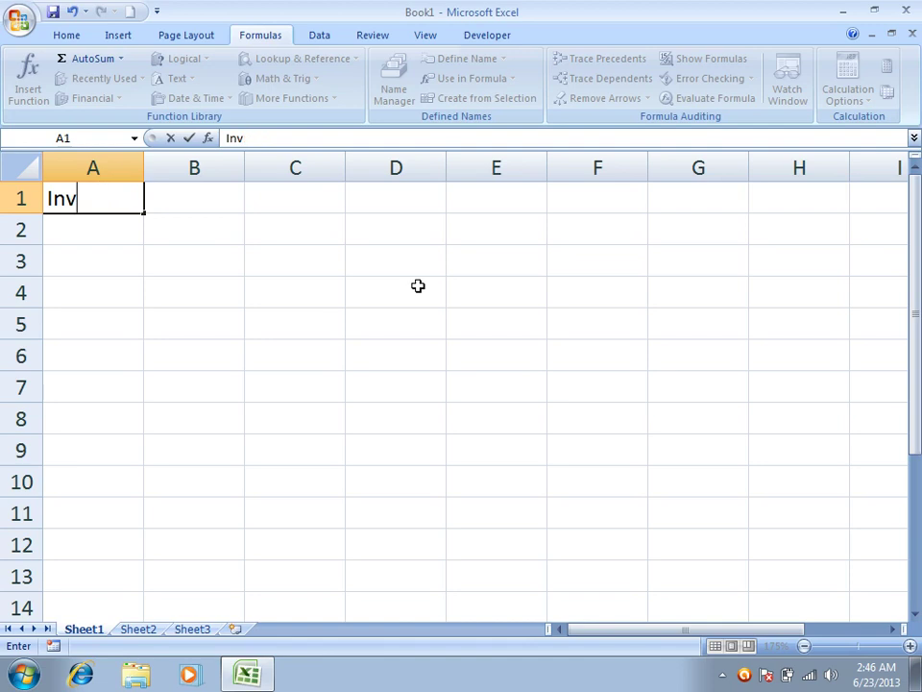
Step: Enter the title "Inventory Project" in A1 and list "1. Stock", "2. employee Information" and "3. Customer Information" in A2 to A4
{"action": "type", "text": "Project"}
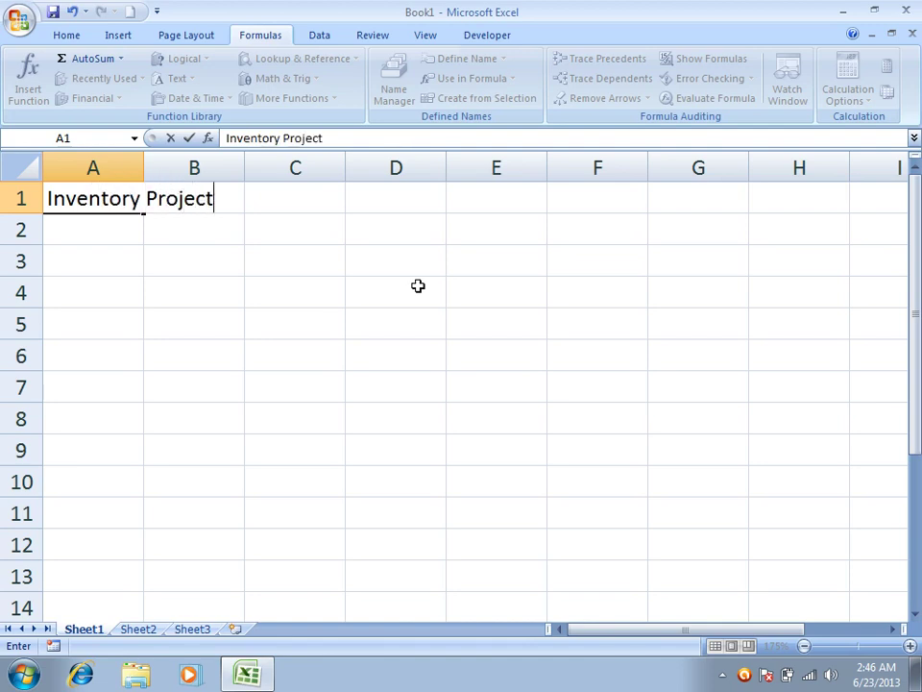
{"action": "key", "text": "Return"}
{"action": "type", "text": "1. Stock"}
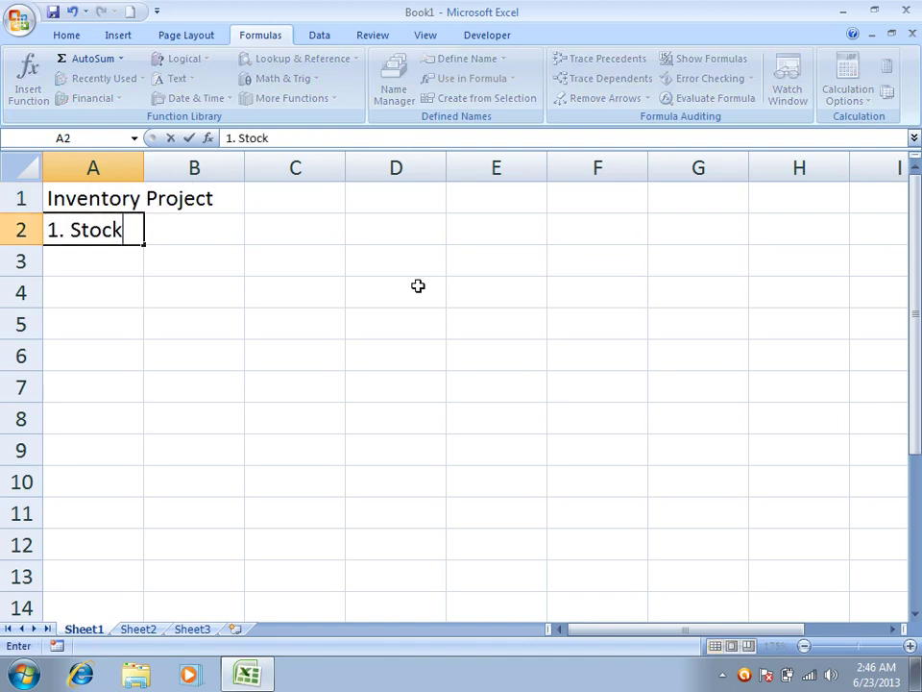
{"action": "key", "text": "Return"}
{"action": "type", "text": "2. employe"}
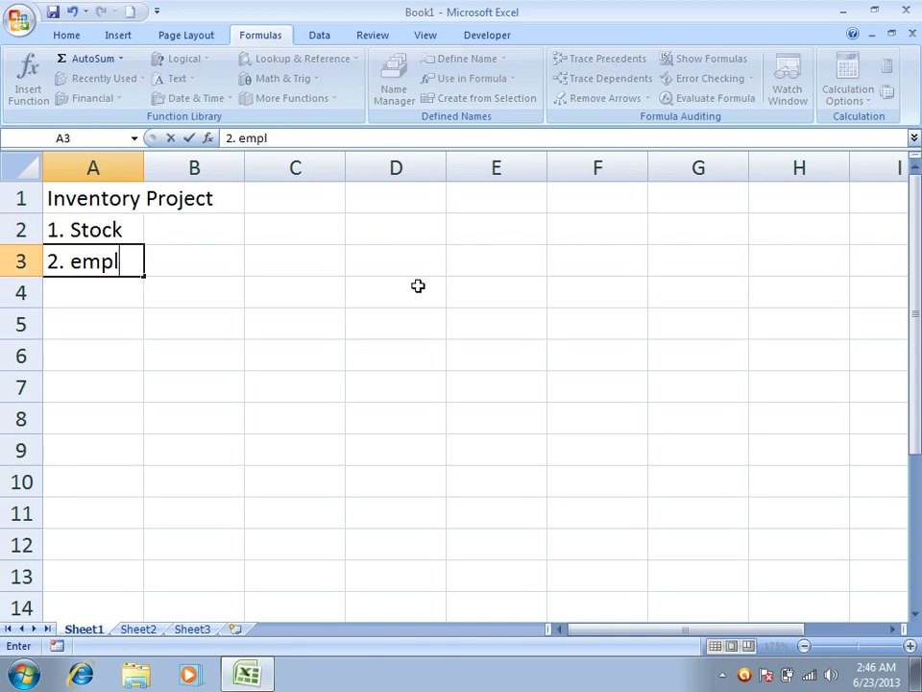
{"action": "key", "text": "BackSpace"}
{"action": "type", "text": "yee Information"}
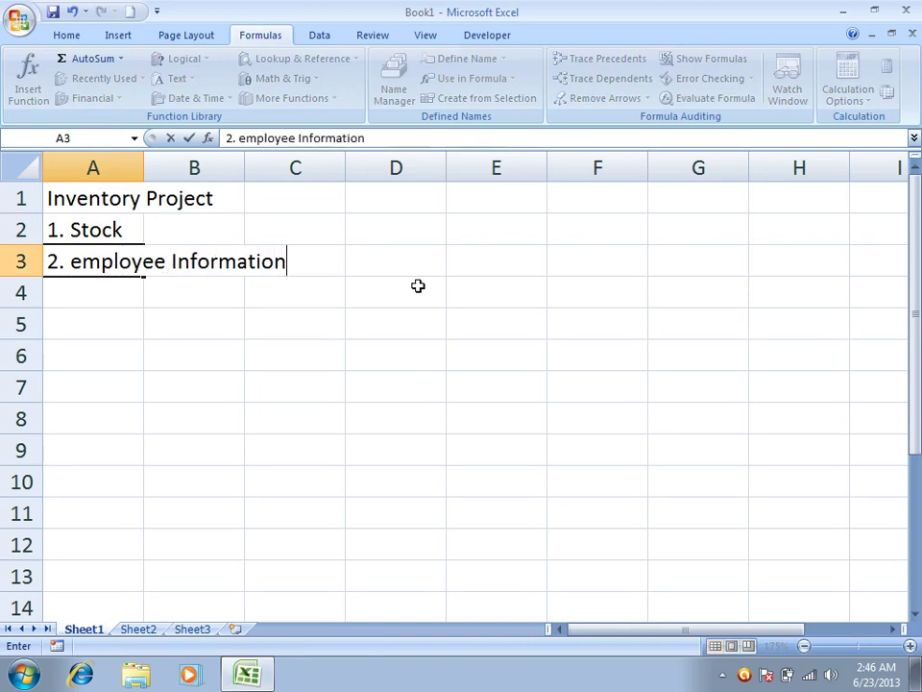
{"action": "key", "text": "Return"}
{"action": "type", "text": "3. Cu"}
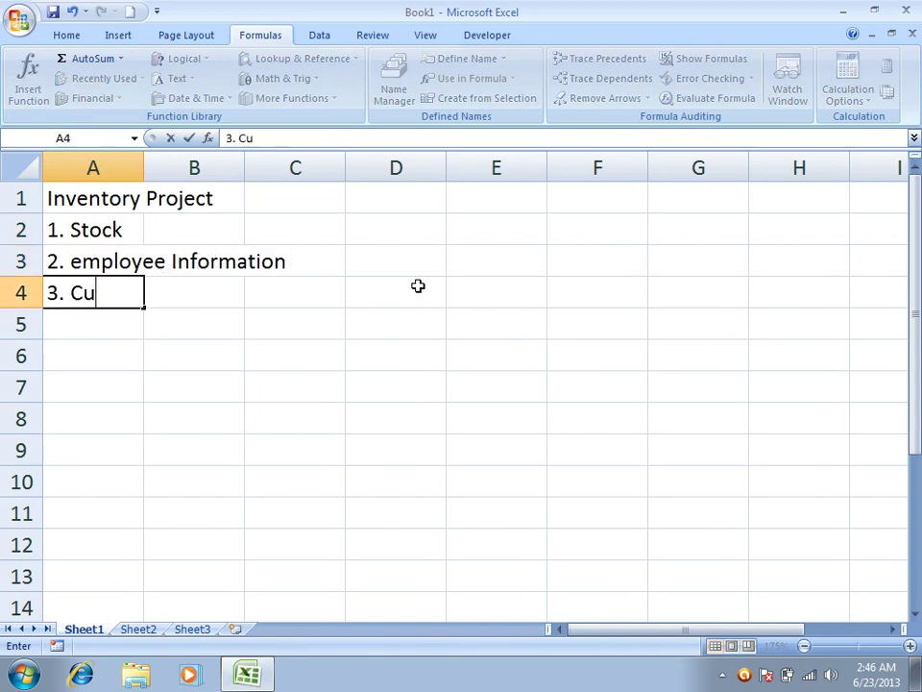
{"action": "type", "text": "stomer Information"}
{"action": "key", "text": "Return"}
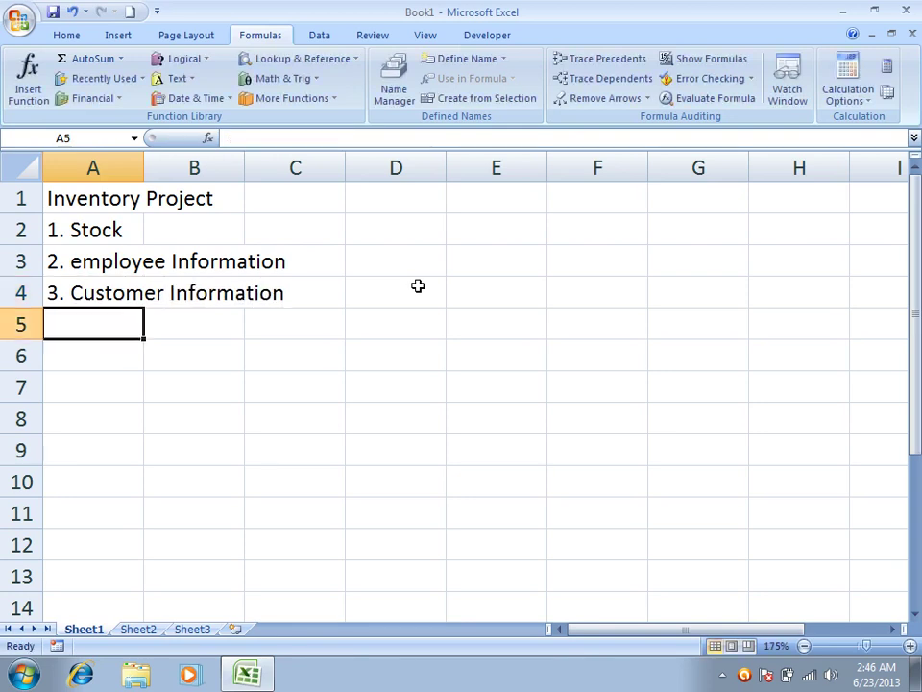
Step: Continue the numbered list with "4. Profit" in A5 and "5. Loss" in A6
{"action": "type", "text": "3."}
{"action": "key", "text": "BackSpace"}
{"action": "key", "text": "BackSpace"}
{"action": "key", "text": "BackSpace"}
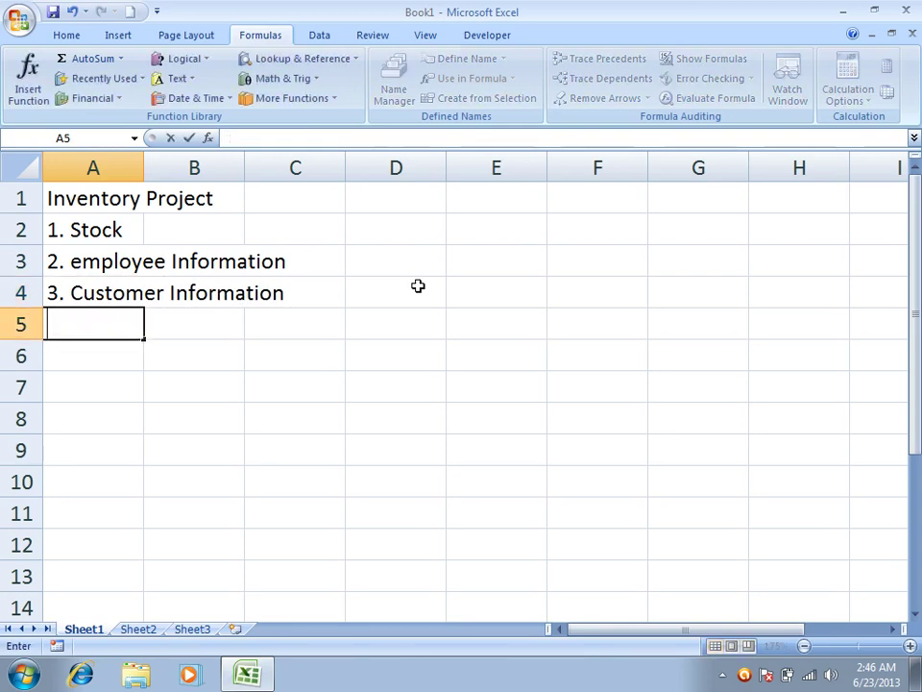
{"action": "type", "text": "4. Profit"}
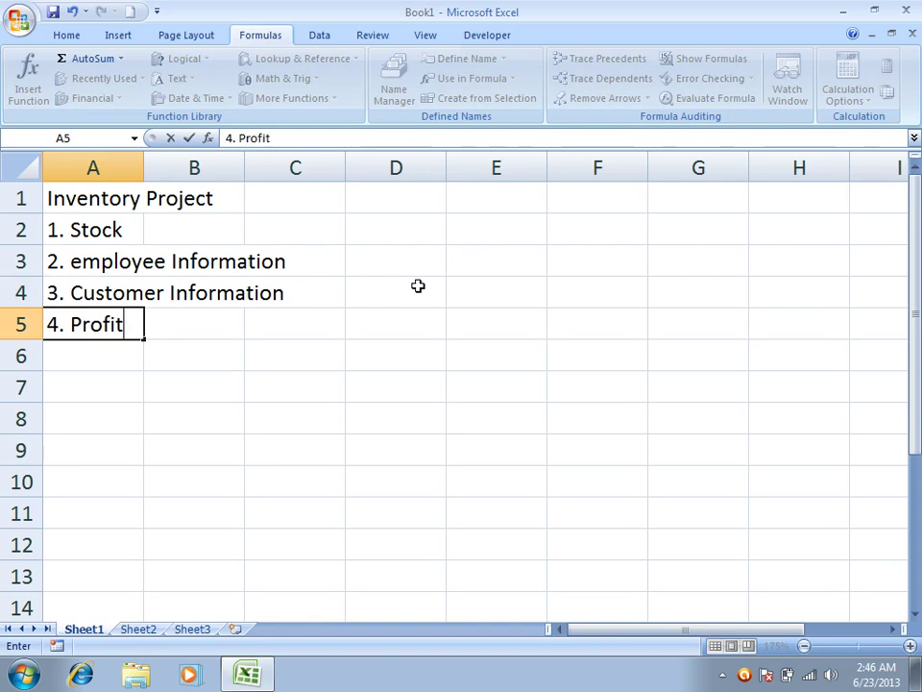
{"action": "key", "text": "Return"}
{"action": "type", "text": "5. "}
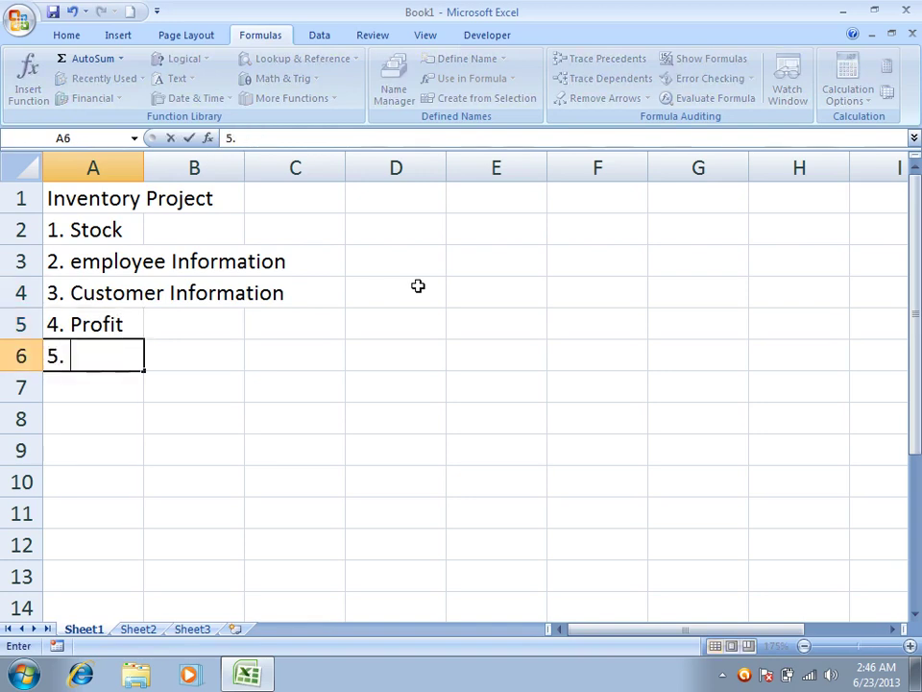
{"action": "type", "text": "Loss"}
{"action": "key", "text": "Return"}
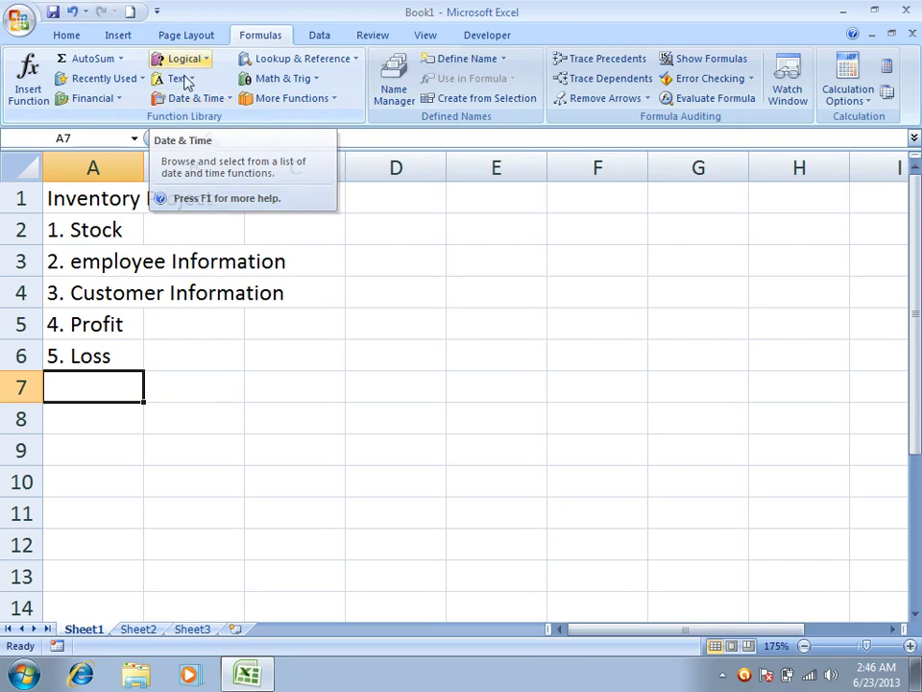
Step: Clear the whole inventory list from cells A1 to B7
{"action": "left_click", "coordinate": [249, 346]}
{"action": "left_click_drag", "start_coordinate": [189, 386], "coordinate": [72, 189]}
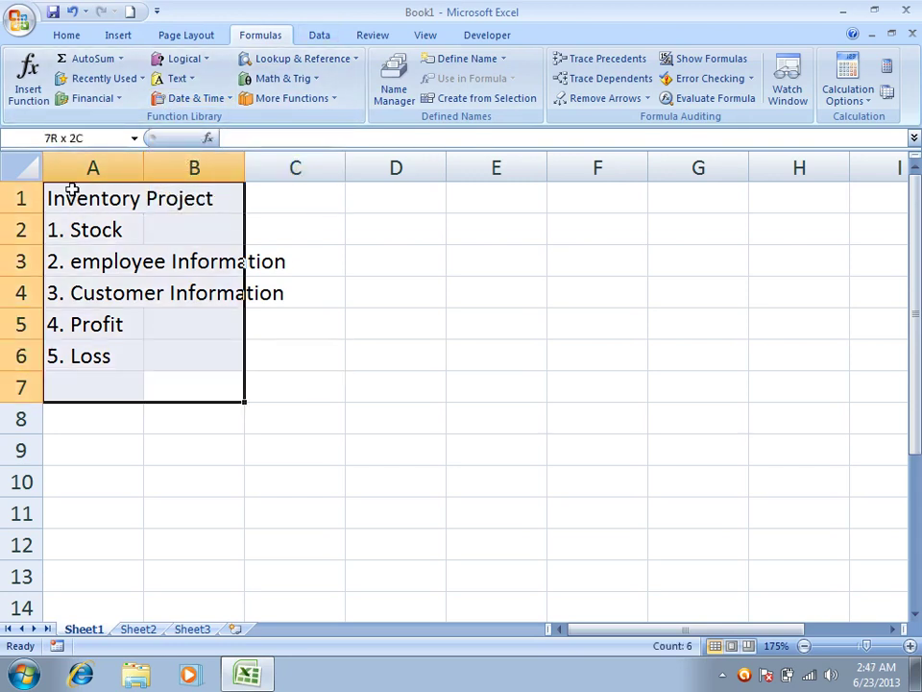
{"action": "key", "text": "Delete"}
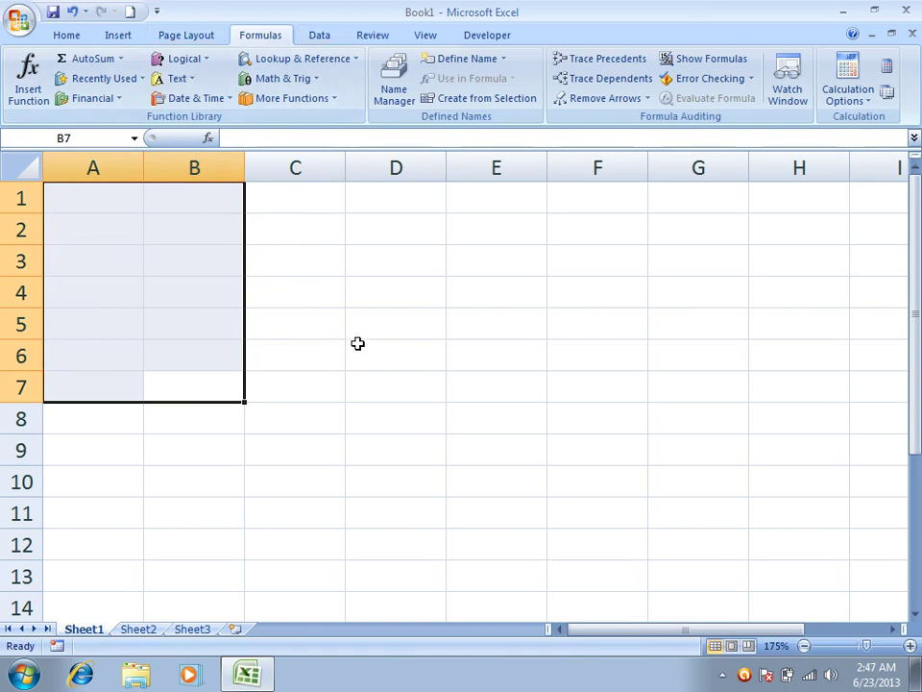
Step: Enter "School system, Institution, College, University (Student)" in A1 and "Student (Fee, Result, diploma)" in A2
{"action": "left_click", "coordinate": [96, 194]}
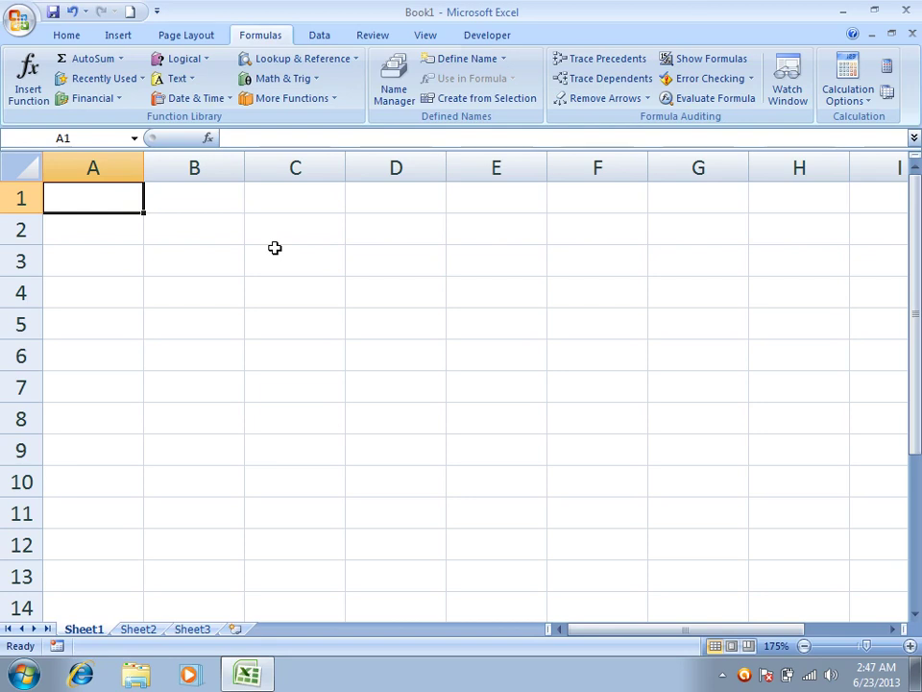
{"action": "type", "text": "School system, Or"}
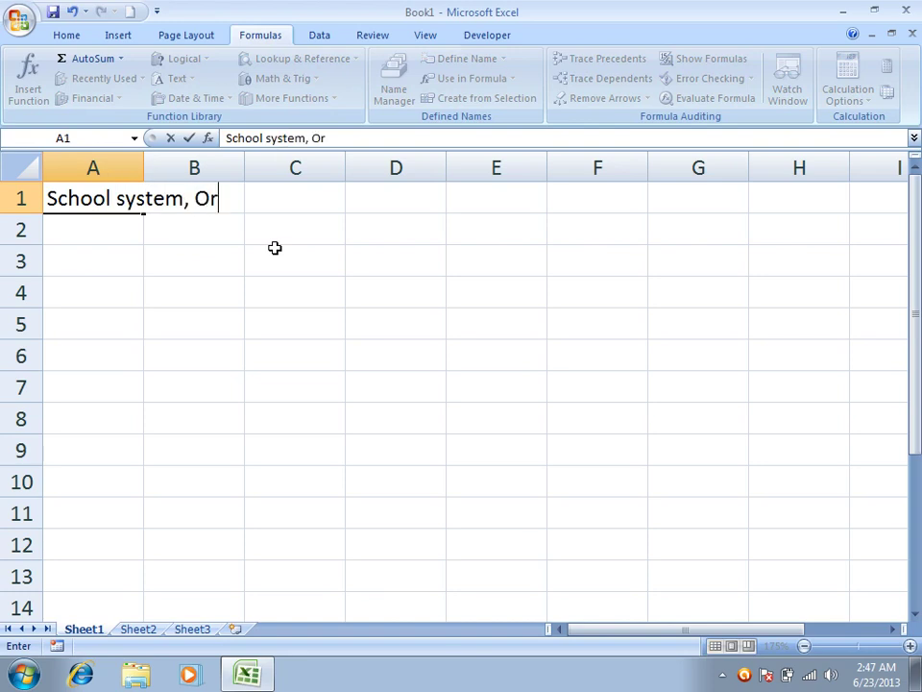
{"action": "type", "text": "ga"}
{"action": "key", "text": "BackSpace"}
{"action": "key", "text": "BackSpace"}
{"action": "key", "text": "BackSpace"}
{"action": "key", "text": "BackSpace"}
{"action": "type", "text": "Institut"}
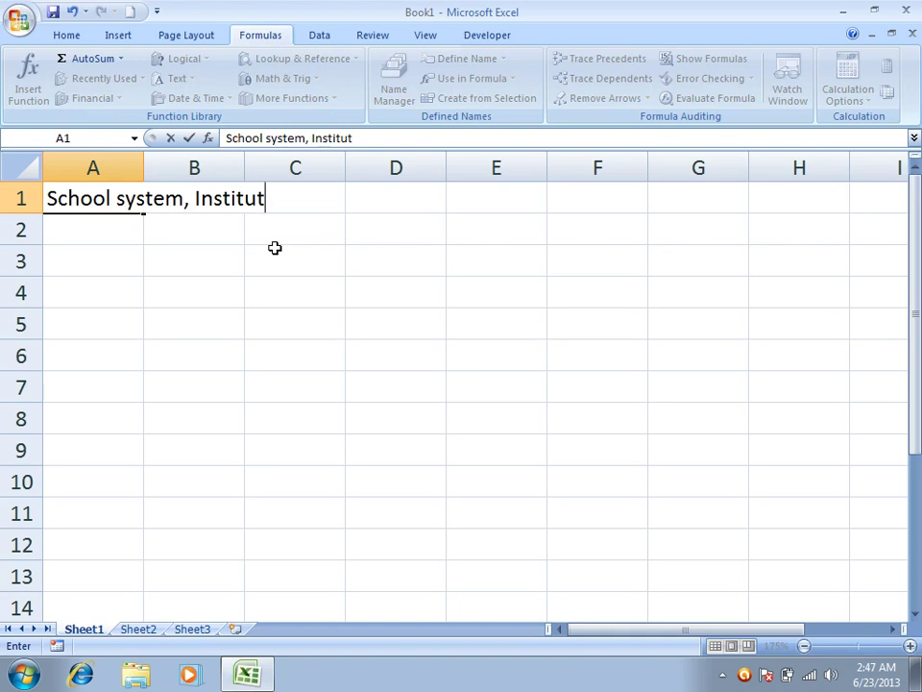
{"action": "type", "text": "ion, College, U"}
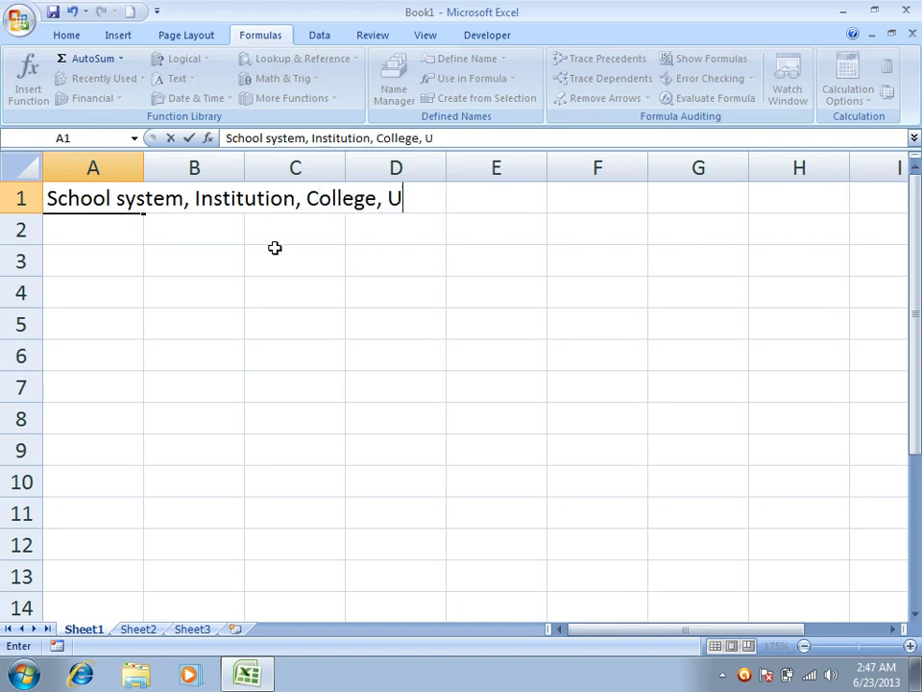
{"action": "type", "text": "niversity ("}
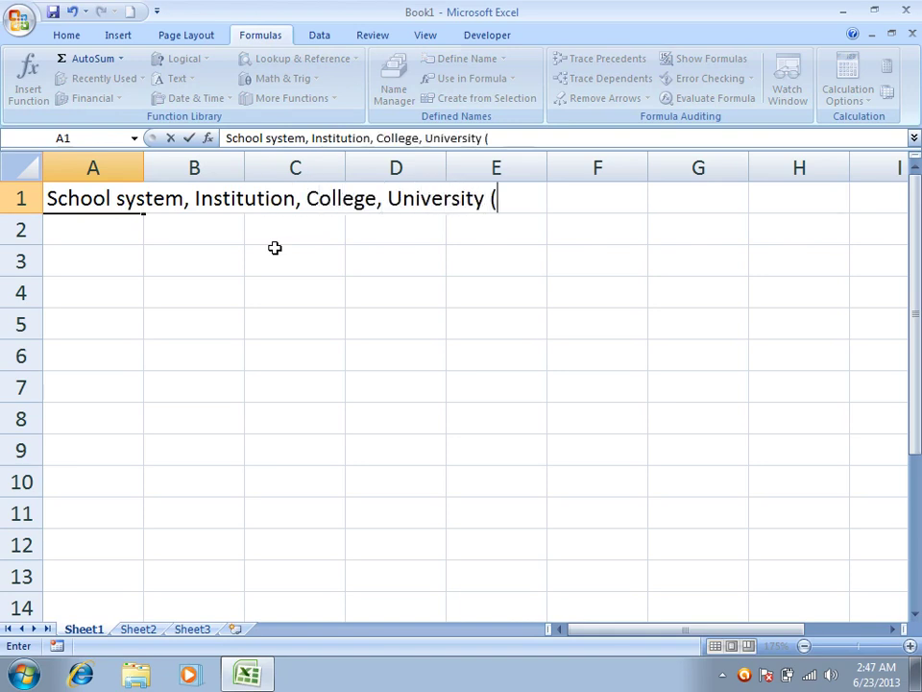
{"action": "type", "text": "Student)"}
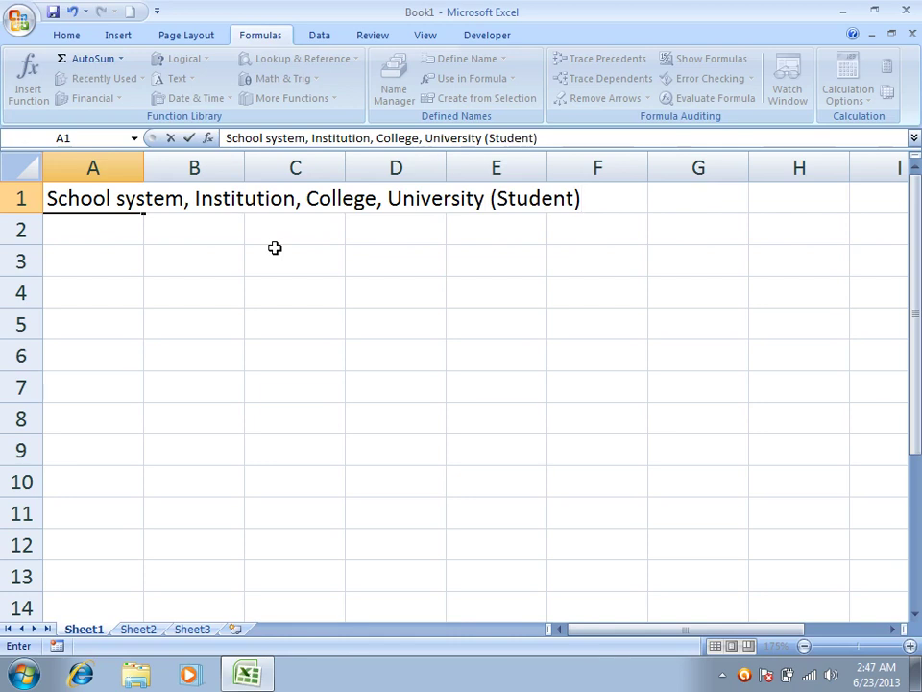
{"action": "key", "text": "Return"}
{"action": "type", "text": "Student (Fee, Result, diploma)"}
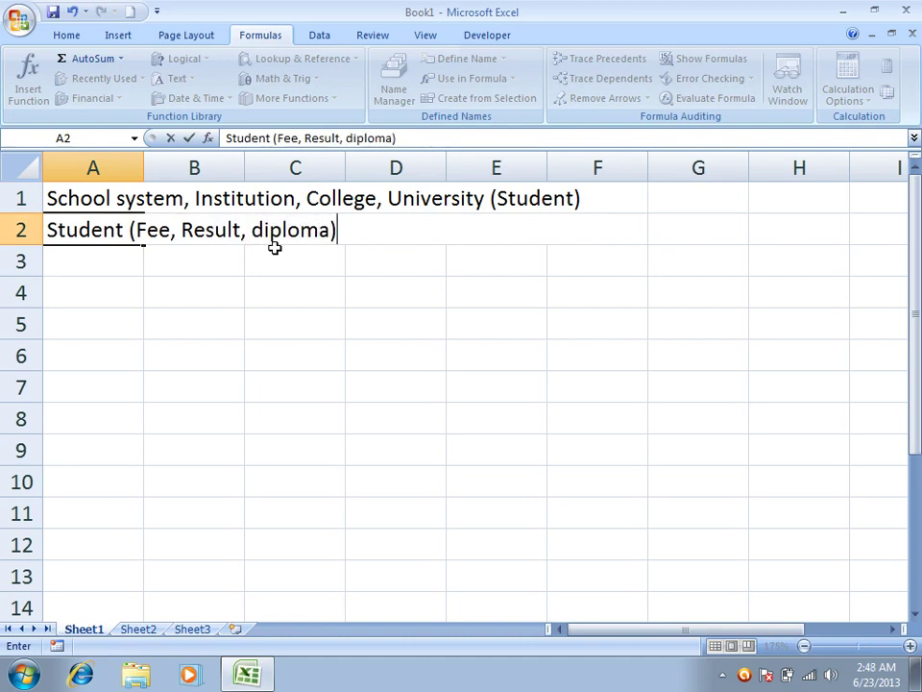
{"action": "key", "text": "Return"}
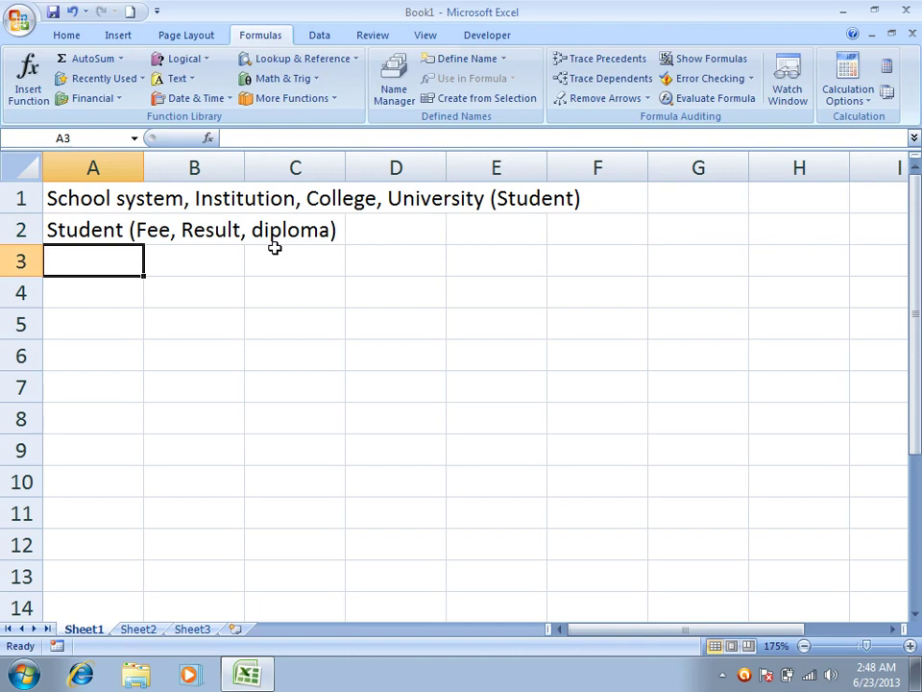
Step: Leave row 3 empty and enter "Patient and Doctor" in A4
{"action": "key", "text": "Return"}
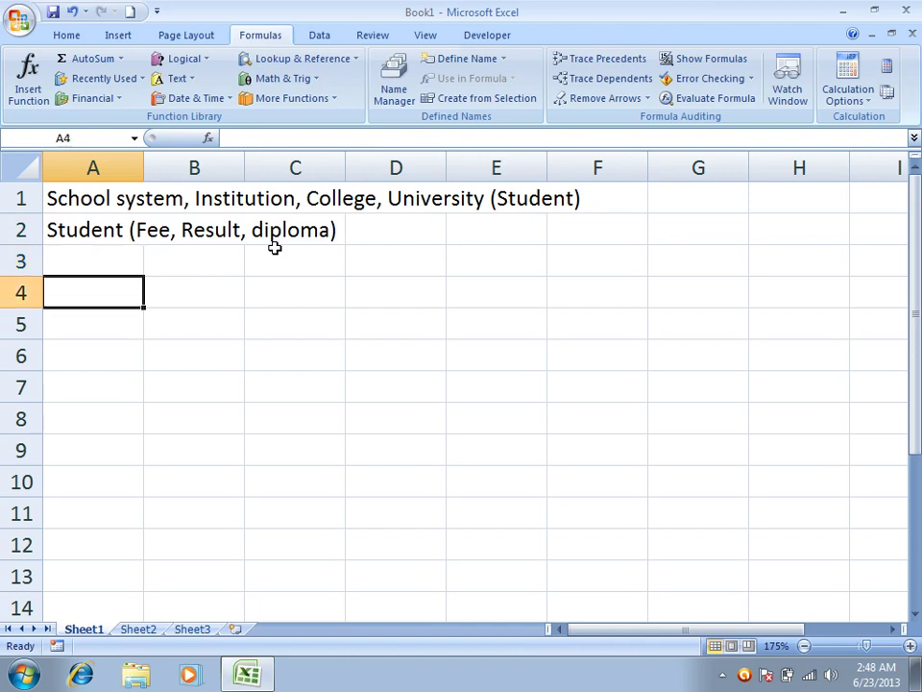
{"action": "type", "text": "Pateient"}
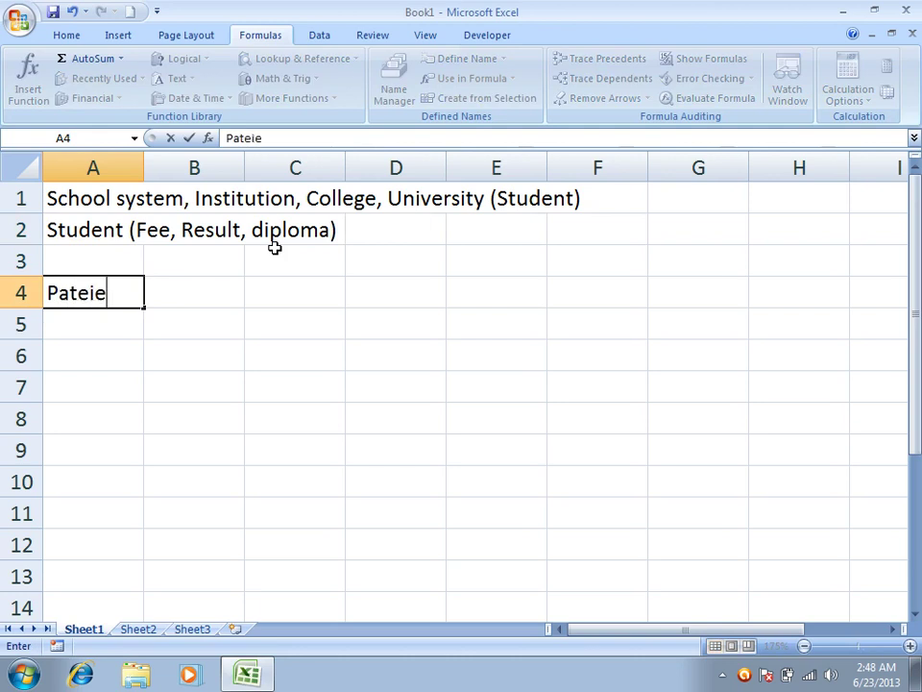
{"action": "key", "text": "BackSpace"}
{"action": "key", "text": "BackSpace"}
{"action": "key", "text": "BackSpace"}
{"action": "key", "text": "BackSpace"}
{"action": "key", "text": "BackSpace"}
{"action": "type", "text": "ient a"}
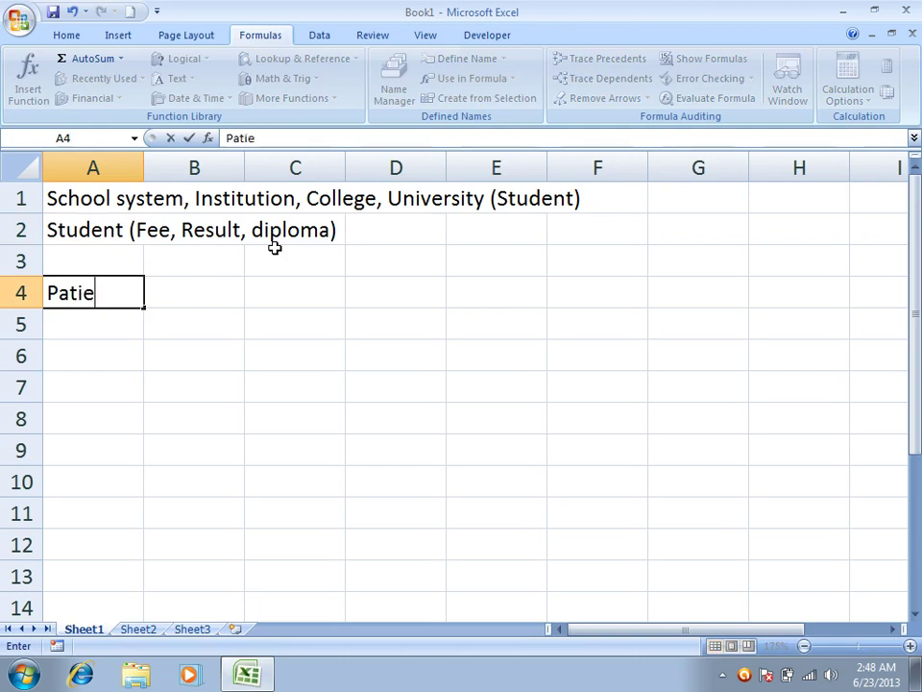
{"action": "type", "text": "nd Doctor"}
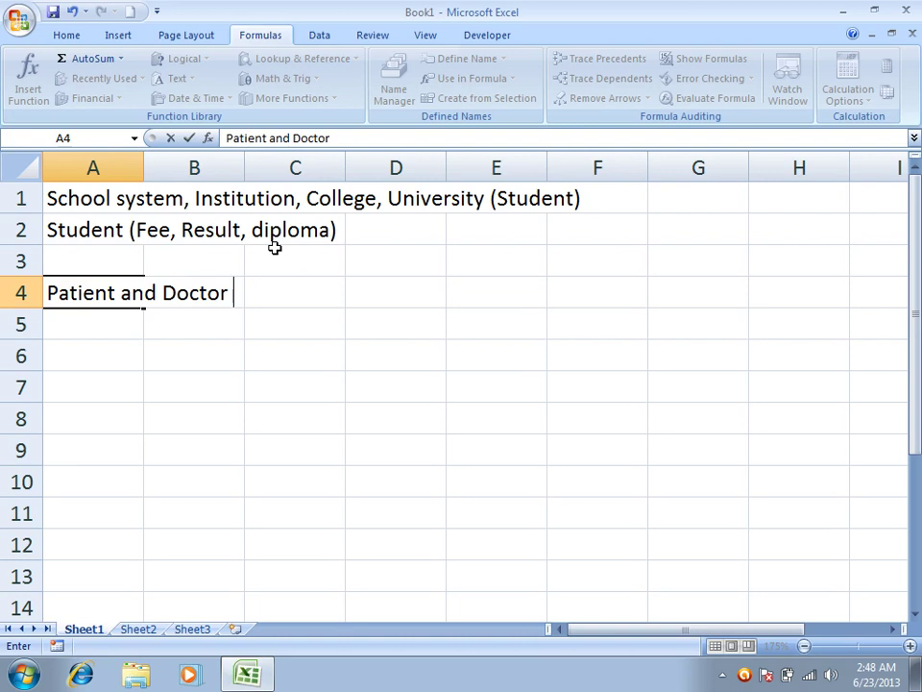
{"action": "key", "text": "Return"}
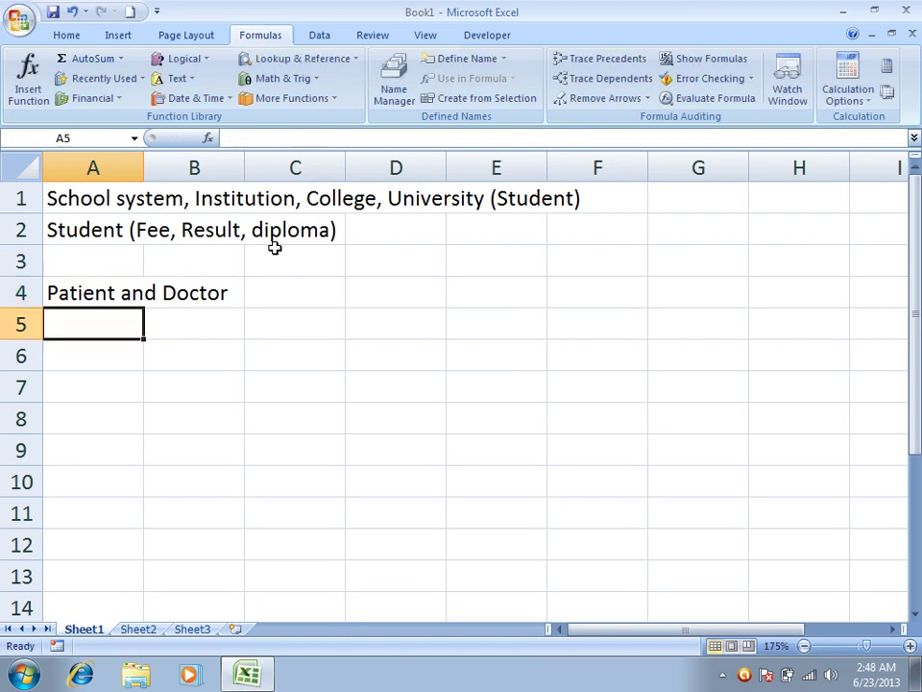
Step: Leave row 5 empty and enter "Tailor System" in A6
{"action": "key", "text": "Return"}
{"action": "type", "text": "Tailor System"}
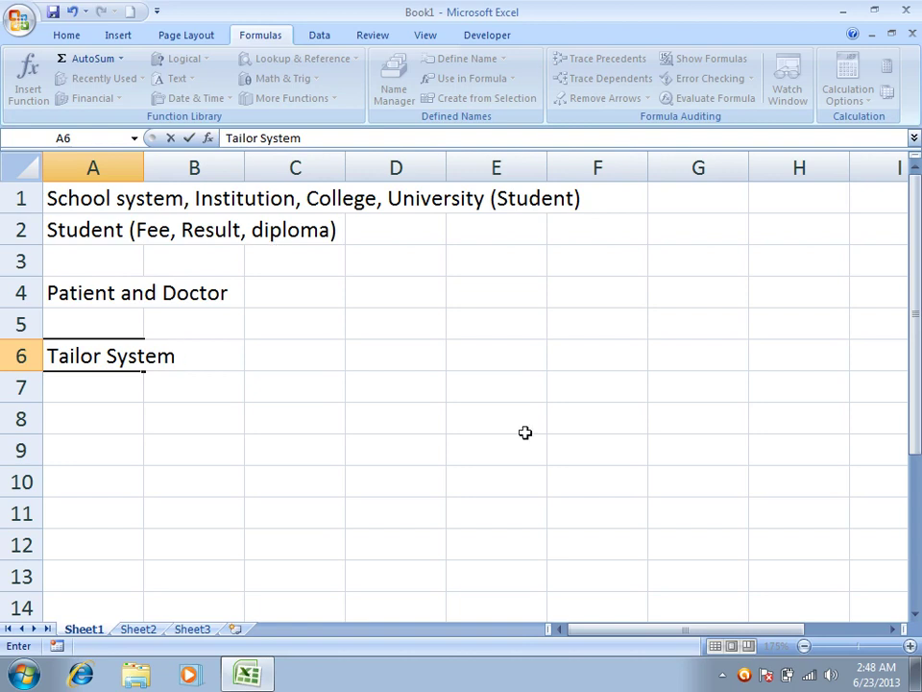
{"action": "left_click", "coordinate": [326, 484]}
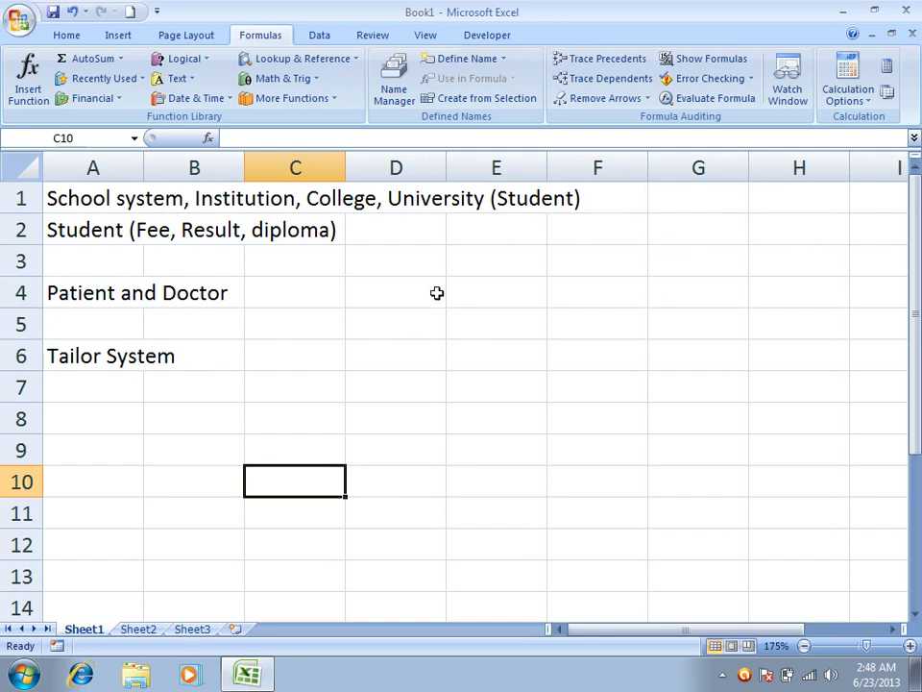
Step: Clear the project examples from cells A1 to A7
{"action": "left_click_drag", "start_coordinate": [76, 201], "coordinate": [115, 384]}
{"action": "key", "text": "Delete"}
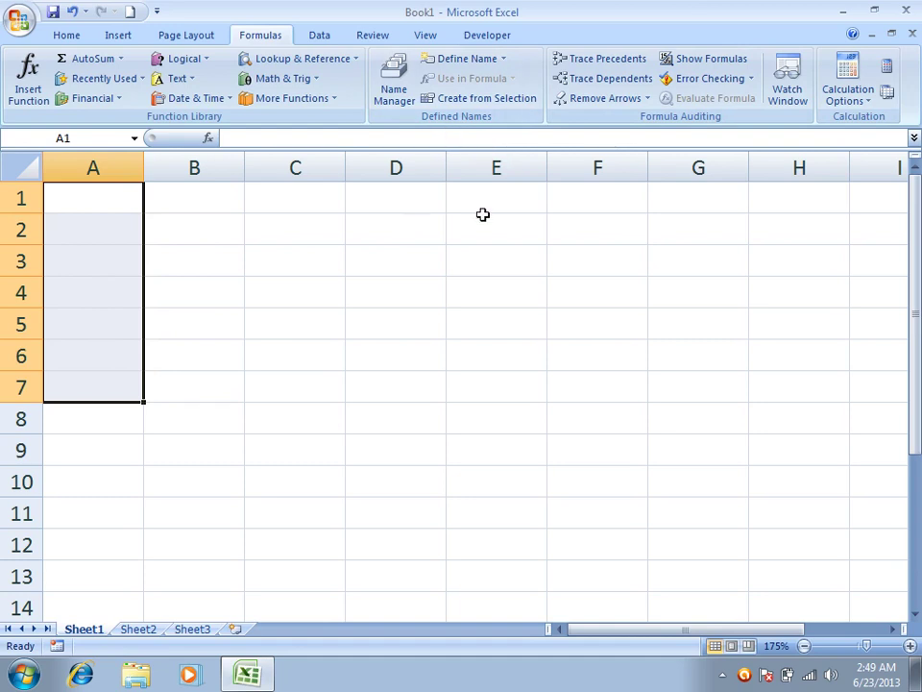
{"action": "left_click", "coordinate": [380, 252]}
Step: Enter the note "Define Names: Calcualtion:" in A1, and clear the cell again
{"action": "left_click", "coordinate": [134, 199]}
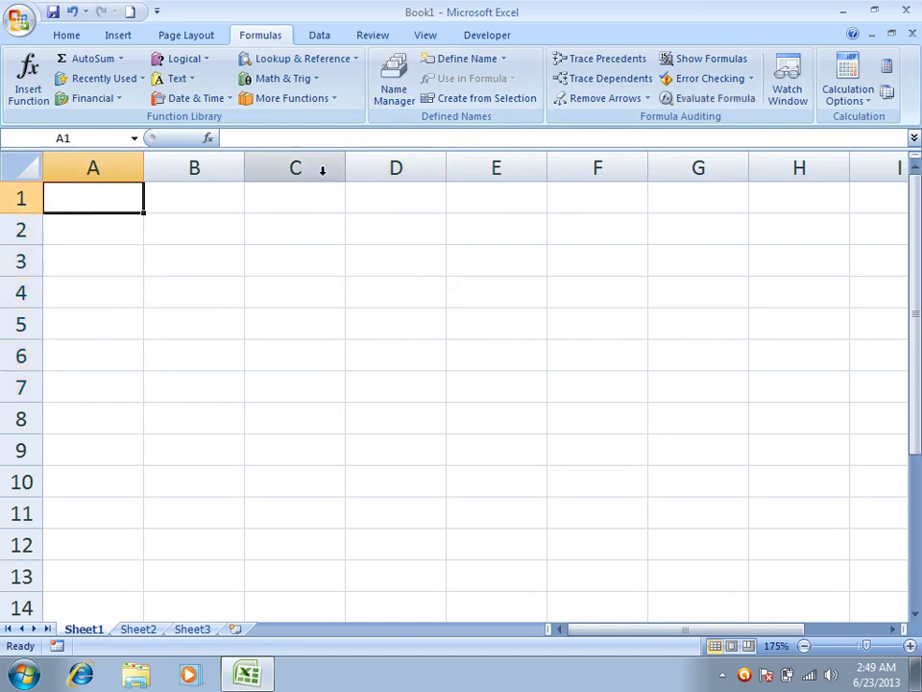
{"action": "type", "text": "Define Names: Calcualtion:"}
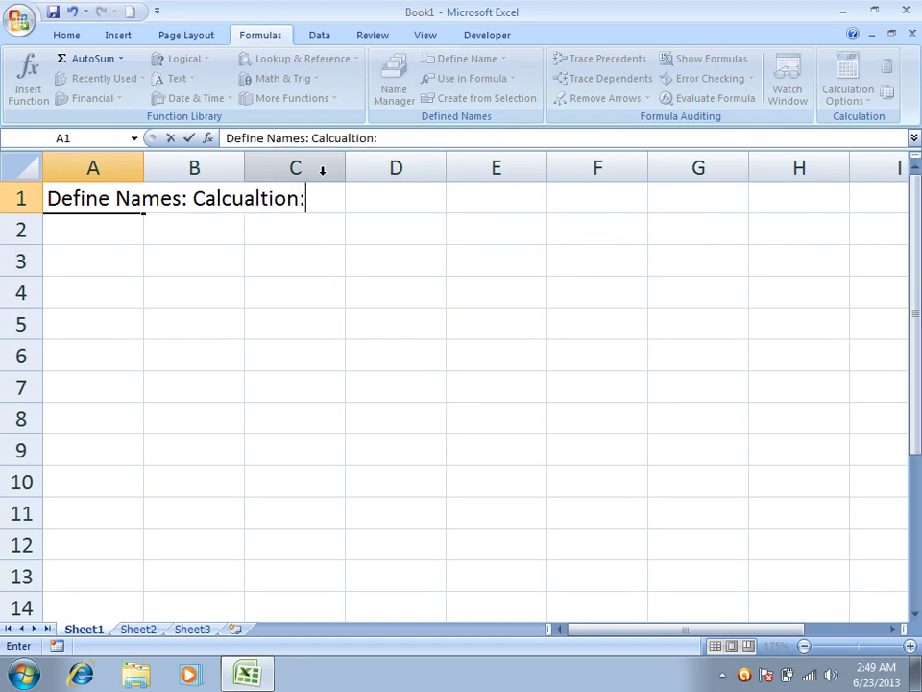
{"action": "key", "text": "Return"}
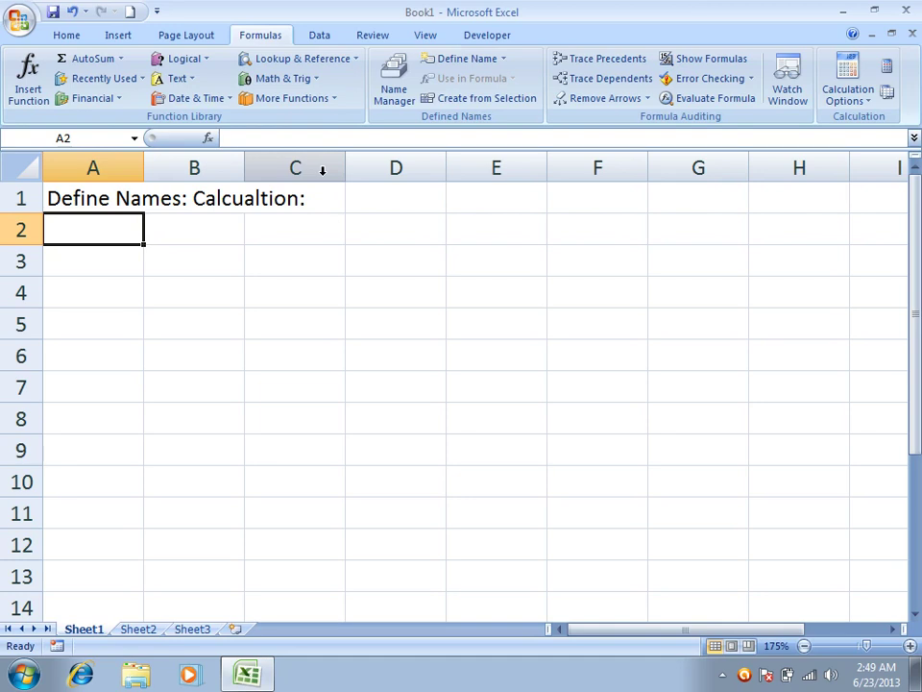
{"action": "key", "text": "Up"}
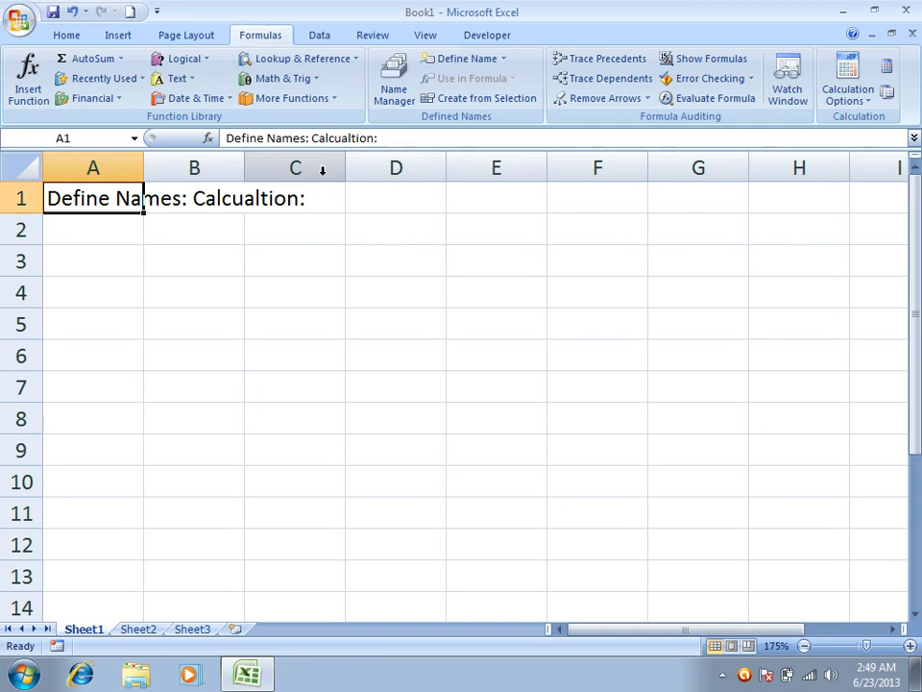
{"action": "key", "text": "Delete"}
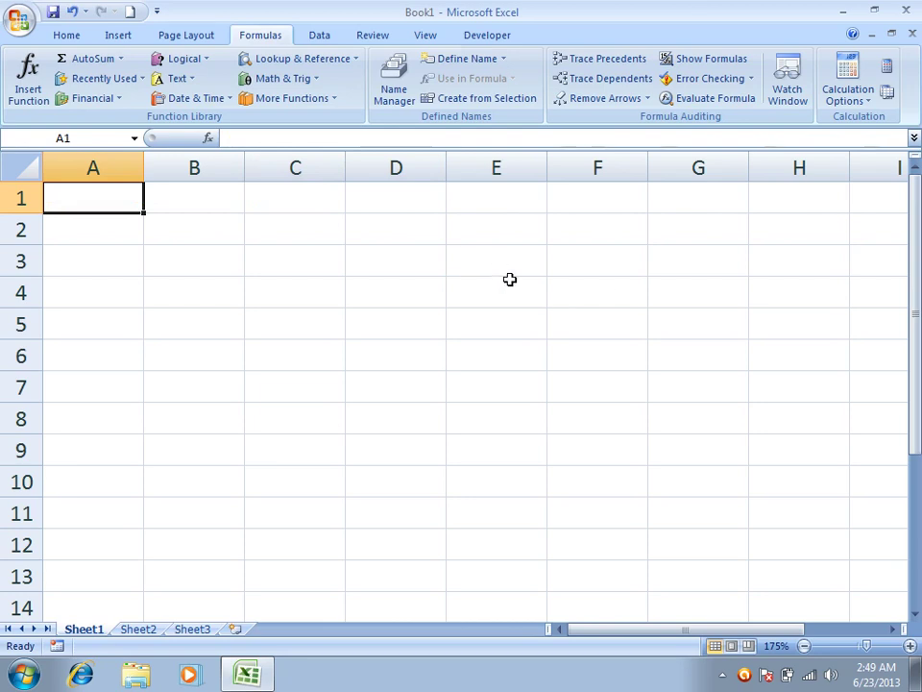
Step: Open the recent workbook "jan" and copy its employee table in A1:D9
{"action": "scroll", "coordinate": [355, 267], "scroll_direction": "down", "scroll_amount": 2}
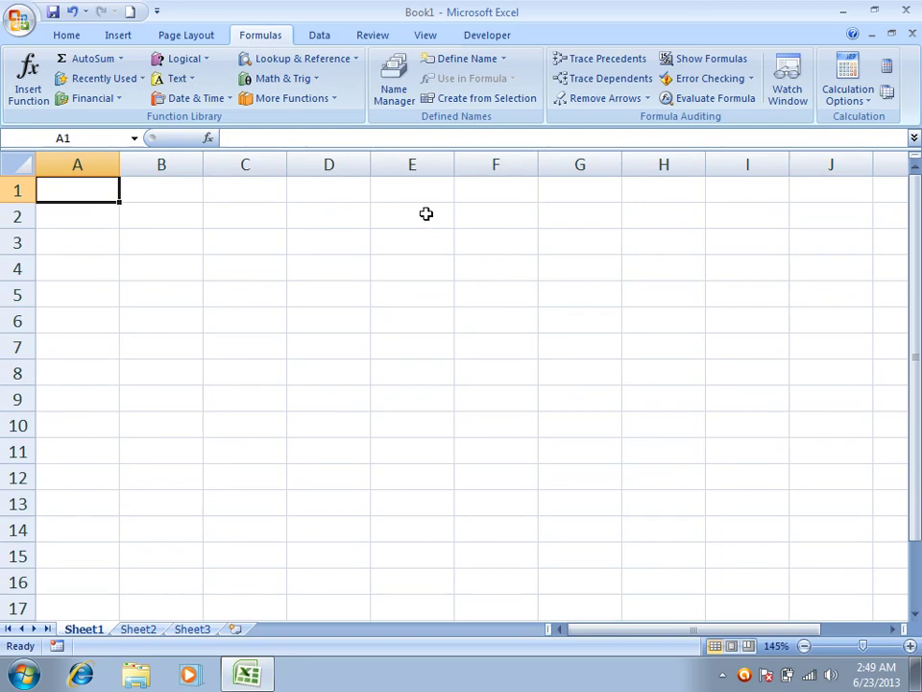
{"action": "left_click", "coordinate": [19, 19]}
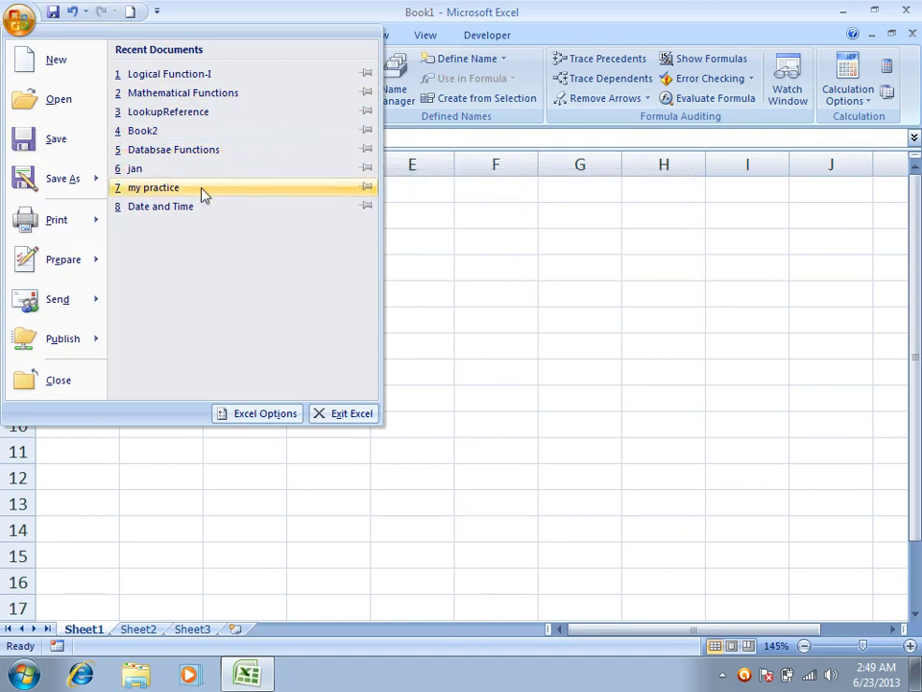
{"action": "left_click", "coordinate": [179, 168]}
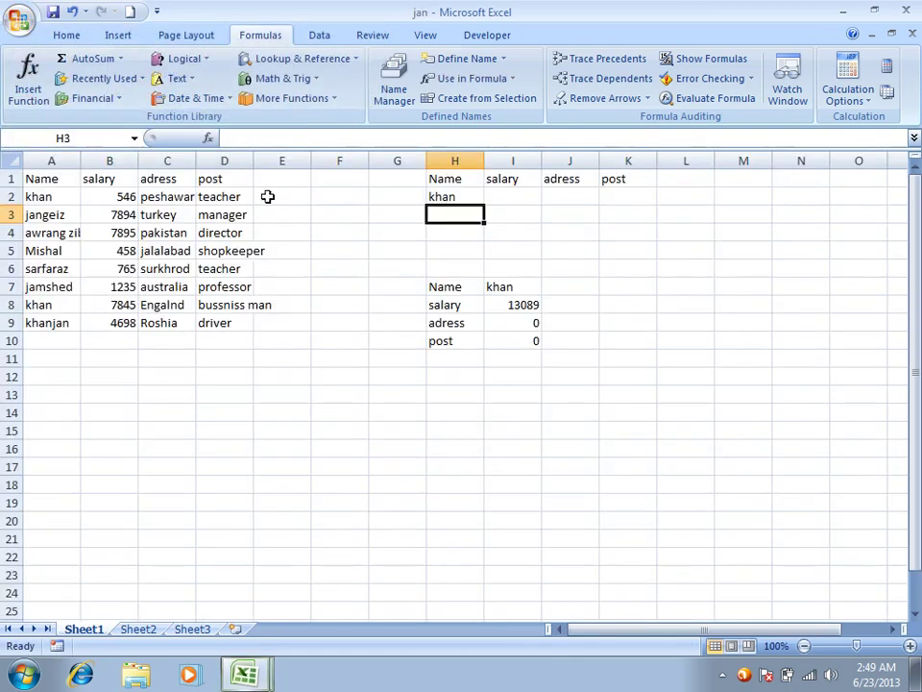
{"action": "left_click_drag", "start_coordinate": [47, 177], "coordinate": [214, 300]}
{"action": "key", "text": "ctrl+c"}
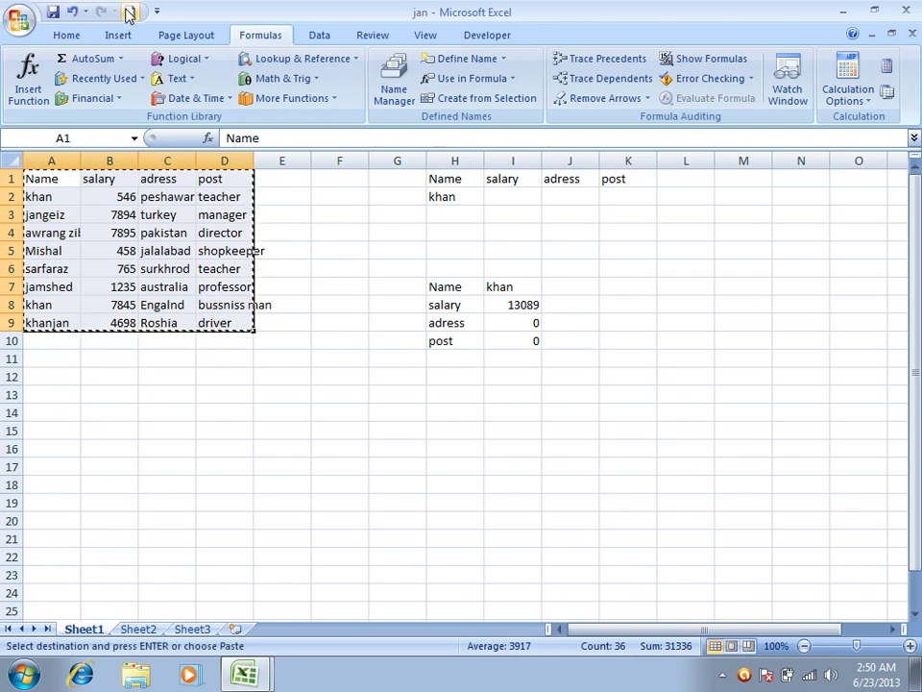
Step: Paste the copied table at A1 of a new blank workbook and widen column A to fit the names
{"action": "key", "text": "ctrl+Tab"}
{"action": "scroll", "coordinate": [233, 206], "scroll_direction": "up", "scroll_amount": 2}
{"action": "key", "text": "ctrl+v"}
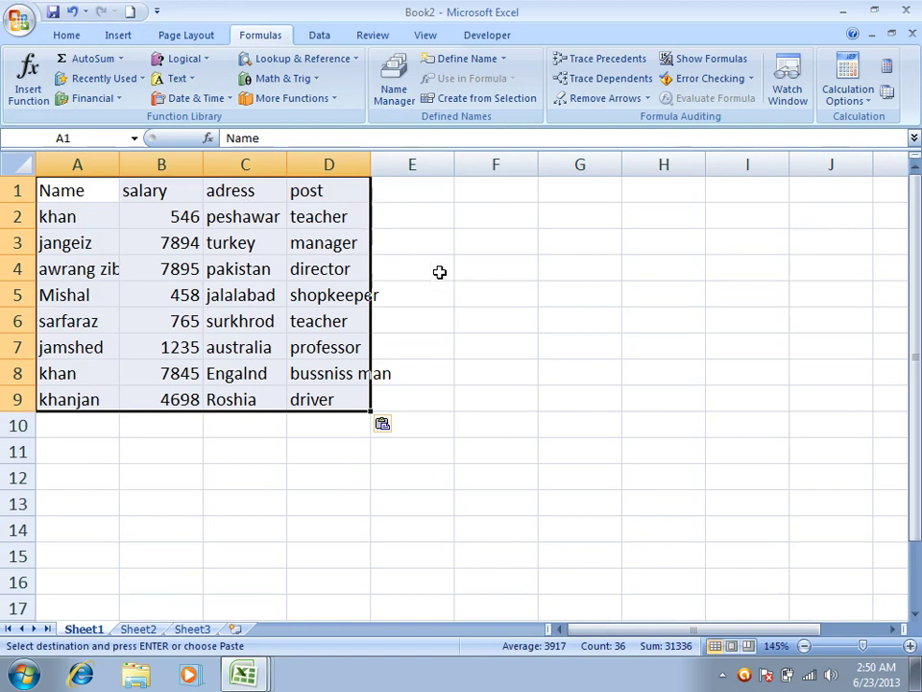
{"action": "left_click_drag", "start_coordinate": [120, 164], "coordinate": [366, 392]}
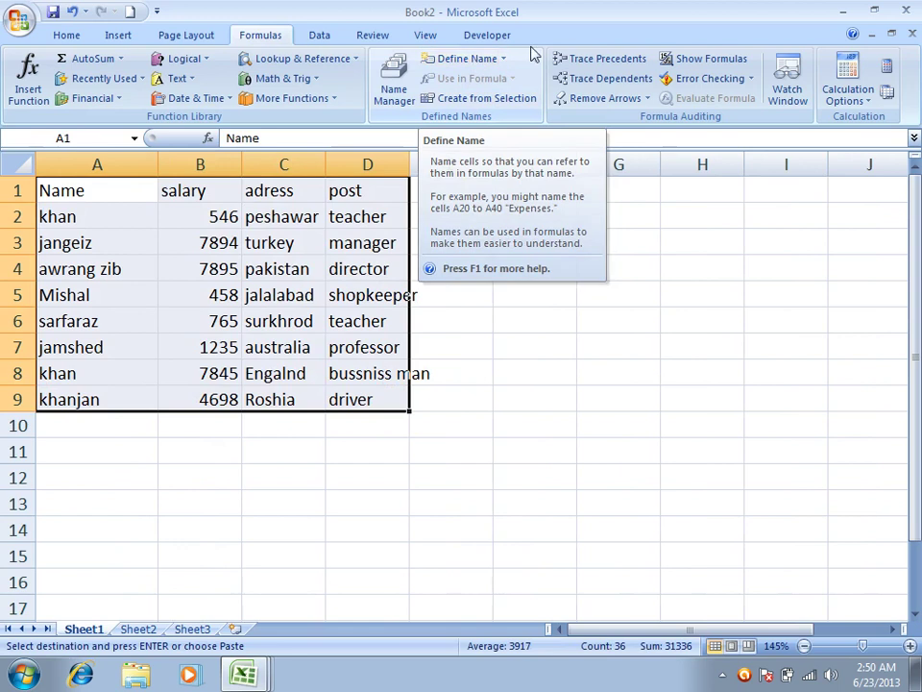
Step: Define the workbook-scoped name "TotalData" for the table range A1:D9 on Sheet1
{"action": "left_click", "coordinate": [463, 58]}
{"action": "left_click_drag", "start_coordinate": [517, 356], "coordinate": [628, 161]}
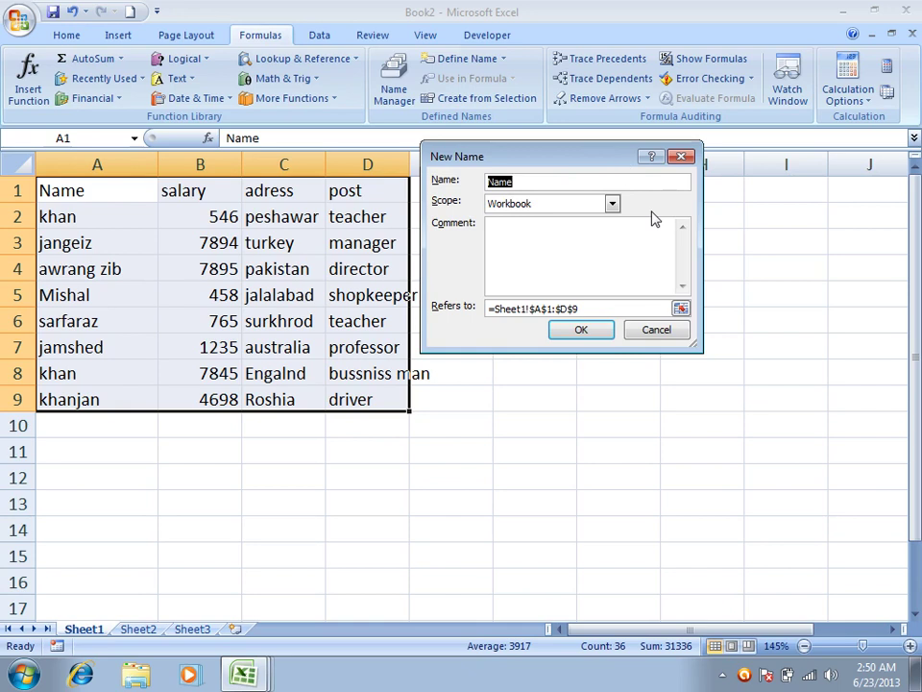
{"action": "type", "text": "TotalData"}
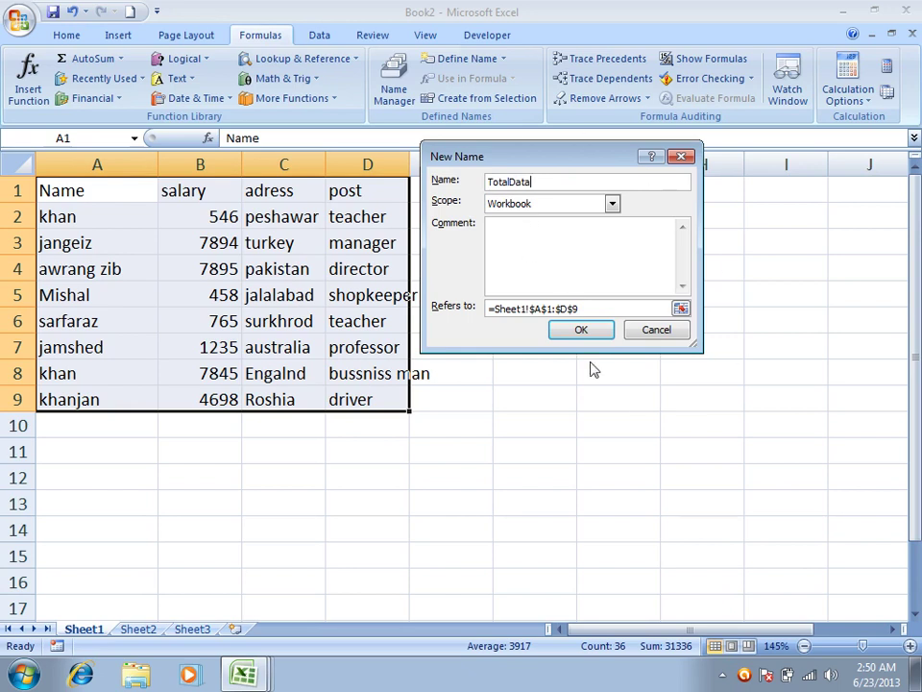
{"action": "left_click", "coordinate": [581, 329]}
Step: Sum the named range in F10 with the formula =SUM(TotalData)
{"action": "left_click", "coordinate": [535, 418]}
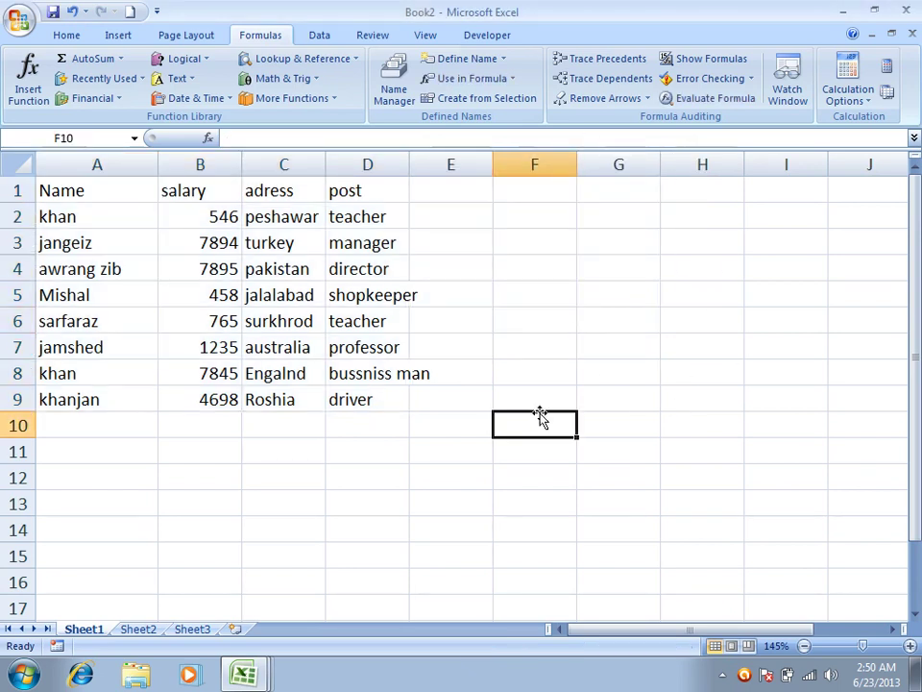
{"action": "type", "text": "=sum(TotalData"}
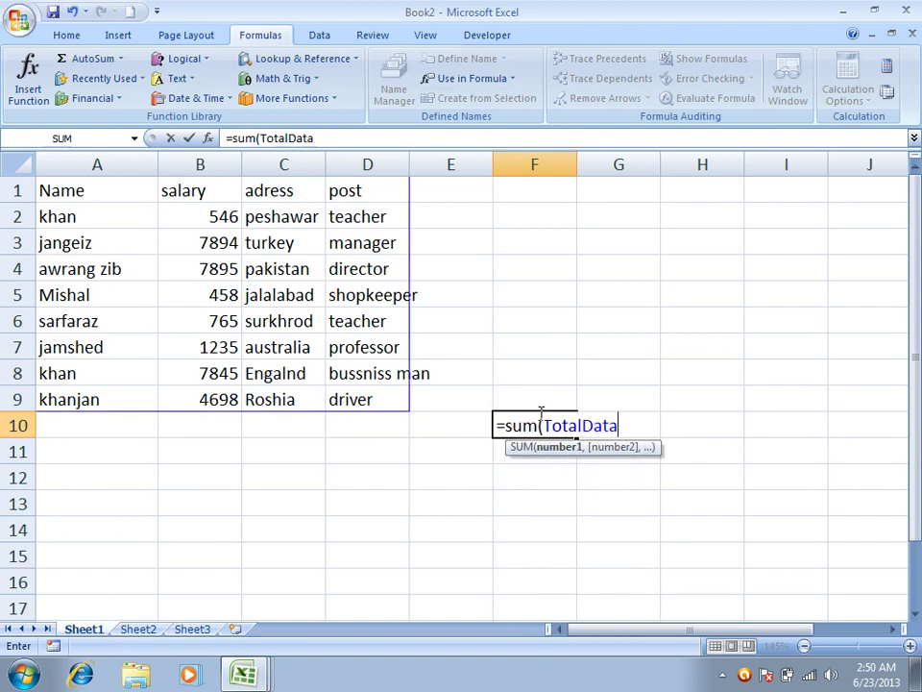
{"action": "key", "text": "Return"}
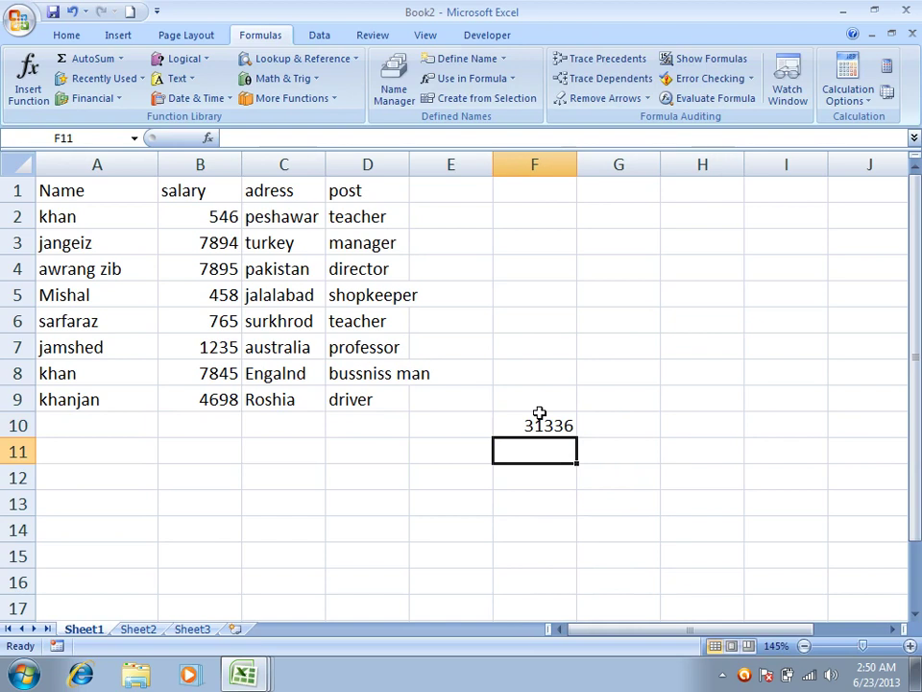
Step: Replace the salaries in B2:B9 with 10, 200, 300, 200, 400, 500, 500 and 6500
{"action": "left_click", "coordinate": [227, 213]}
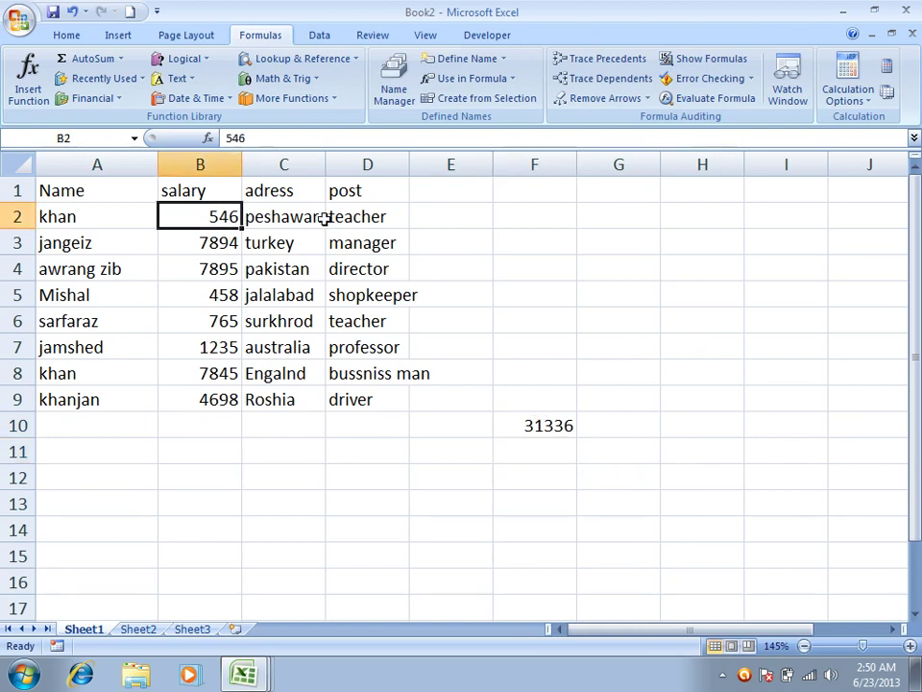
{"action": "type", "text": "10"}
{"action": "key", "text": "Return"}
{"action": "type", "text": "200"}
{"action": "key", "text": "Return"}
{"action": "type", "text": "300"}
{"action": "key", "text": "Return"}
{"action": "type", "text": "200"}
{"action": "key", "text": "Return"}
{"action": "type", "text": "400"}
{"action": "key", "text": "Return"}
{"action": "type", "text": "500"}
{"action": "key", "text": "Return"}
{"action": "type", "text": "500"}
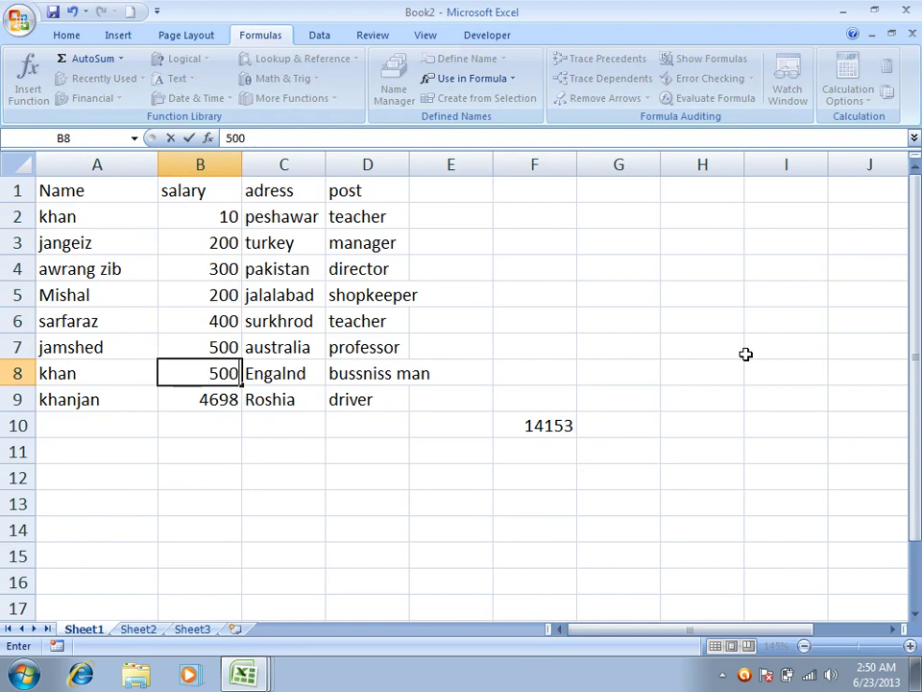
{"action": "key", "text": "Return"}
{"action": "type", "text": "6500"}
{"action": "key", "text": "Return"}
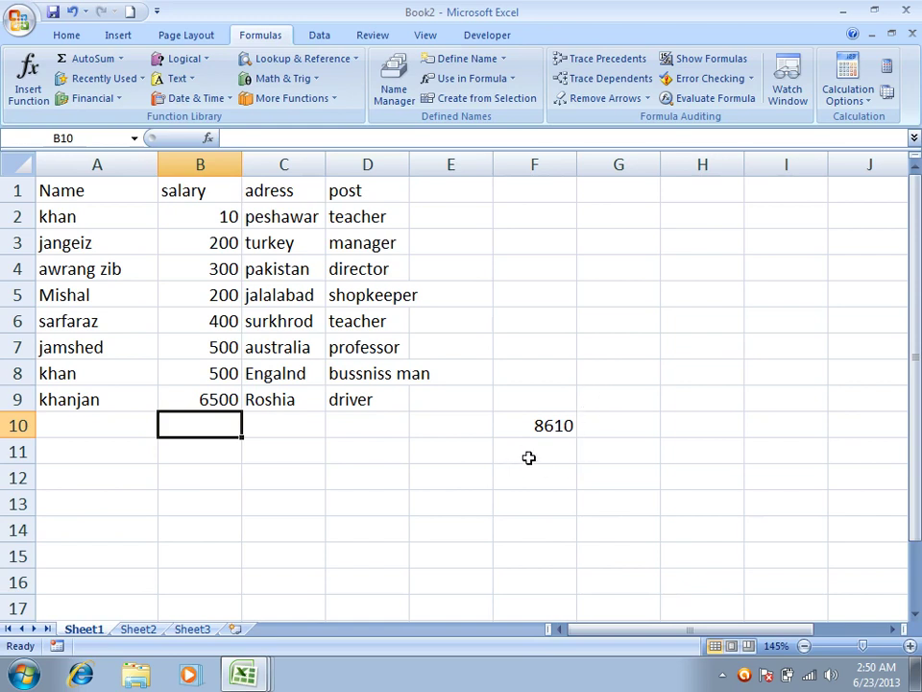
Step: Enter the formula =SUM(TotalData) in cell D6 of Sheet3
{"action": "left_click", "coordinate": [187, 630]}
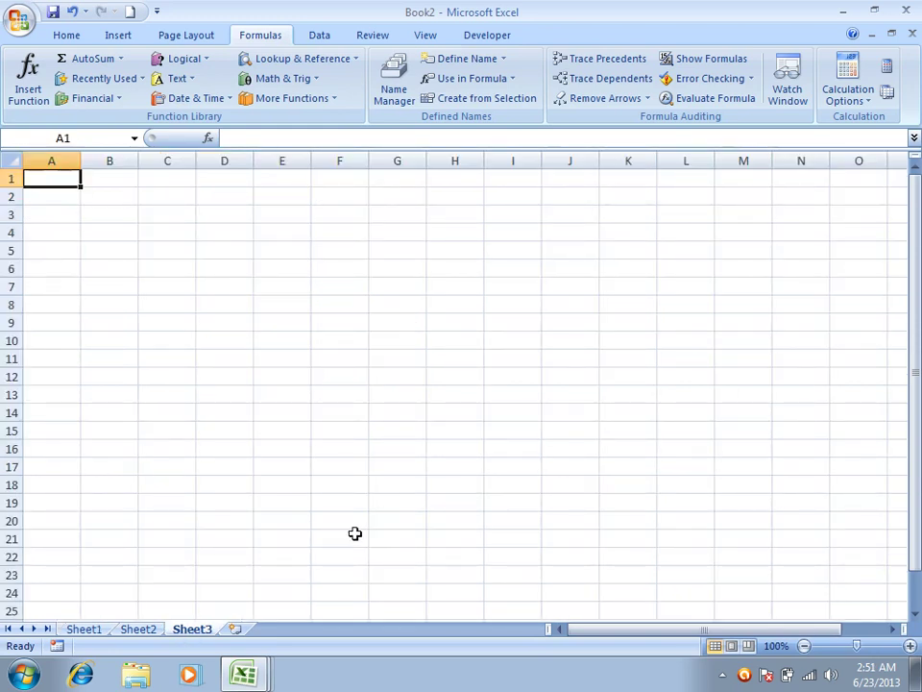
{"action": "scroll", "coordinate": [360, 516], "scroll_direction": "up", "scroll_amount": 5}
{"action": "left_click", "coordinate": [362, 346]}
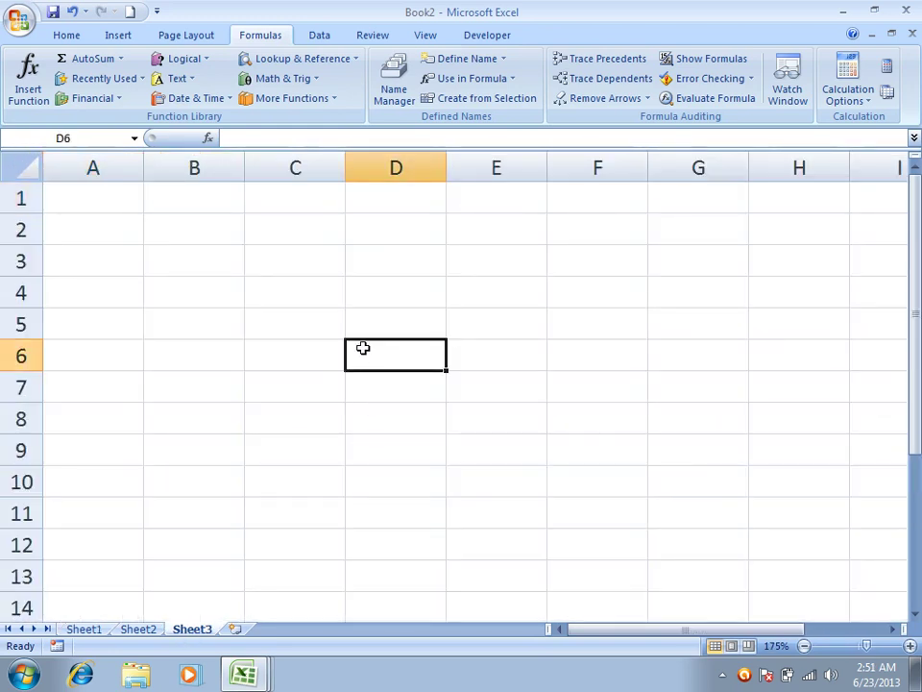
{"action": "type", "text": "=sum(TotalData"}
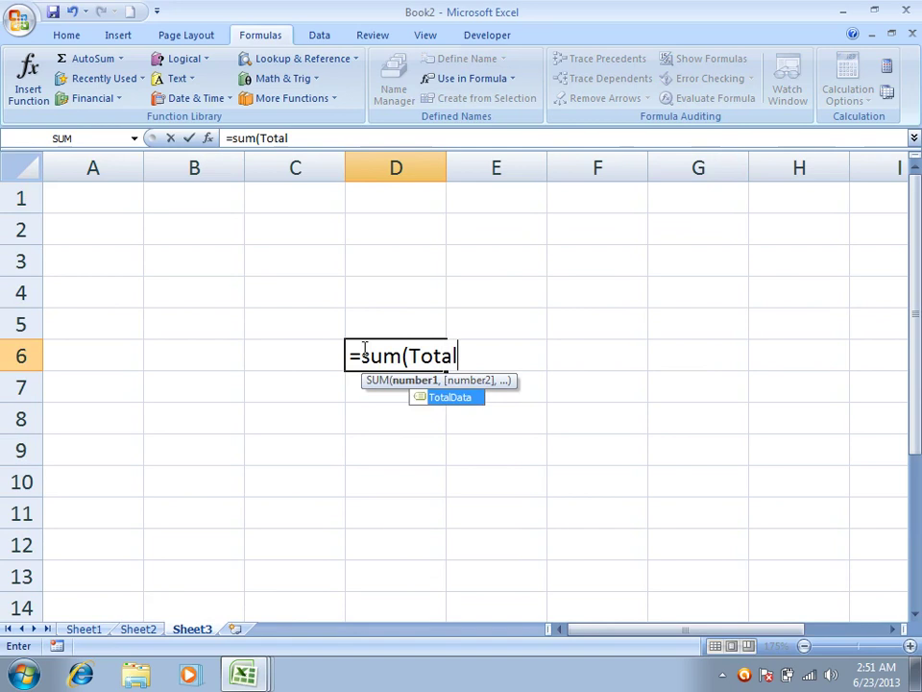
{"action": "key", "text": "Tab"}
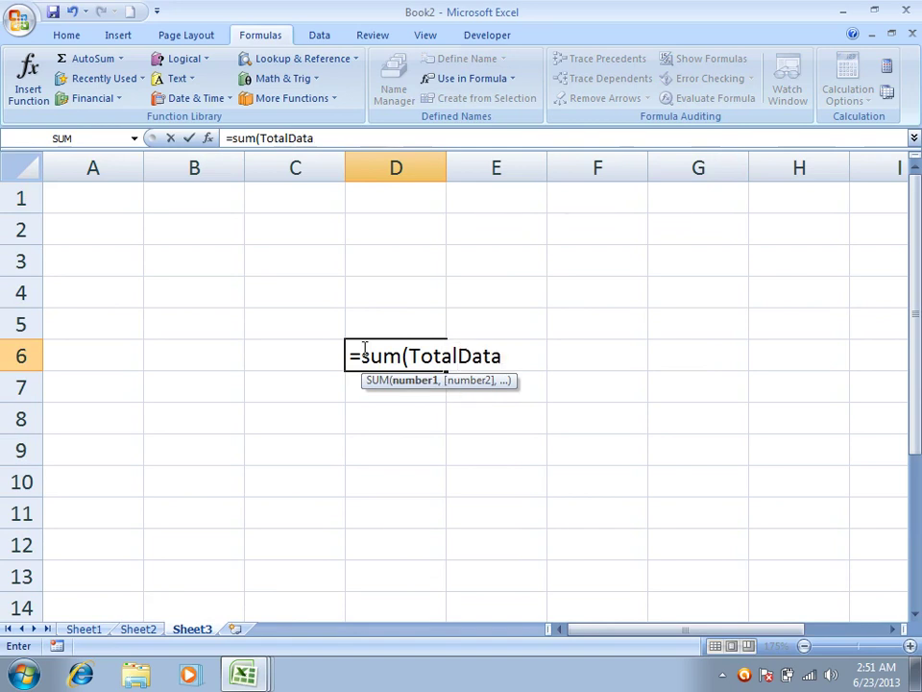
{"action": "key", "text": "Return"}
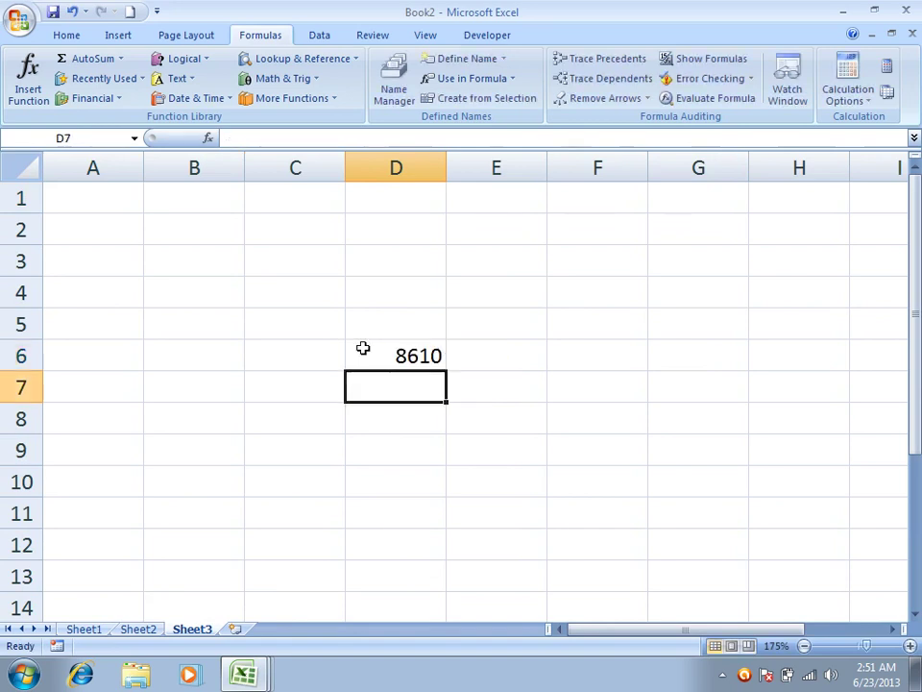
Step: Copy the Name and salary columns A1:B9 on Sheet1 and paste them at H1
{"action": "left_click", "coordinate": [79, 631]}
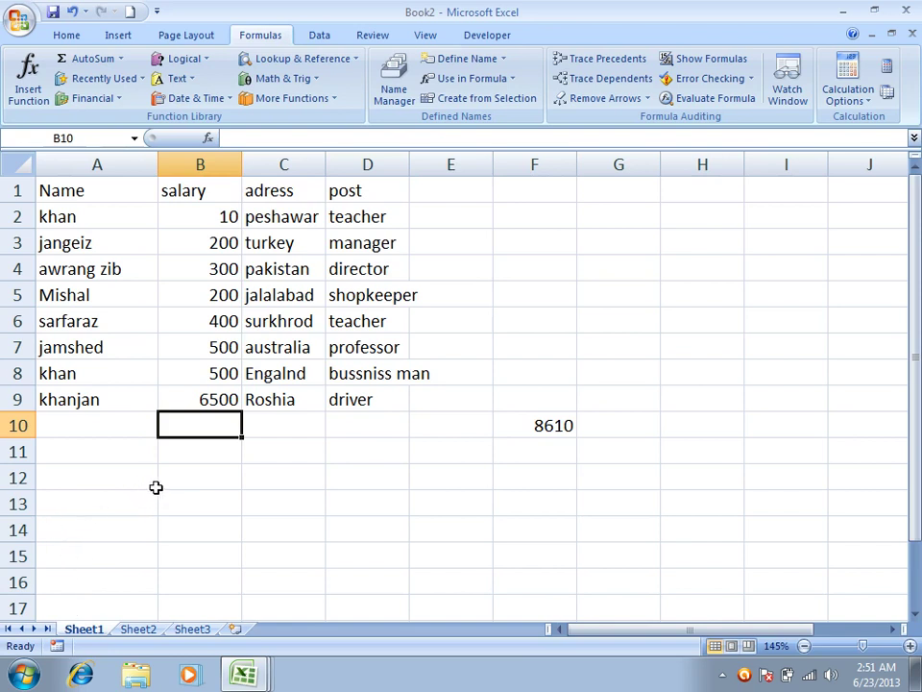
{"action": "left_click", "coordinate": [503, 59]}
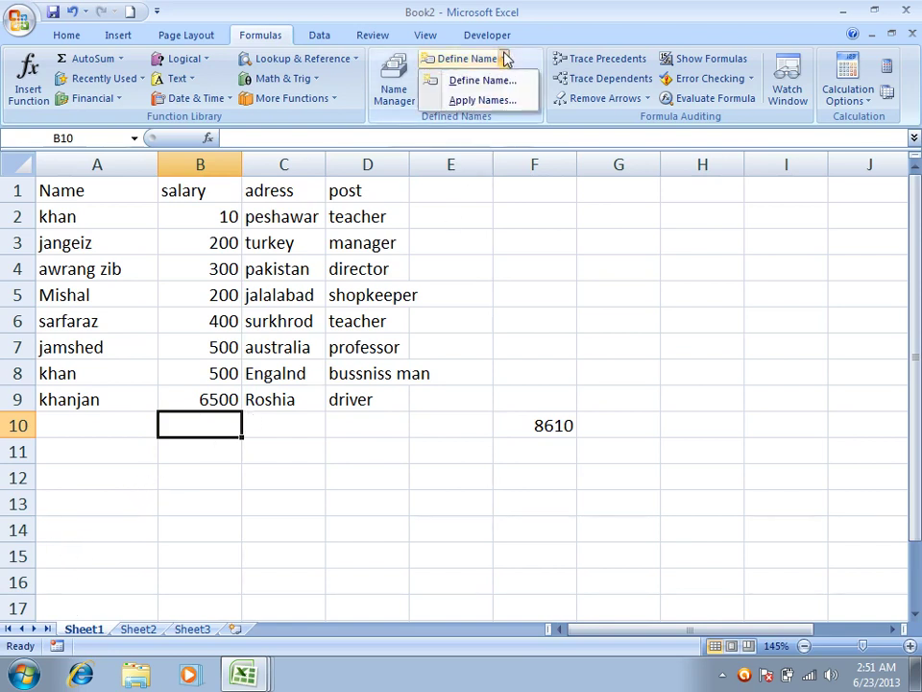
{"action": "left_click", "coordinate": [488, 272]}
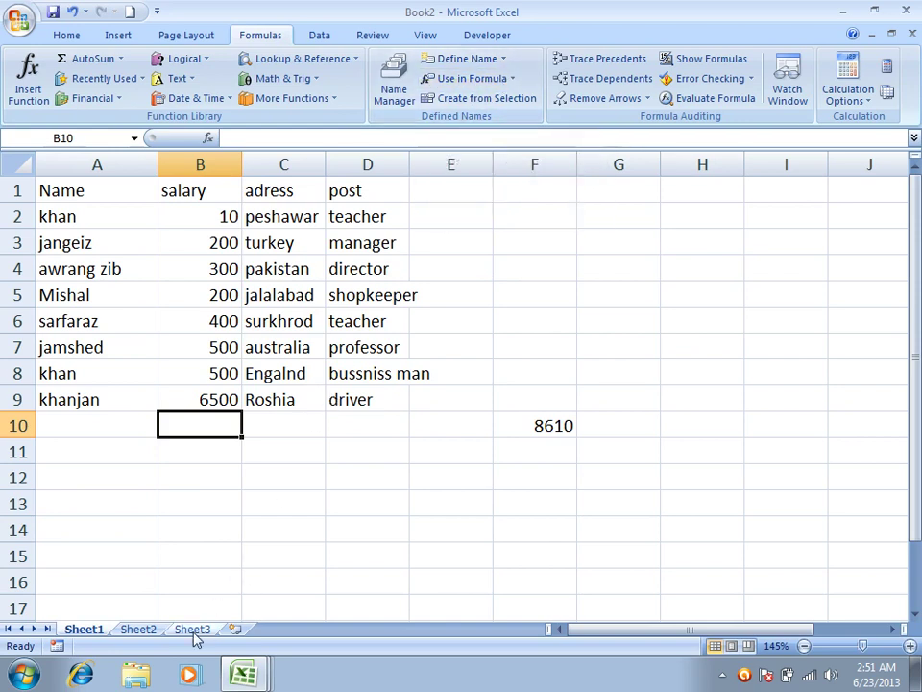
{"action": "left_click_drag", "start_coordinate": [116, 192], "coordinate": [212, 398]}
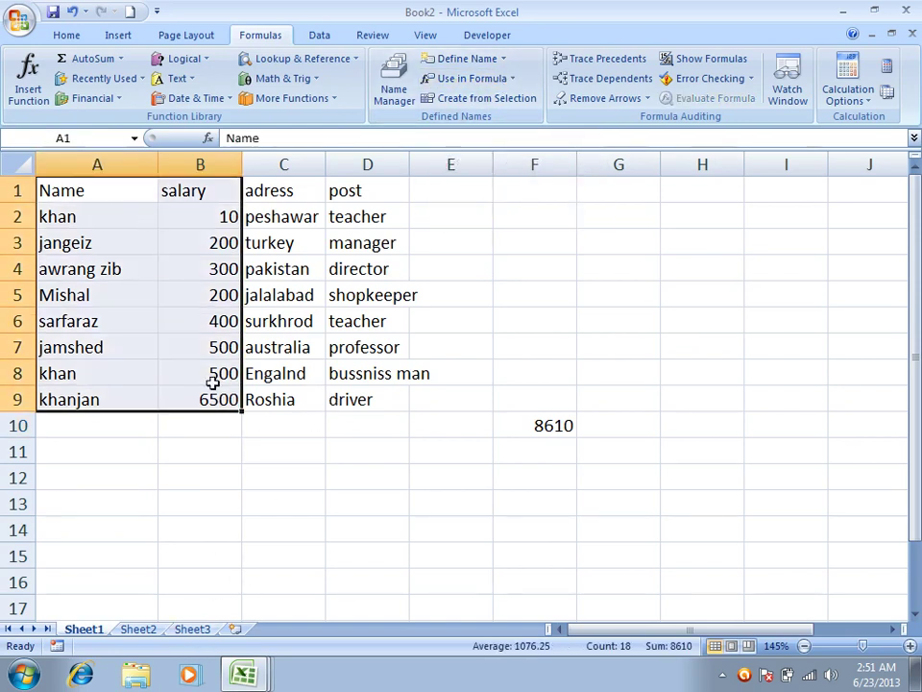
{"action": "right_click", "coordinate": [179, 254]}
{"action": "left_click", "coordinate": [218, 287]}
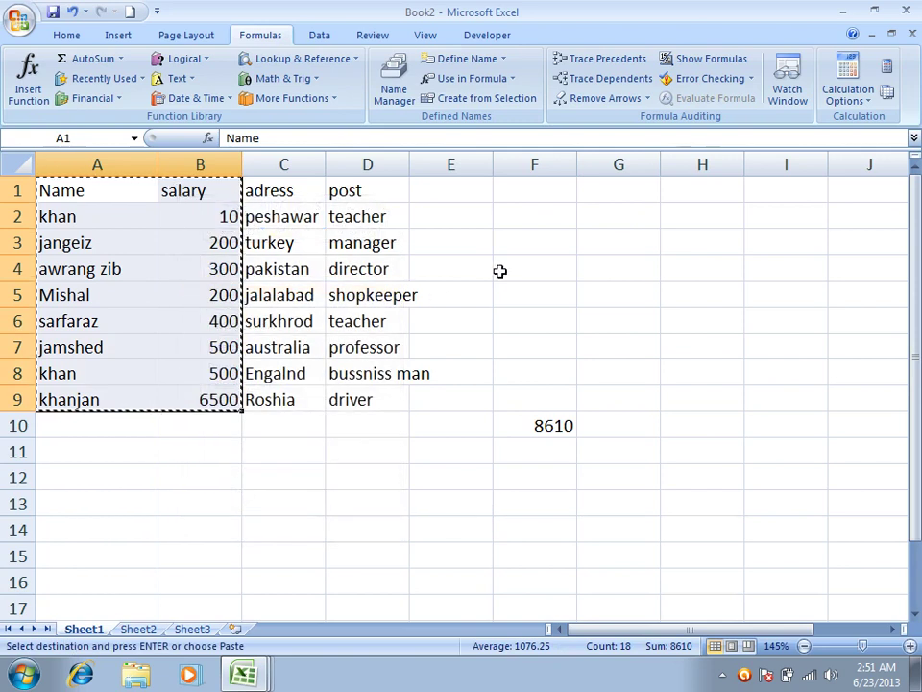
{"action": "left_click", "coordinate": [709, 193]}
{"action": "key", "text": "ctrl+v"}
{"action": "key", "text": "Escape"}
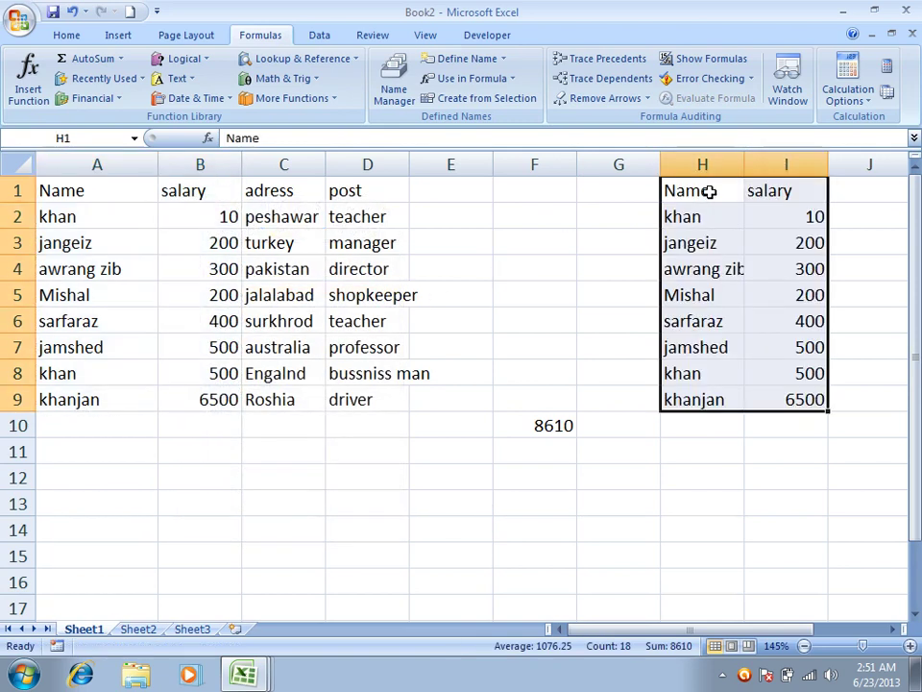
Step: Define the workbook-scoped name "MySecondData" for the copied range H1:I9
{"action": "left_click", "coordinate": [451, 58]}
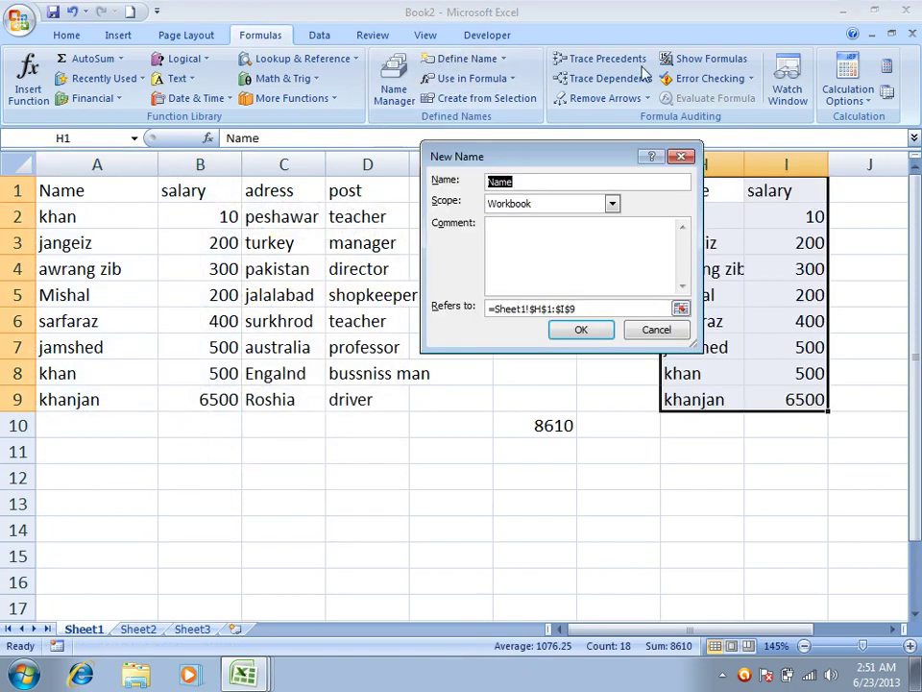
{"action": "type", "text": "MySecondData"}
{"action": "key", "text": "Return"}
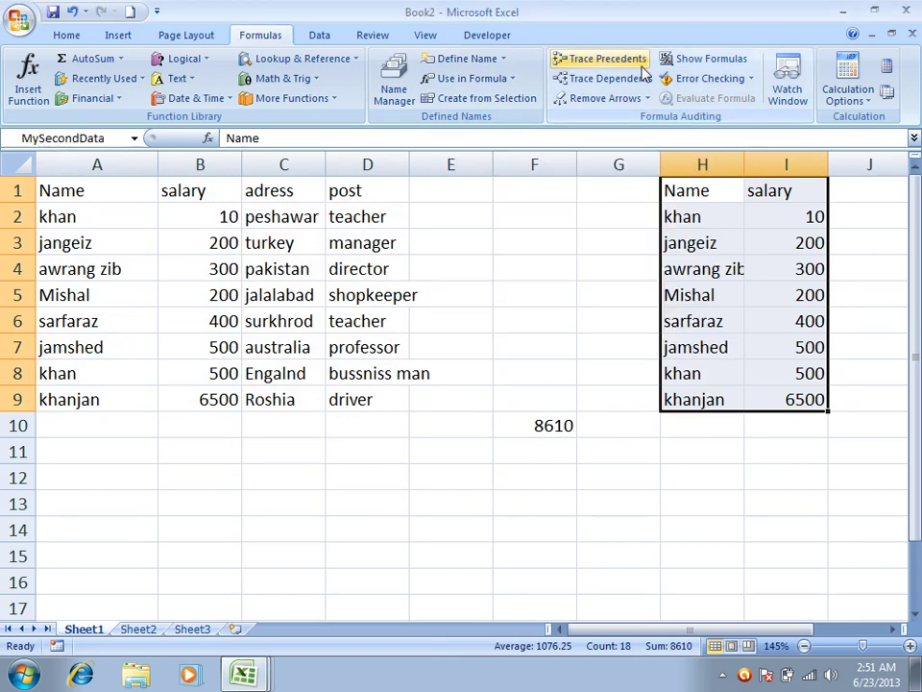
Step: Enter =SUM(MySecondData,TotalData) in cell E8 of Sheet3, inserting both defined names from the workbook's name list, and reopen the formula for editing
{"action": "left_click", "coordinate": [196, 629]}
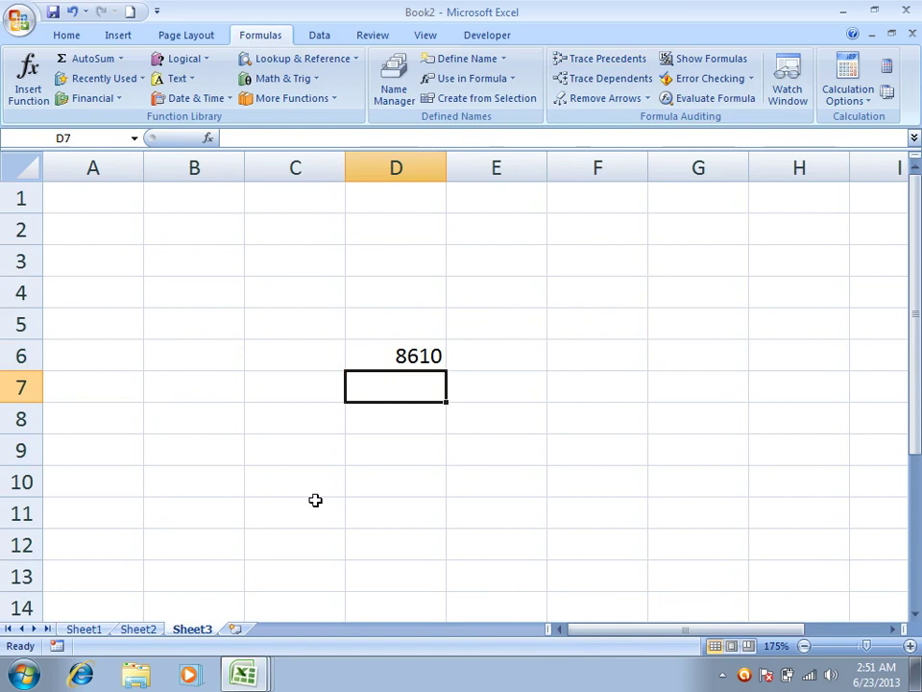
{"action": "left_click", "coordinate": [496, 420]}
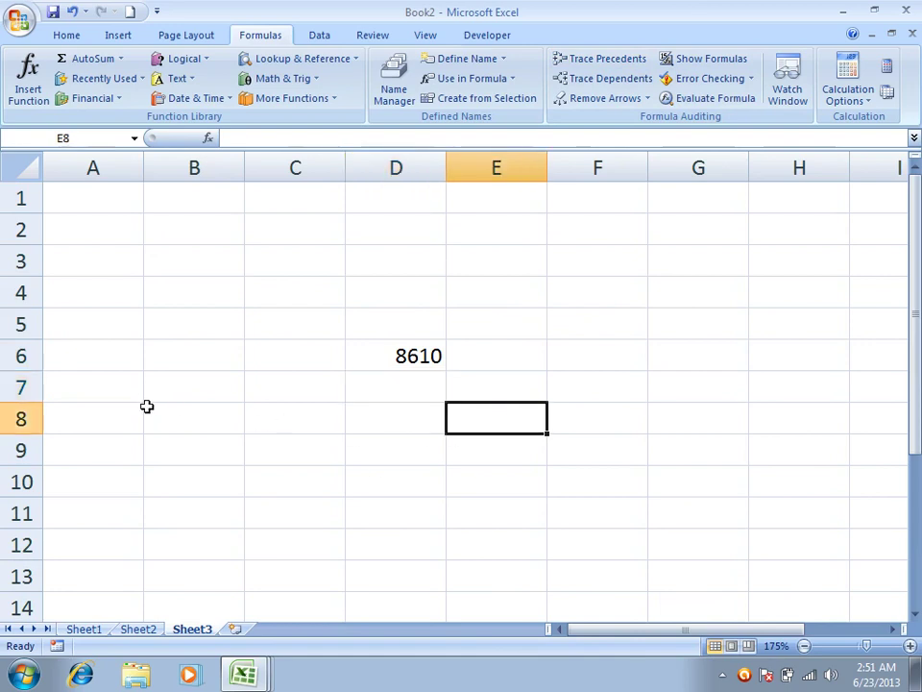
{"action": "type", "text": "=sum("}
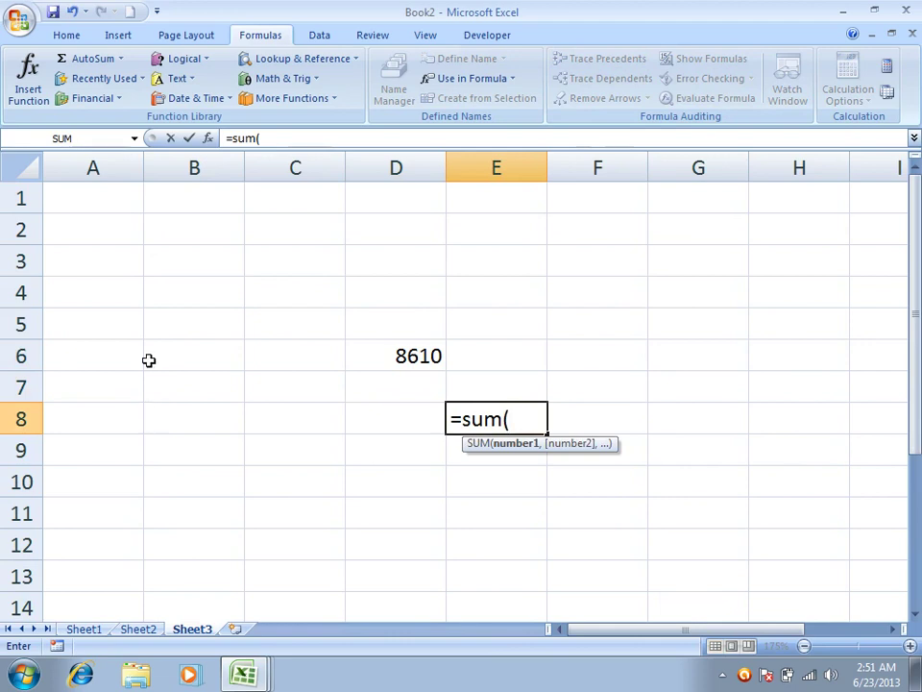
{"action": "left_click", "coordinate": [510, 81]}
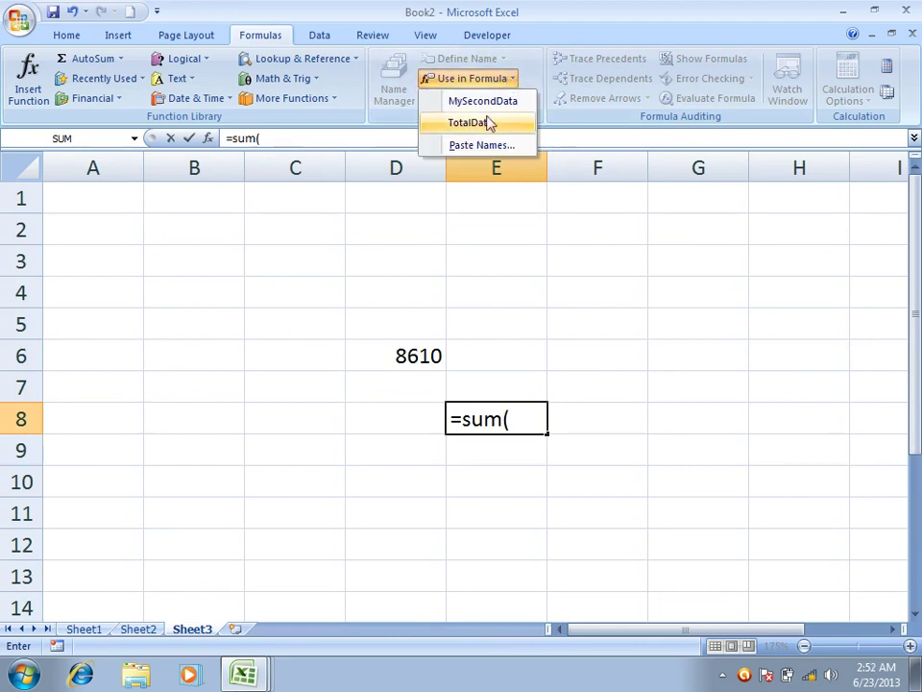
{"action": "left_click", "coordinate": [479, 100]}
{"action": "type", "text": ","}
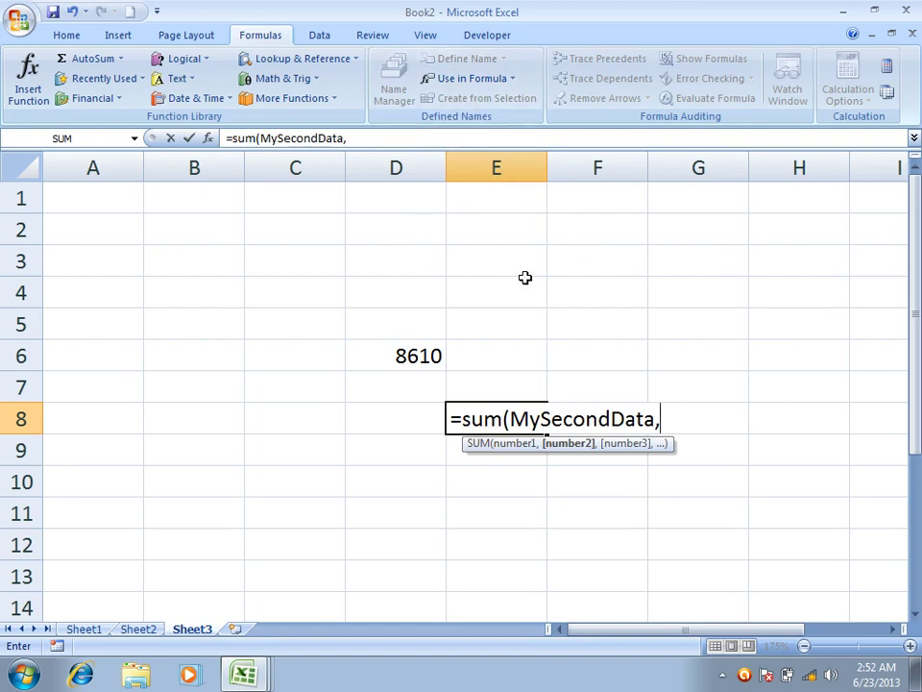
{"action": "left_click", "coordinate": [496, 76]}
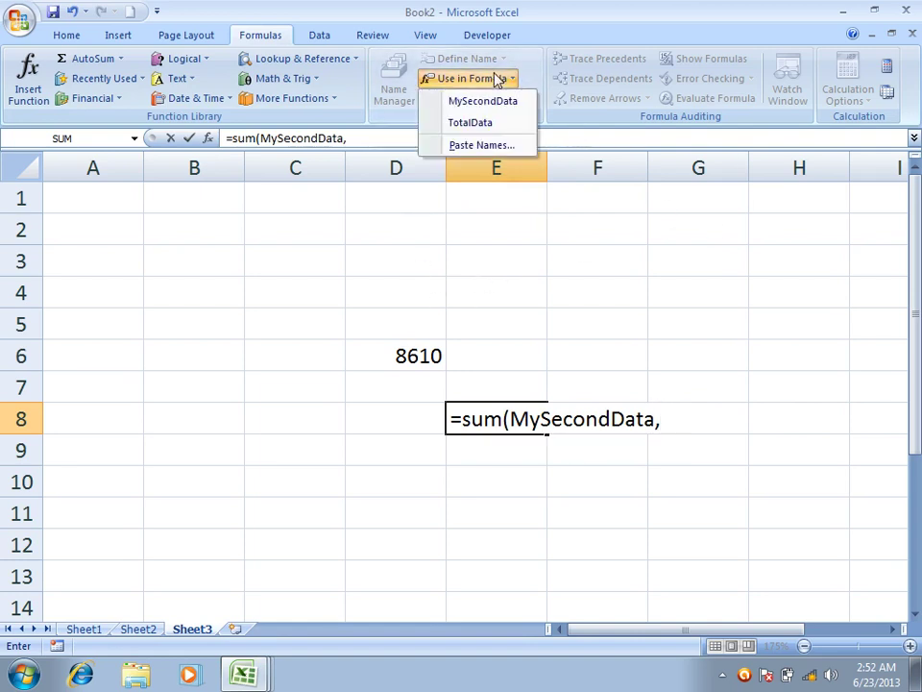
{"action": "left_click", "coordinate": [471, 119]}
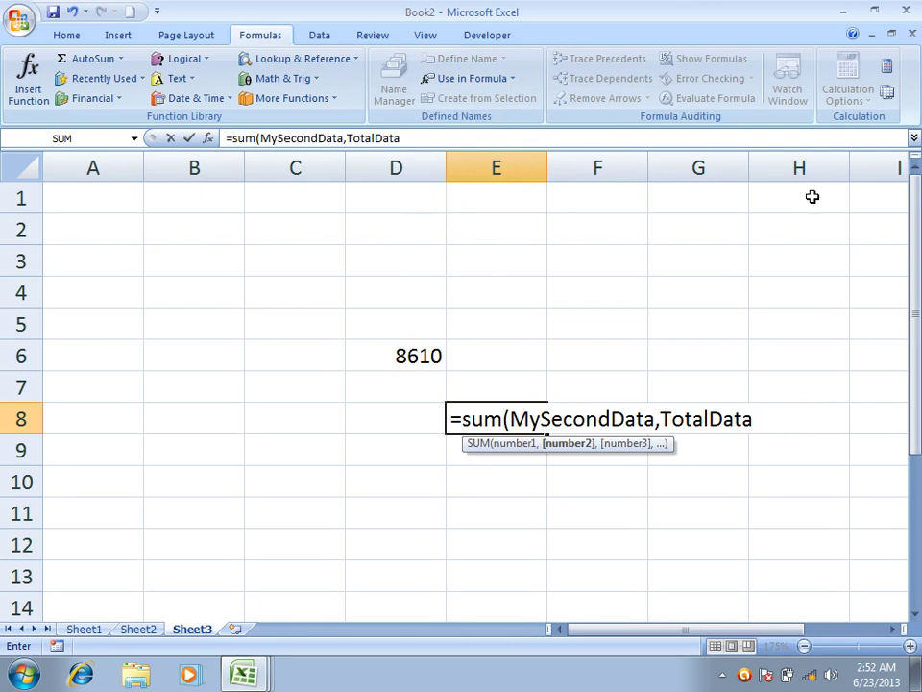
{"action": "key", "text": "Return"}
{"action": "double_click", "coordinate": [518, 415]}
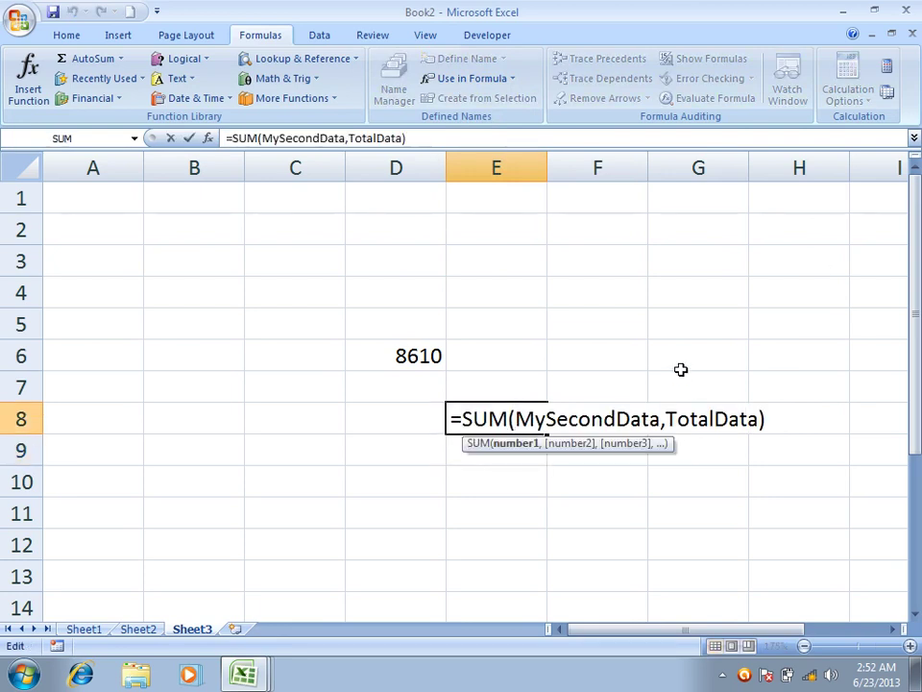
Step: Finish editing the SUM formula in E8 of Sheet3 and add a new worksheet after it
{"action": "key", "text": "Return"}
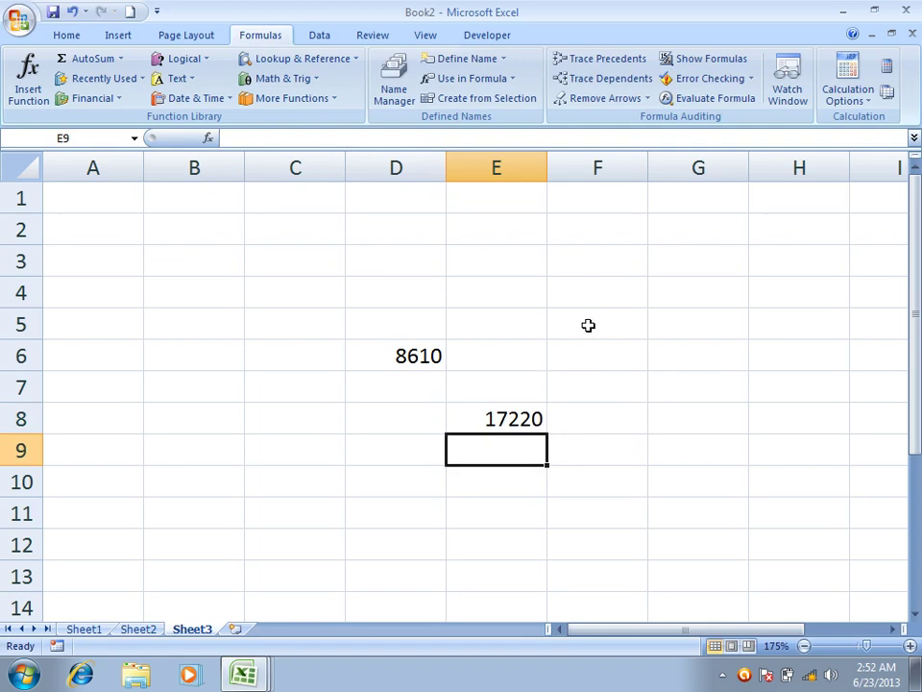
{"action": "left_click", "coordinate": [234, 628]}
{"action": "scroll", "coordinate": [364, 418], "scroll_direction": "up", "scroll_amount": 5}
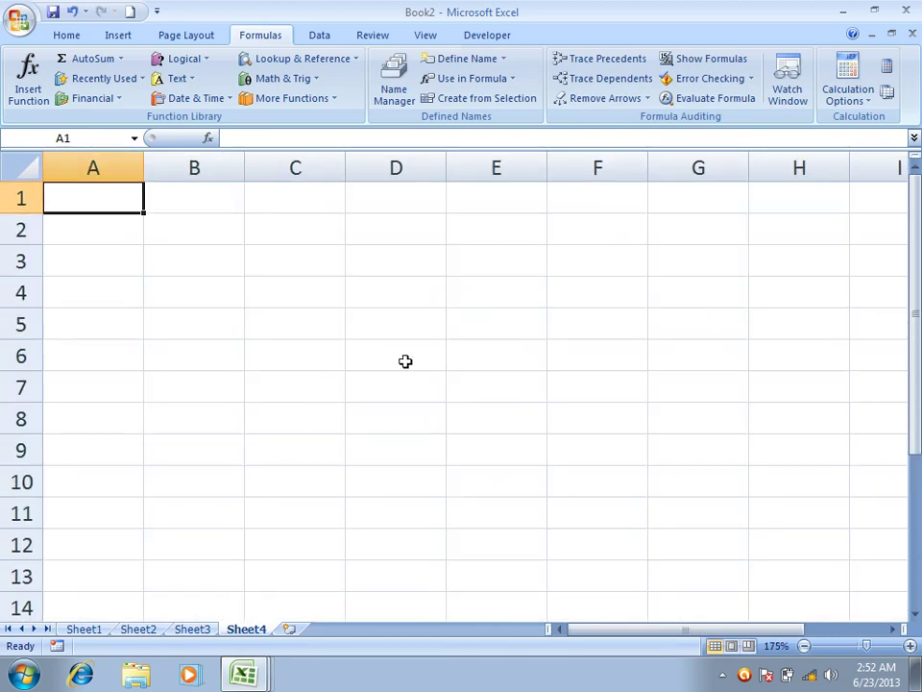
Step: Start a SUM formula in cell C5 of Sheet4 and paste the defined name MySecondData as its first argument
{"action": "left_click", "coordinate": [312, 329]}
{"action": "type", "text": "="}
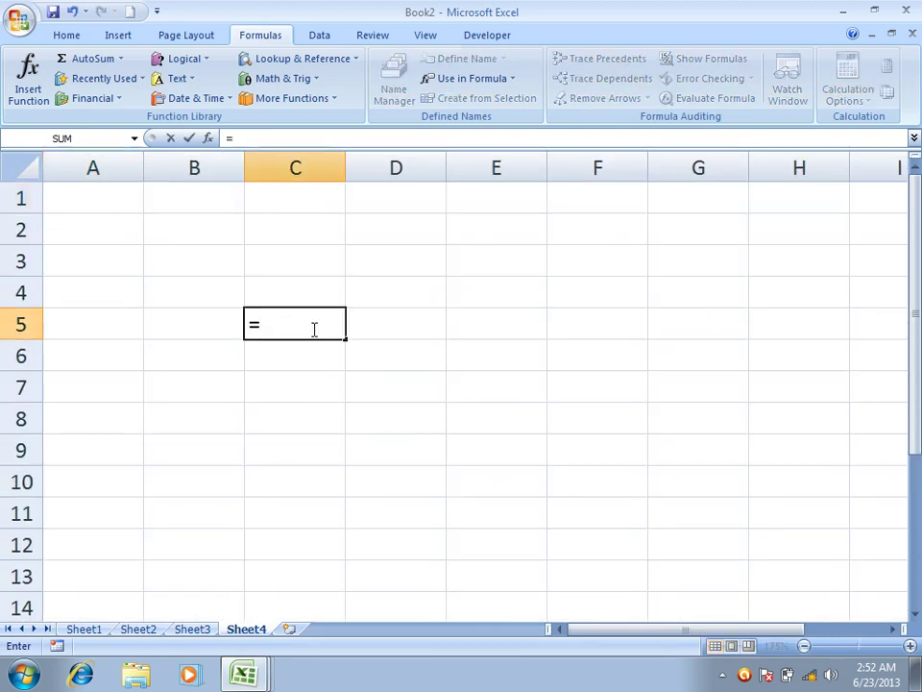
{"action": "type", "text": "sum("}
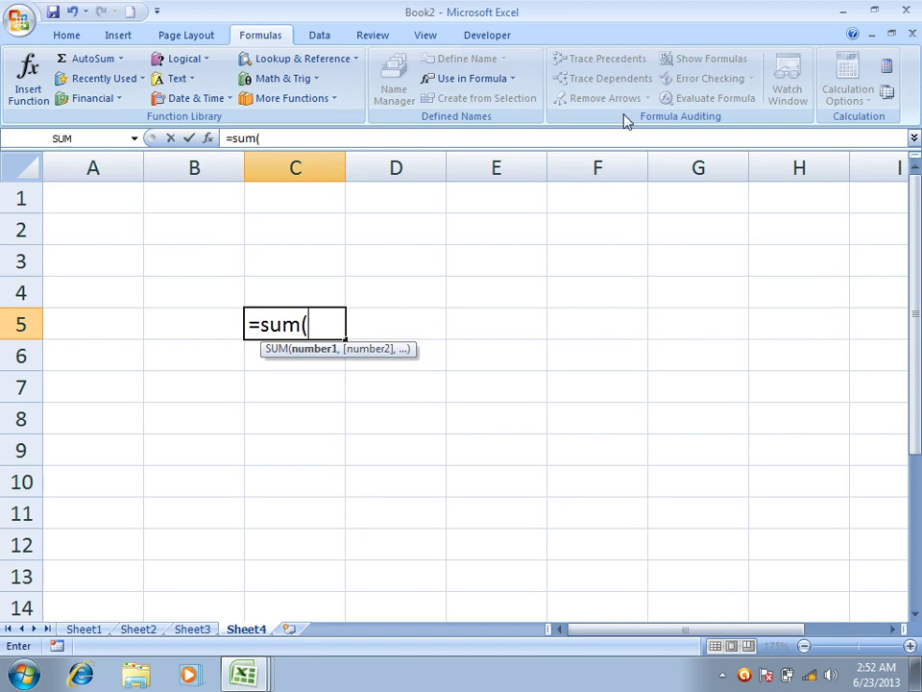
{"action": "left_click", "coordinate": [497, 82]}
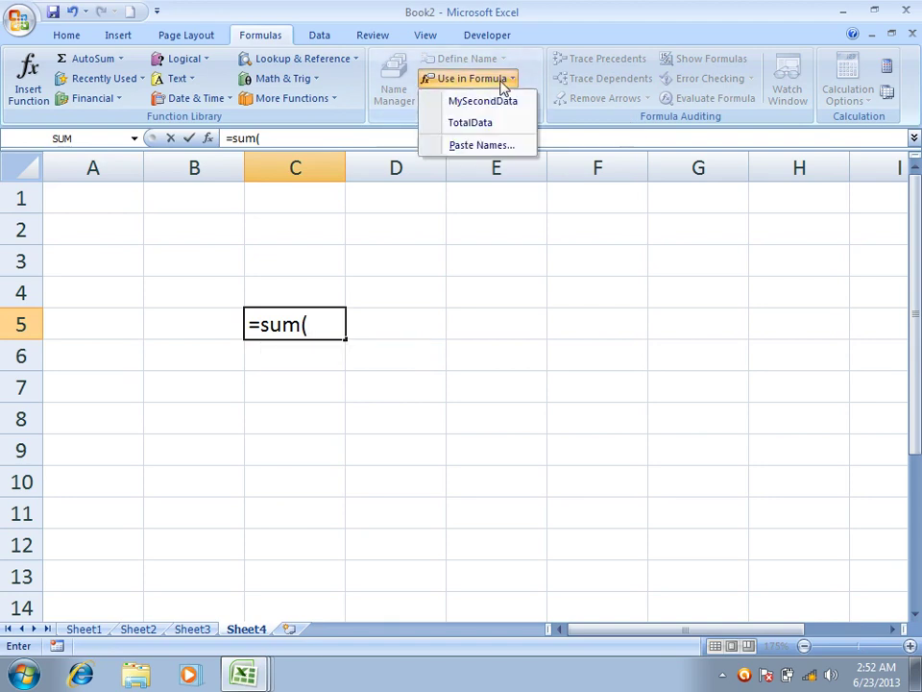
{"action": "left_click", "coordinate": [471, 145]}
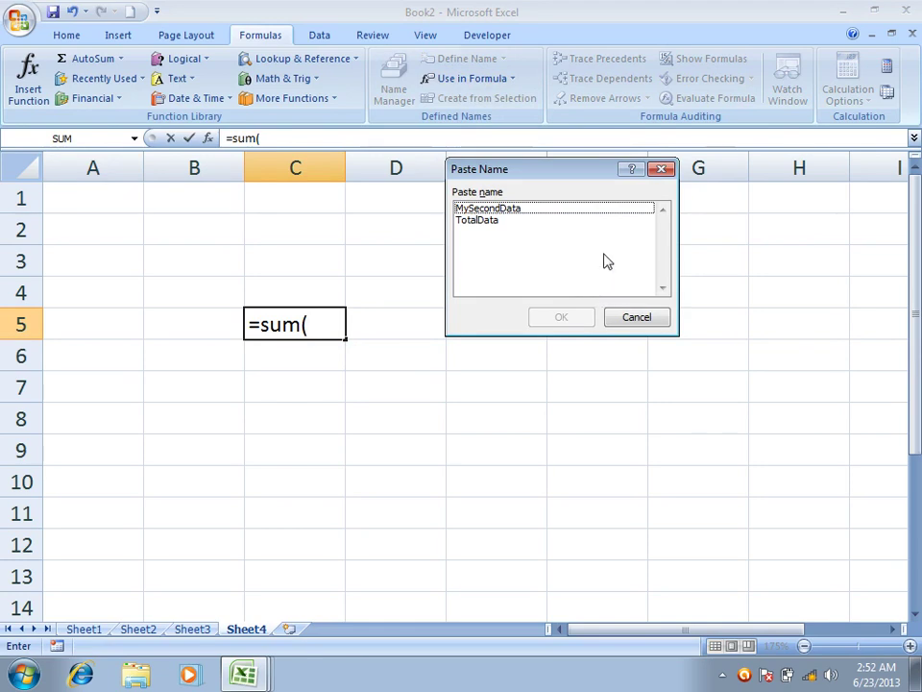
{"action": "left_click", "coordinate": [531, 209]}
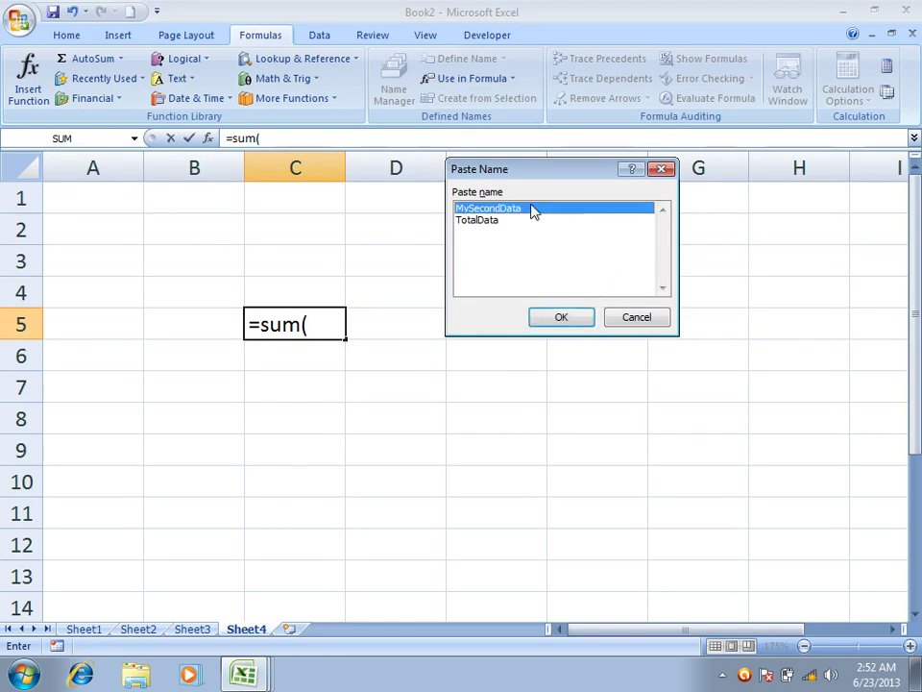
{"action": "left_click", "coordinate": [557, 323]}
{"action": "type", "text": ","}
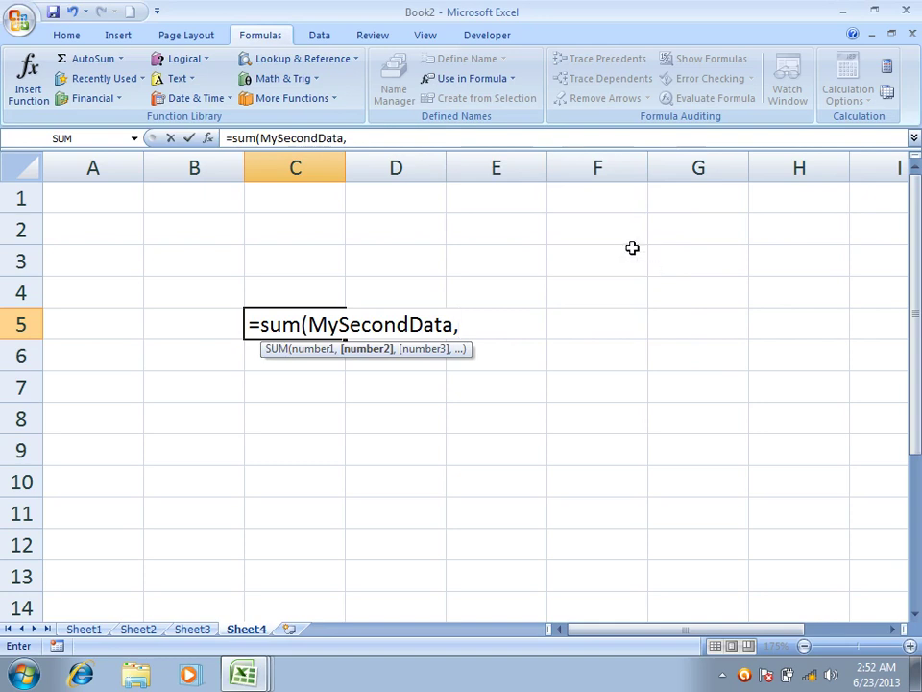
Step: Paste the defined name TotalData as the second argument and complete the formula =SUM(MySecondData,TotalData) in C5
{"action": "key", "text": "F3"}
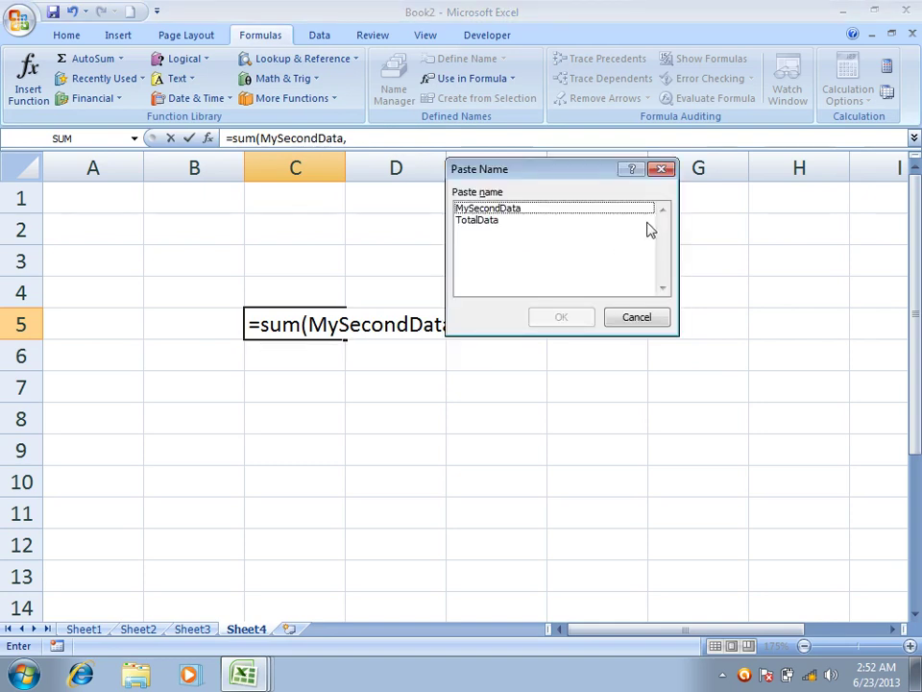
{"action": "left_click", "coordinate": [483, 221]}
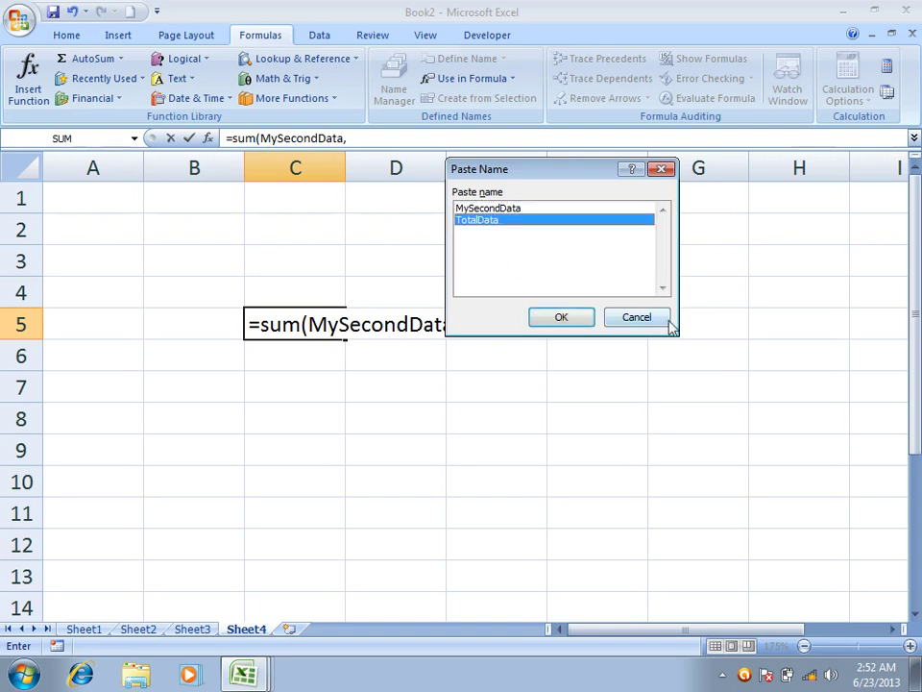
{"action": "left_click", "coordinate": [557, 320]}
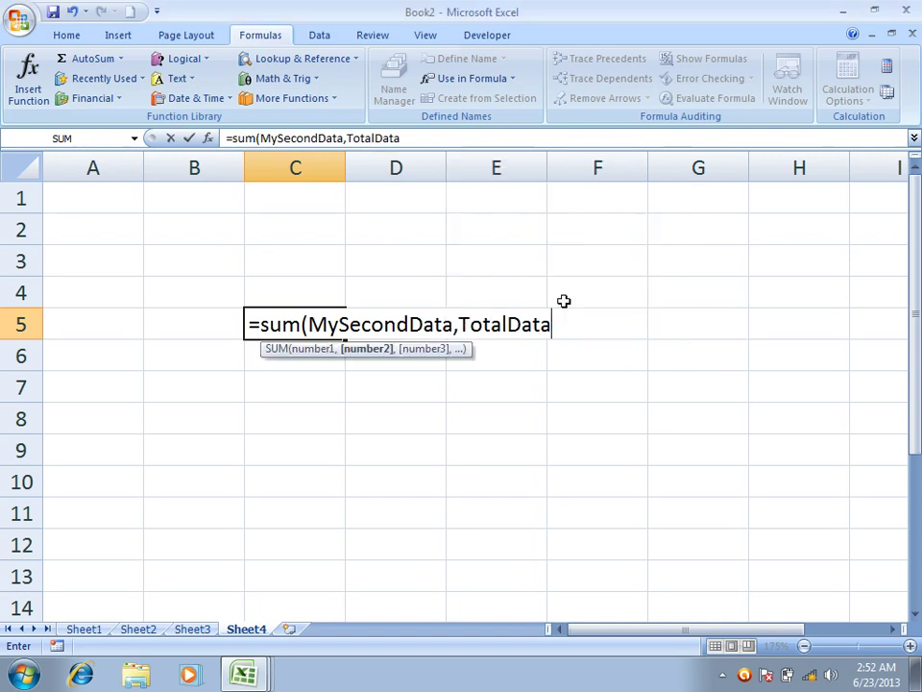
{"action": "key", "text": "Return"}
{"action": "double_click", "coordinate": [314, 323]}
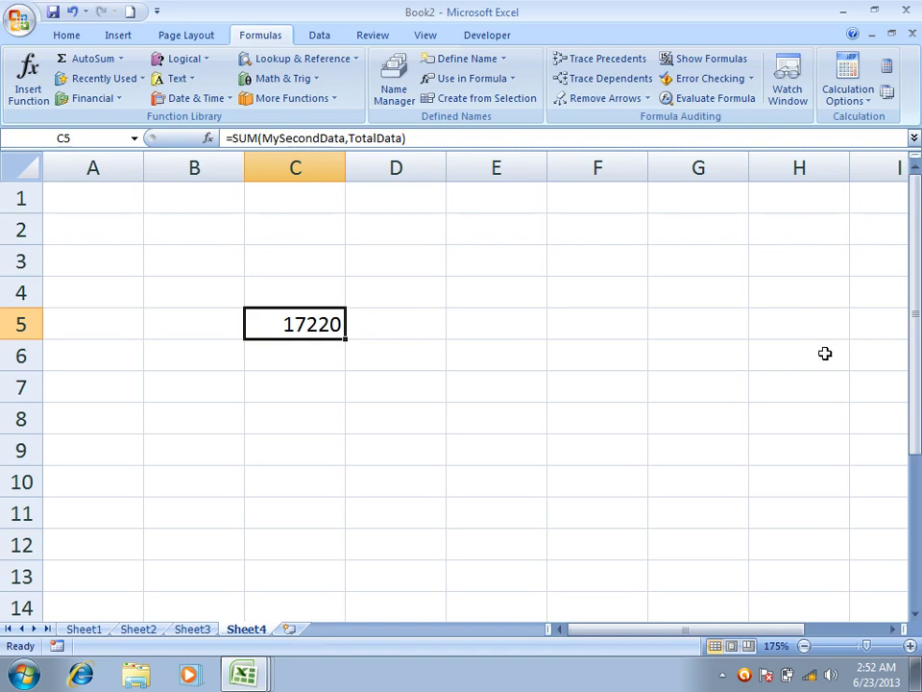
{"action": "left_click", "coordinate": [490, 80]}
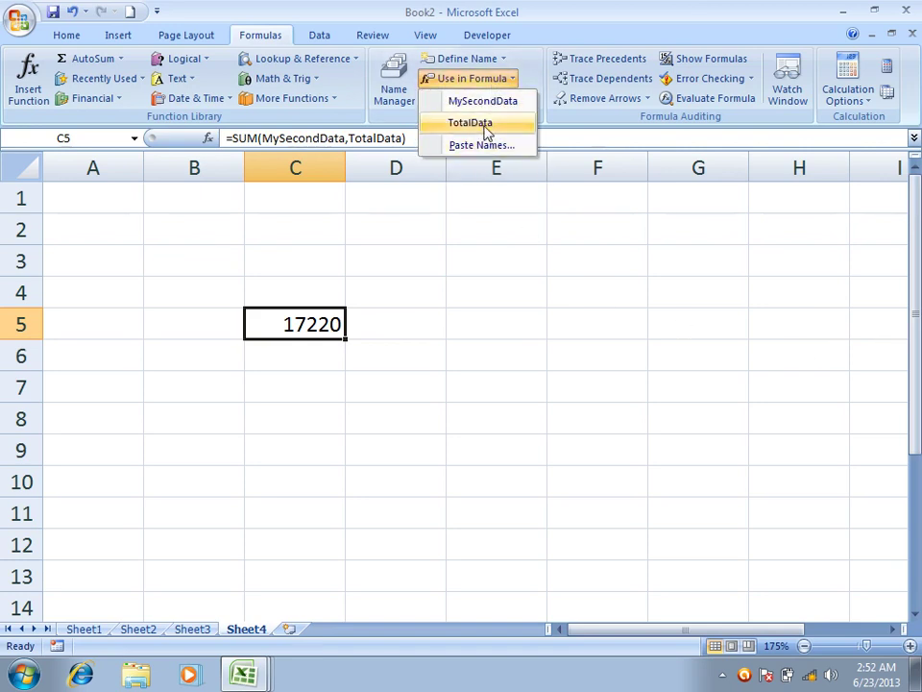
{"action": "key", "text": "Escape"}
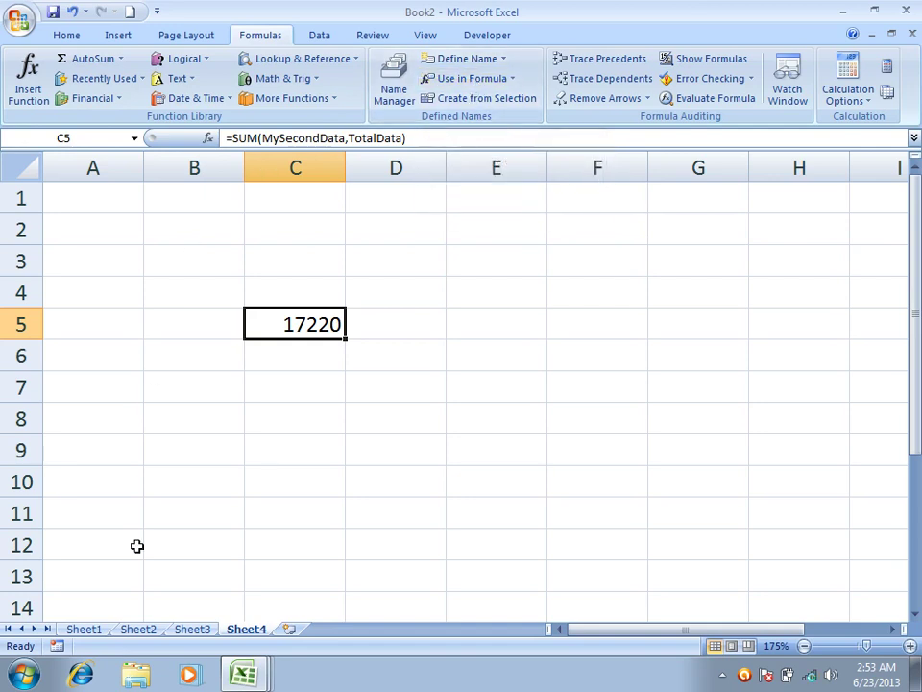
Step: Copy the Name and salary data A1:B9 from Sheet1 into a new blank workbook at A1 and autofit column A
{"action": "left_click", "coordinate": [96, 630]}
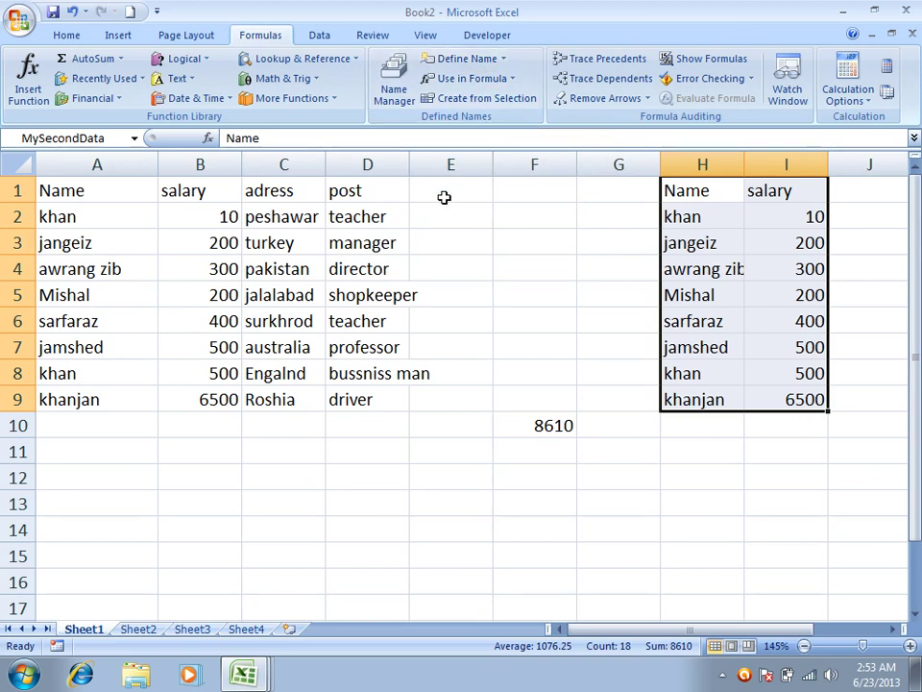
{"action": "left_click_drag", "start_coordinate": [68, 185], "coordinate": [200, 394]}
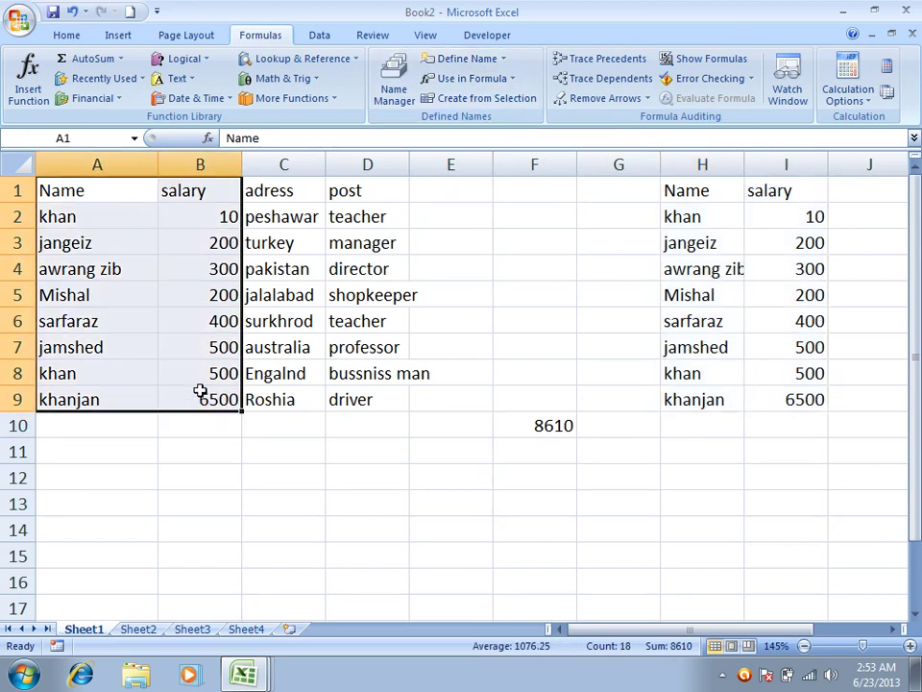
{"action": "right_click", "coordinate": [151, 248]}
{"action": "left_click", "coordinate": [185, 272]}
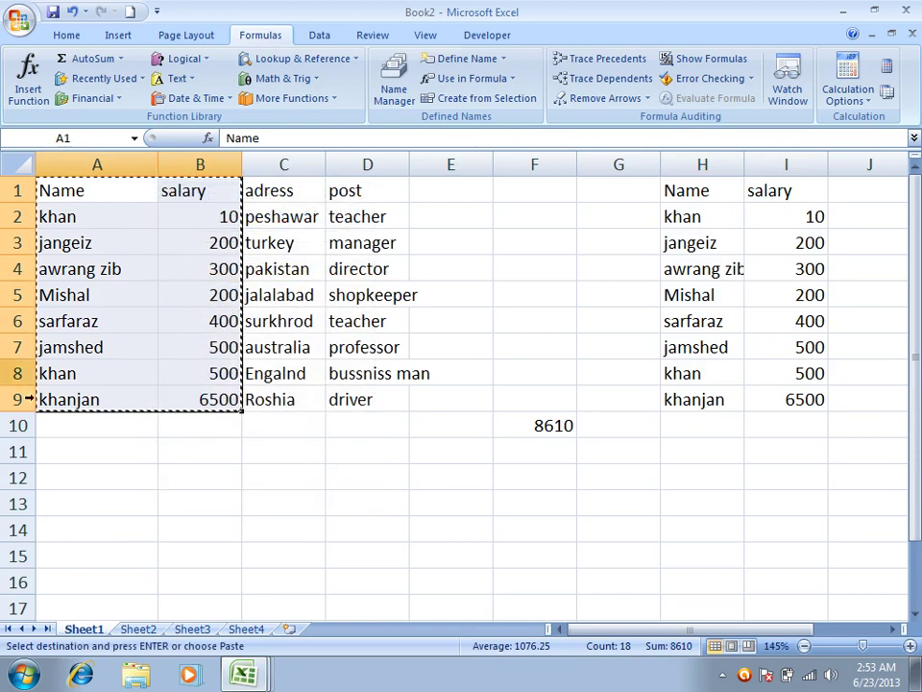
{"action": "left_click", "coordinate": [129, 11]}
{"action": "scroll", "coordinate": [218, 219], "scroll_direction": "up", "scroll_amount": 5}
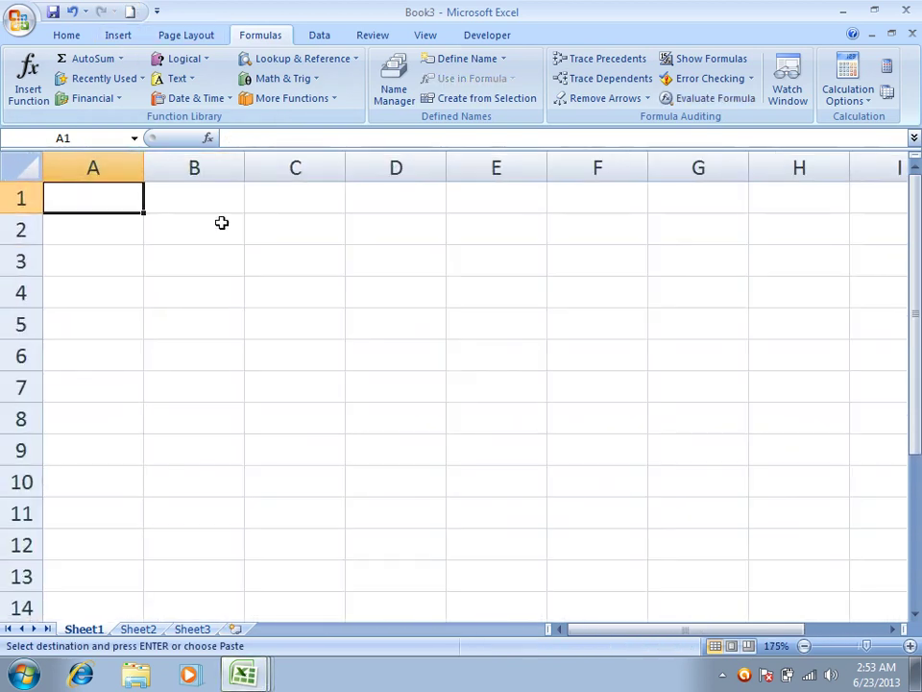
{"action": "key", "text": "ctrl+v"}
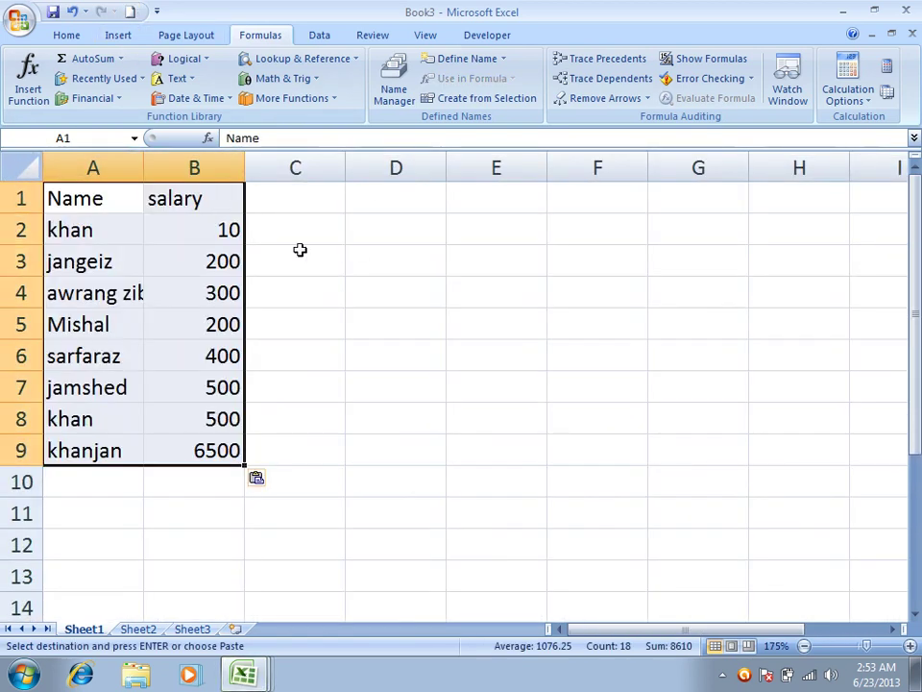
{"action": "double_click", "coordinate": [144, 168]}
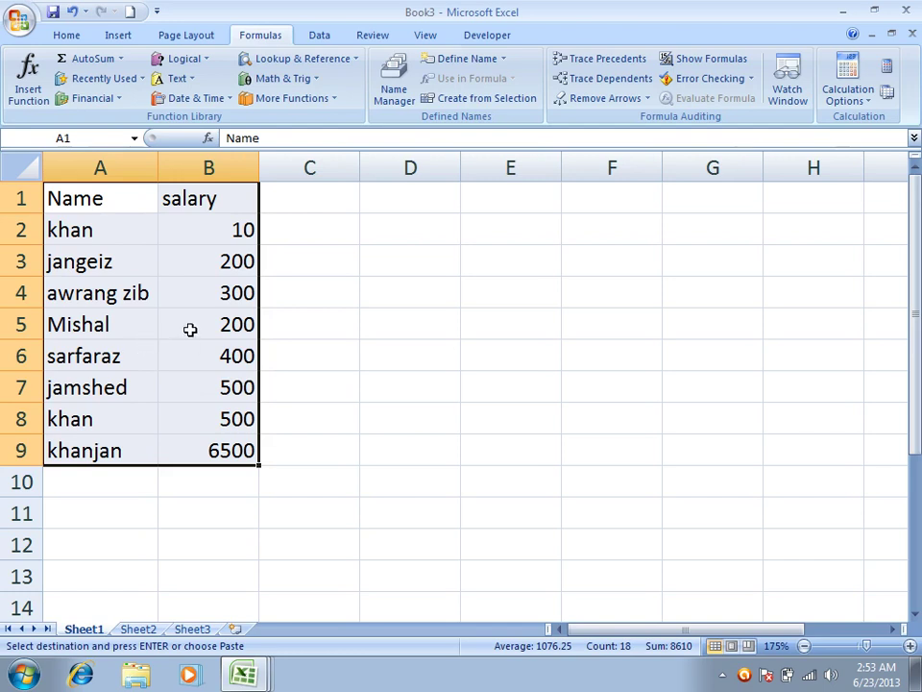
{"action": "left_click_drag", "start_coordinate": [149, 198], "coordinate": [239, 440]}
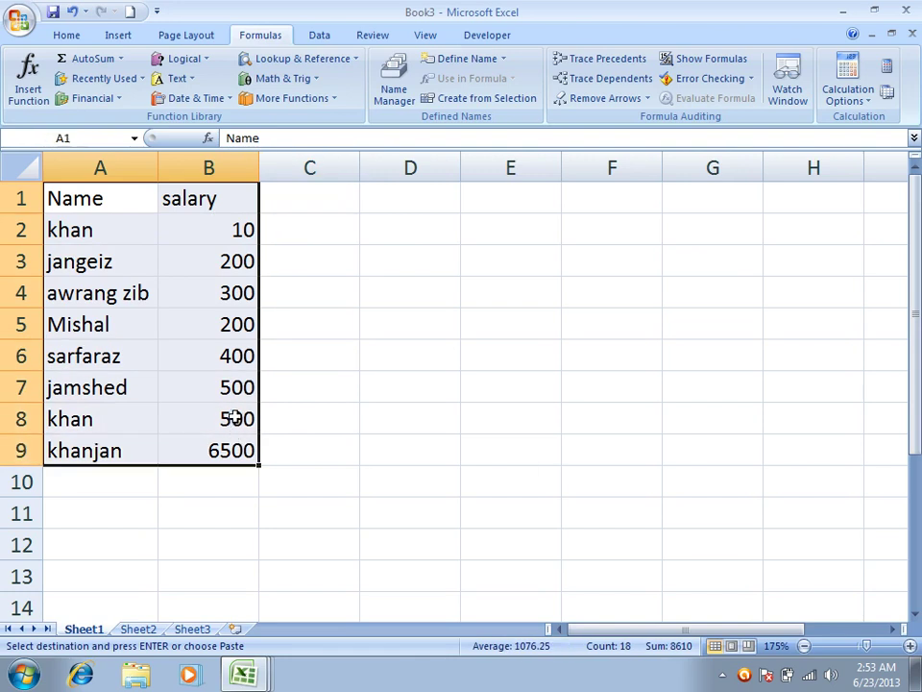
{"action": "left_click_drag", "start_coordinate": [148, 232], "coordinate": [231, 261]}
{"action": "left_click_drag", "start_coordinate": [110, 299], "coordinate": [243, 277]}
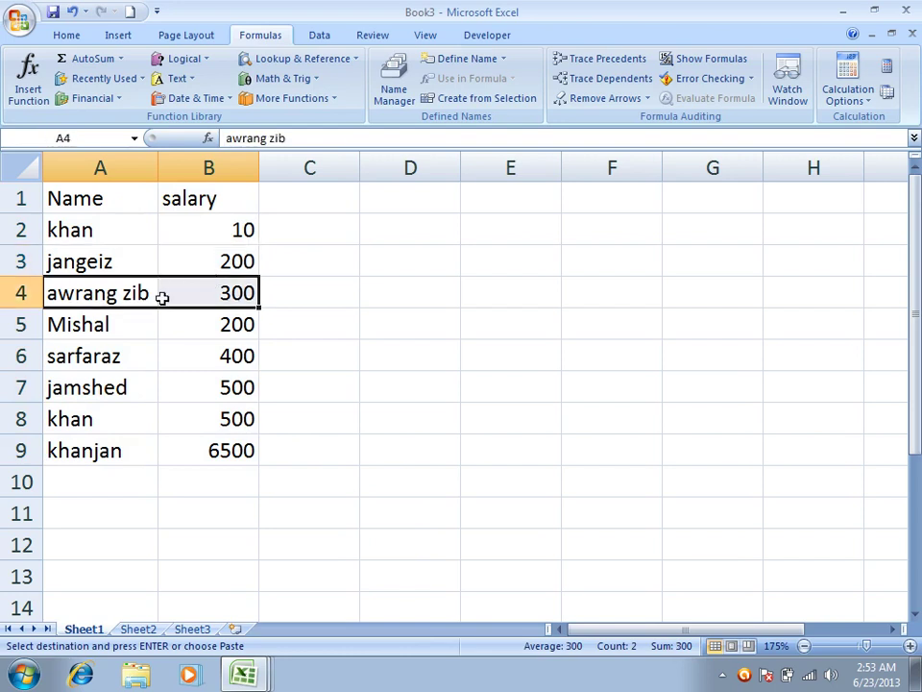
Step: Replace the person's name in cell A4 with its corrected one-word spelling
{"action": "left_click", "coordinate": [111, 300]}
{"action": "type", "text": "Aurn"}
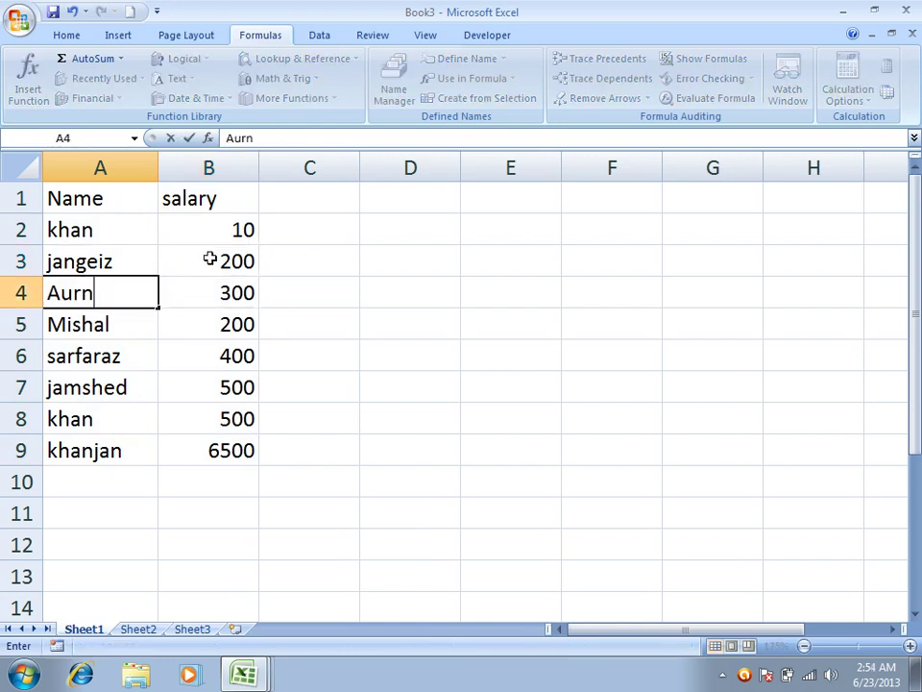
{"action": "key", "text": "BackSpace"}
{"action": "type", "text": "angxe"}
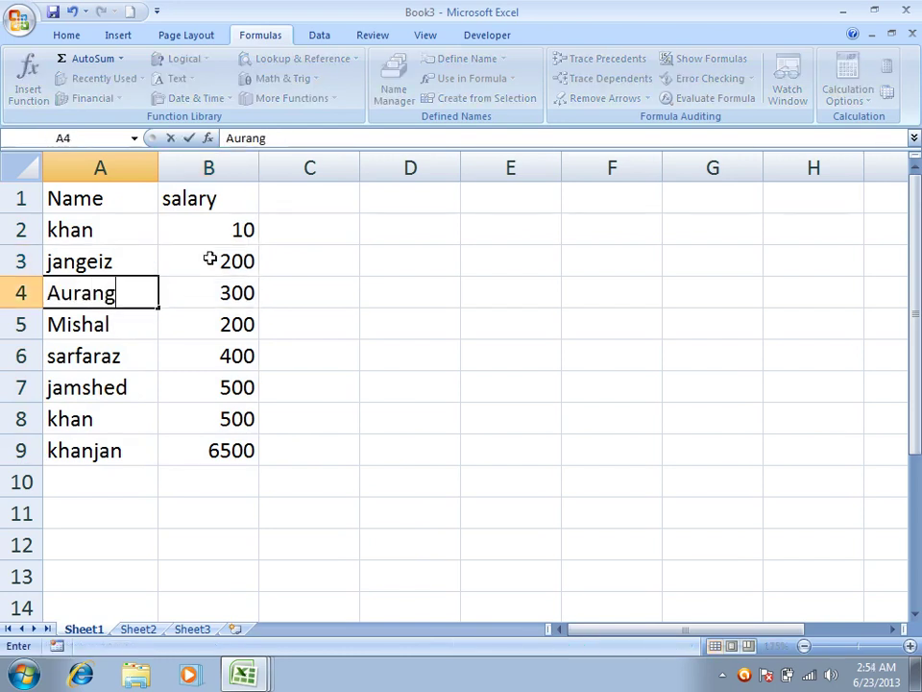
{"action": "key", "text": "BackSpace"}
{"action": "key", "text": "BackSpace"}
{"action": "type", "text": "zeb"}
{"action": "key", "text": "Return"}
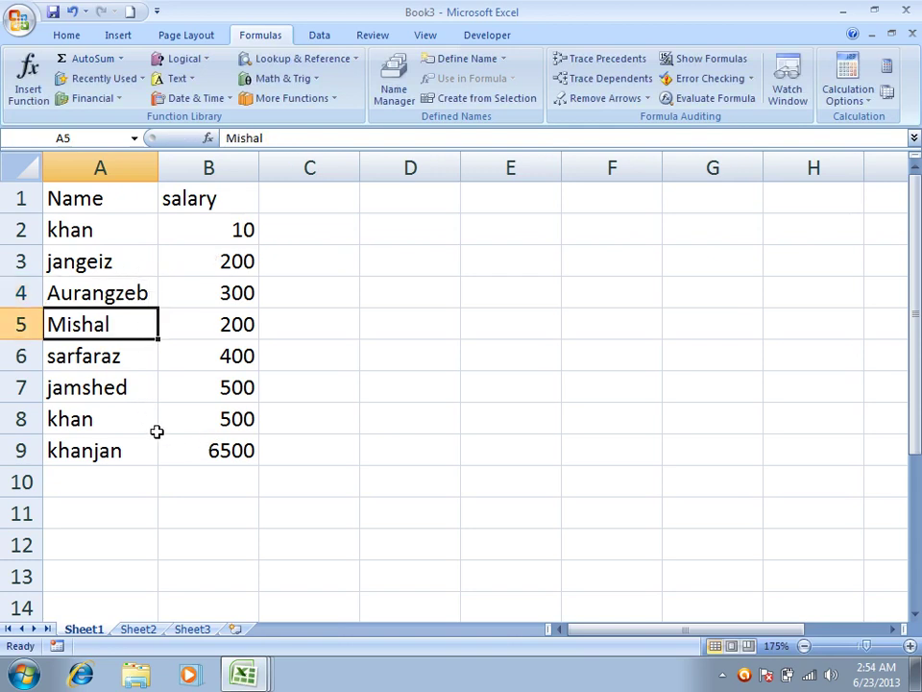
Step: Examine how each name in column A pairs with its salary in column B, in rows 2 to 4 and across A1:B9
{"action": "left_click_drag", "start_coordinate": [70, 236], "coordinate": [211, 233]}
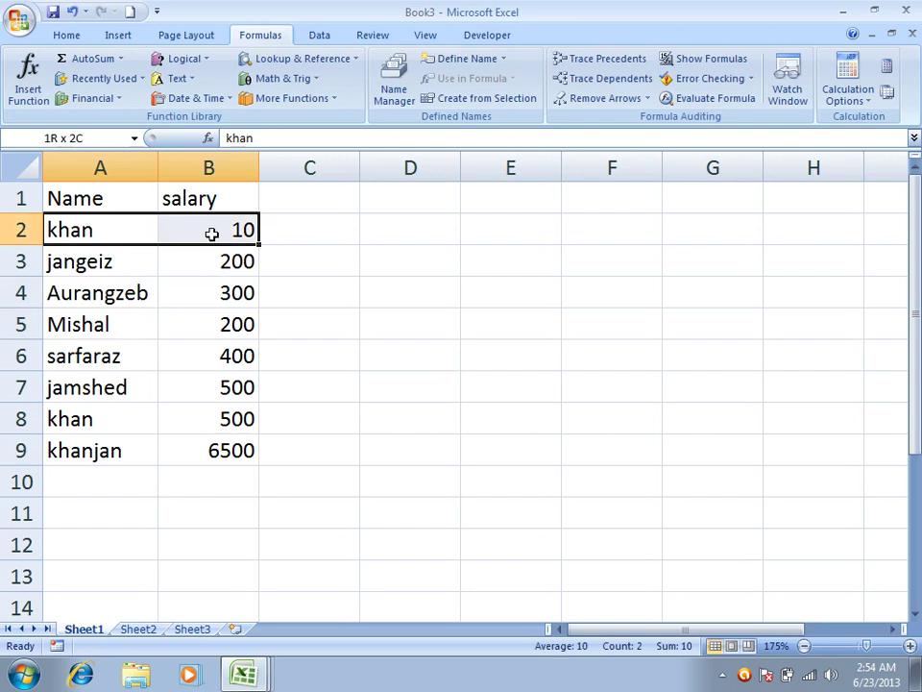
{"action": "mouse_move", "coordinate": [124, 255]}
{"action": "left_mouse_down"}
{"action": "mouse_move", "coordinate": [161, 252]}
{"action": "mouse_move", "coordinate": [119, 238]}
{"action": "left_mouse_up"}
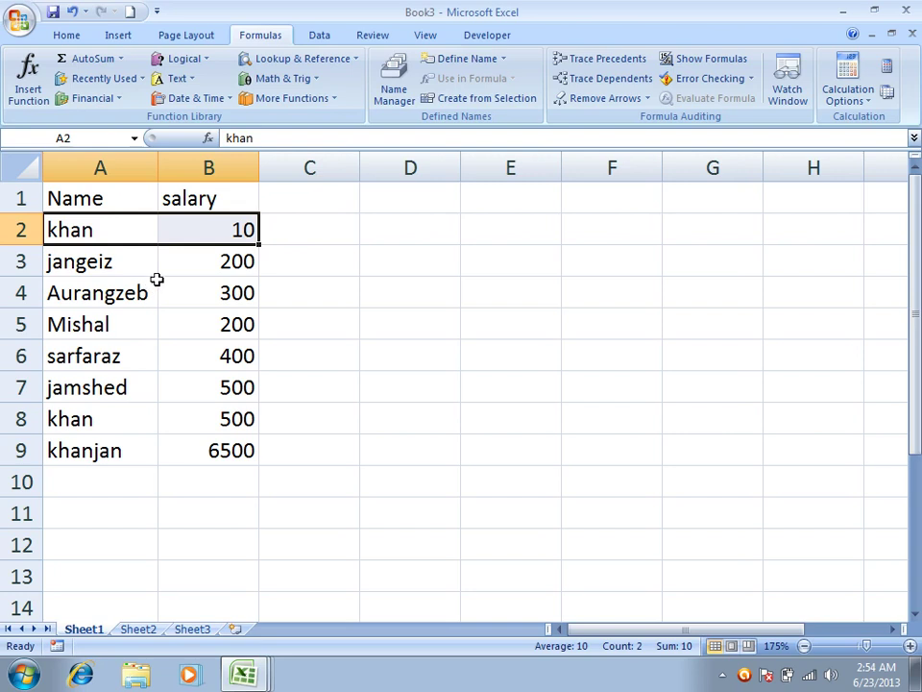
{"action": "left_click_drag", "start_coordinate": [121, 239], "coordinate": [230, 238]}
{"action": "left_click_drag", "start_coordinate": [126, 265], "coordinate": [207, 265]}
{"action": "left_click_drag", "start_coordinate": [124, 291], "coordinate": [195, 296]}
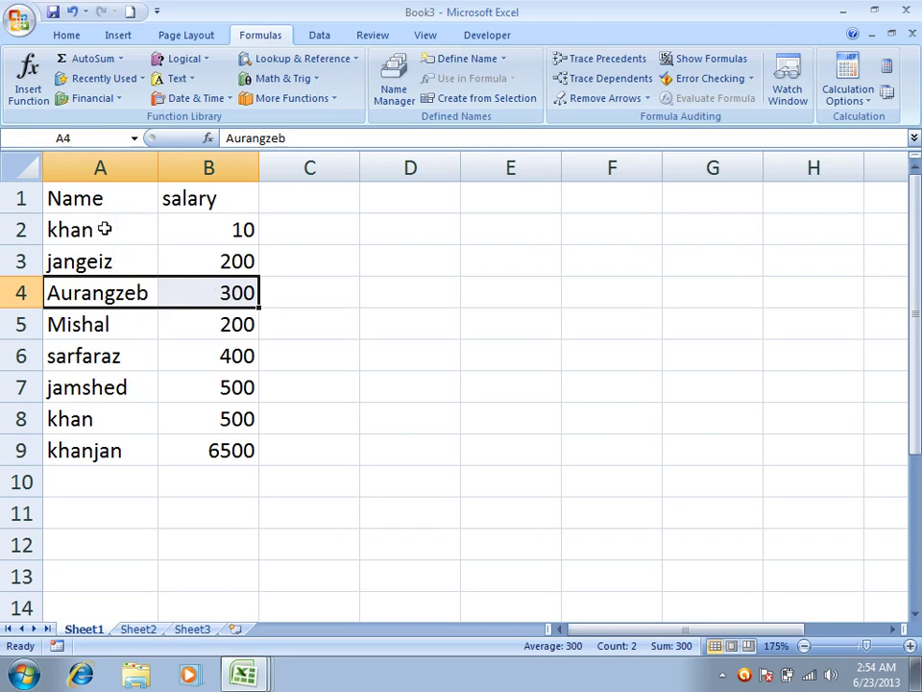
{"action": "left_click_drag", "start_coordinate": [104, 228], "coordinate": [182, 227]}
{"action": "left_click_drag", "start_coordinate": [96, 261], "coordinate": [177, 262]}
{"action": "left_click_drag", "start_coordinate": [124, 292], "coordinate": [187, 300]}
{"action": "left_click_drag", "start_coordinate": [121, 211], "coordinate": [231, 449]}
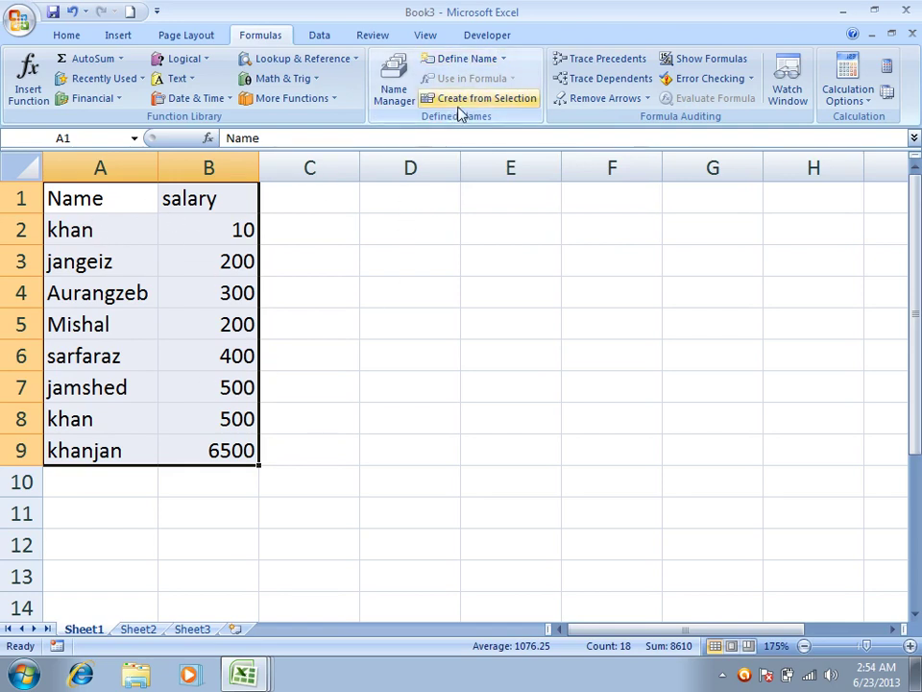
{"action": "left_click_drag", "start_coordinate": [113, 229], "coordinate": [247, 299]}
{"action": "left_click_drag", "start_coordinate": [119, 207], "coordinate": [245, 445]}
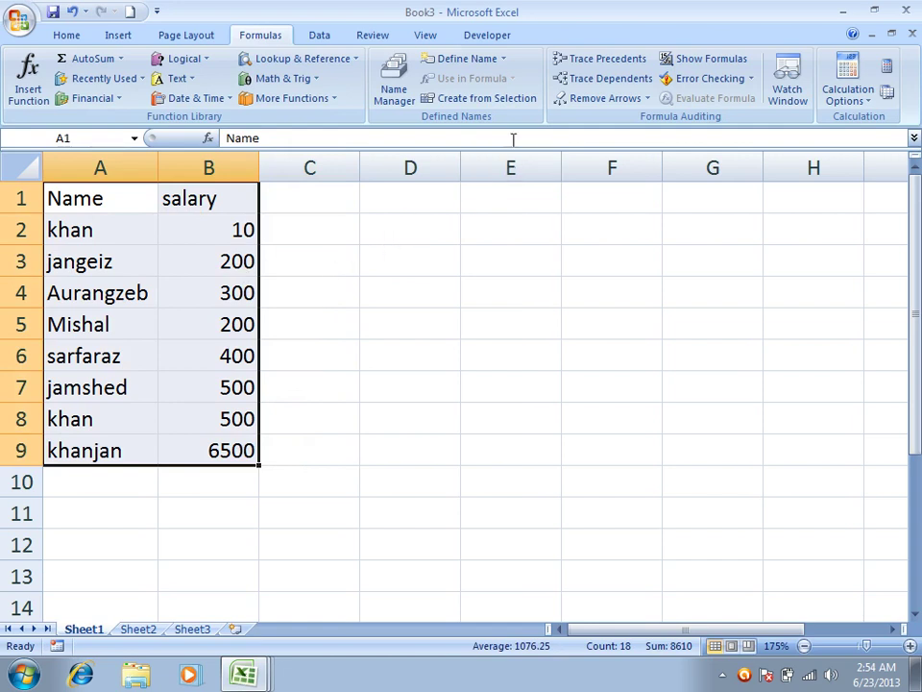
{"action": "left_click", "coordinate": [515, 102]}
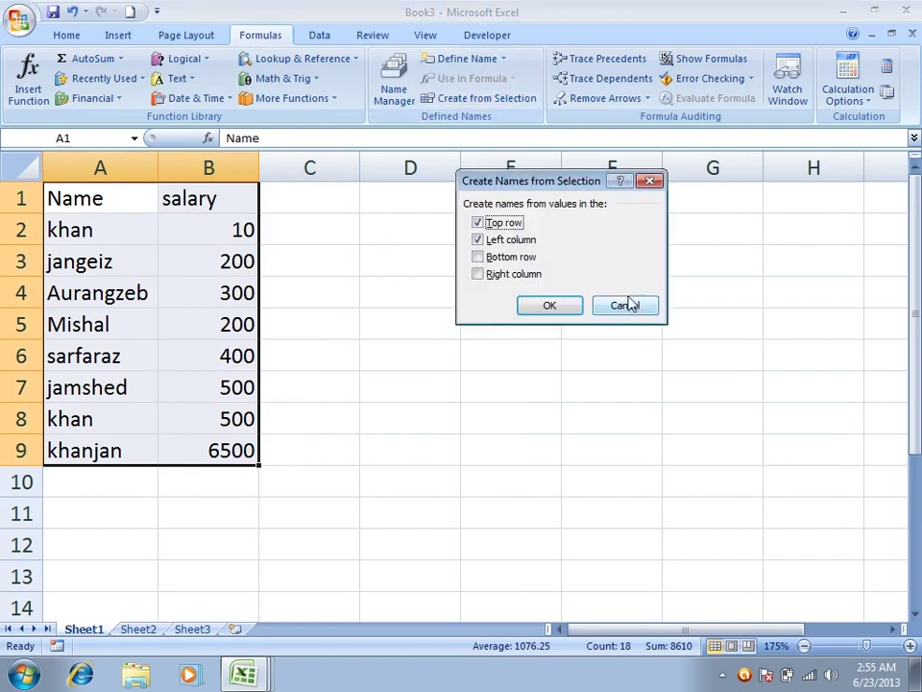
{"action": "left_click", "coordinate": [621, 304]}
Step: Enter the note 'Create From Selection it is also called "' in D1 and 'automative Command' in D2
{"action": "left_click", "coordinate": [393, 187]}
{"action": "type", "text": "C"}
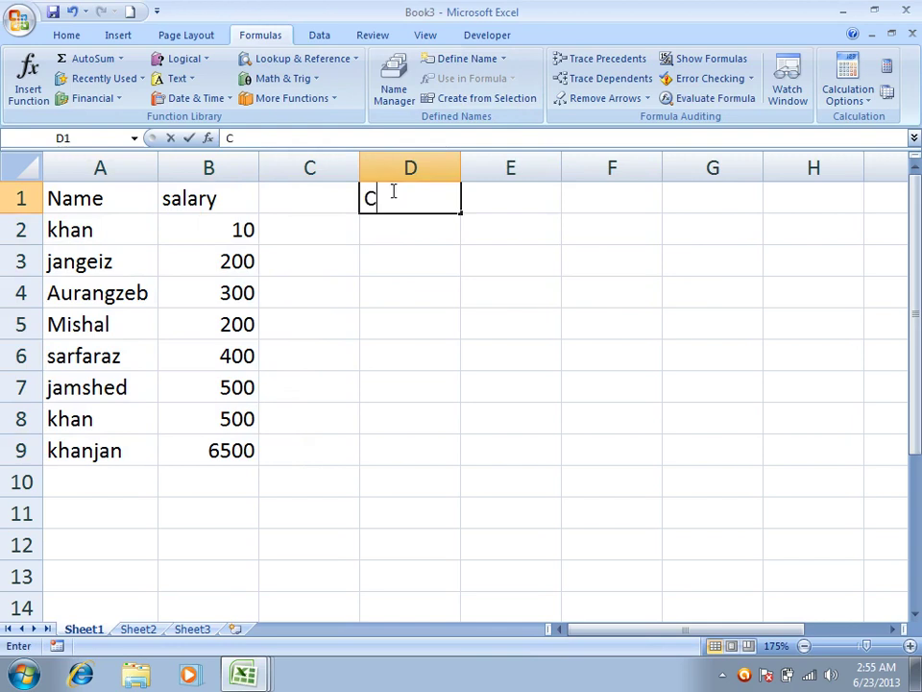
{"action": "type", "text": "reate From Selec"}
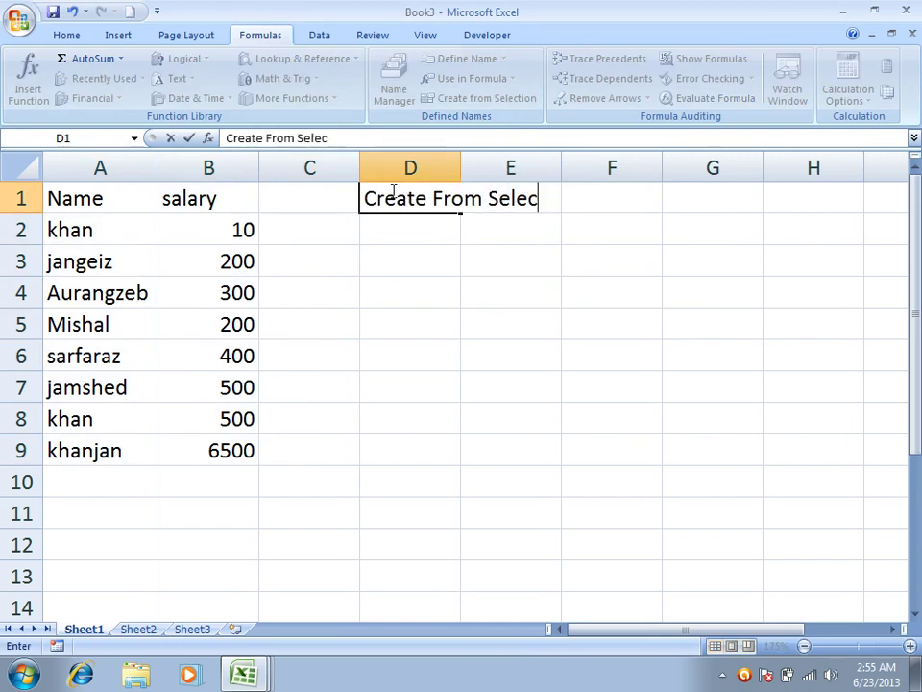
{"action": "type", "text": "tion it is also called \""}
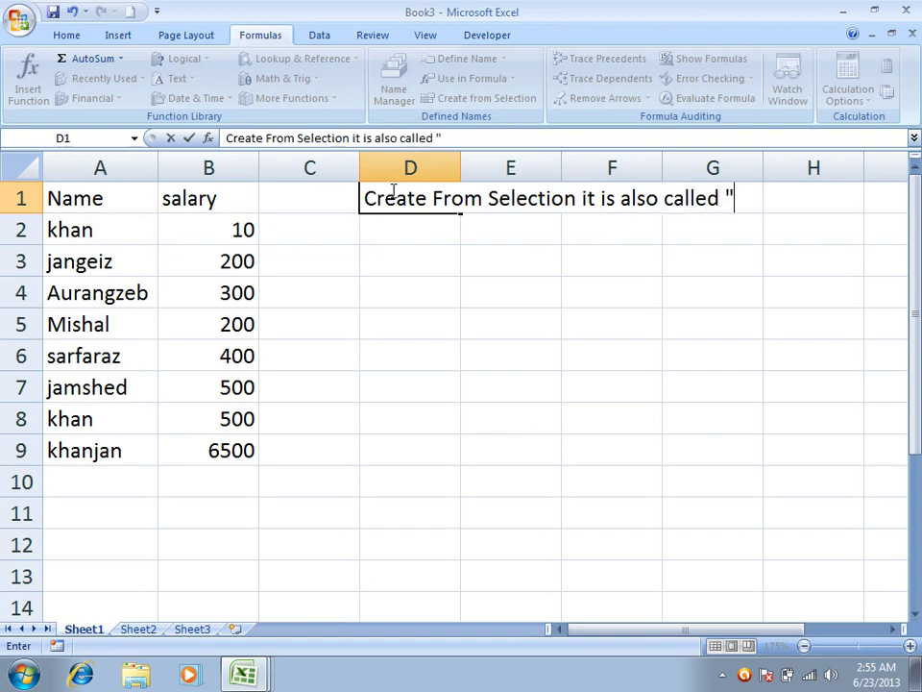
{"action": "key", "text": "Return"}
{"action": "type", "text": "automatic"}
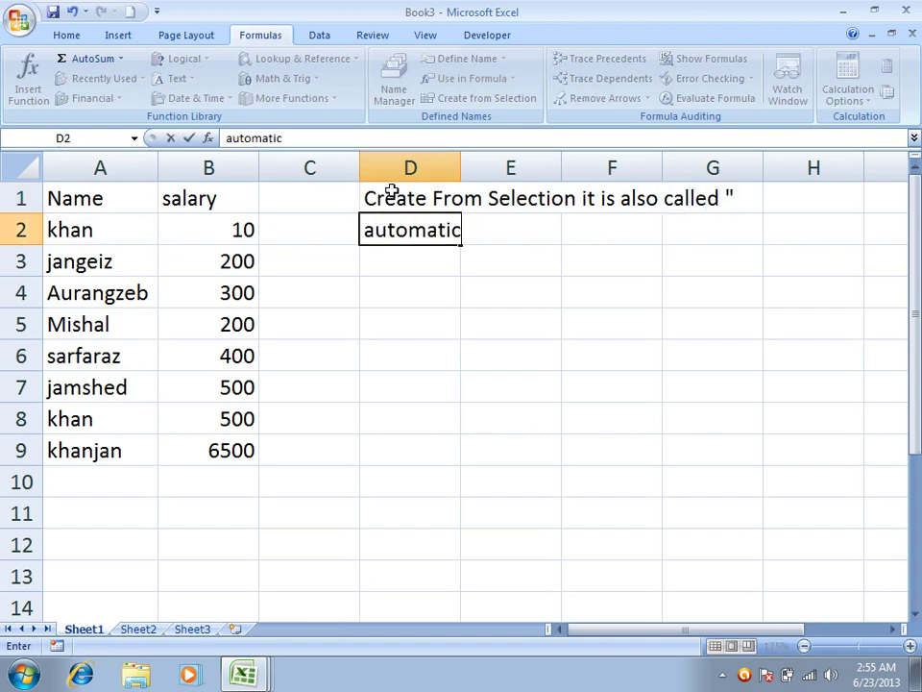
{"action": "key", "text": "BackSpace"}
{"action": "type", "text": "ve Command"}
{"action": "key", "text": "Return"}
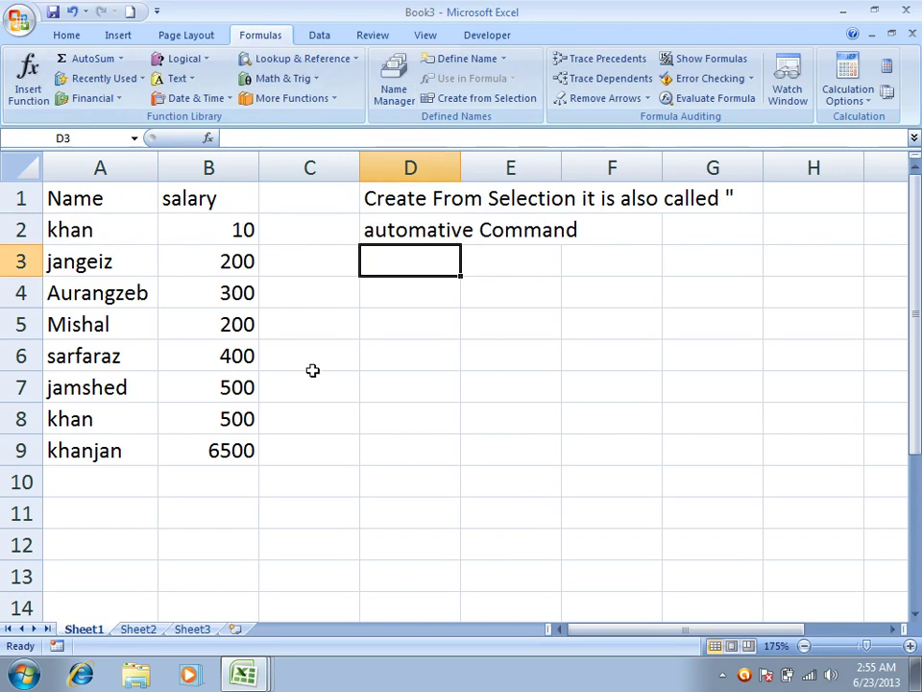
Step: Examine which Create Names from Selection options are preselected for A1:B9, for A1:A9 and for A1:B1
{"action": "left_click_drag", "start_coordinate": [102, 200], "coordinate": [199, 440]}
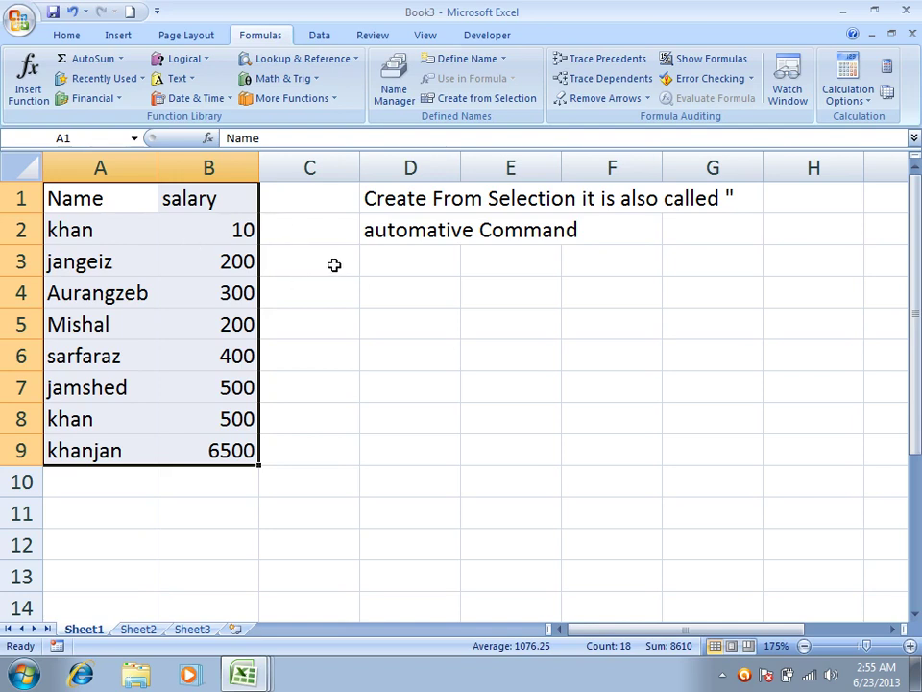
{"action": "left_click", "coordinate": [480, 100]}
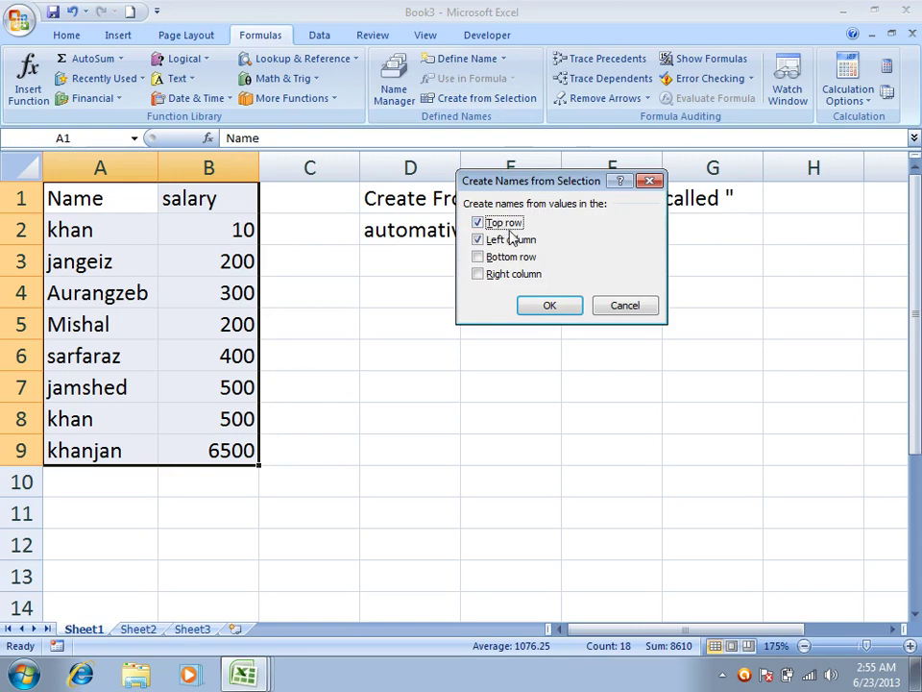
{"action": "key", "text": "Return"}
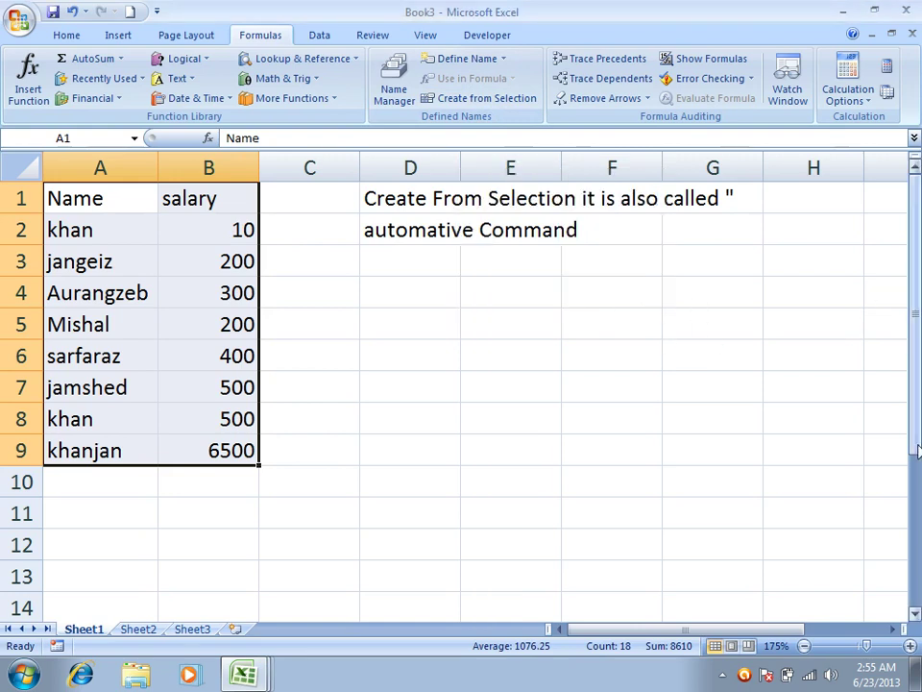
{"action": "left_click", "coordinate": [483, 100]}
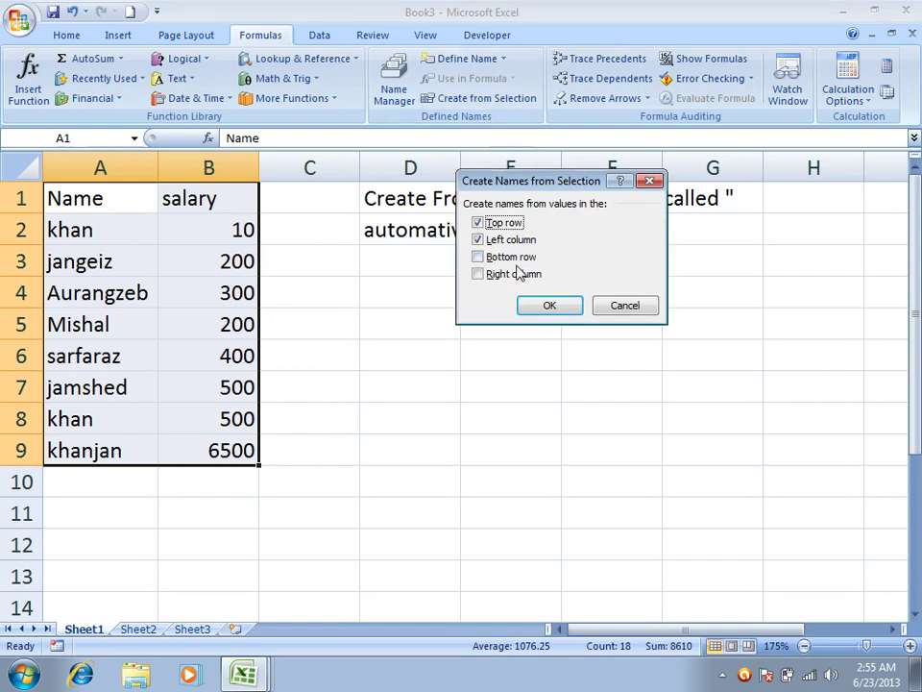
{"action": "key", "text": "Return"}
{"action": "left_click_drag", "start_coordinate": [66, 196], "coordinate": [97, 447]}
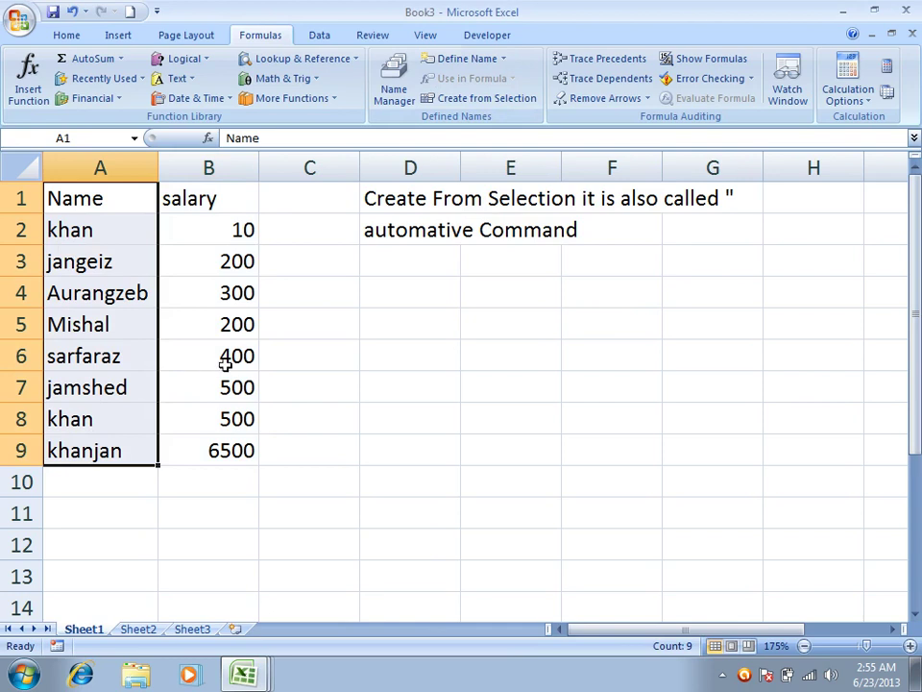
{"action": "left_click", "coordinate": [475, 100]}
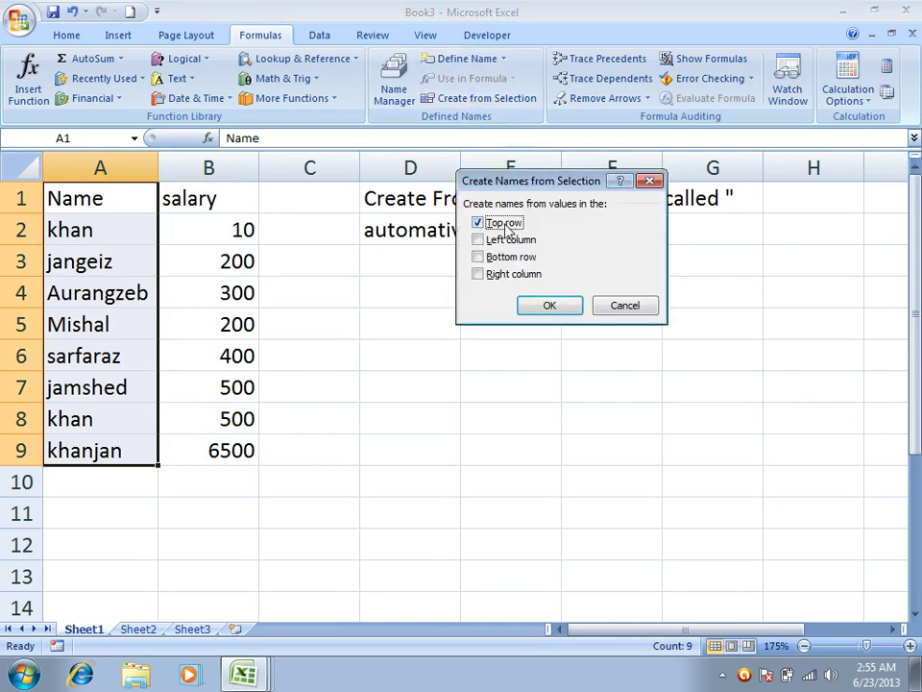
{"action": "left_click", "coordinate": [622, 310]}
{"action": "left_click_drag", "start_coordinate": [149, 202], "coordinate": [235, 202]}
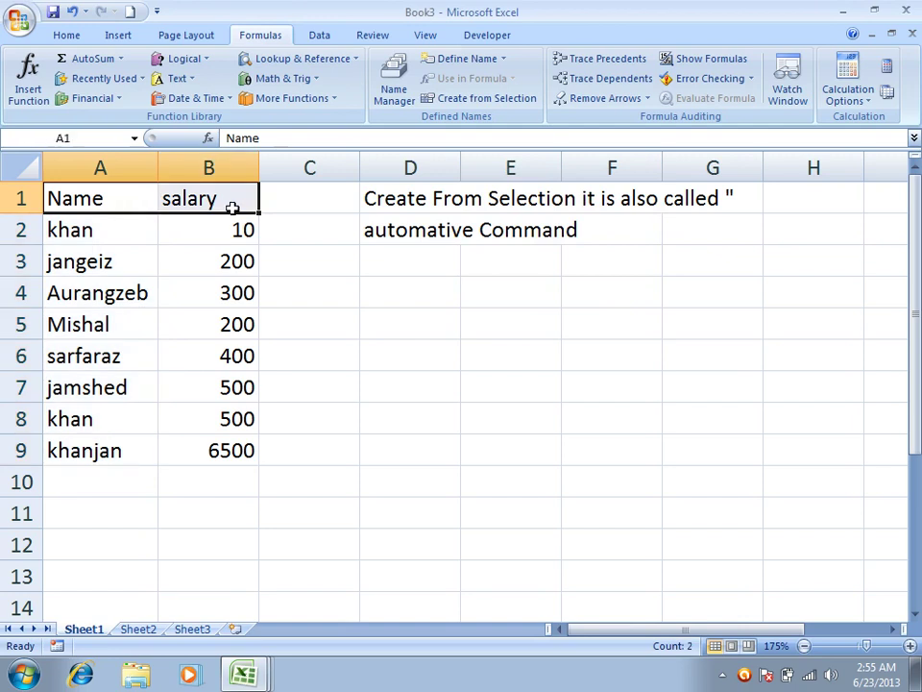
{"action": "left_click", "coordinate": [480, 101]}
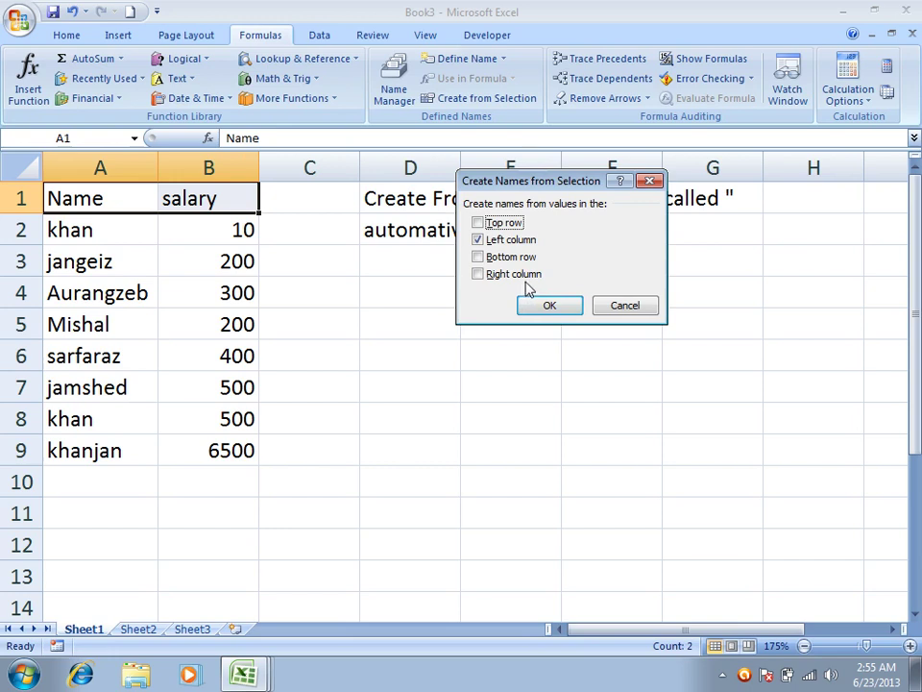
{"action": "left_click", "coordinate": [617, 307]}
Step: Create names from the top row and left column of A1:B9, replacing the duplicate name's definition, and review the list of defined names
{"action": "left_click_drag", "start_coordinate": [124, 206], "coordinate": [221, 442]}
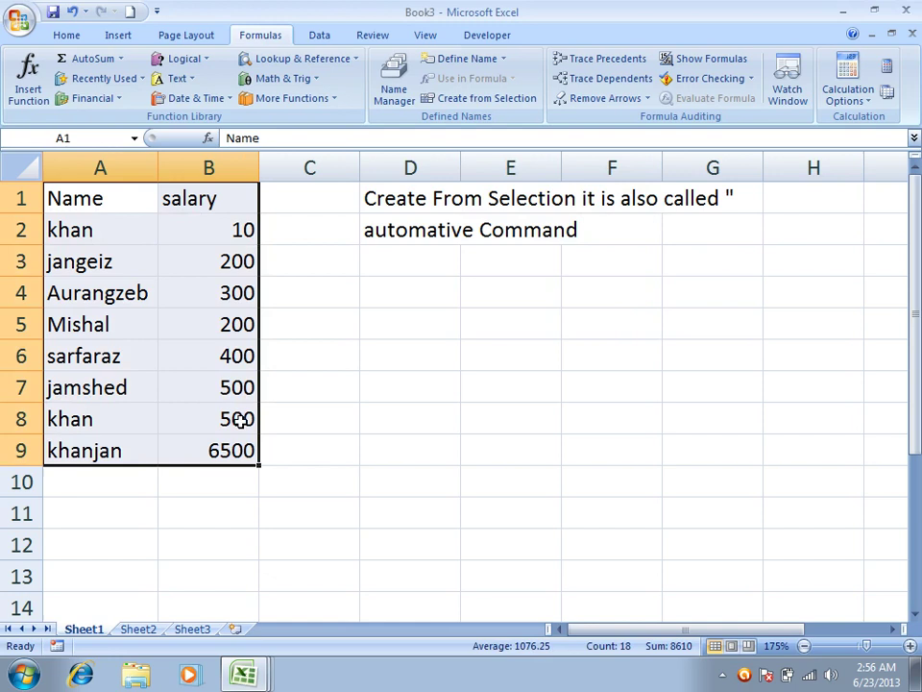
{"action": "left_click", "coordinate": [450, 100]}
{"action": "left_click", "coordinate": [549, 307]}
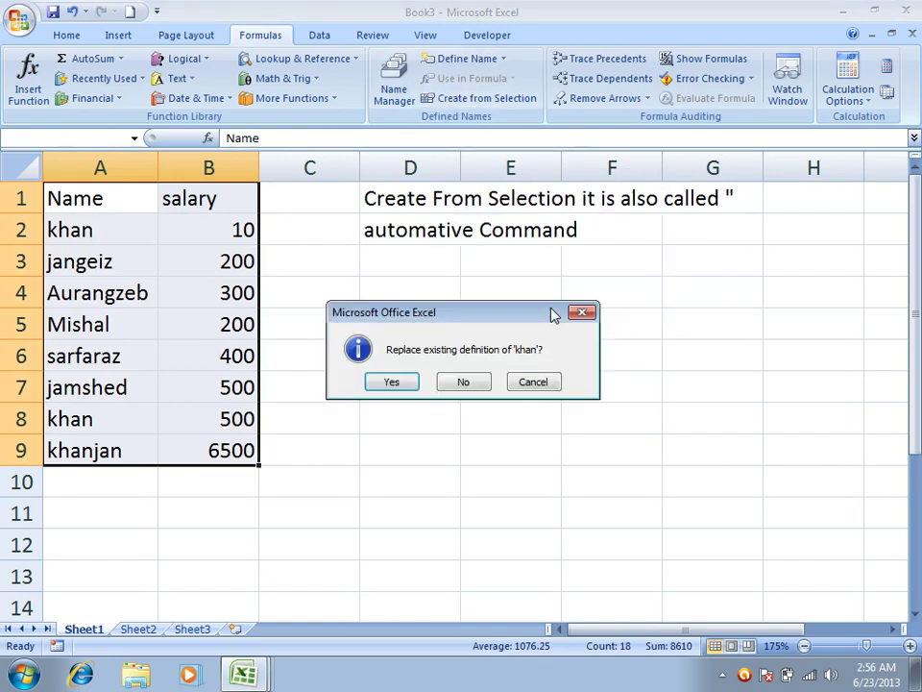
{"action": "left_click", "coordinate": [393, 384]}
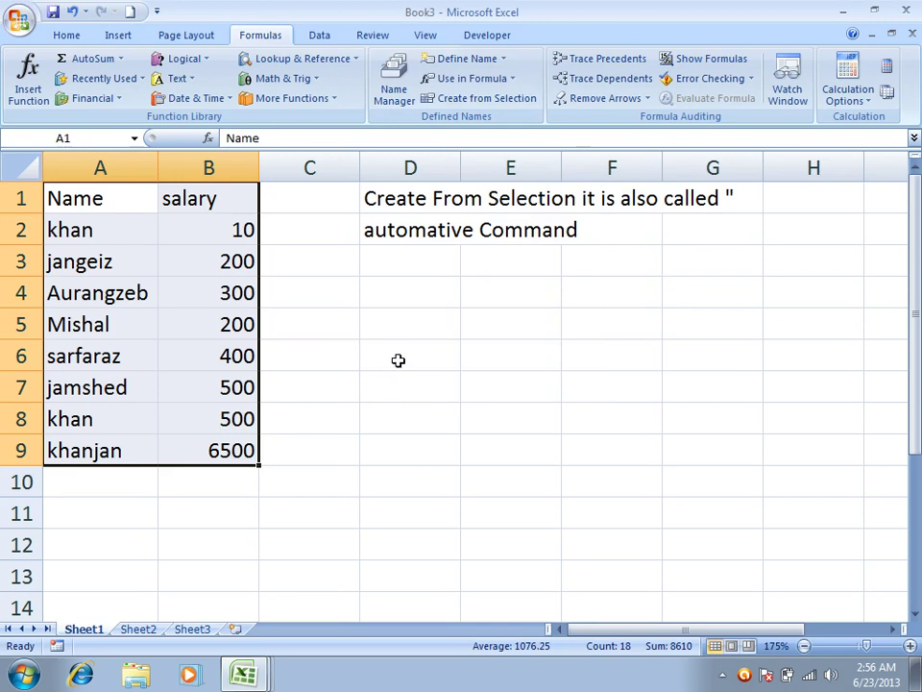
{"action": "left_click", "coordinate": [524, 388]}
{"action": "left_click", "coordinate": [471, 77]}
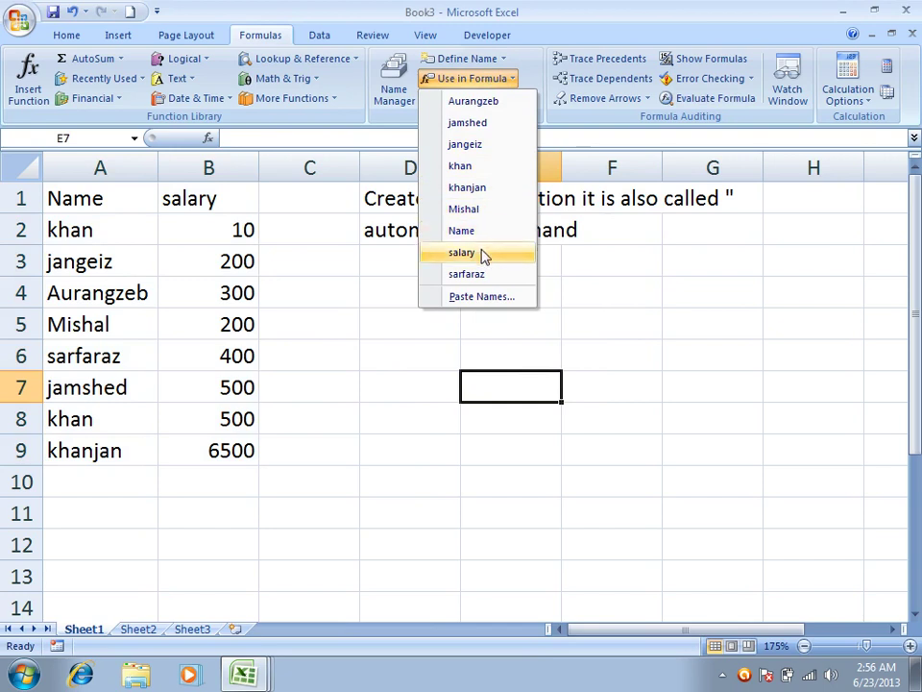
{"action": "left_click", "coordinate": [546, 395]}
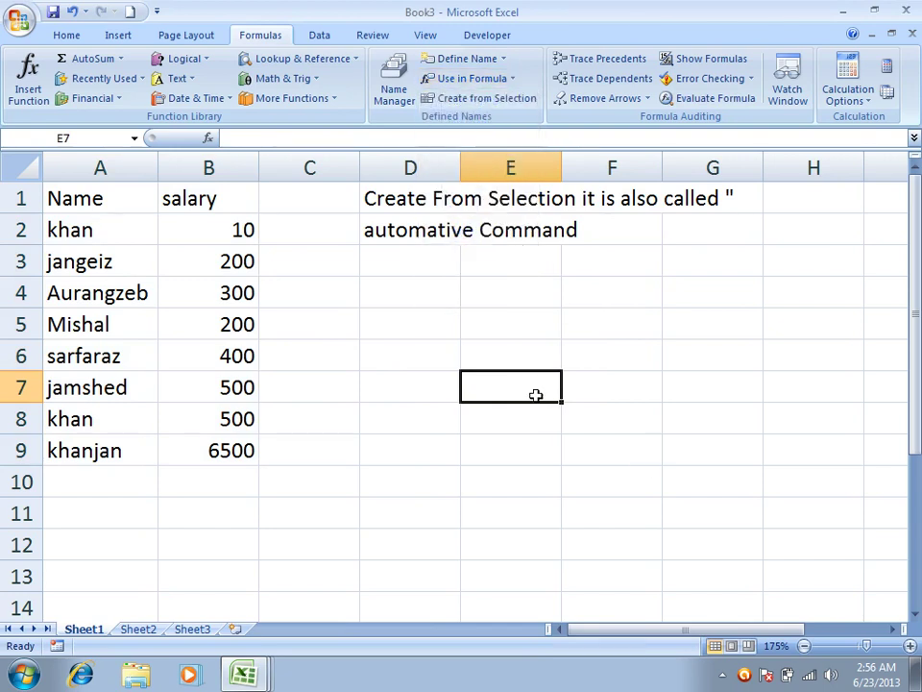
Step: Enter a SUM formula in E7 using the defined names for salaries B5 and B8, and check which cells it references
{"action": "type", "text": "=sum("}
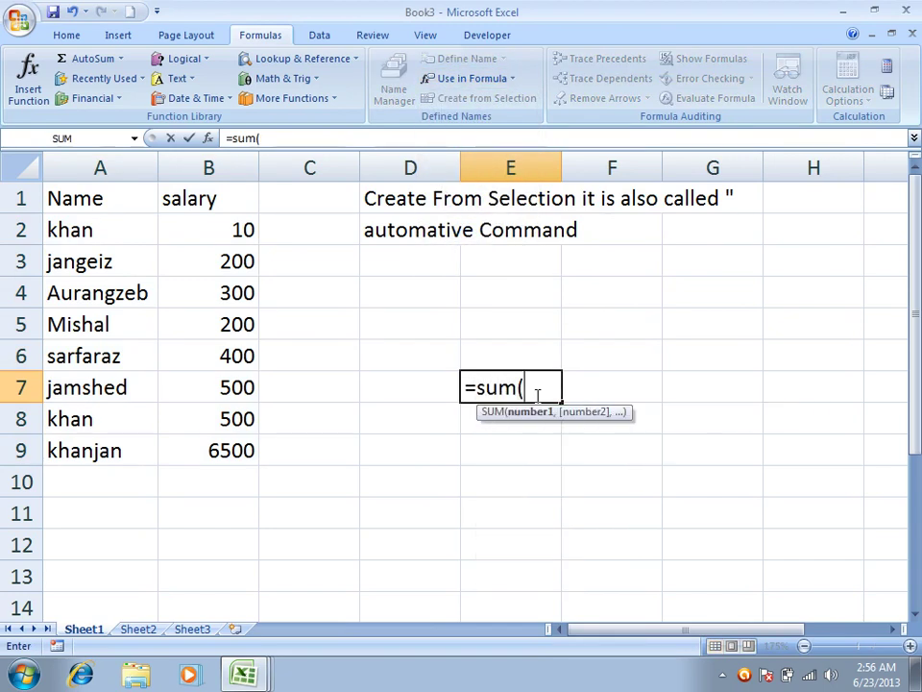
{"action": "type", "text": "Mishal"}
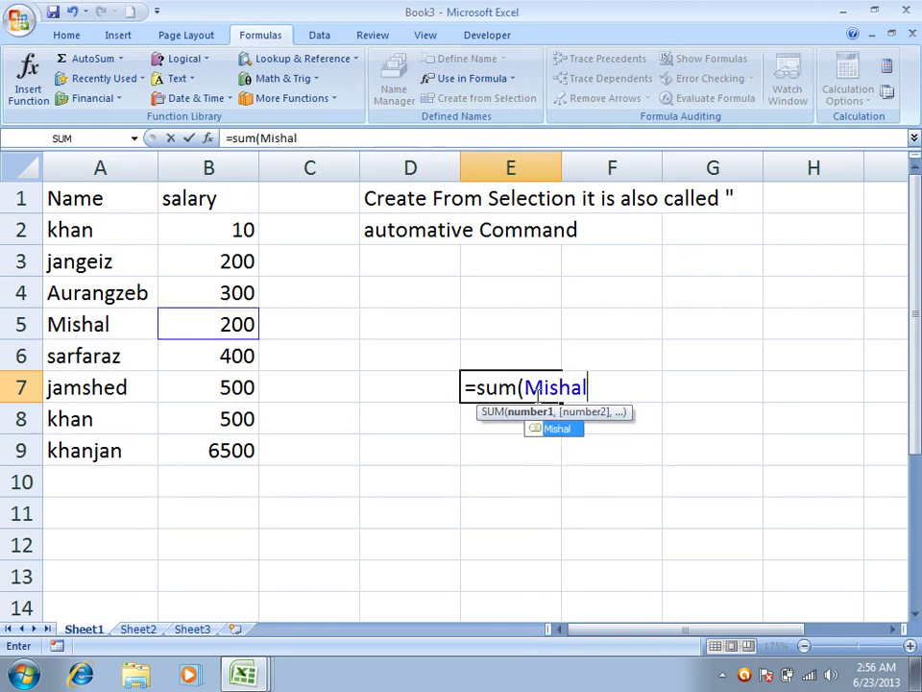
{"action": "type", "text": ",Han"}
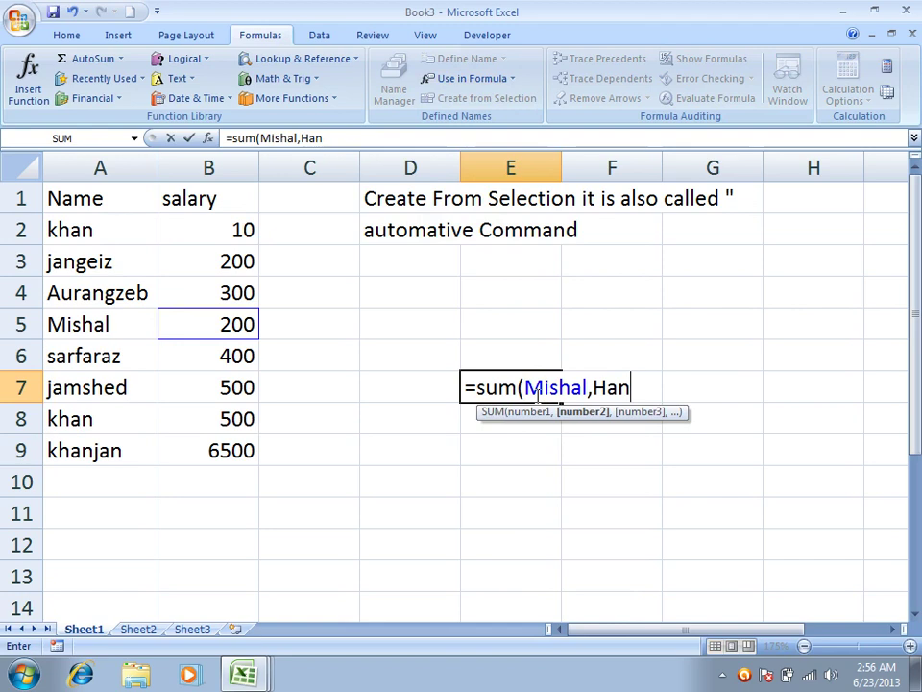
{"action": "type", "text": "geiz"}
{"action": "key", "text": "BackSpace"}
{"action": "key", "text": "BackSpace"}
{"action": "key", "text": "BackSpace"}
{"action": "key", "text": "BackSpace"}
{"action": "key", "text": "BackSpace"}
{"action": "key", "text": "BackSpace"}
{"action": "key", "text": "BackSpace"}
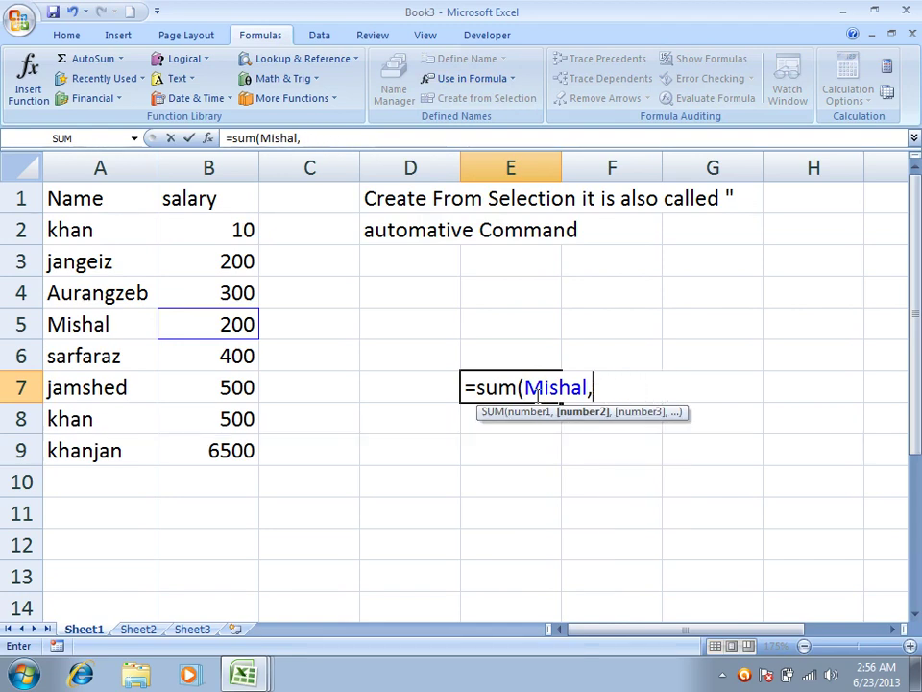
{"action": "type", "text": "h"}
{"action": "key", "text": "BackSpace"}
{"action": "type", "text": "Khan"}
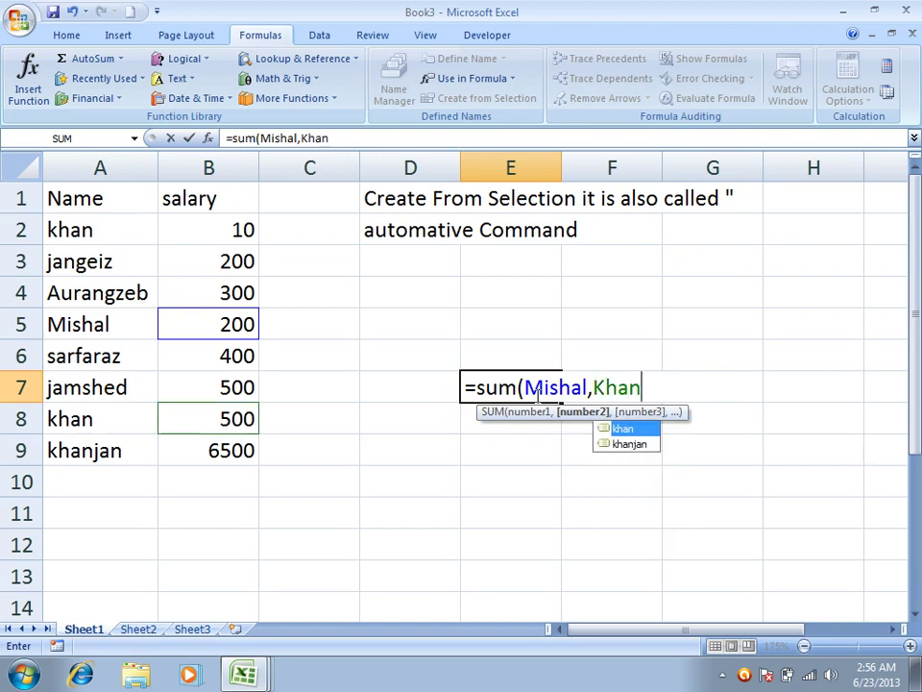
{"action": "type", "text": ")"}
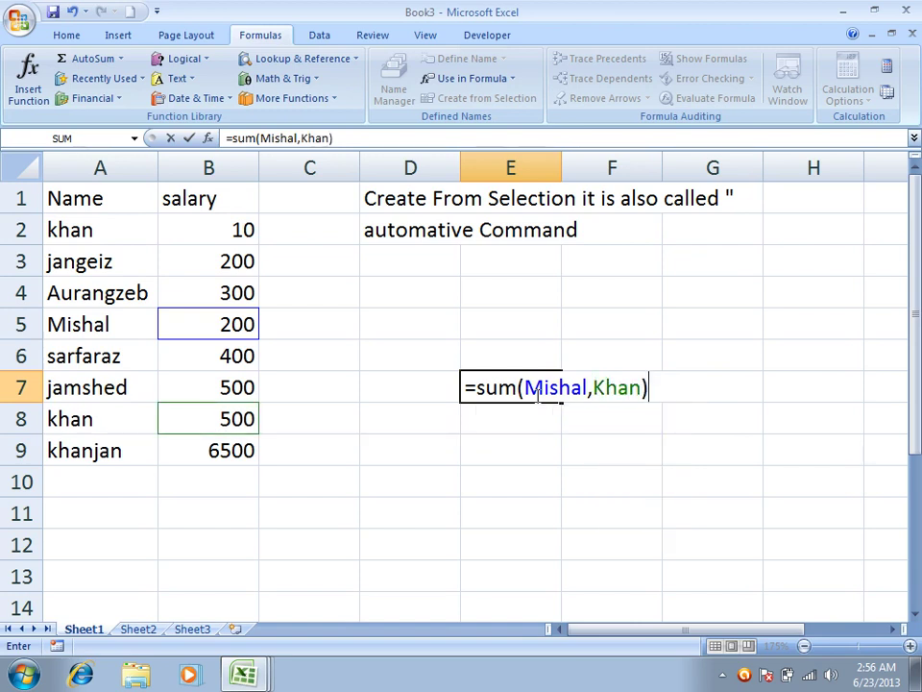
{"action": "key", "text": "Return"}
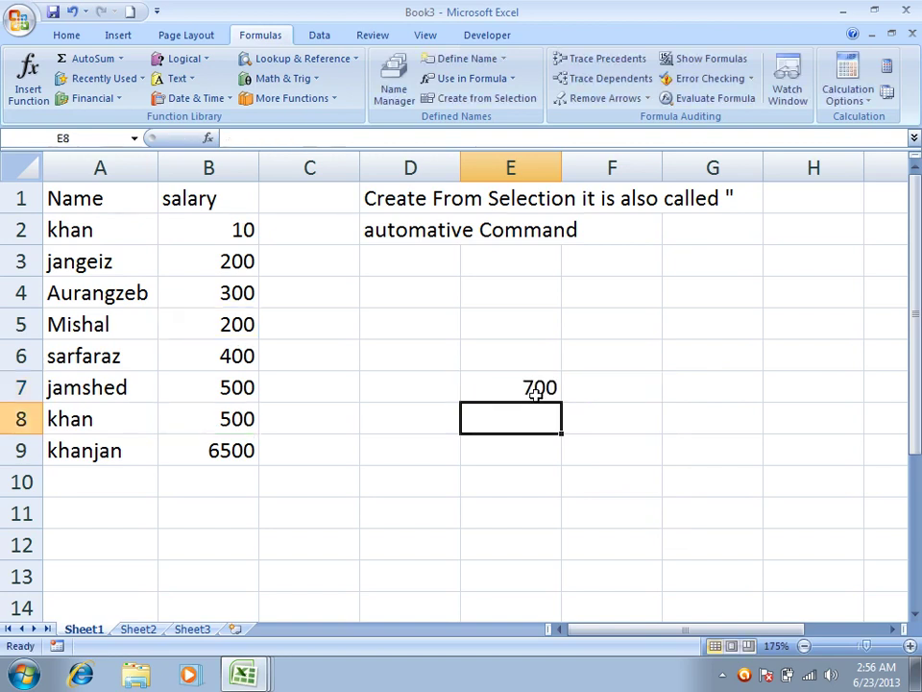
{"action": "left_click", "coordinate": [539, 369]}
{"action": "double_click", "coordinate": [533, 380]}
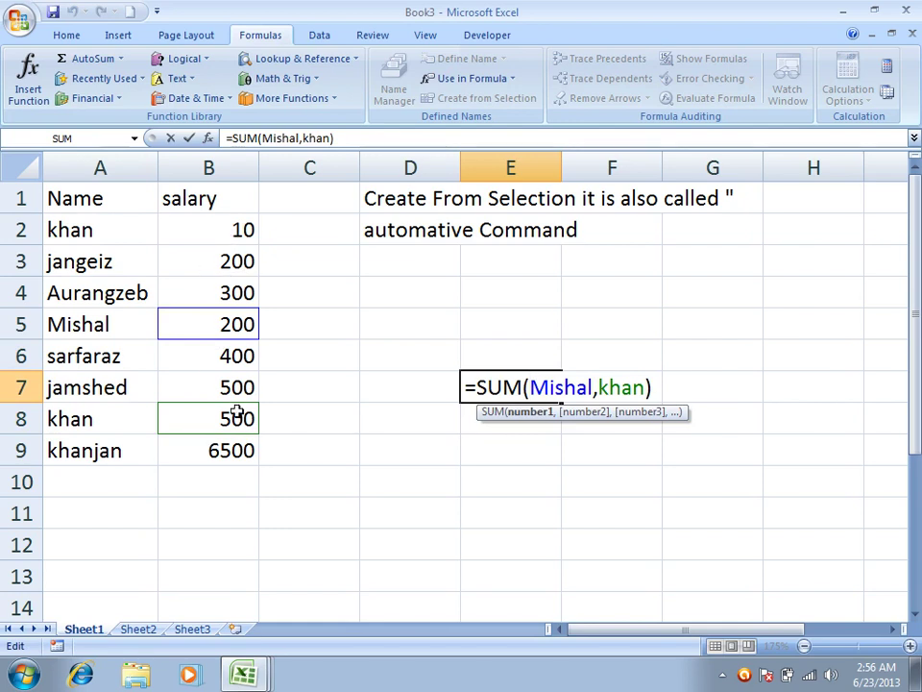
{"action": "key", "text": "ctrl+Return"}
Step: Distinguish the two duplicate names by appending 1 to the name in A2 and 2 to the name in A8
{"action": "left_click", "coordinate": [121, 231]}
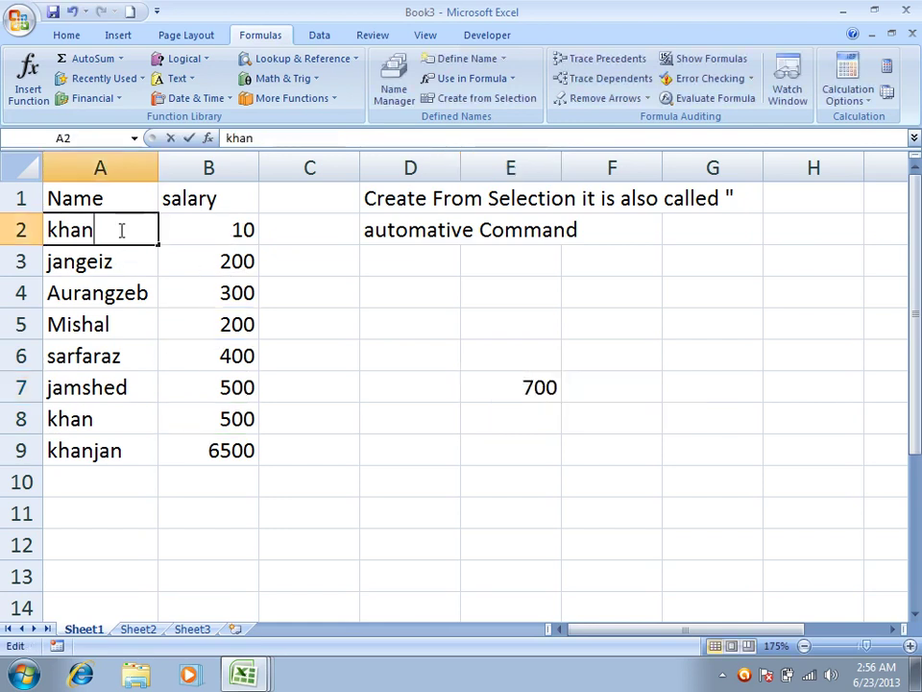
{"action": "type", "text": "1"}
{"action": "left_click", "coordinate": [371, 364]}
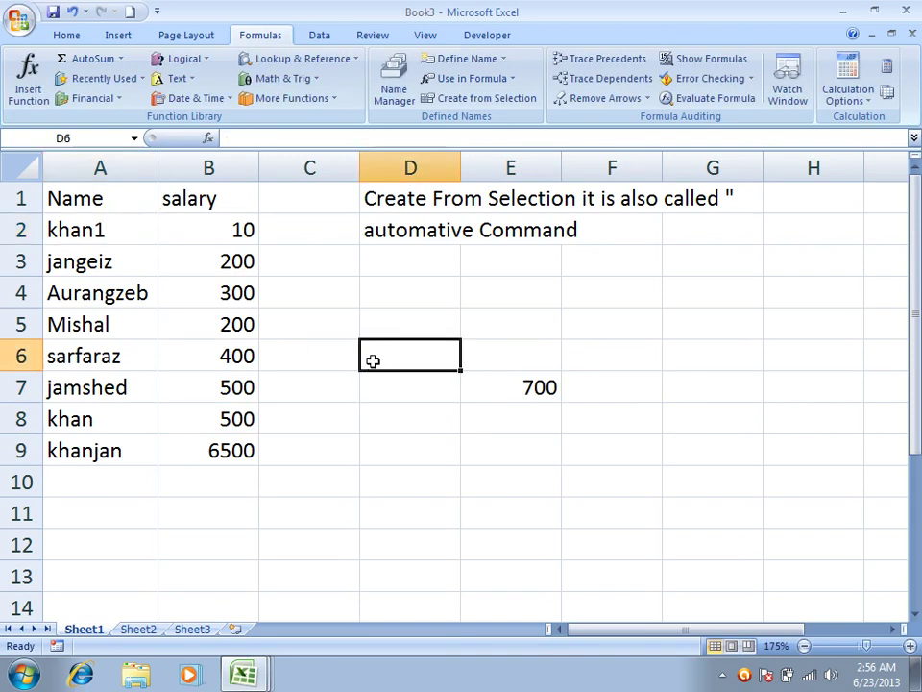
{"action": "left_click", "coordinate": [114, 423]}
{"action": "double_click", "coordinate": [110, 416]}
{"action": "type", "text": "2"}
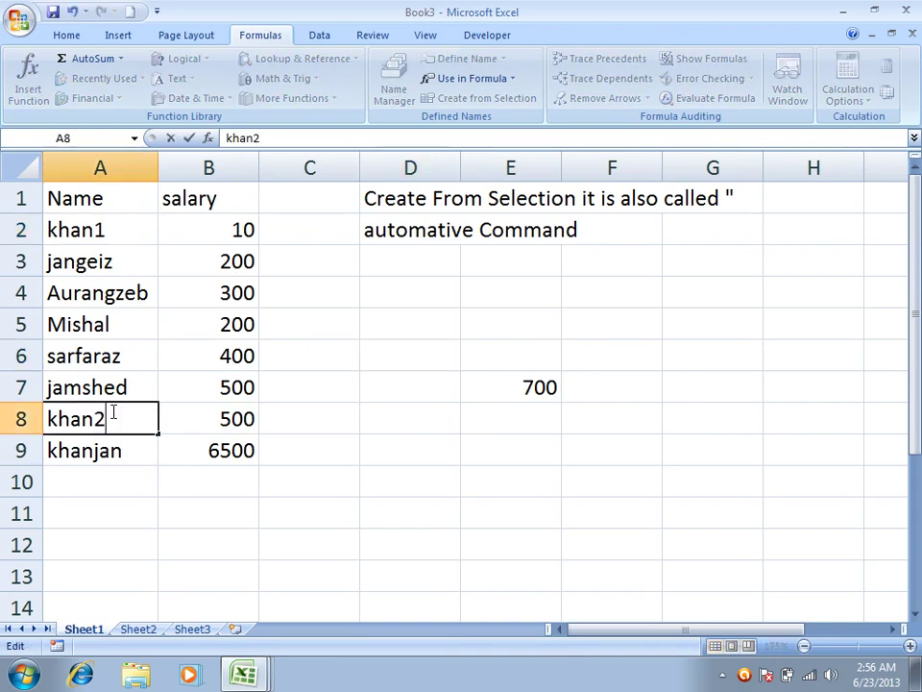
{"action": "left_click", "coordinate": [345, 500]}
Step: Create names again from the top row and left column of A1:B9, and inspect the SUM formula's references in E7
{"action": "left_click_drag", "start_coordinate": [75, 197], "coordinate": [205, 451]}
{"action": "left_click", "coordinate": [472, 98]}
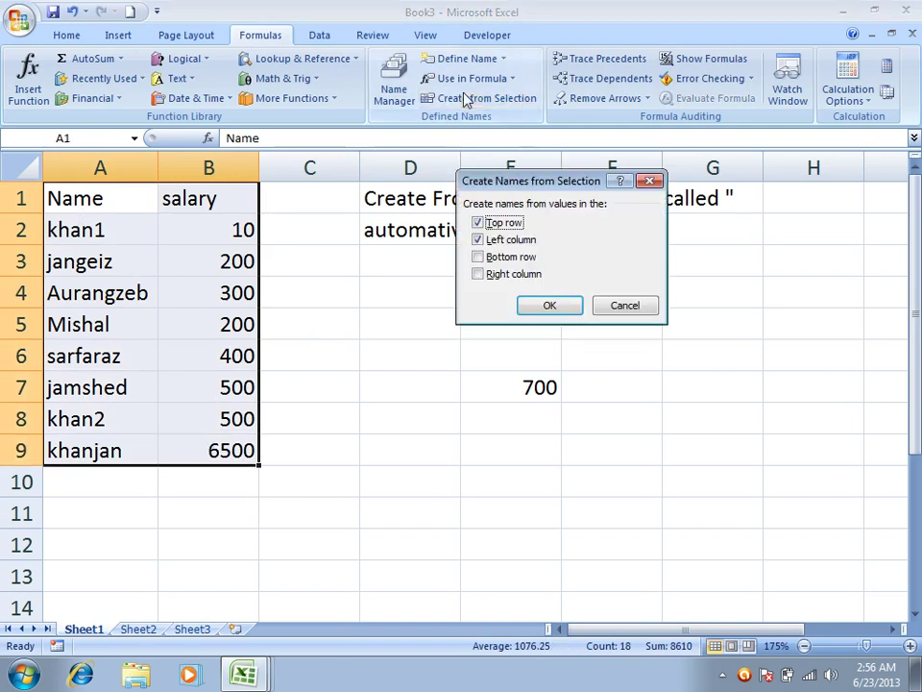
{"action": "left_click", "coordinate": [549, 305]}
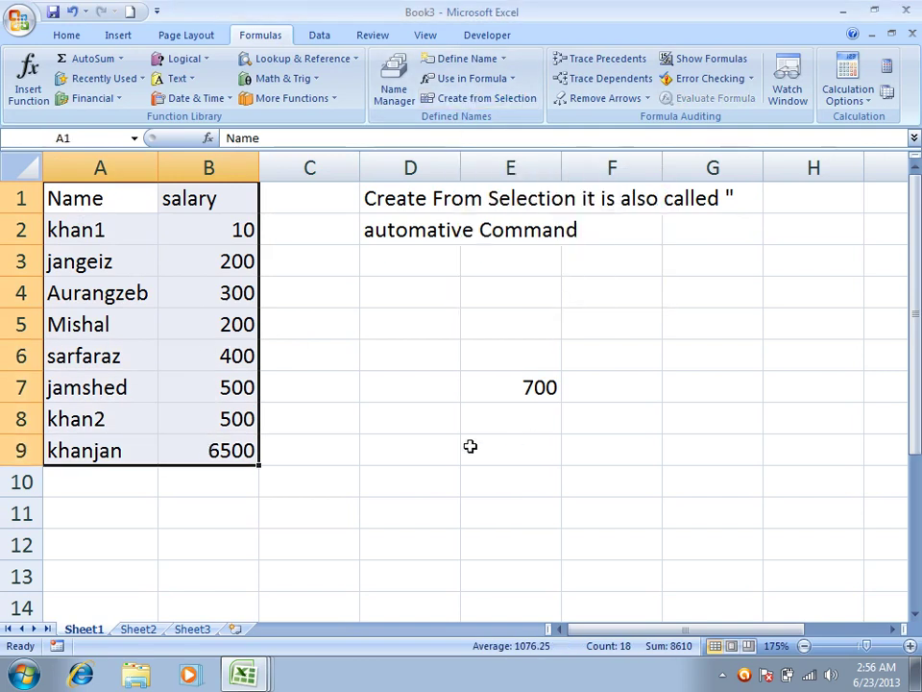
{"action": "double_click", "coordinate": [512, 389]}
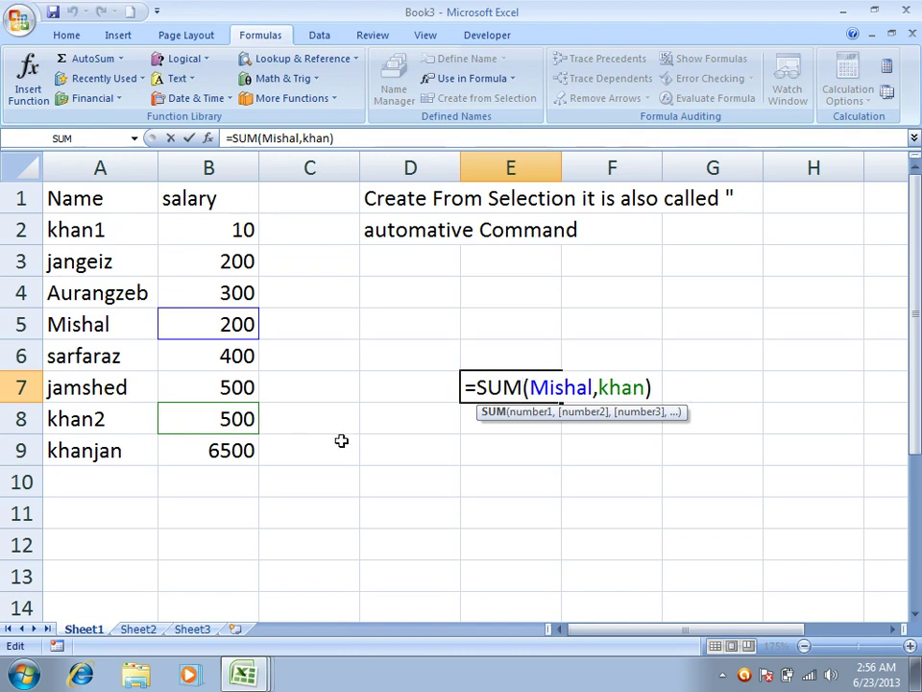
Step: Enter a formula in D9 that adds the defined names for the salaries in B4 and B2
{"action": "left_click", "coordinate": [394, 444]}
{"action": "type", "text": "="}
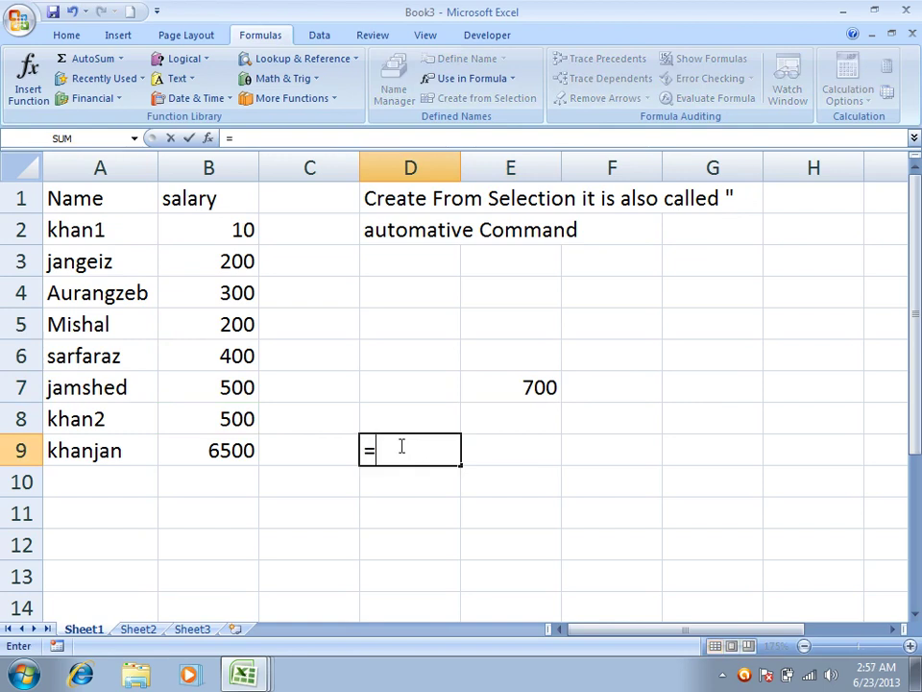
{"action": "left_click", "coordinate": [221, 288]}
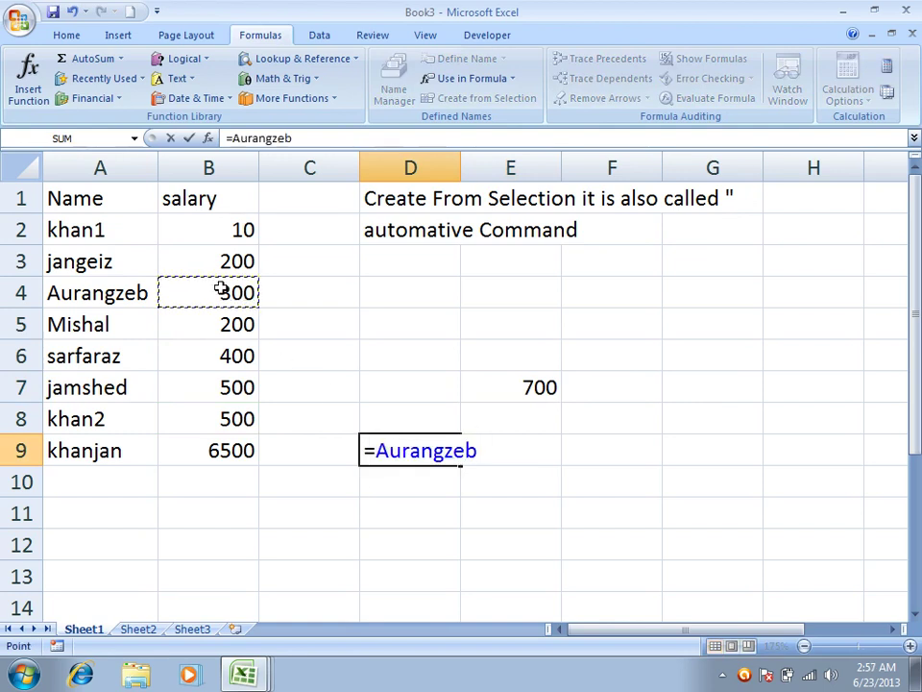
{"action": "type", "text": "+"}
{"action": "left_click", "coordinate": [244, 230]}
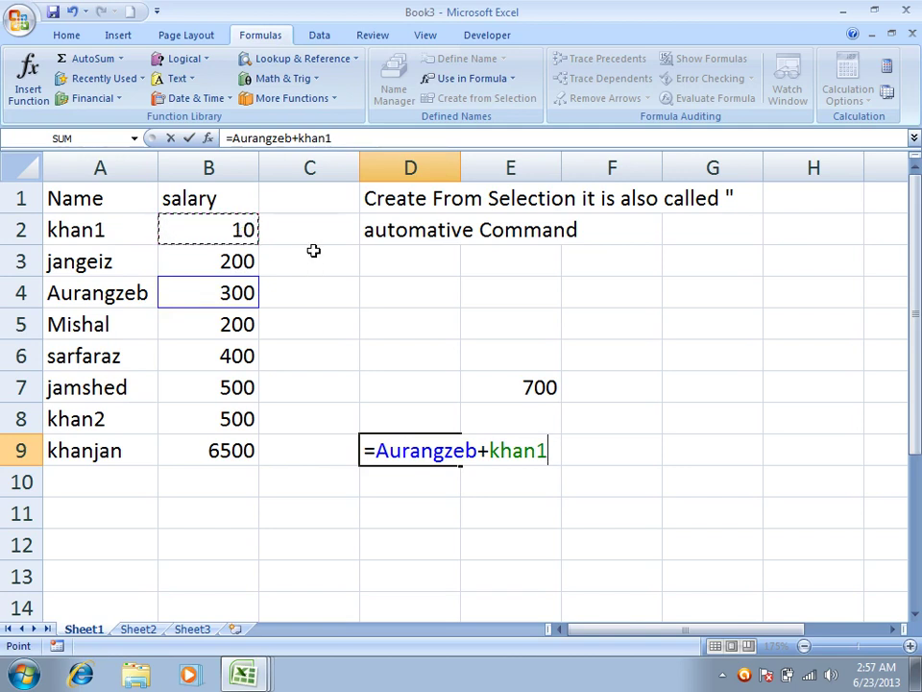
{"action": "key", "text": "Return"}
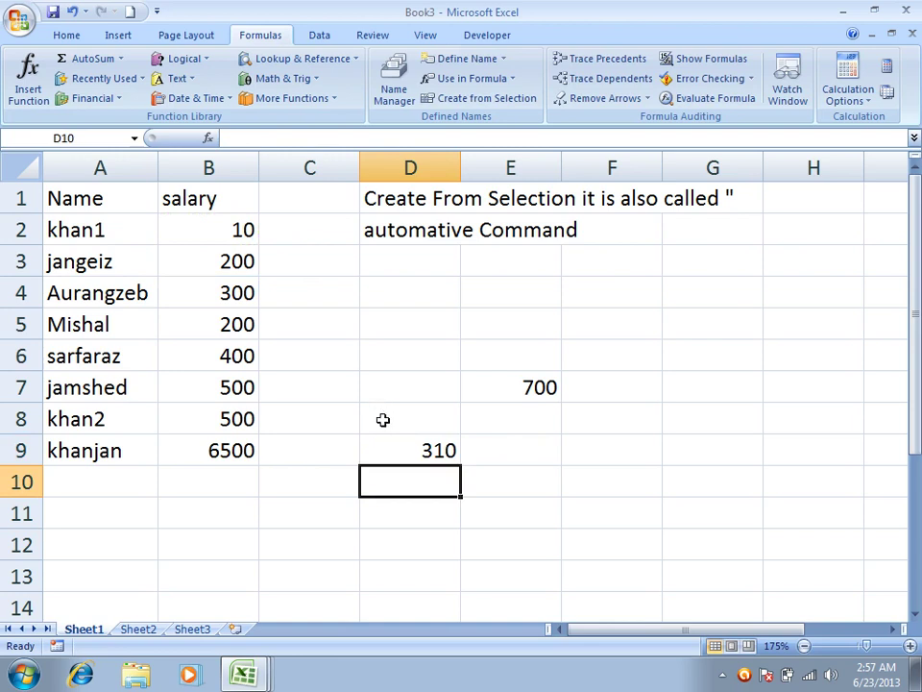
Step: In C5 of Sheet3, enter a formula adding the defined names for Sheet1's salaries B2 and B4, and inspect it
{"action": "left_click", "coordinate": [192, 630]}
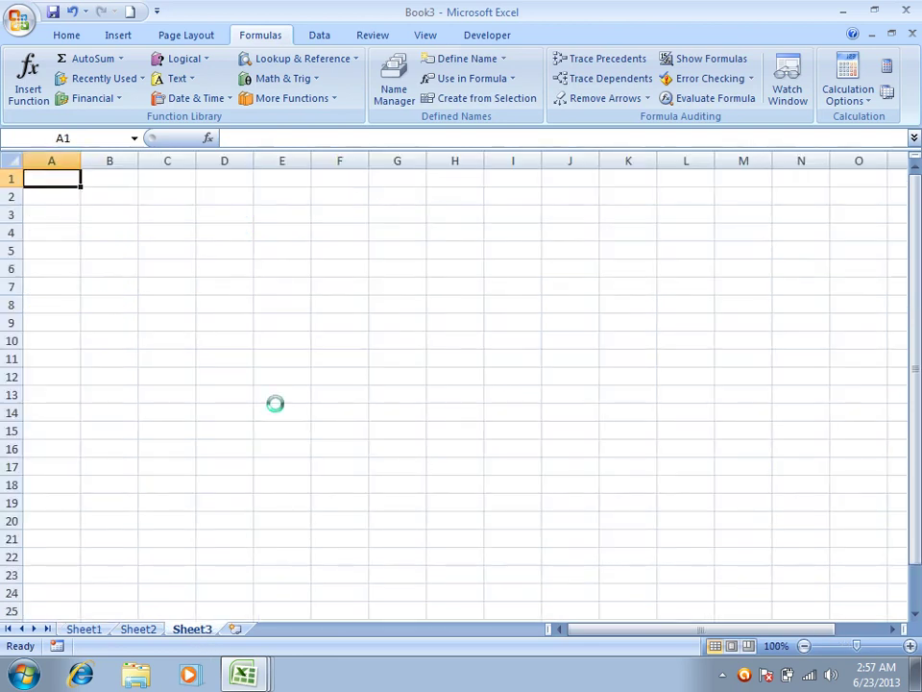
{"action": "left_click", "coordinate": [308, 358]}
{"action": "type", "text": "="}
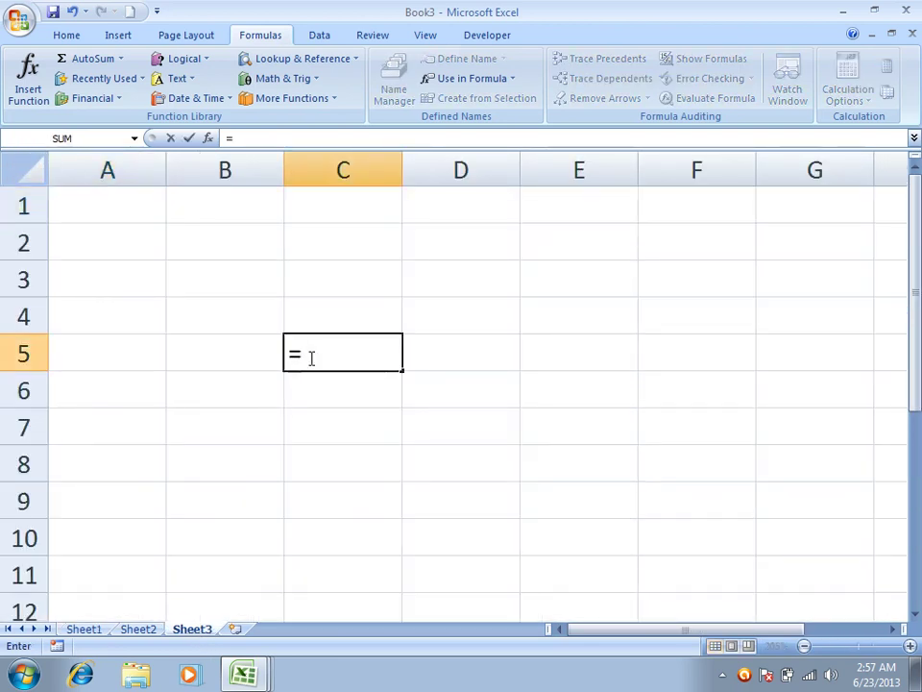
{"action": "type", "text": "Khan"}
{"action": "key", "text": "Tab"}
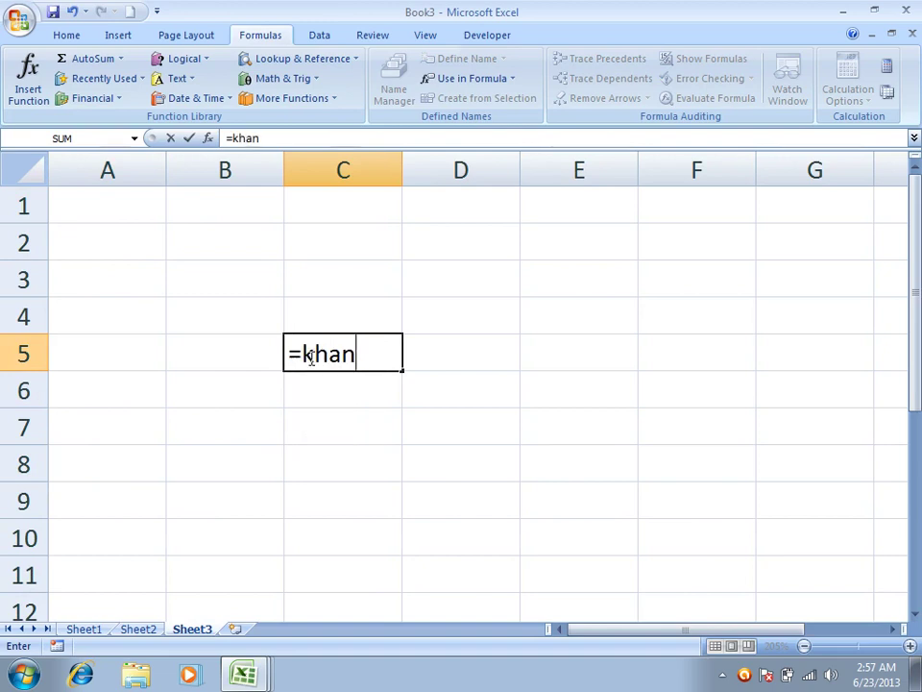
{"action": "type", "text": "1+Aur"}
{"action": "key", "text": "Tab"}
{"action": "key", "text": "Return"}
{"action": "type", "text": "4"}
{"action": "key", "text": "Escape"}
{"action": "double_click", "coordinate": [390, 353]}
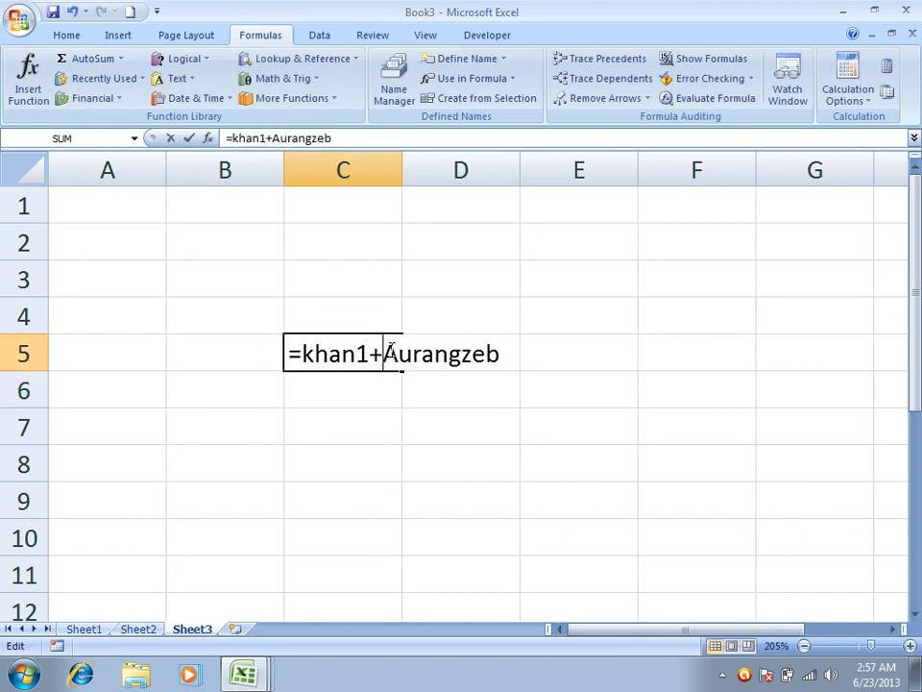
{"action": "key", "text": "Escape"}
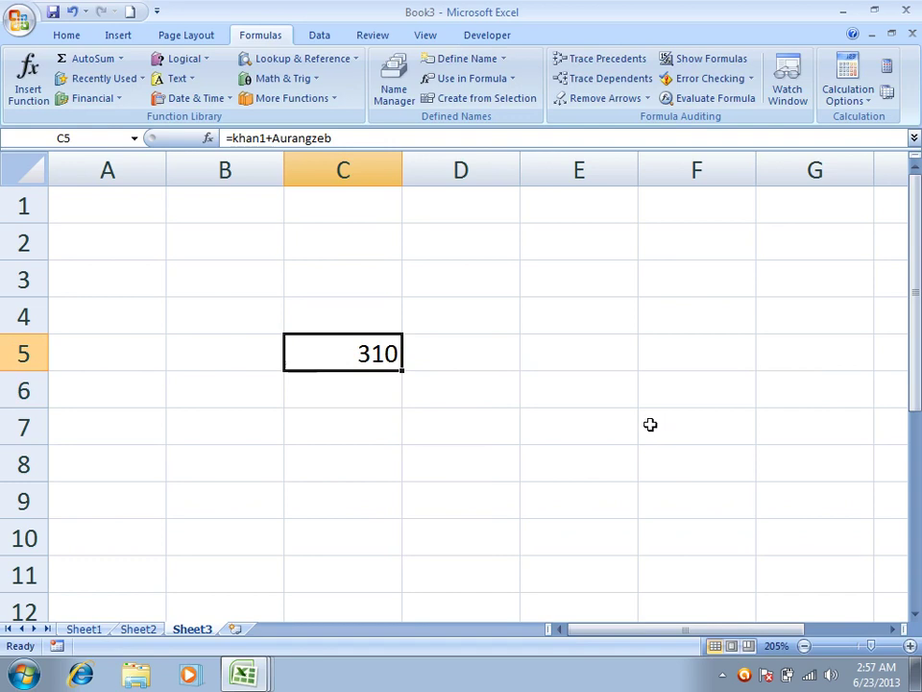
Step: Copy A1:B9 from Sheet1 into a new workbook starting at A1, and widen column A to fit the names
{"action": "left_click", "coordinate": [85, 629]}
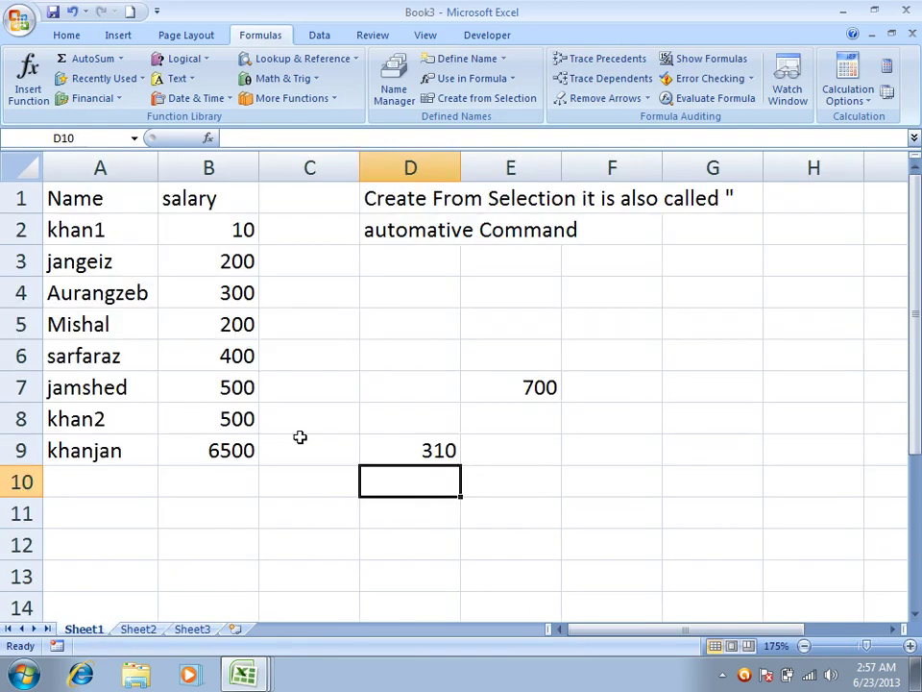
{"action": "left_click_drag", "start_coordinate": [76, 203], "coordinate": [208, 445]}
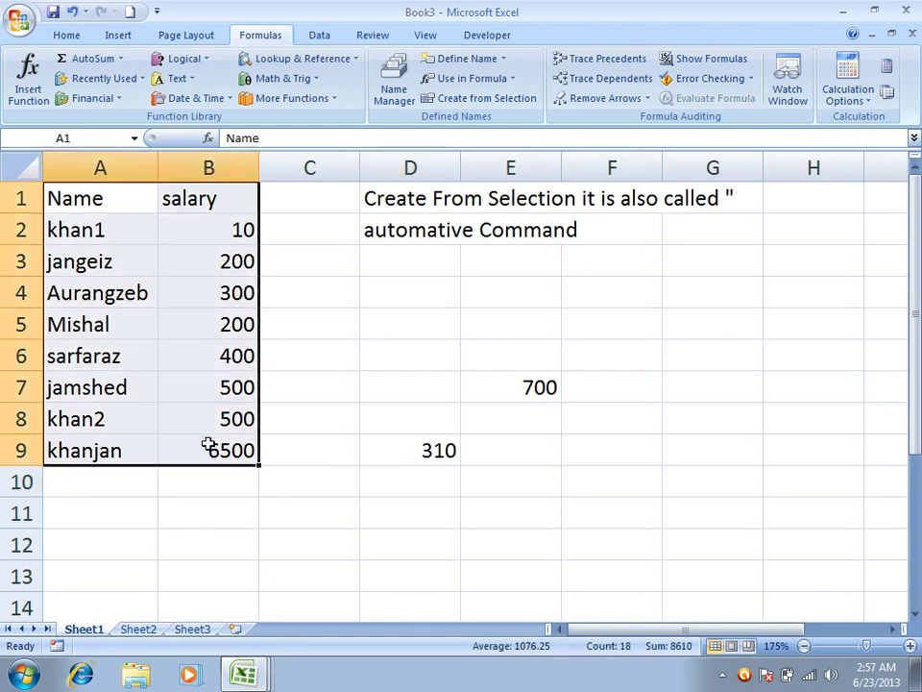
{"action": "key", "text": "ctrl+c"}
{"action": "key", "text": "ctrl+n"}
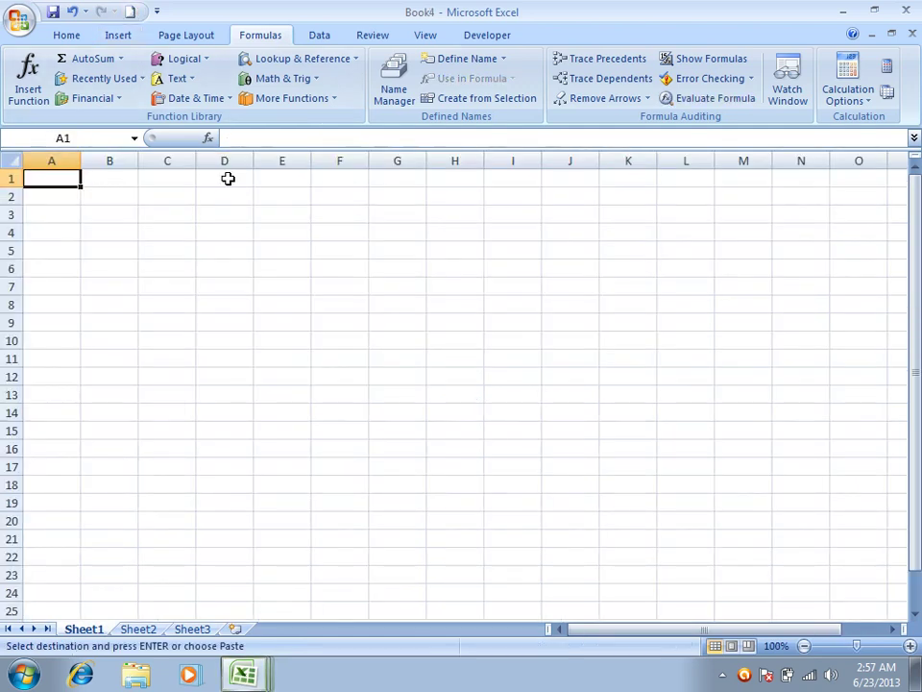
{"action": "key", "text": "ctrl+v"}
{"action": "scroll", "coordinate": [317, 297], "scroll_direction": "up", "scroll_amount": 4}
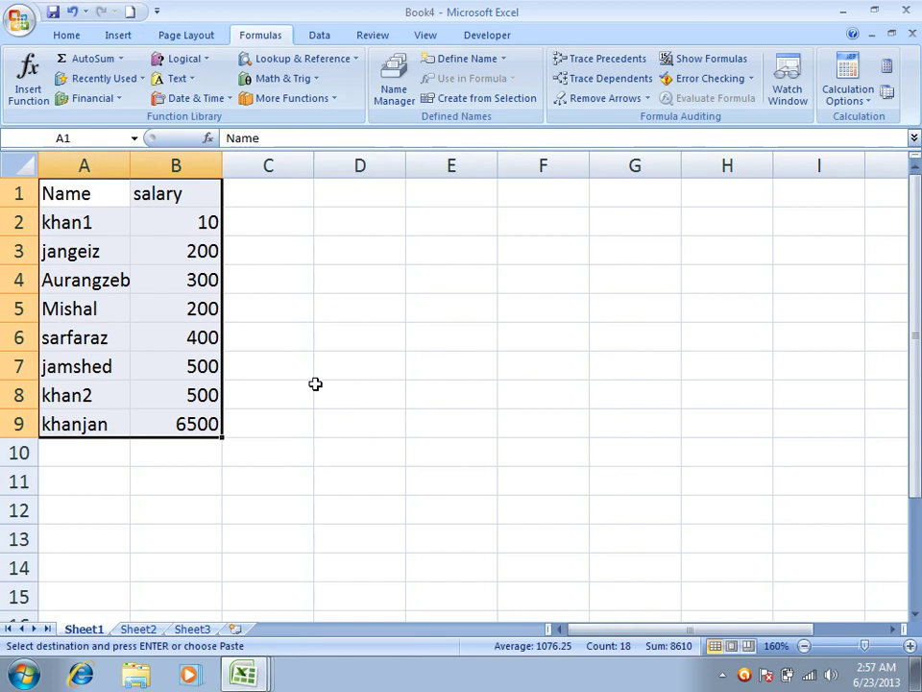
{"action": "left_click_drag", "start_coordinate": [130, 166], "coordinate": [162, 165]}
Step: Add the label Total in A10 and enter the formula =B2+B4 in B10
{"action": "left_click", "coordinate": [131, 451]}
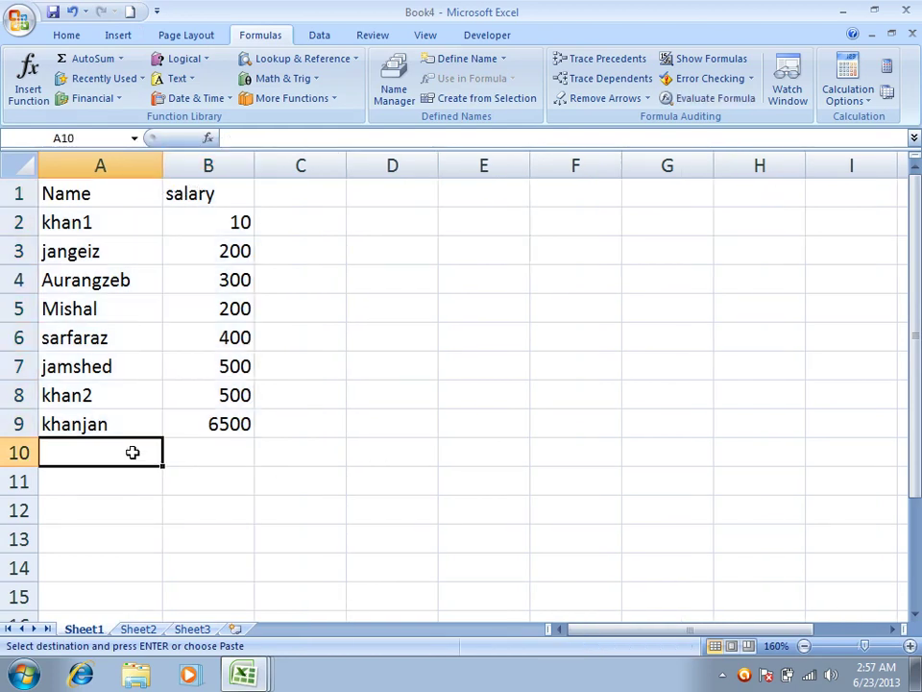
{"action": "type", "text": "Total"}
{"action": "key", "text": "Tab"}
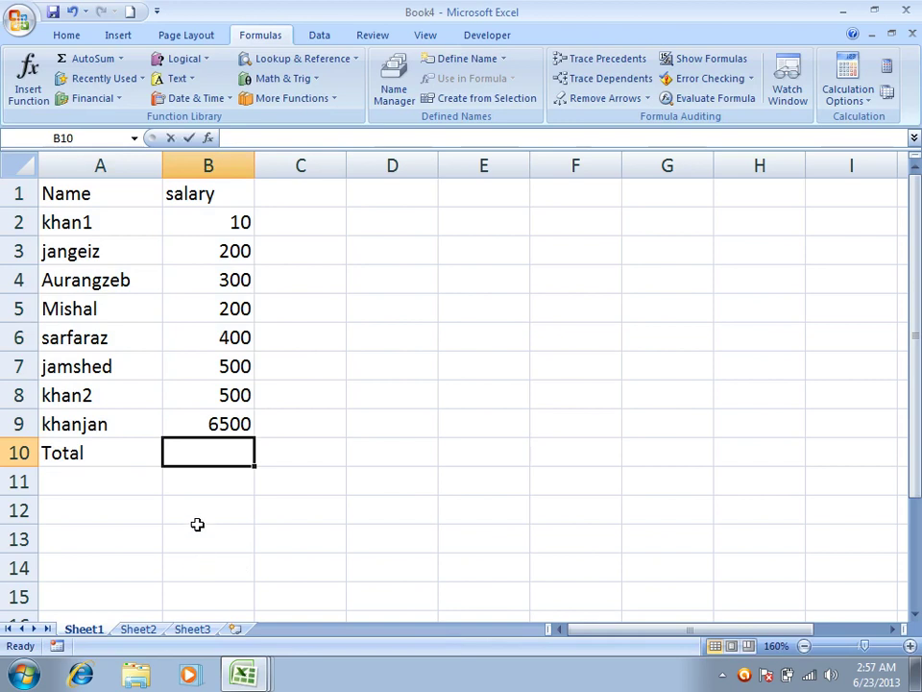
{"action": "type", "text": "="}
{"action": "left_click", "coordinate": [200, 220]}
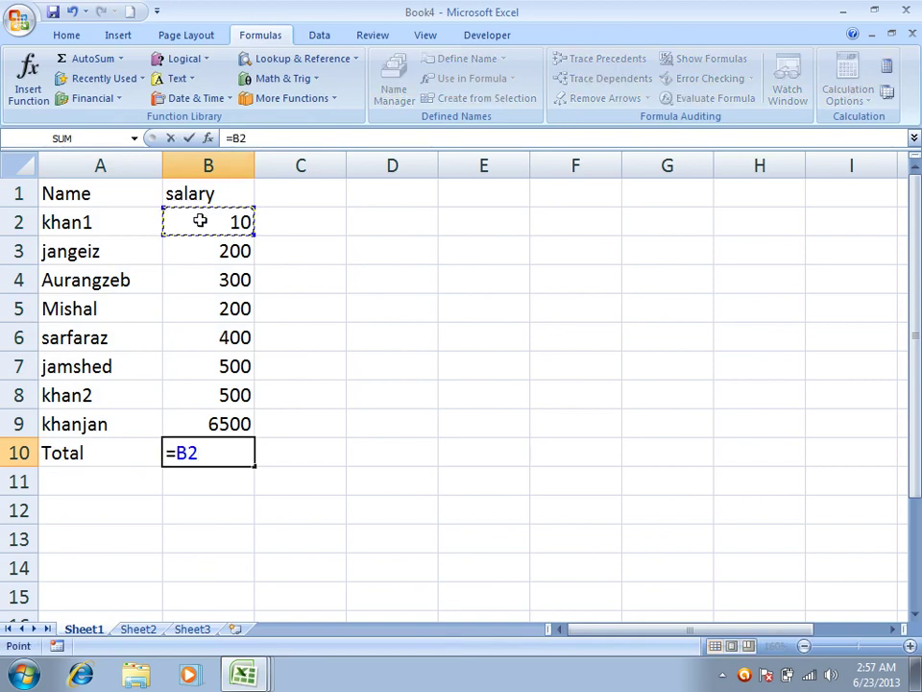
{"action": "type", "text": "+"}
{"action": "left_click", "coordinate": [233, 278]}
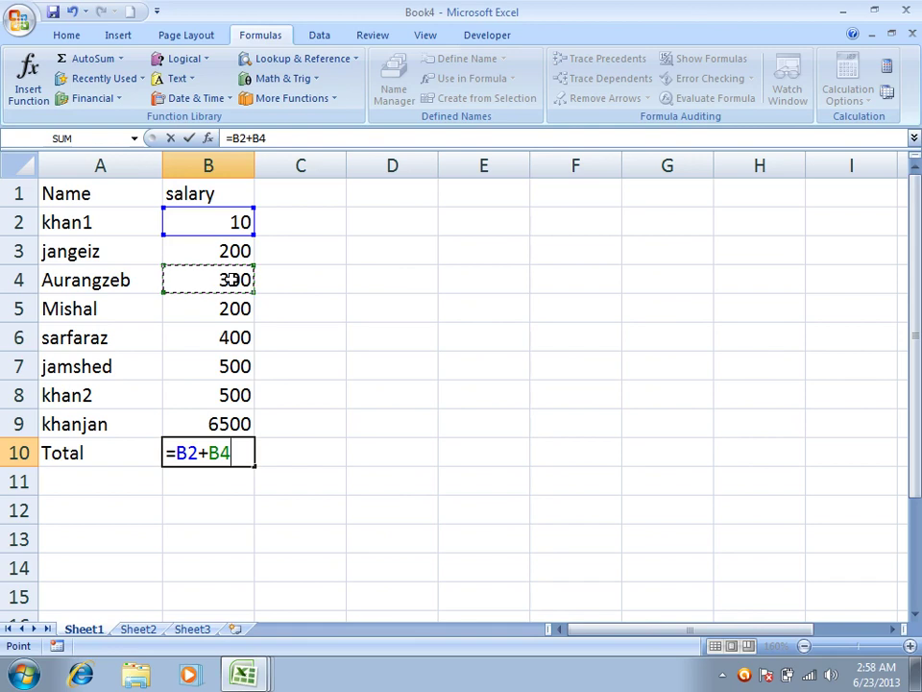
{"action": "key", "text": "Return"}
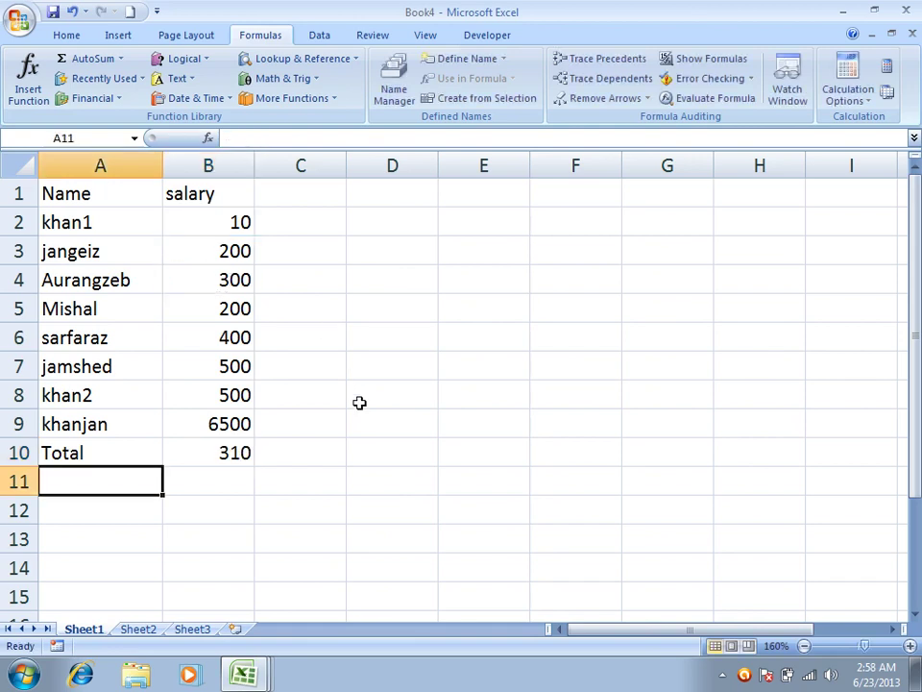
Step: Move the formula from B10 to D2 and check which cells it references
{"action": "left_click", "coordinate": [227, 454]}
{"action": "key", "text": "ctrl+c"}
{"action": "left_click", "coordinate": [397, 222]}
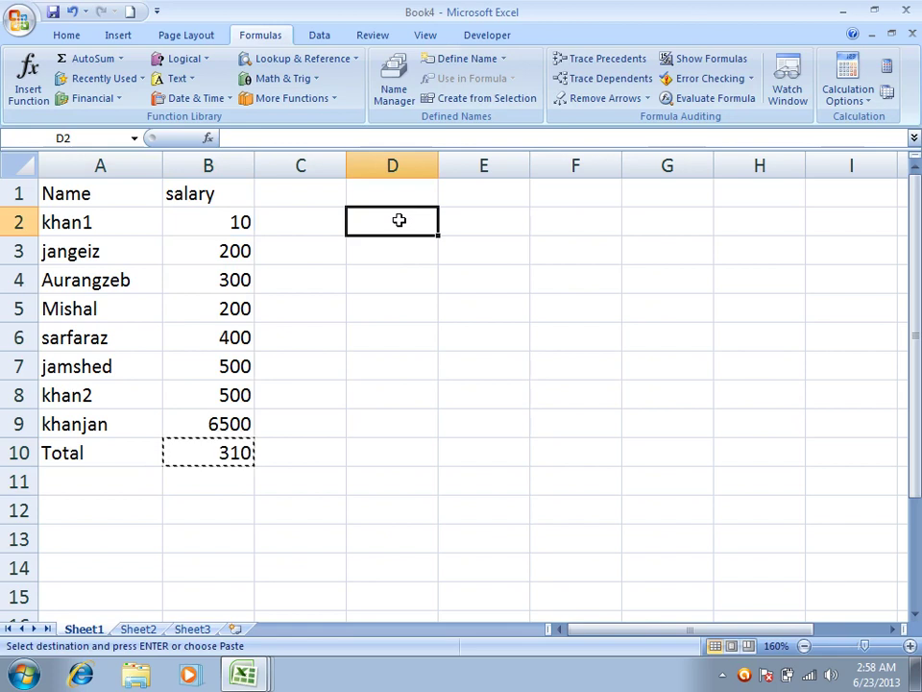
{"action": "key", "text": "Return"}
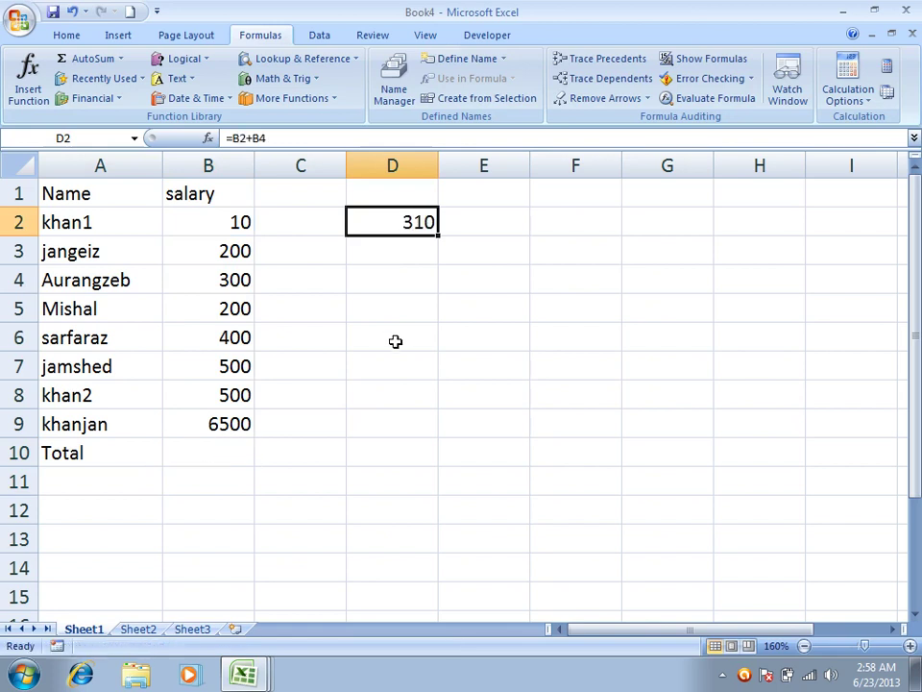
{"action": "double_click", "coordinate": [404, 220]}
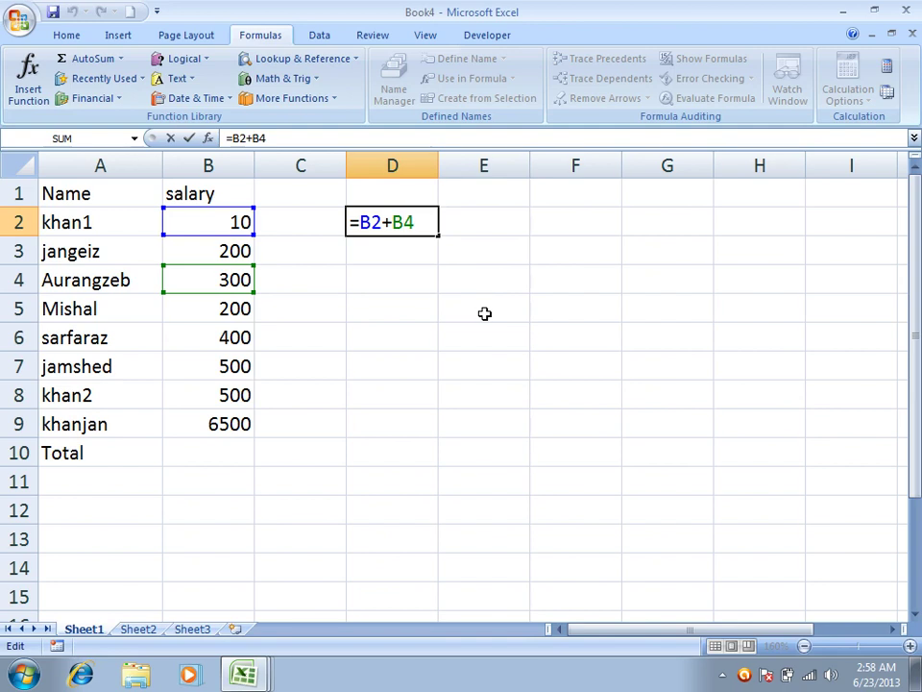
{"action": "key", "text": "Return"}
Step: Clear the Total label from A10 and create names from the top row and left column of A1:B9
{"action": "left_click", "coordinate": [105, 450]}
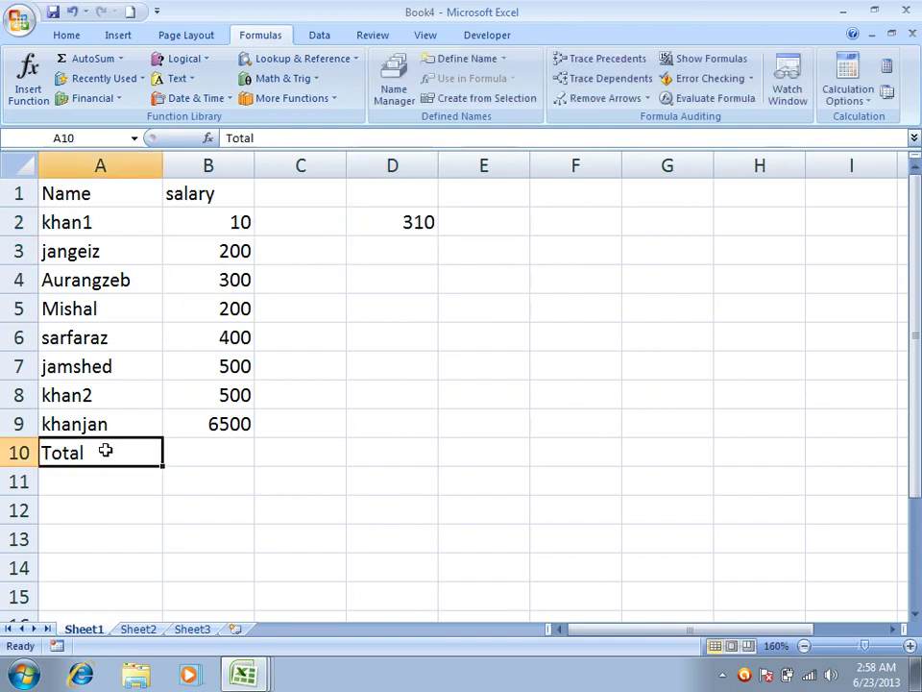
{"action": "key", "text": "Delete"}
{"action": "left_click_drag", "start_coordinate": [97, 196], "coordinate": [232, 417]}
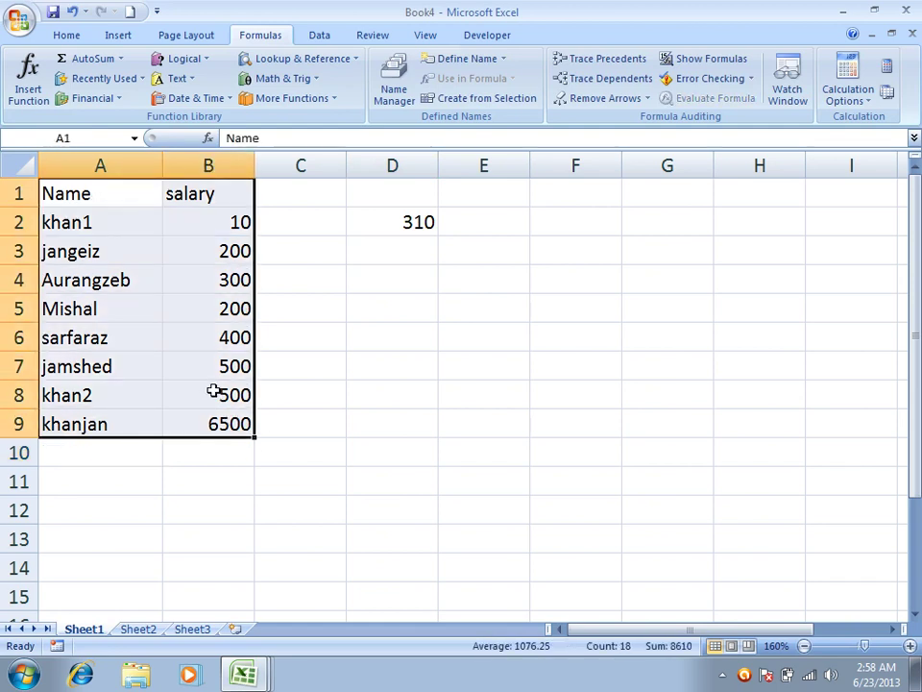
{"action": "left_click", "coordinate": [474, 100]}
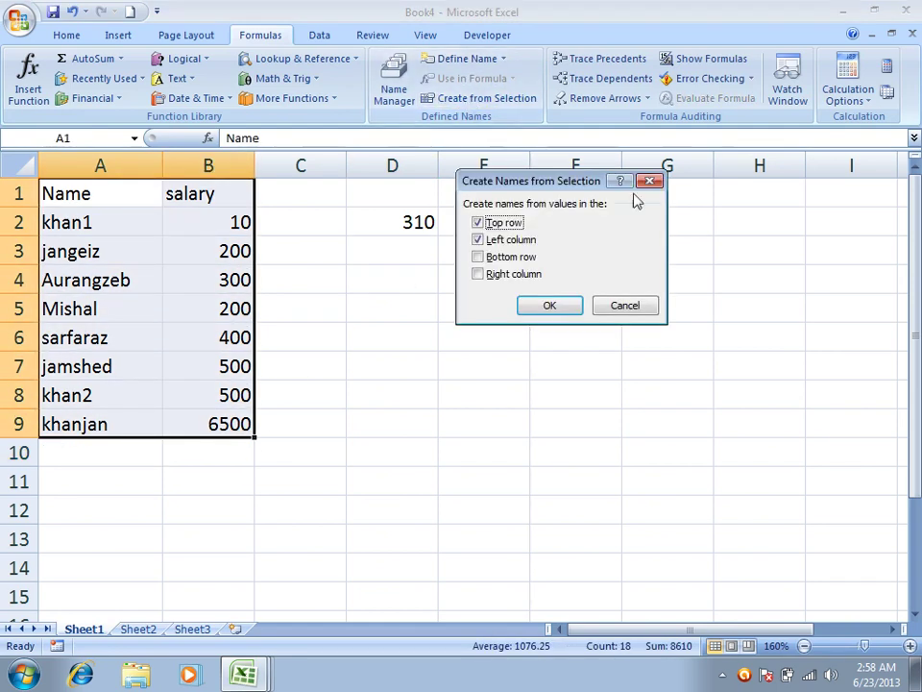
{"action": "left_click", "coordinate": [554, 302]}
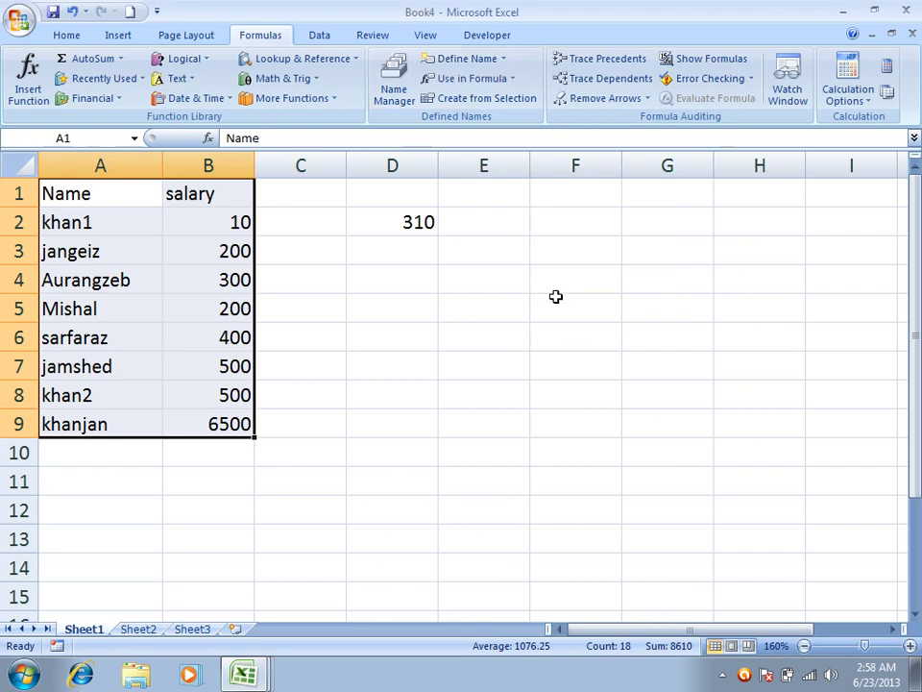
Step: Enter a formula in B10 that adds the defined names for the salaries in B8 and B4, and review it
{"action": "left_click", "coordinate": [212, 454]}
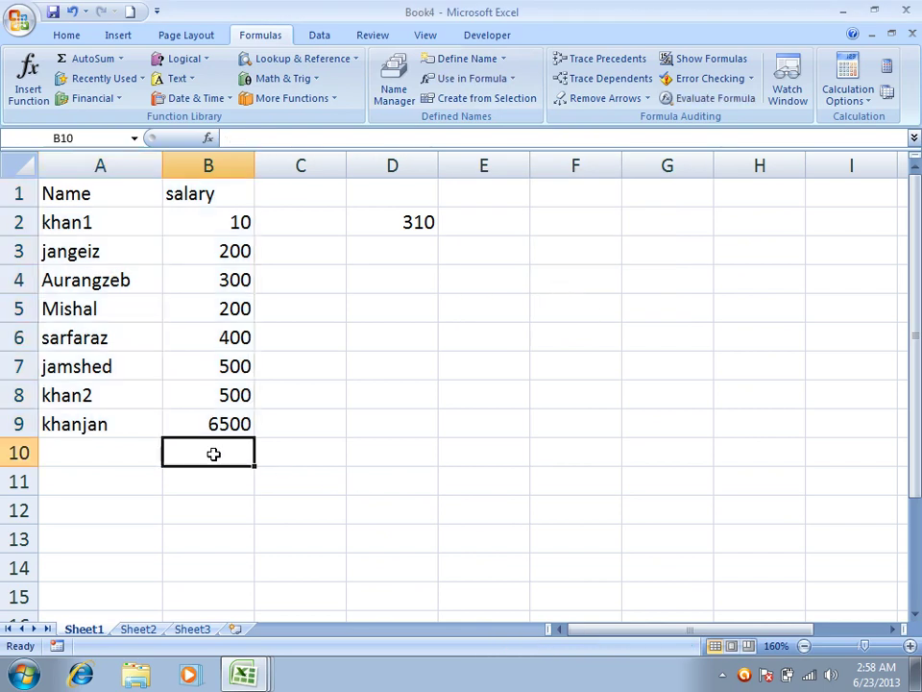
{"action": "type", "text": "="}
{"action": "left_click", "coordinate": [198, 414]}
{"action": "left_click", "coordinate": [208, 394]}
{"action": "type", "text": "+"}
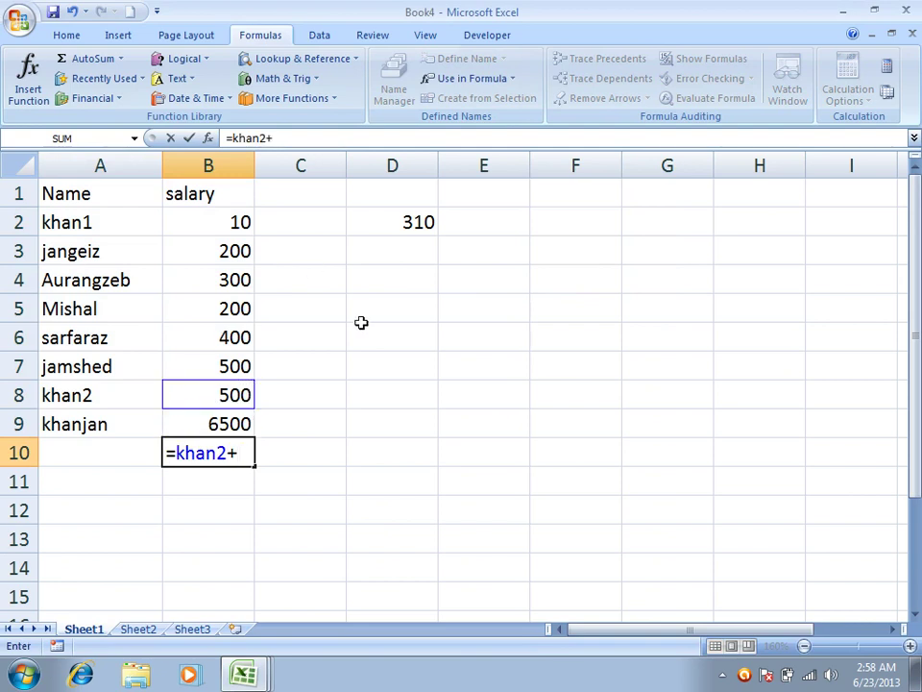
{"action": "left_click", "coordinate": [212, 281]}
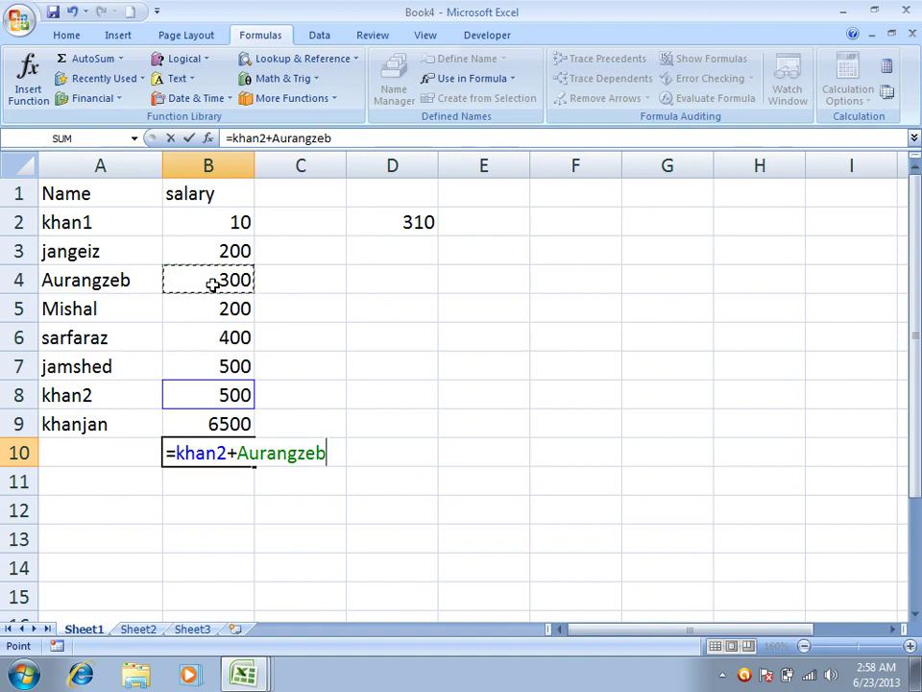
{"action": "key", "text": "Return"}
{"action": "left_click", "coordinate": [215, 450]}
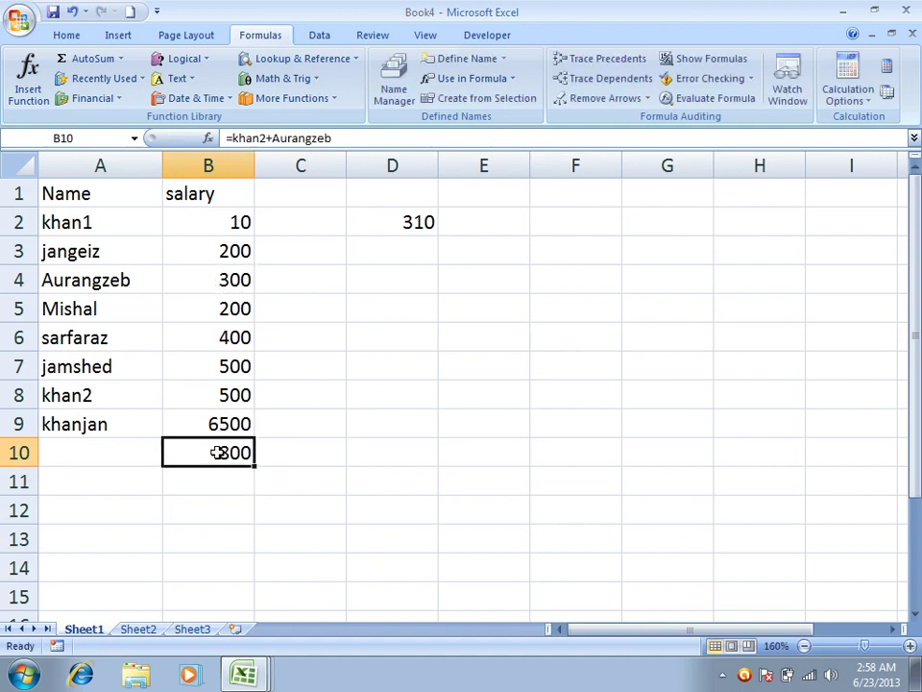
Step: Examine the cell references in D2's formula and look up the Apply Names command among the name definition options
{"action": "double_click", "coordinate": [402, 229]}
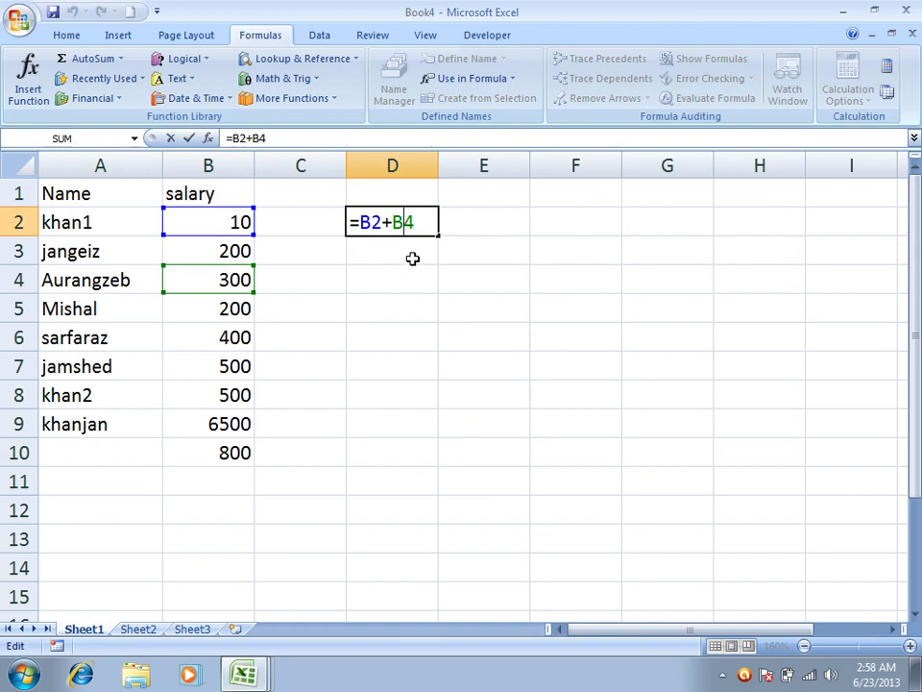
{"action": "key", "text": "Escape"}
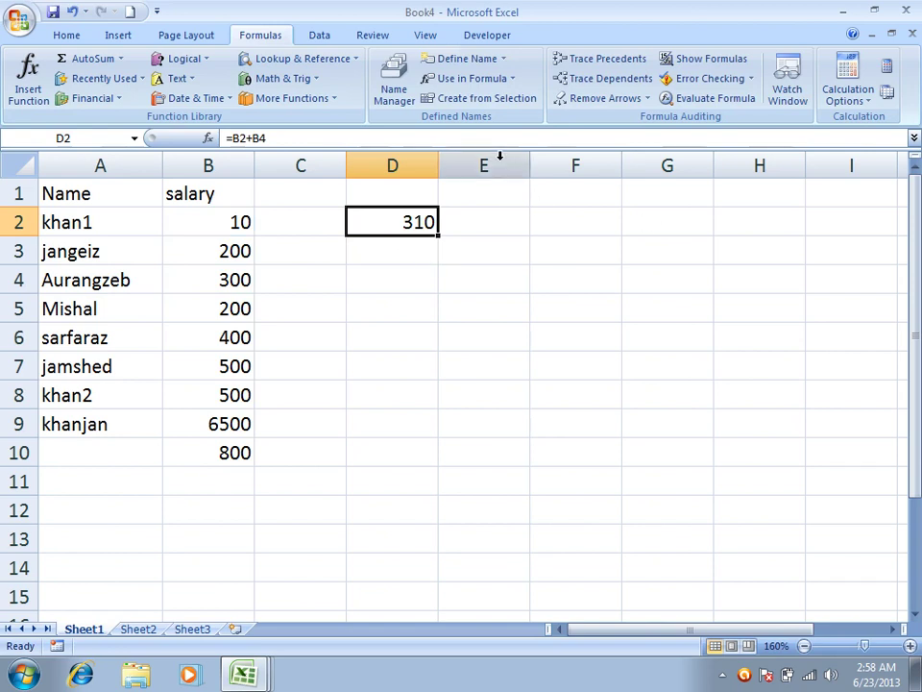
{"action": "left_click", "coordinate": [502, 60]}
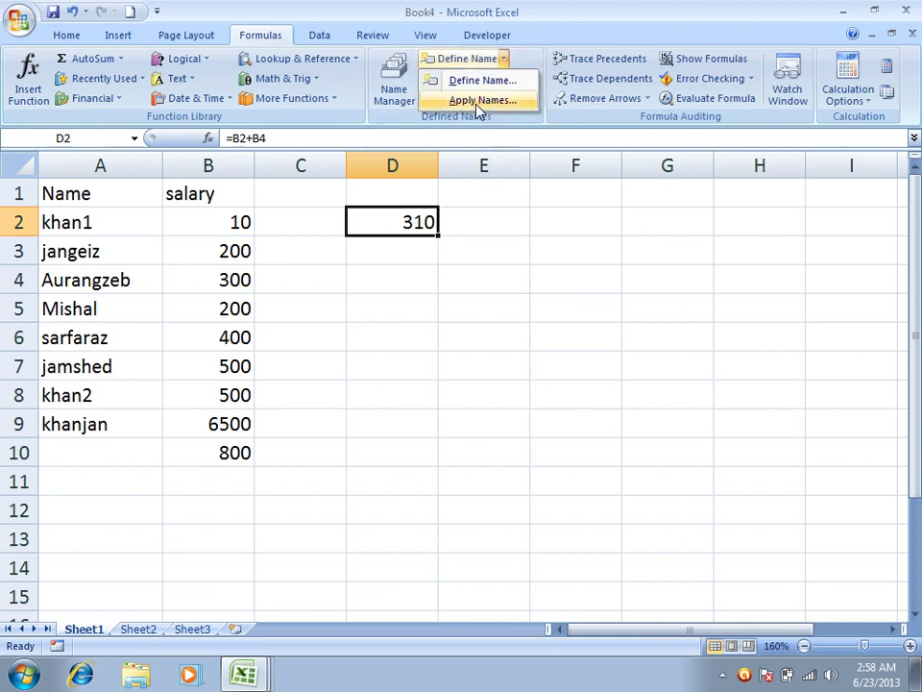
{"action": "left_click", "coordinate": [407, 220]}
{"action": "double_click", "coordinate": [407, 219]}
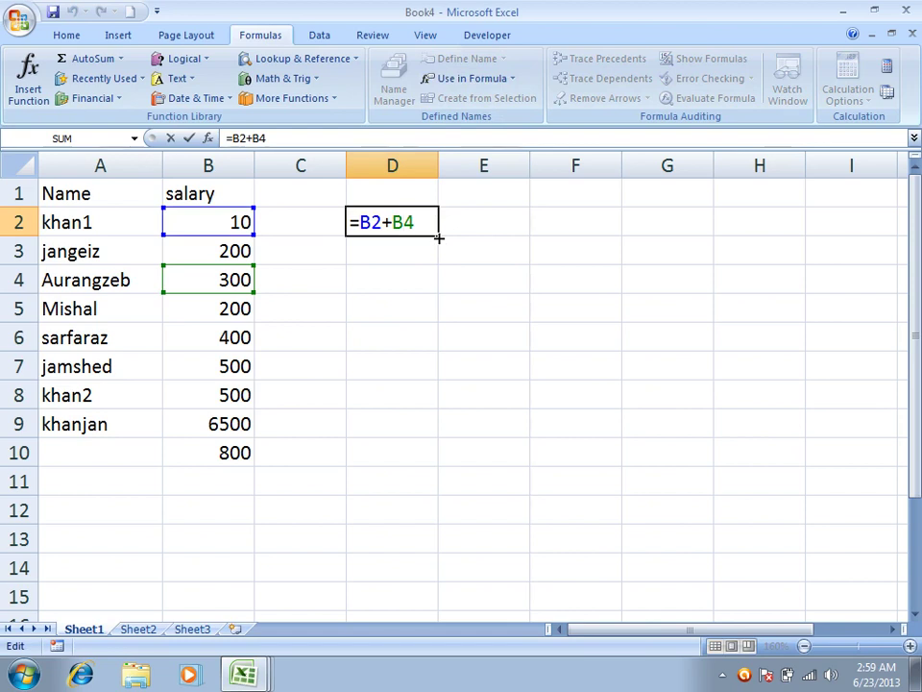
{"action": "key", "text": "Return"}
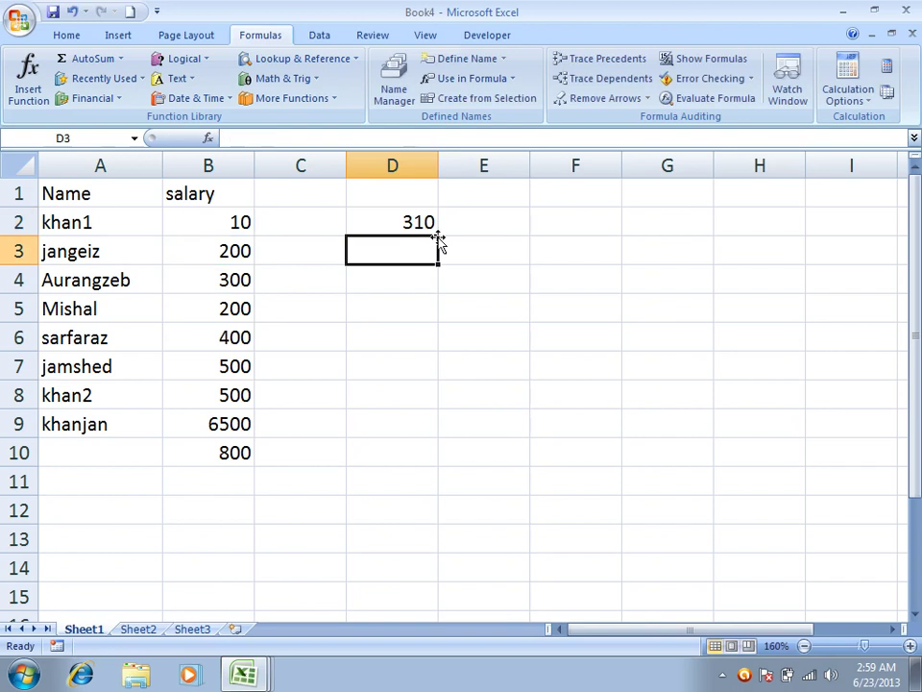
{"action": "left_click", "coordinate": [410, 222]}
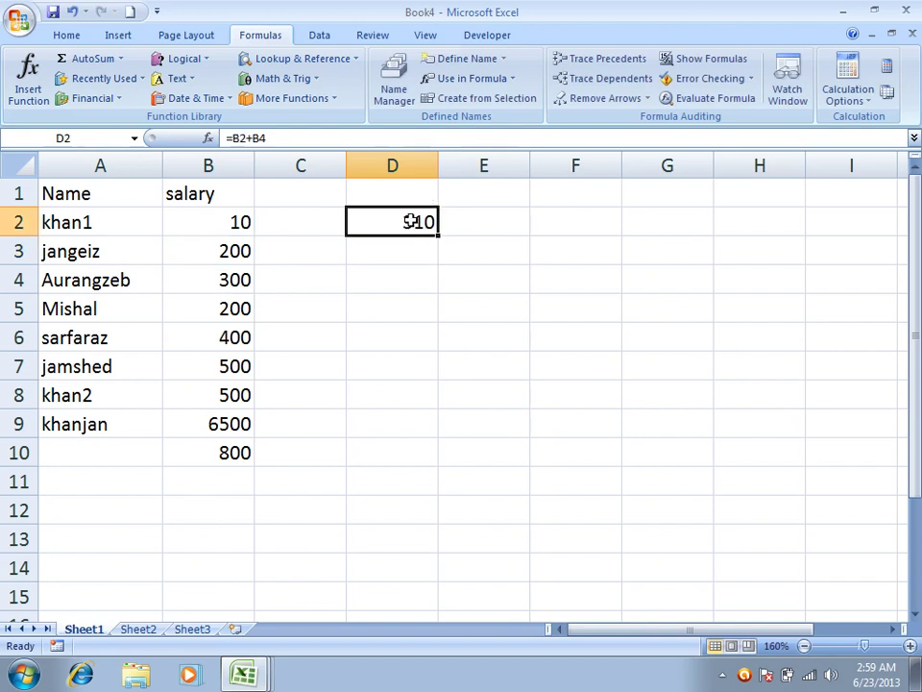
Step: Try applying all the defined names to the formula in D2 and undo the replacement
{"action": "left_click", "coordinate": [503, 59]}
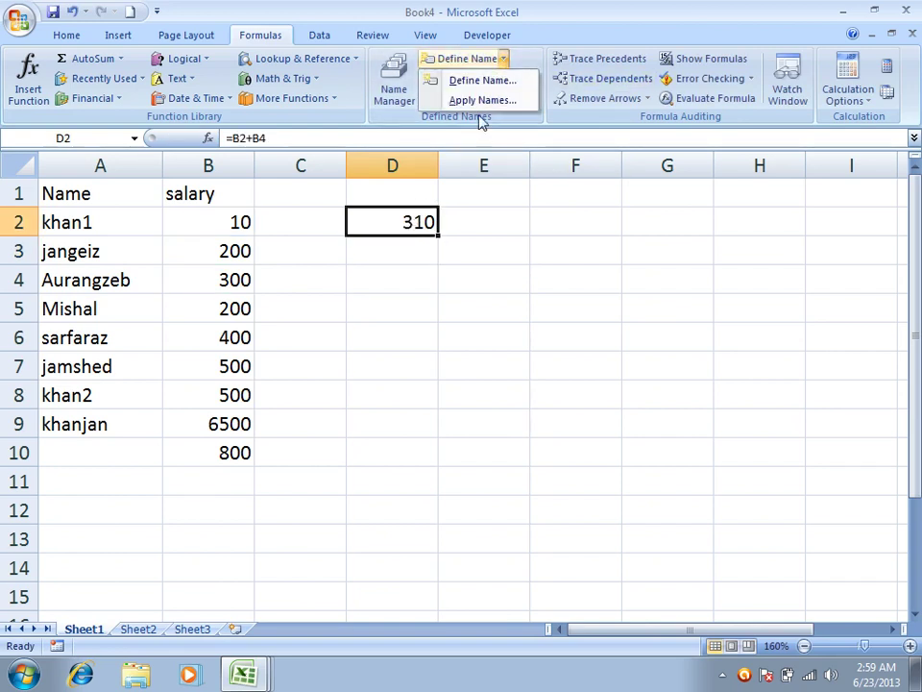
{"action": "left_click", "coordinate": [480, 100]}
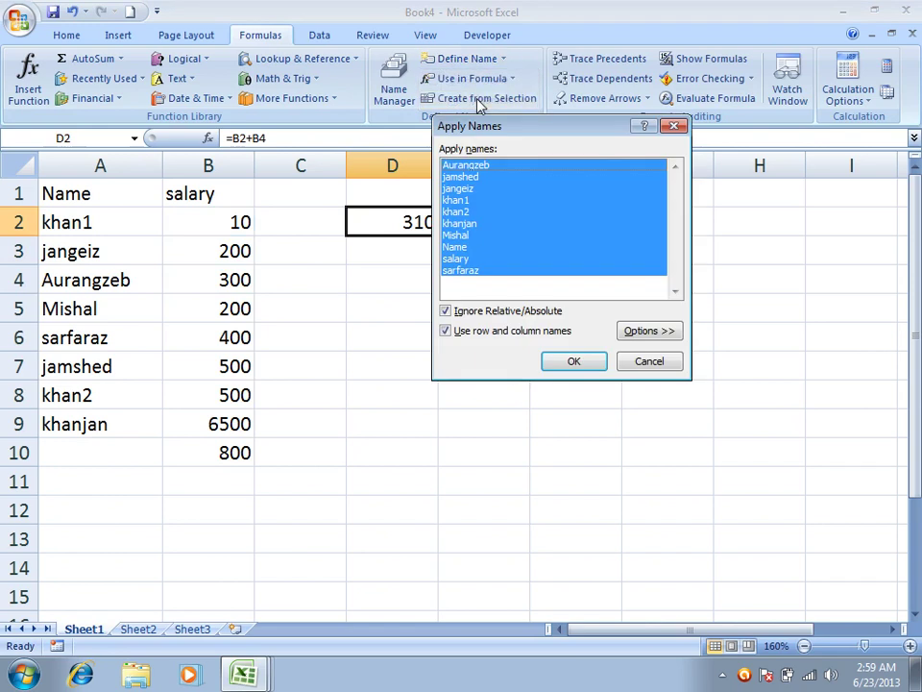
{"action": "left_click", "coordinate": [576, 361]}
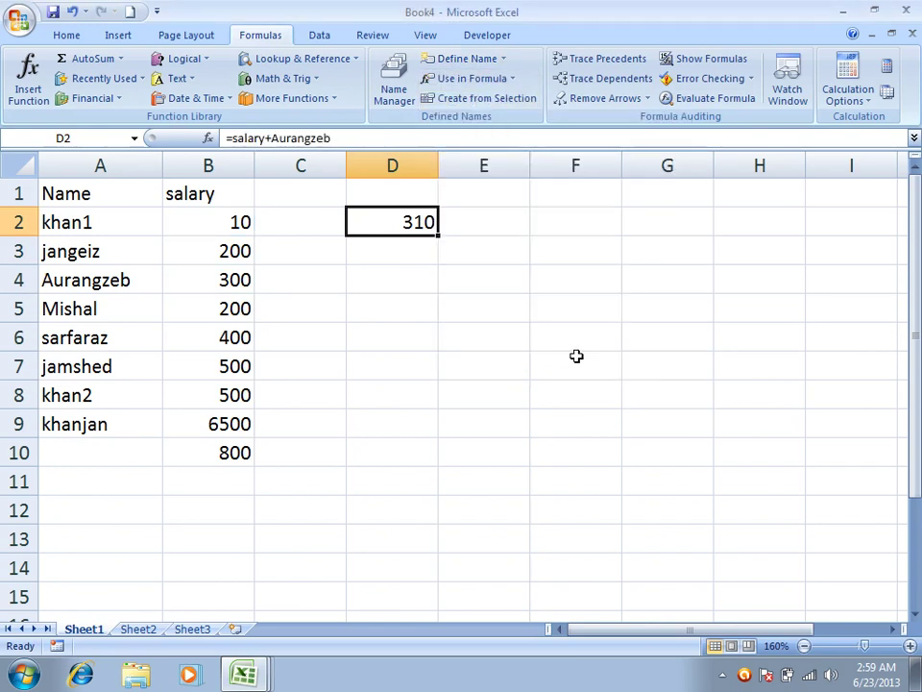
{"action": "double_click", "coordinate": [399, 216]}
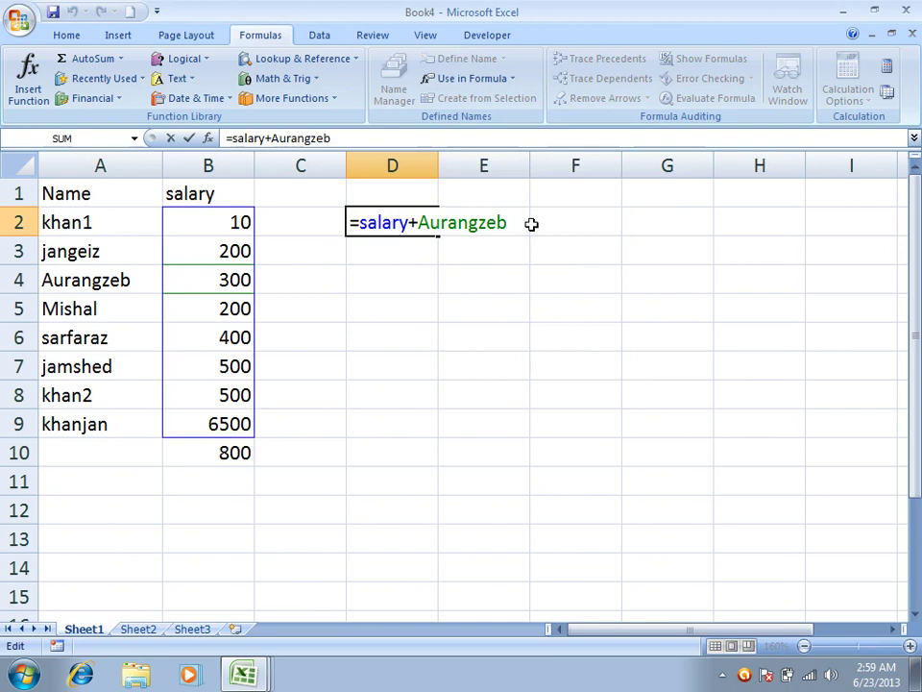
{"action": "key", "text": "ctrl+Return"}
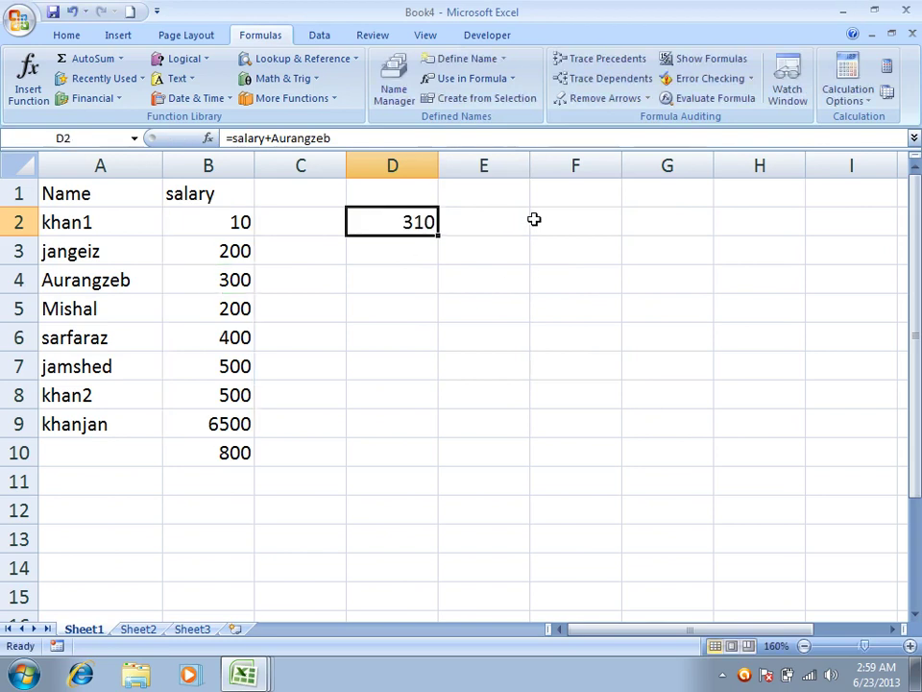
{"action": "key", "text": "ctrl+z"}
{"action": "left_click", "coordinate": [420, 317]}
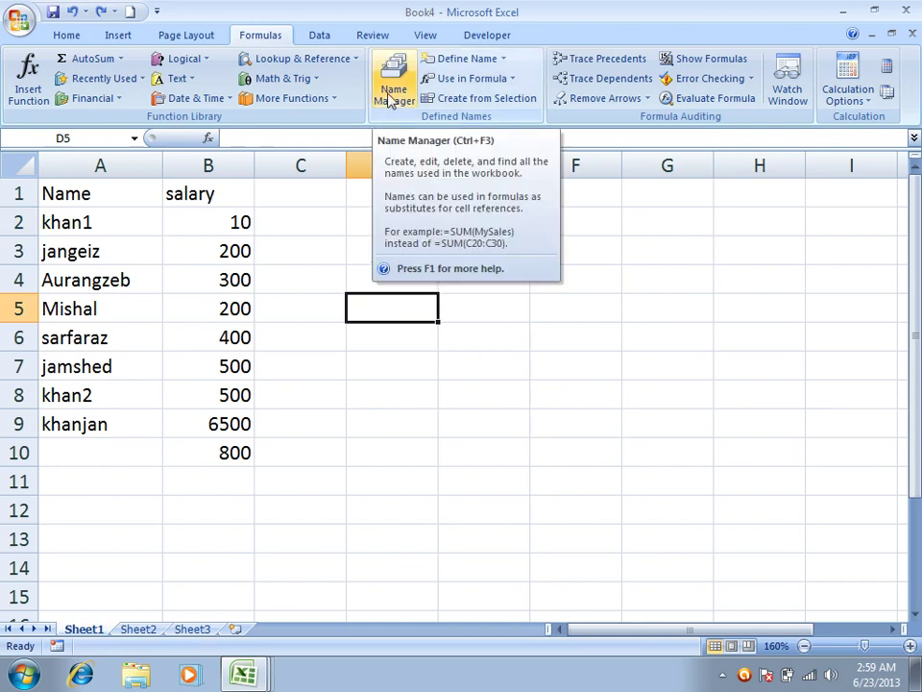
Step: Create a new blank workbook and enter the headings Name and Salary in A1 and B1
{"action": "left_click", "coordinate": [130, 11]}
{"action": "scroll", "coordinate": [273, 206], "scroll_direction": "up", "scroll_amount": 8}
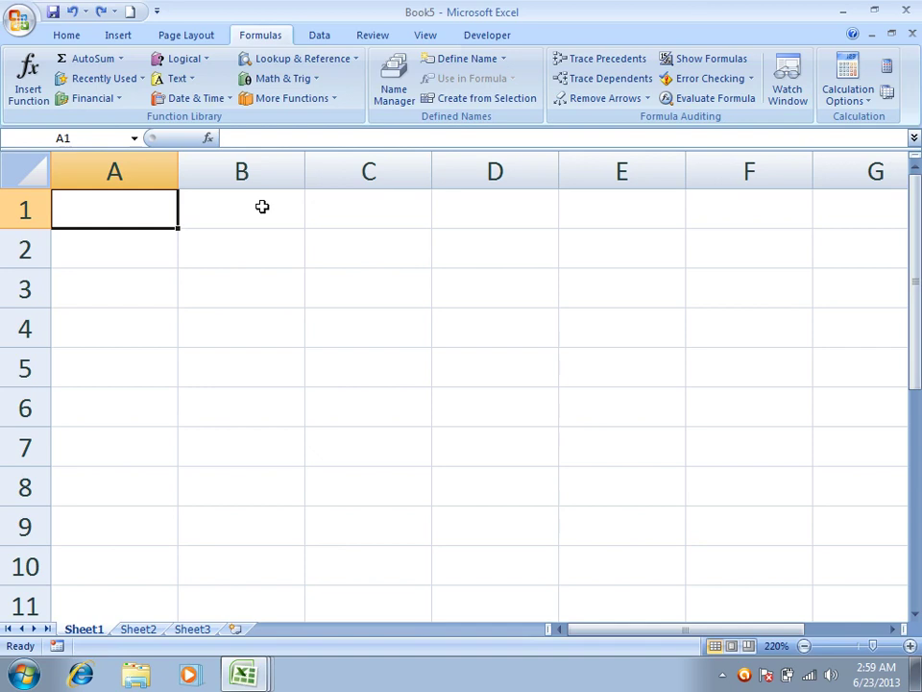
{"action": "type", "text": "Name"}
{"action": "key", "text": "Tab"}
{"action": "type", "text": "Salary"}
{"action": "key", "text": "Return"}
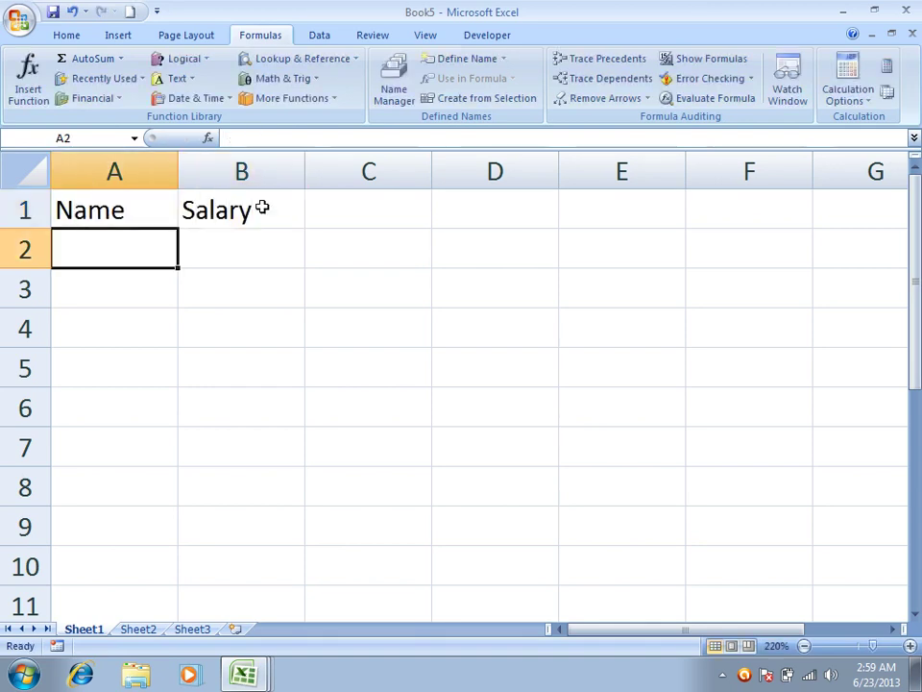
Step: Fill A2:A5 under the Name heading with the first names of four employees
{"action": "type", "text": "Ahmad"}
{"action": "key", "text": "Return"}
{"action": "type", "text": "Sajjad"}
{"action": "key", "text": "Return"}
{"action": "type", "text": "Noor"}
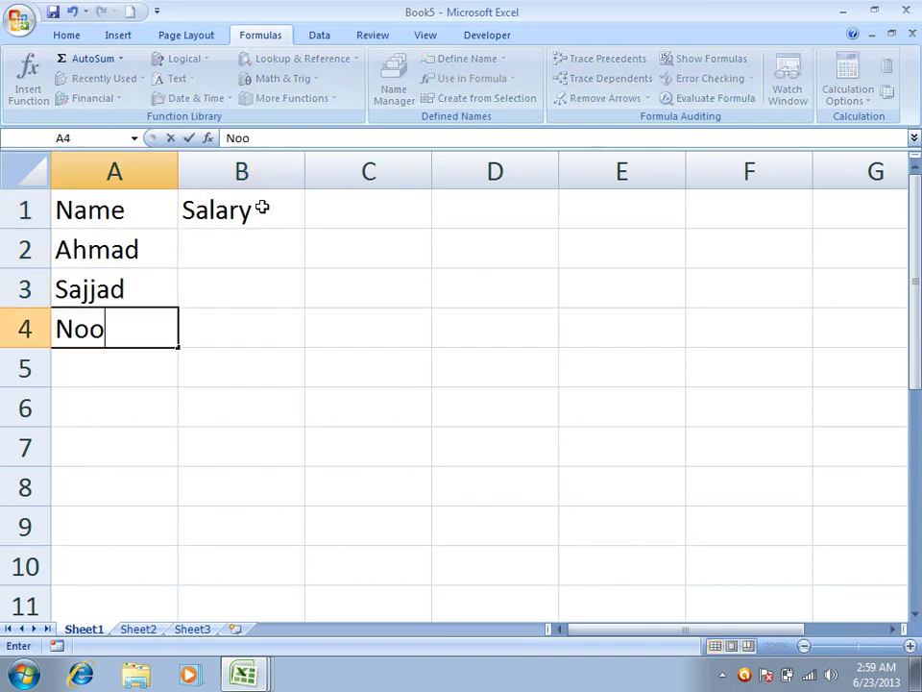
{"action": "key", "text": "Return"}
{"action": "type", "text": "kamal"}
{"action": "key", "text": "Tab"}
Step: Enter a salary of 234 for each of the four employees in B2:B5
{"action": "key", "text": "Up"}
{"action": "key", "text": "Up"}
{"action": "key", "text": "Up"}
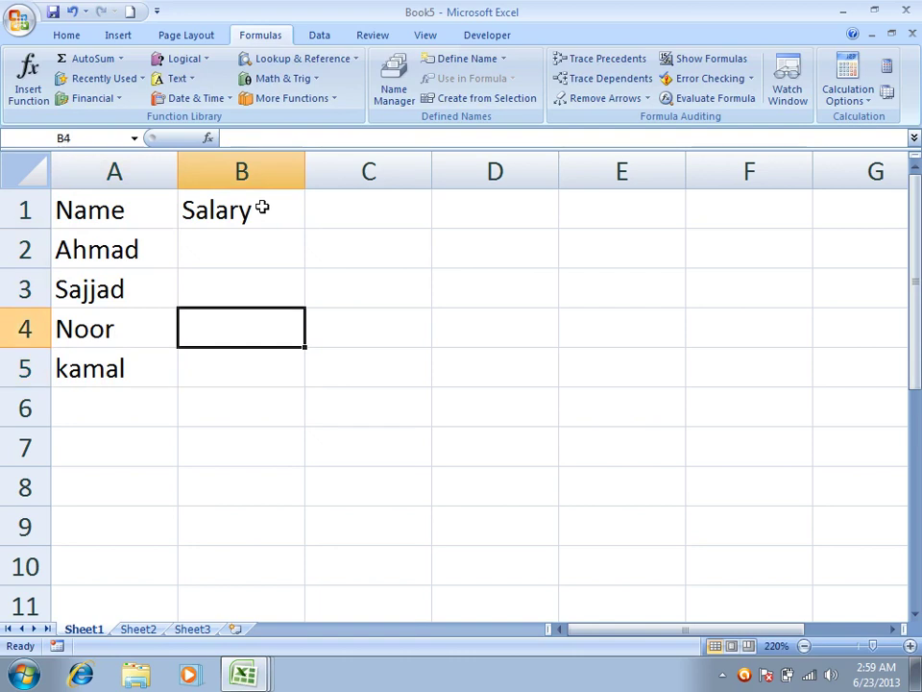
{"action": "type", "text": "234"}
{"action": "key", "text": "Return"}
{"action": "type", "text": "234"}
{"action": "key", "text": "Return"}
{"action": "type", "text": "234"}
{"action": "key", "text": "Return"}
{"action": "type", "text": "234 "}
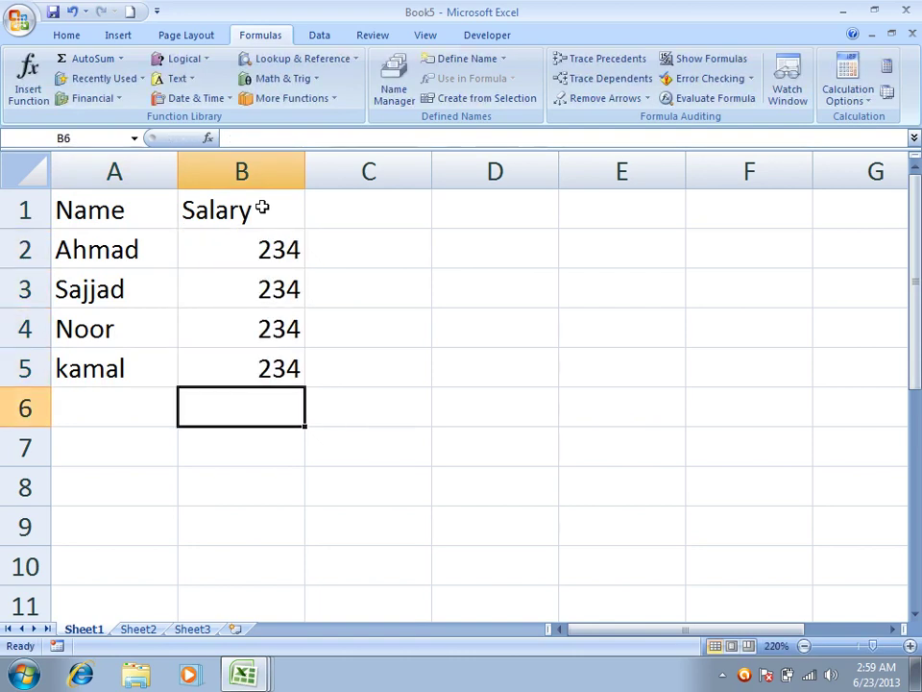
Step: Enter the formula =B2+B4 in B6 to add the first and third employees' salaries
{"action": "type", "text": "="}
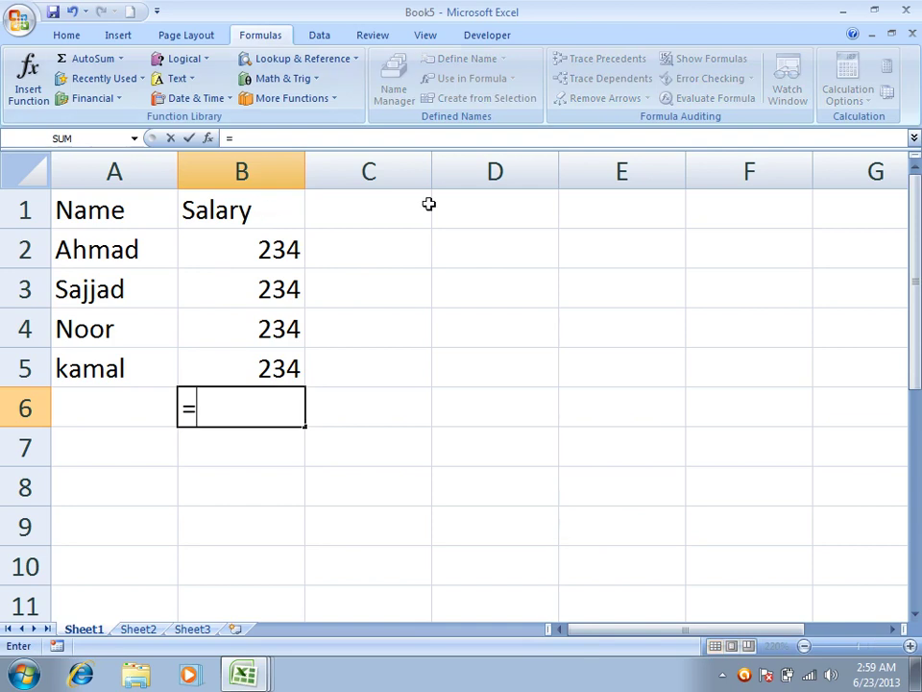
{"action": "left_click", "coordinate": [274, 249]}
{"action": "type", "text": "+"}
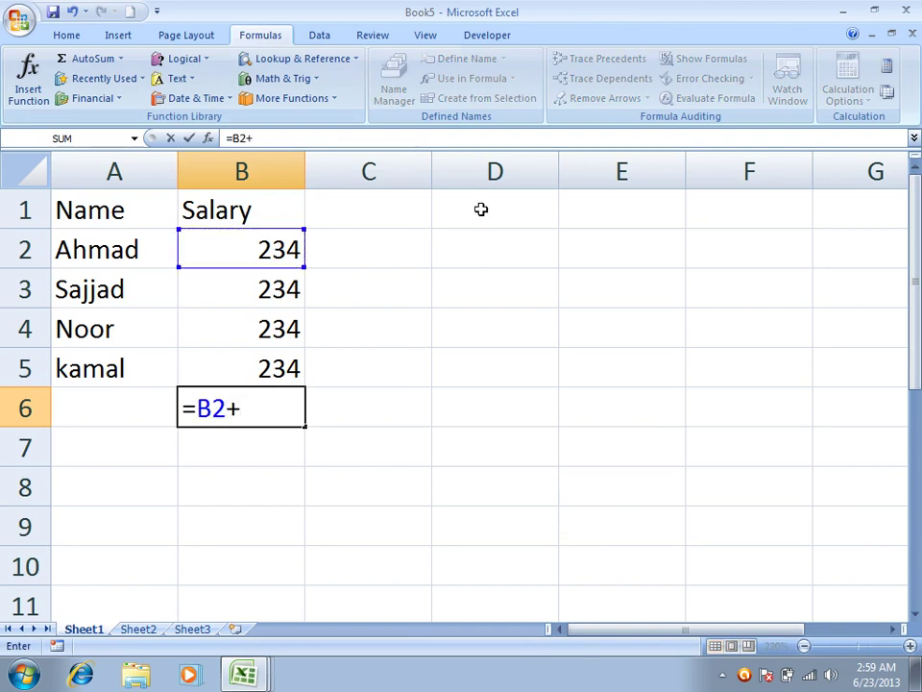
{"action": "left_click", "coordinate": [290, 329]}
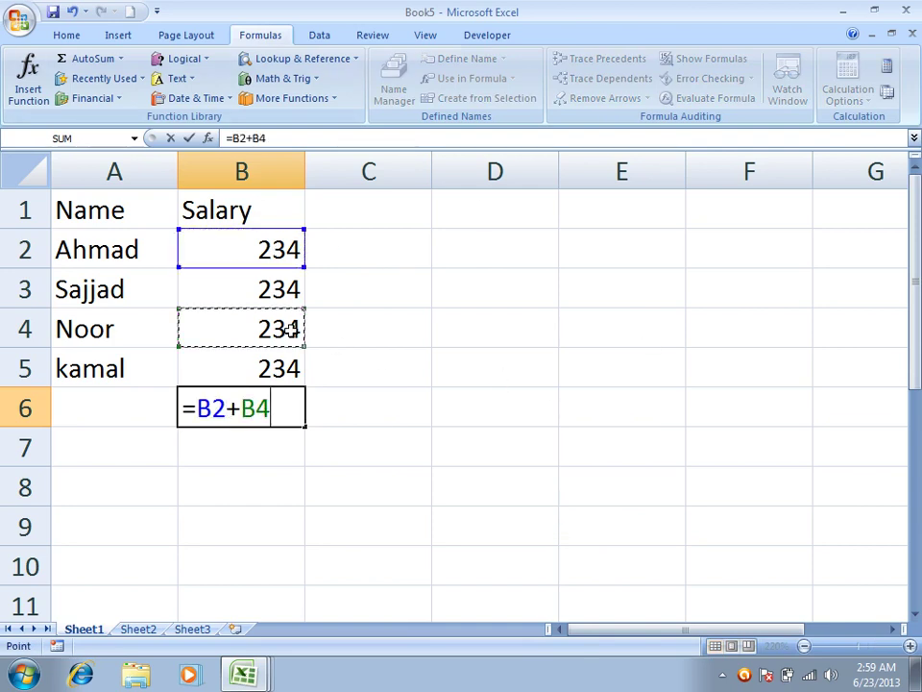
{"action": "key", "text": "Return"}
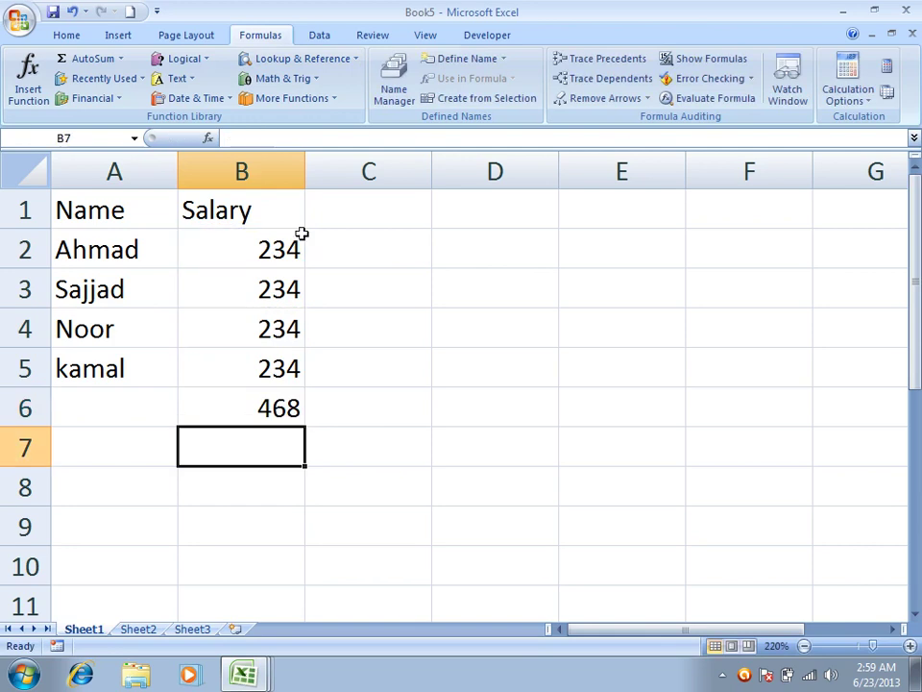
Step: Move the formula from B6 to D1, keeping its references to B2 and B4
{"action": "left_click", "coordinate": [297, 406]}
{"action": "key", "text": "ctrl+c"}
{"action": "left_click", "coordinate": [506, 212]}
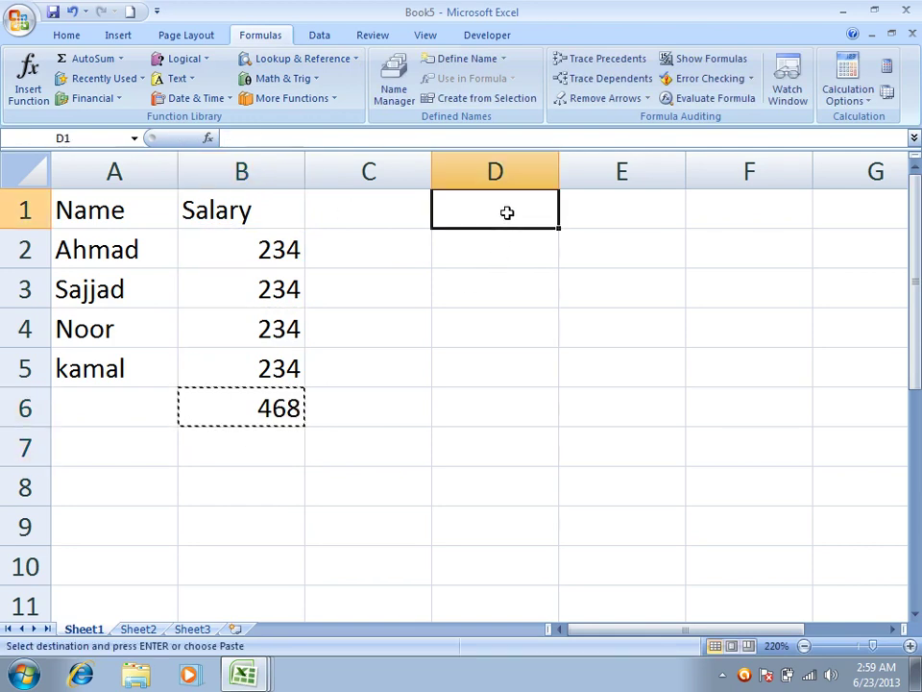
{"action": "key", "text": "ctrl+v"}
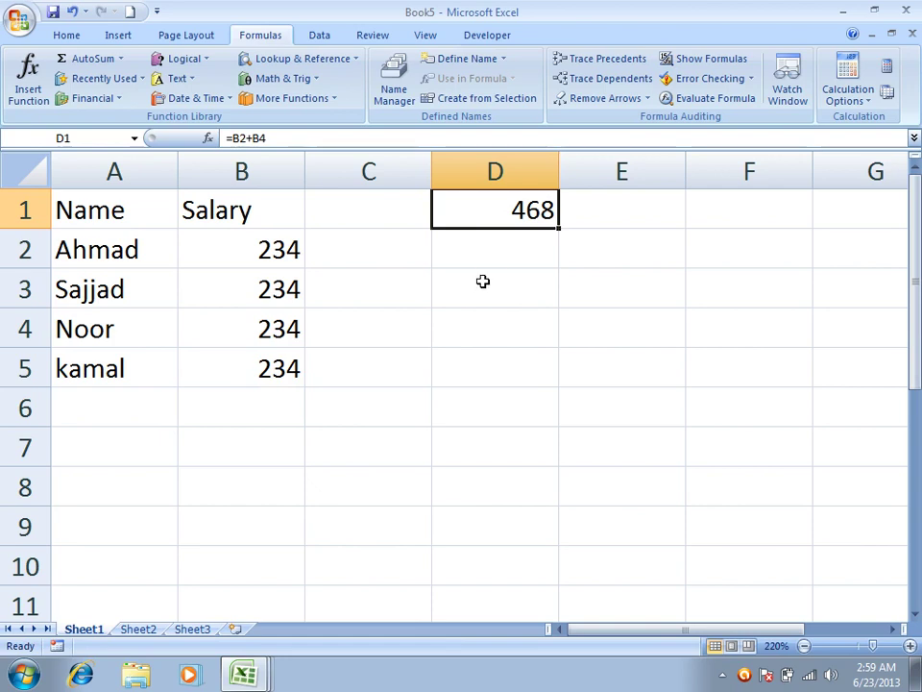
Step: Create names from the top row and left column of A1:B5
{"action": "left_click_drag", "start_coordinate": [101, 220], "coordinate": [223, 355]}
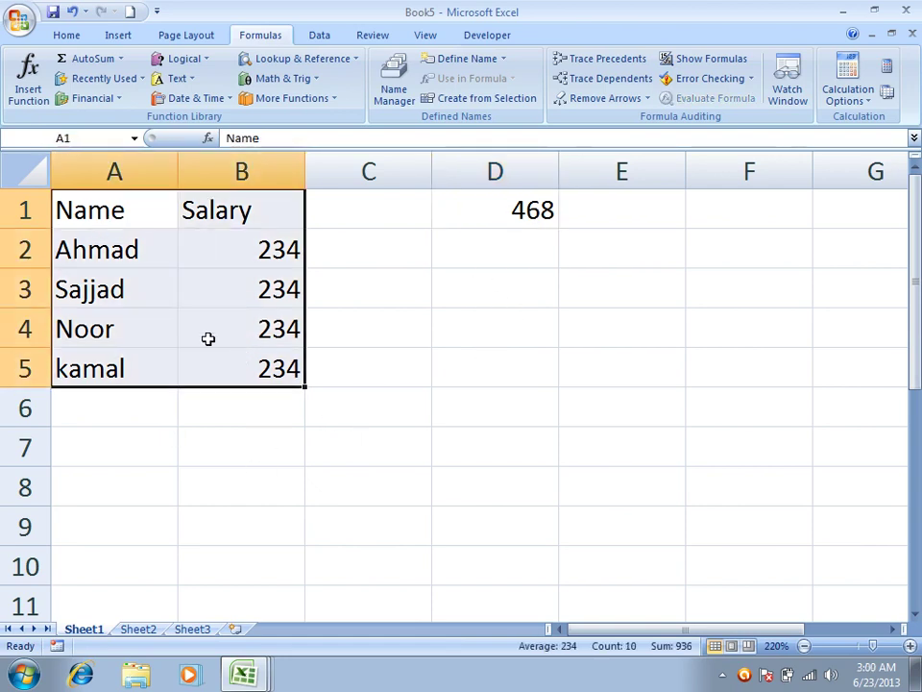
{"action": "left_click", "coordinate": [490, 98]}
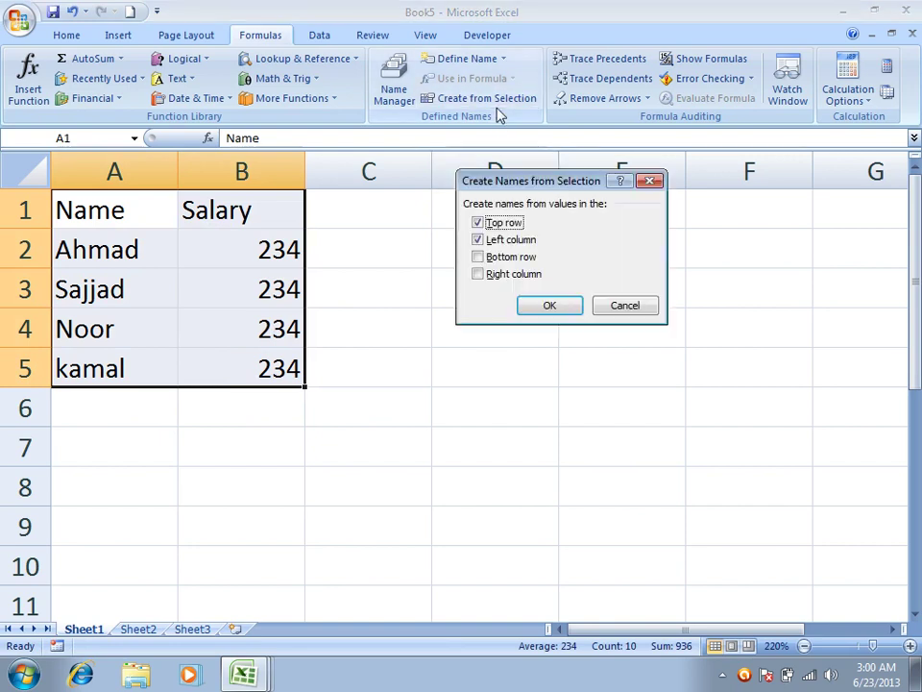
{"action": "left_click", "coordinate": [558, 303]}
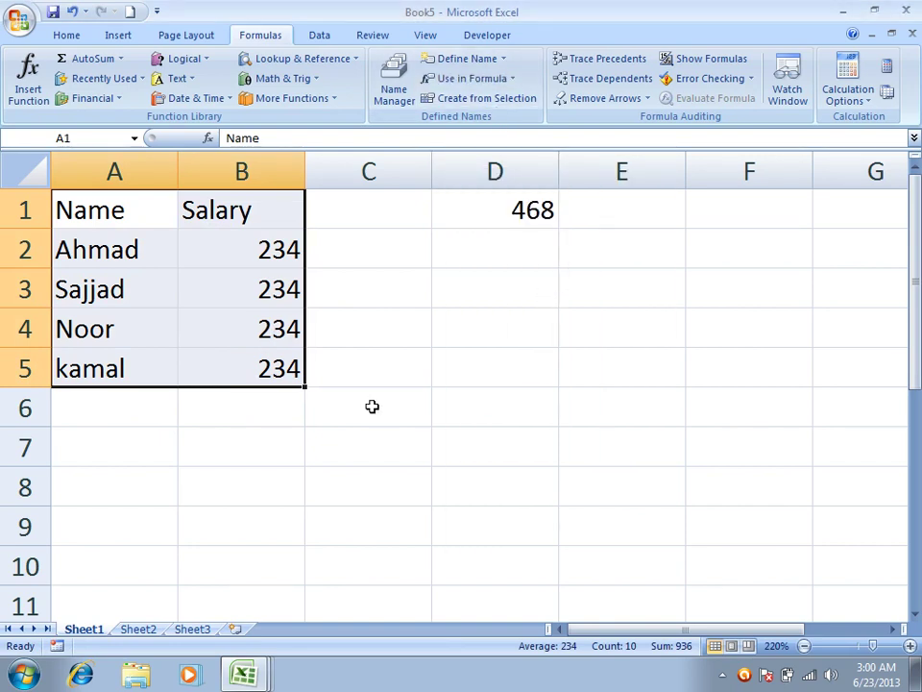
Step: Enter a formula in B6 that adds the defined names for the salaries in B3 and B2
{"action": "left_click", "coordinate": [278, 409]}
{"action": "type", "text": "="}
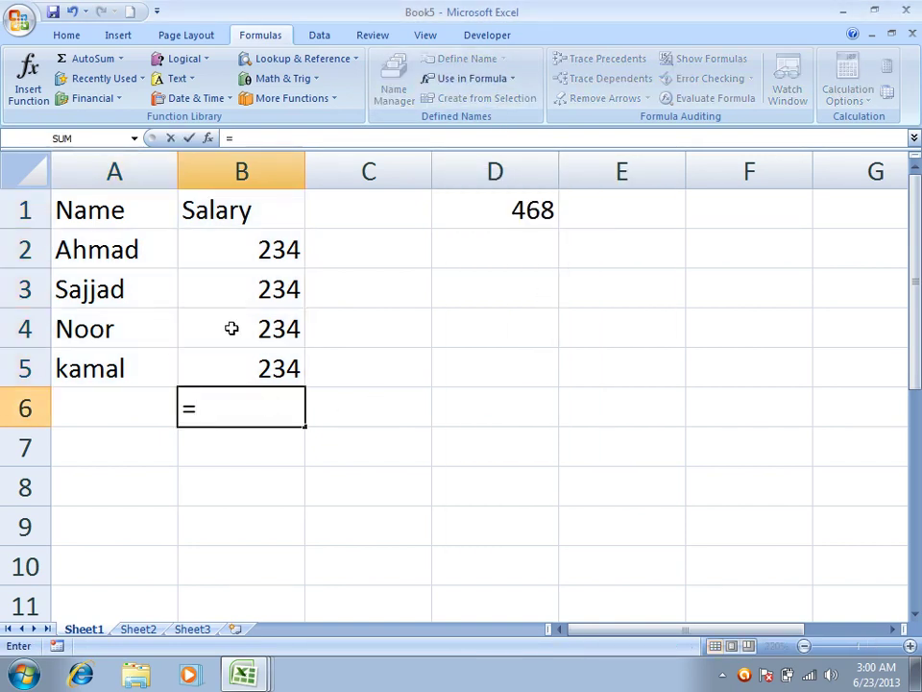
{"action": "left_click", "coordinate": [252, 291]}
{"action": "type", "text": "+"}
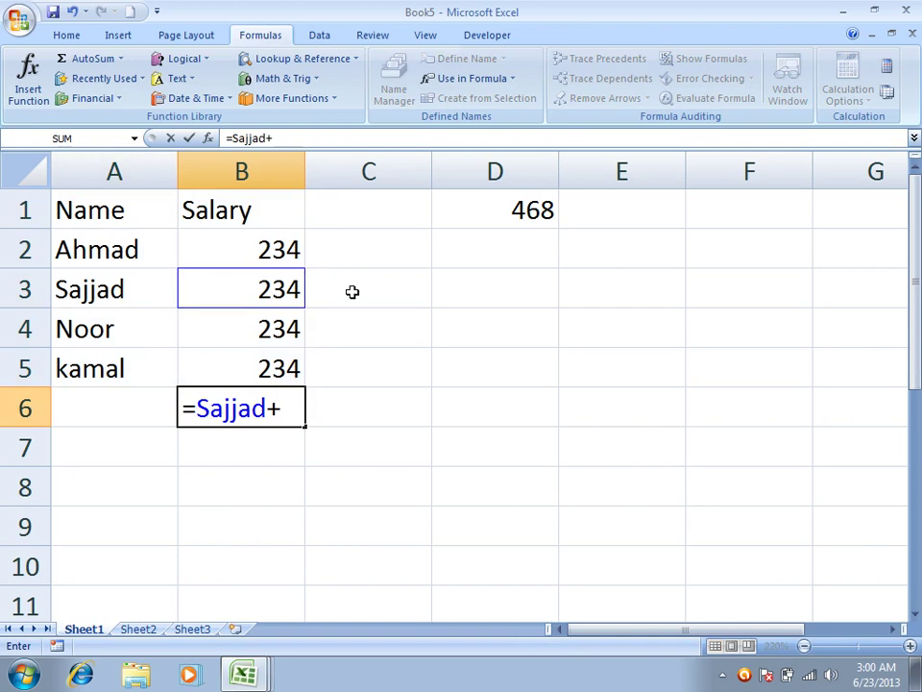
{"action": "left_click", "coordinate": [257, 242]}
{"action": "key", "text": "Return"}
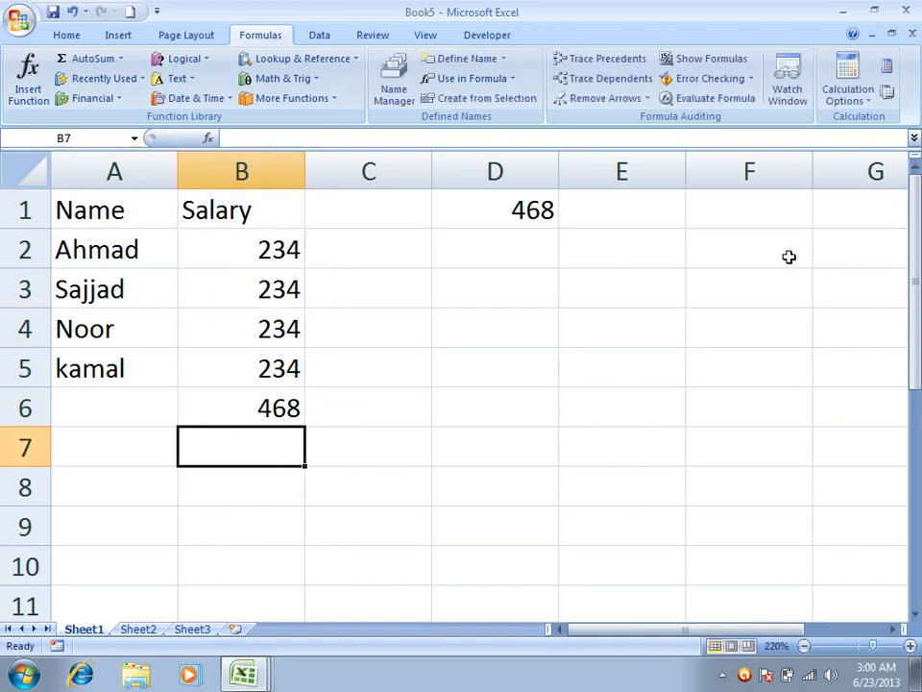
Step: Examine which cells the formula in D1 references
{"action": "double_click", "coordinate": [455, 192]}
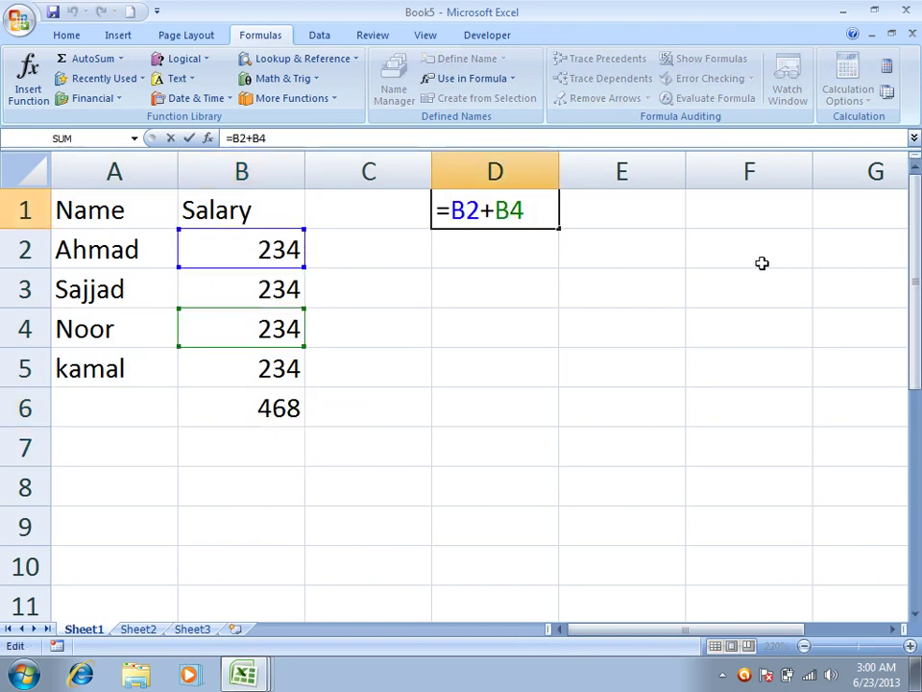
{"action": "key", "text": "Return"}
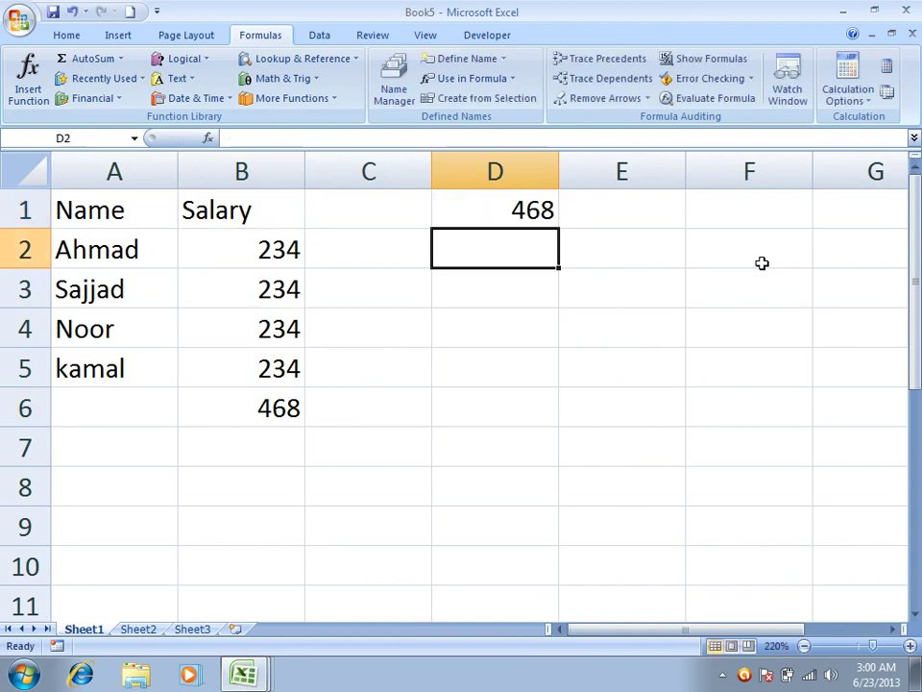
{"action": "double_click", "coordinate": [534, 209]}
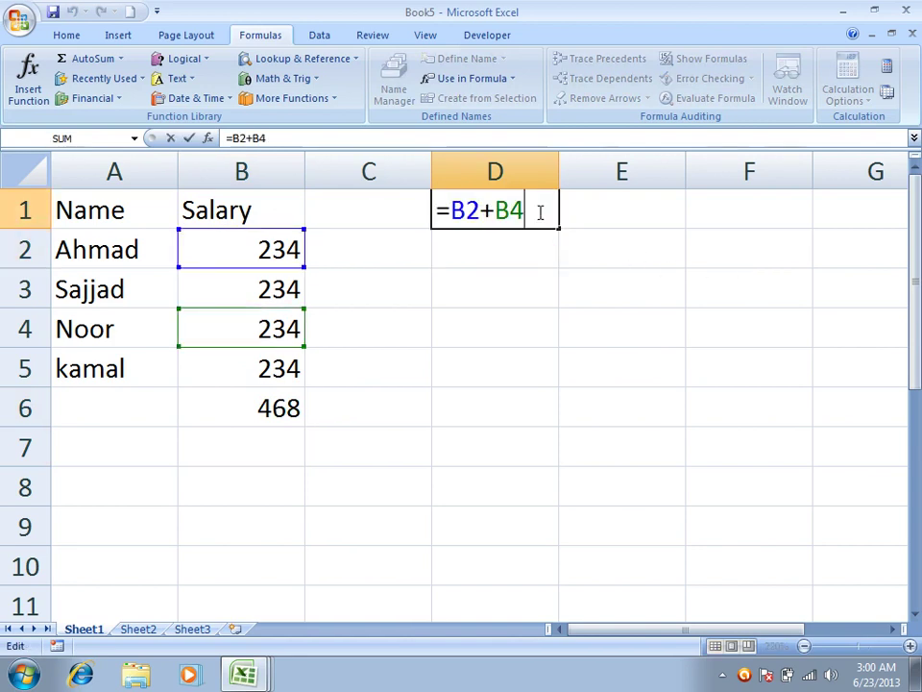
{"action": "key", "text": "Return"}
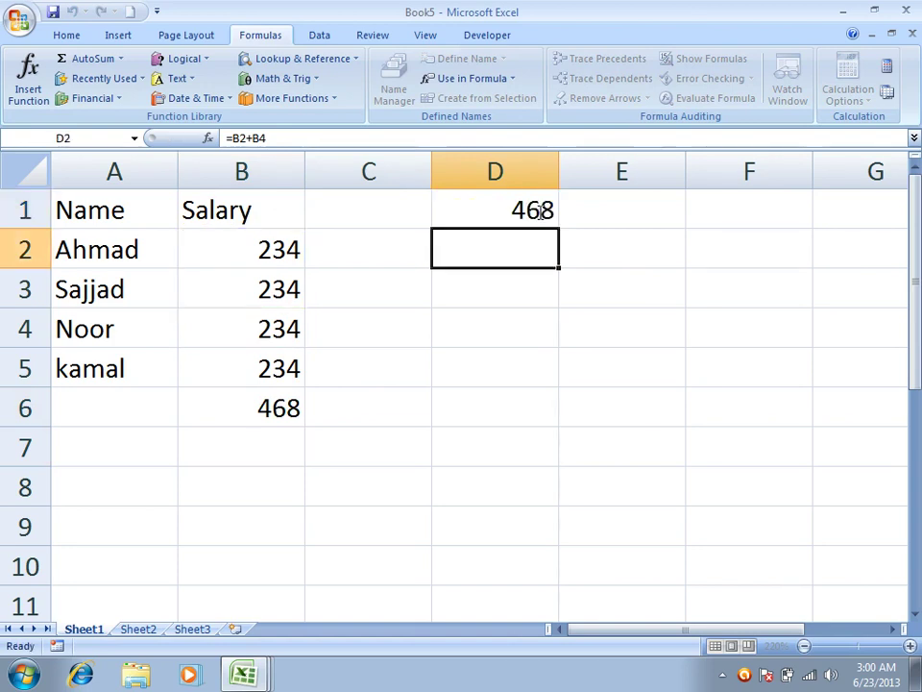
Step: Apply all the defined names to the formula in D1 and review the rewritten formula
{"action": "left_click", "coordinate": [548, 210]}
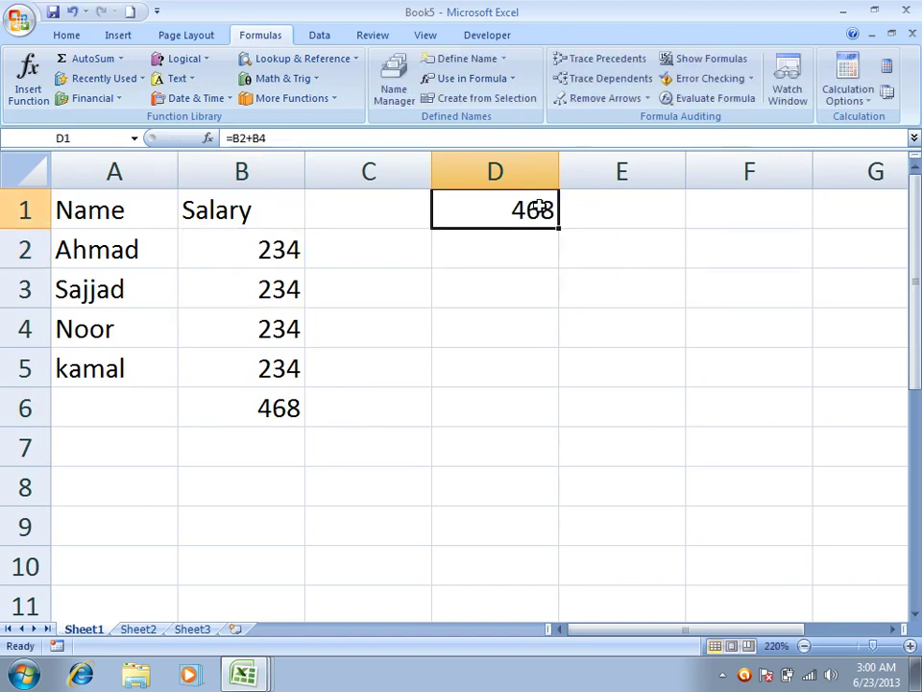
{"action": "left_click", "coordinate": [507, 58]}
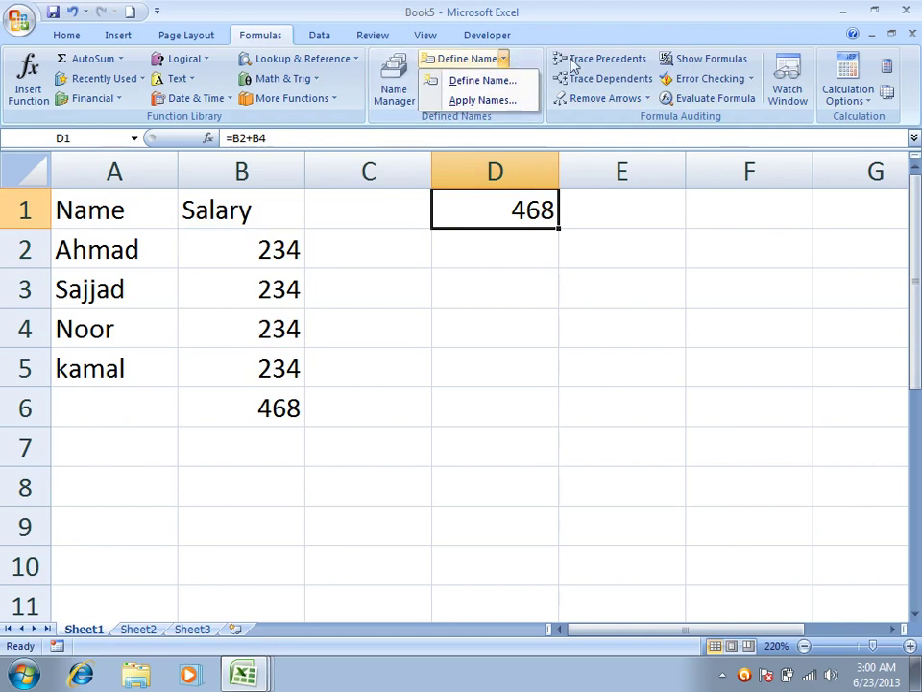
{"action": "left_click", "coordinate": [501, 103]}
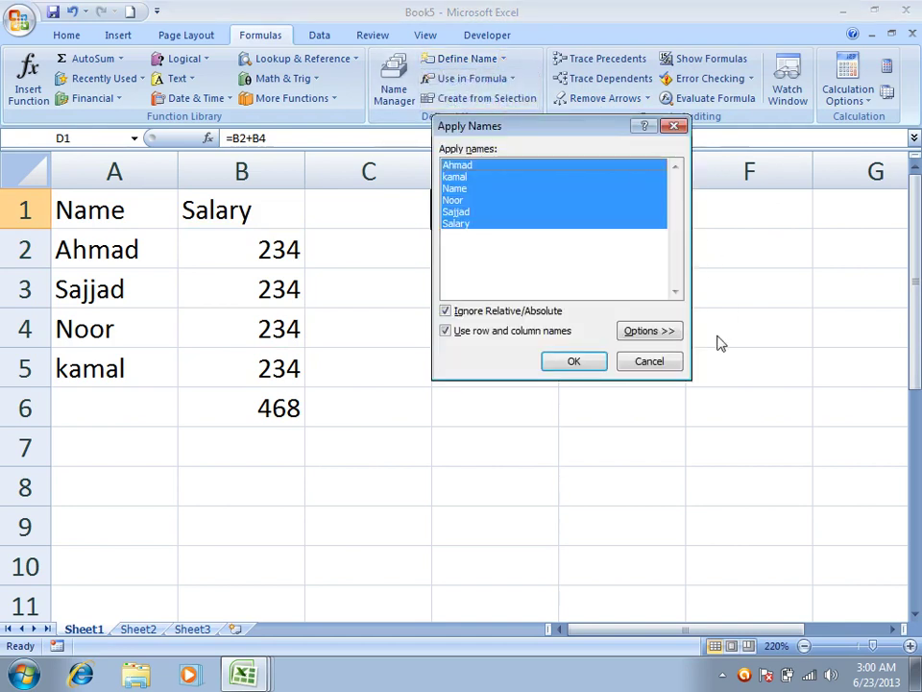
{"action": "left_click", "coordinate": [586, 362]}
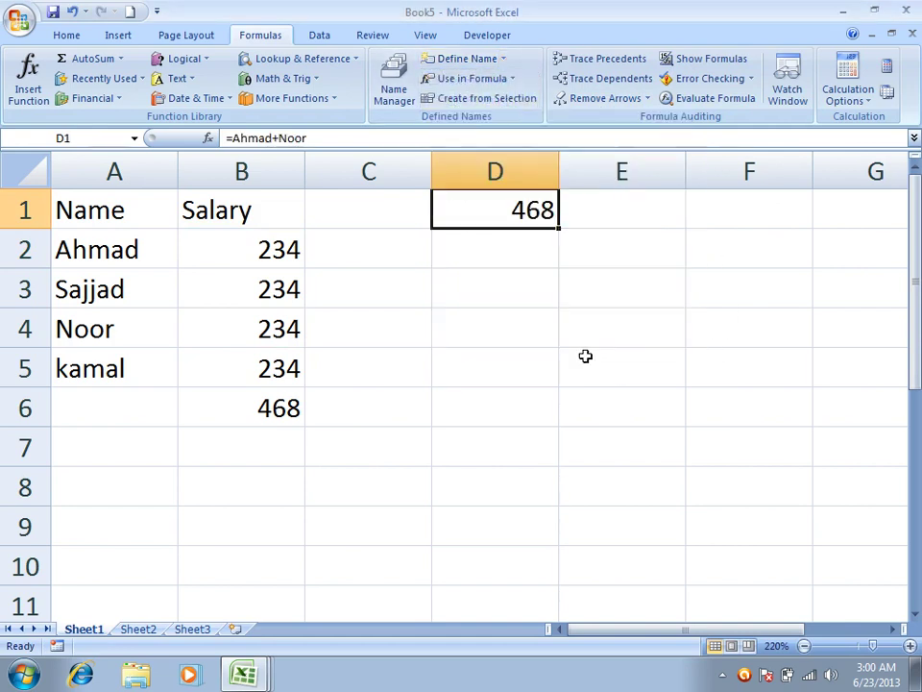
{"action": "double_click", "coordinate": [505, 211]}
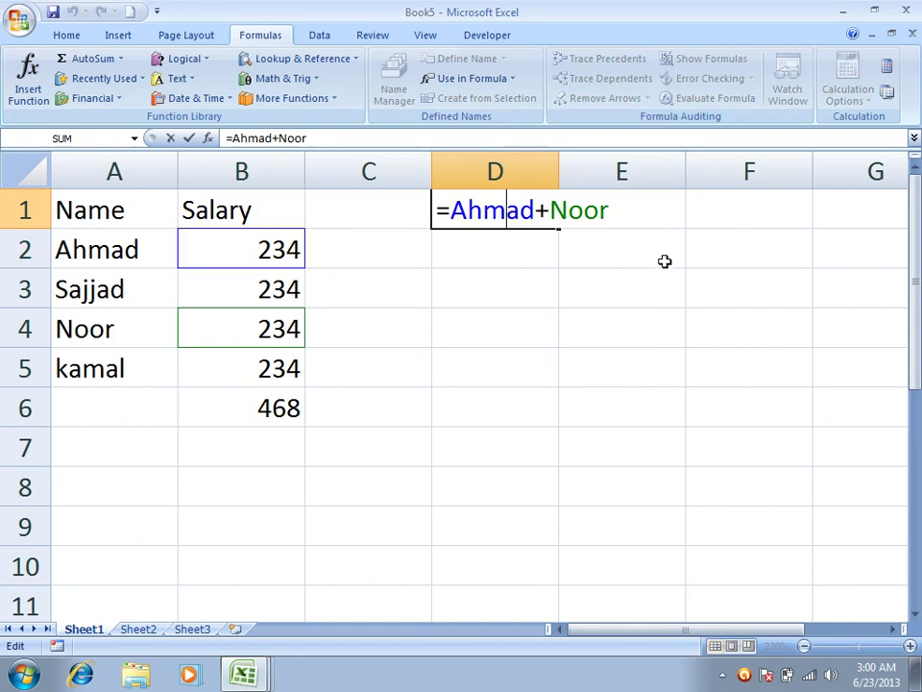
{"action": "key", "text": "Return"}
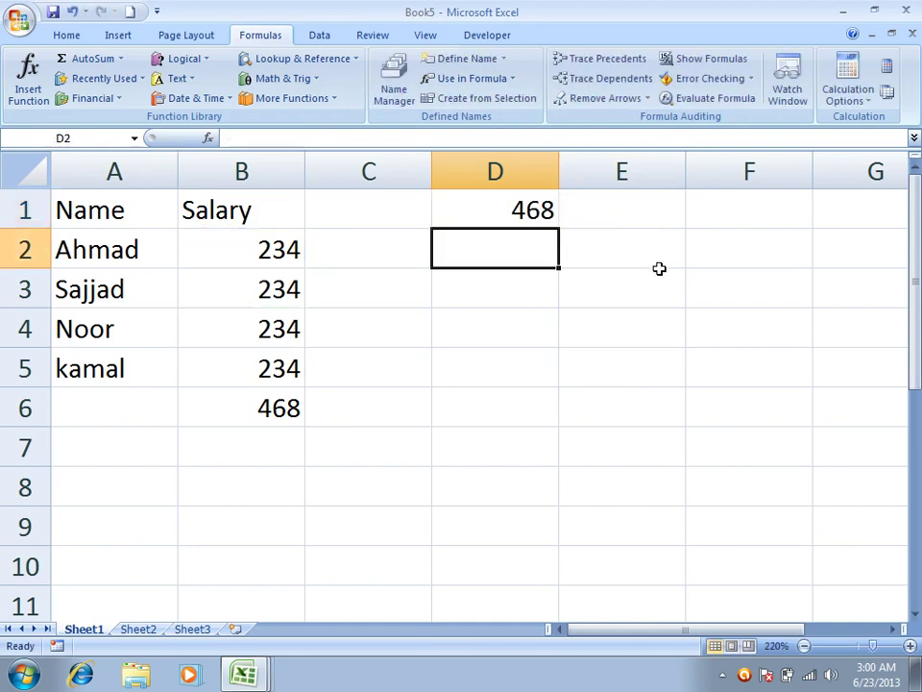
Step: Review the defined names and the cells they refer to in Name Manager
{"action": "left_click", "coordinate": [395, 81]}
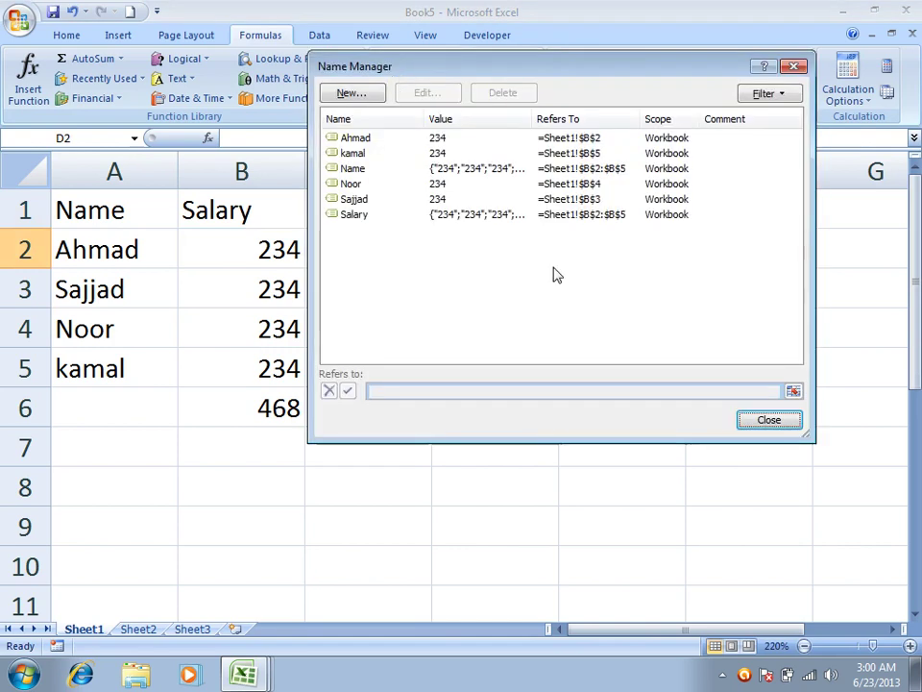
{"action": "left_click_drag", "start_coordinate": [467, 60], "coordinate": [556, 96]}
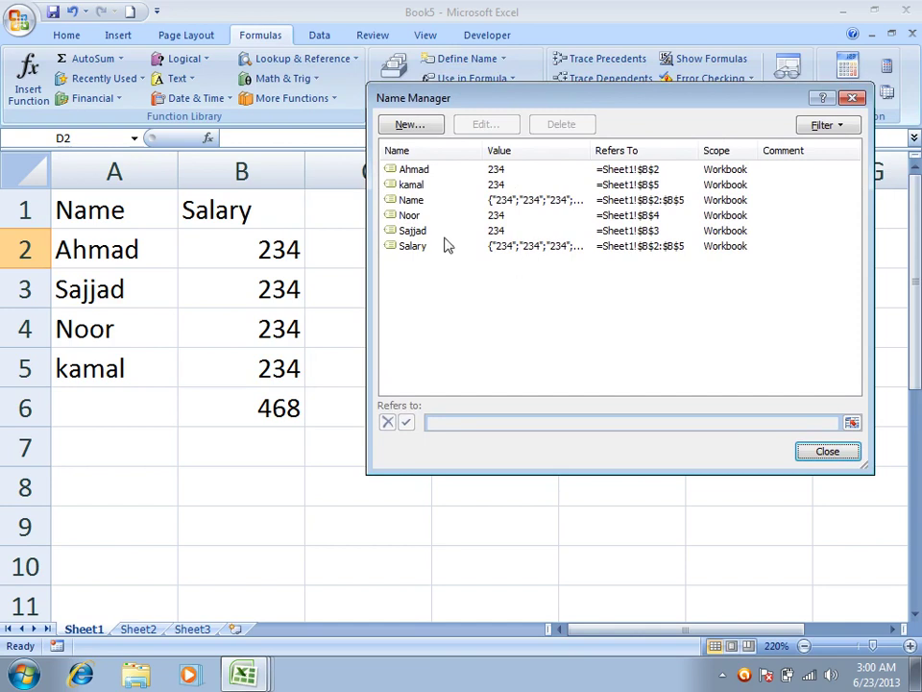
{"action": "left_click", "coordinate": [410, 170]}
{"action": "left_click", "coordinate": [413, 186]}
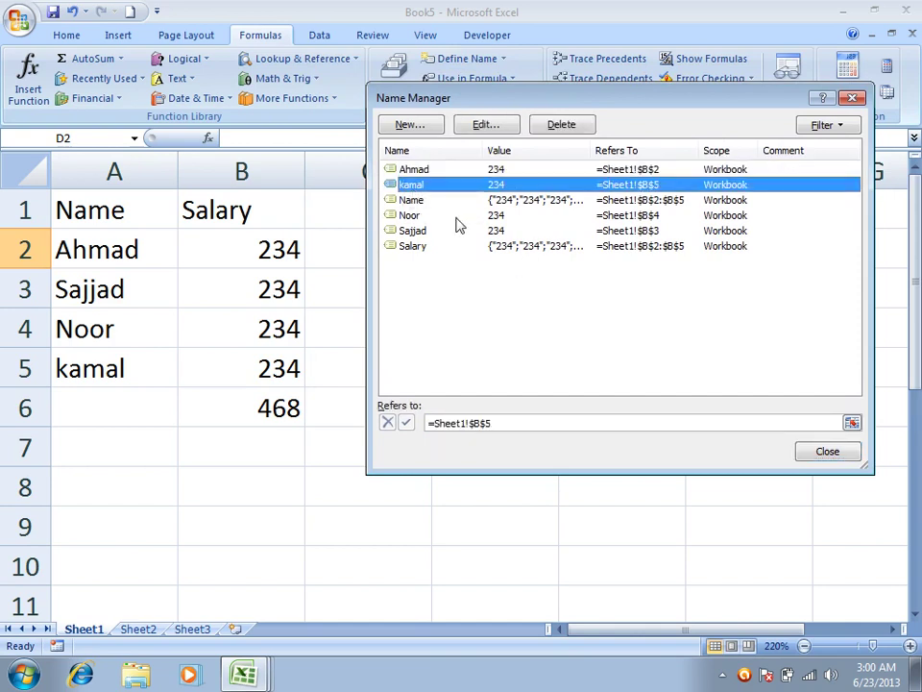
{"action": "left_click", "coordinate": [415, 199]}
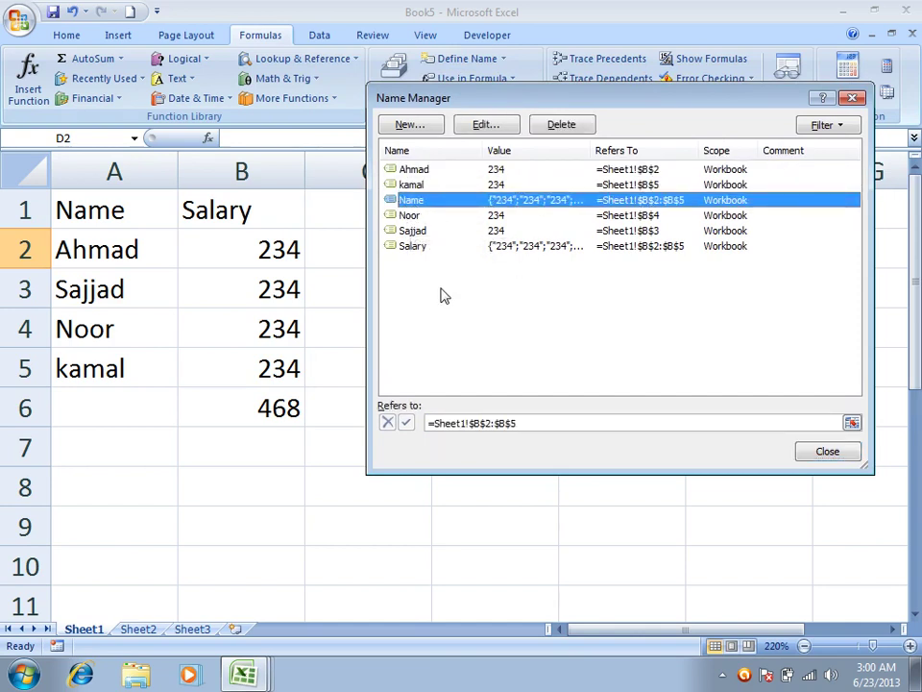
Step: Delete the defined name that refers to cell B2 and close Name Manager
{"action": "left_click", "coordinate": [418, 170]}
{"action": "left_click", "coordinate": [562, 127]}
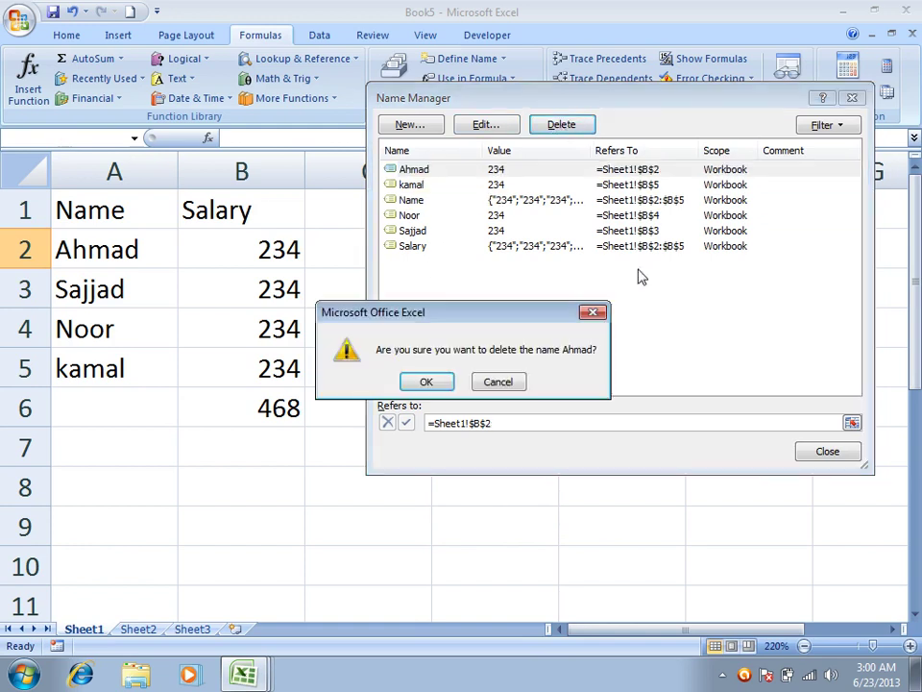
{"action": "left_click", "coordinate": [422, 382]}
{"action": "left_click", "coordinate": [827, 452]}
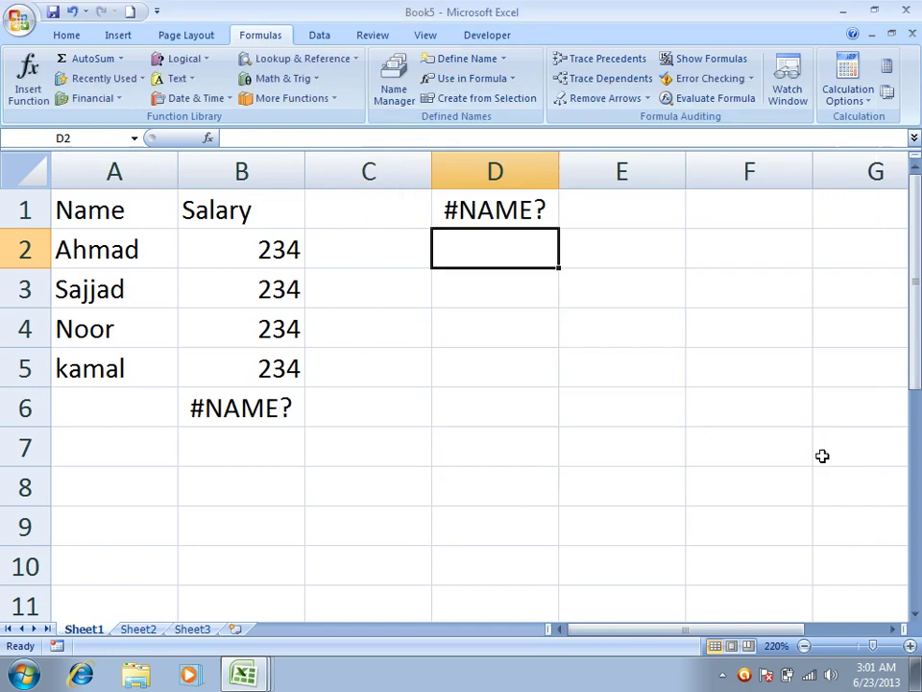
Step: Examine the formulas in D1 and B6 to see which defined names they still use
{"action": "double_click", "coordinate": [502, 213]}
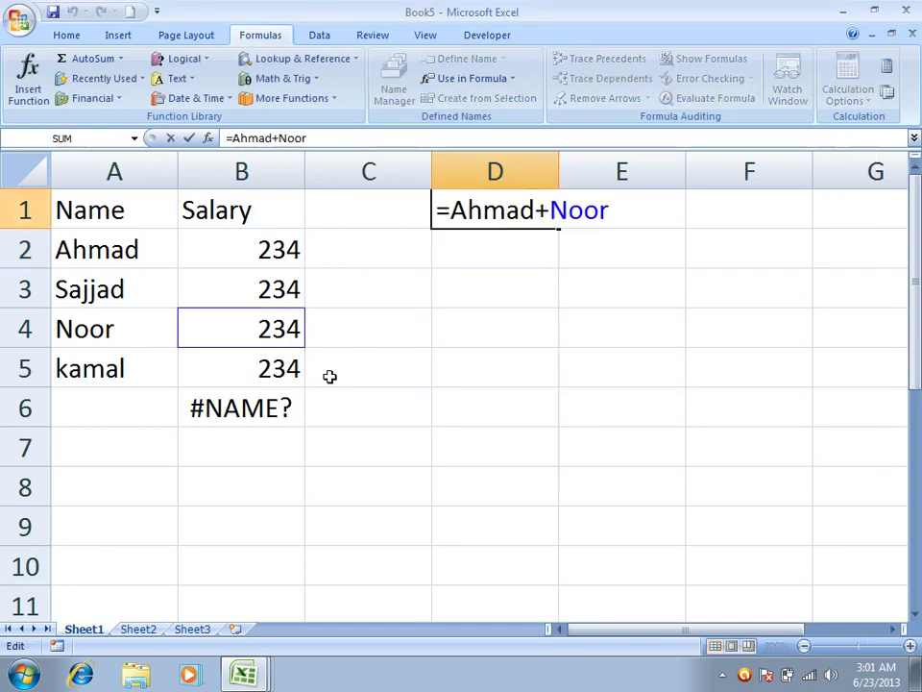
{"action": "left_click", "coordinate": [289, 405]}
{"action": "double_click", "coordinate": [289, 405]}
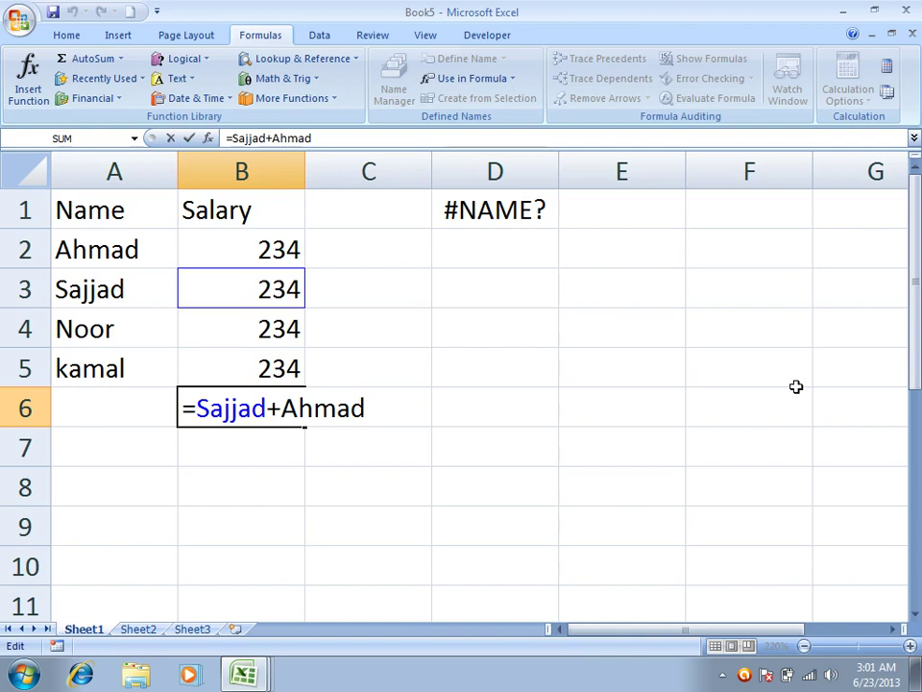
{"action": "key", "text": "Return"}
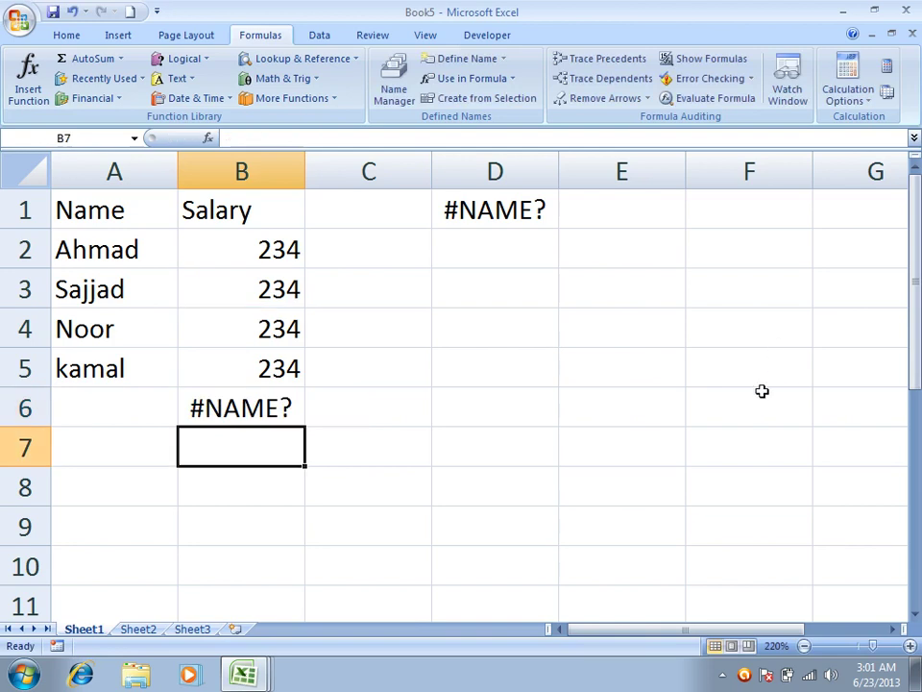
Step: Recreate the workbook-scoped name for B2 from its row label in Name Manager, and check the formula in D1
{"action": "left_click", "coordinate": [249, 248]}
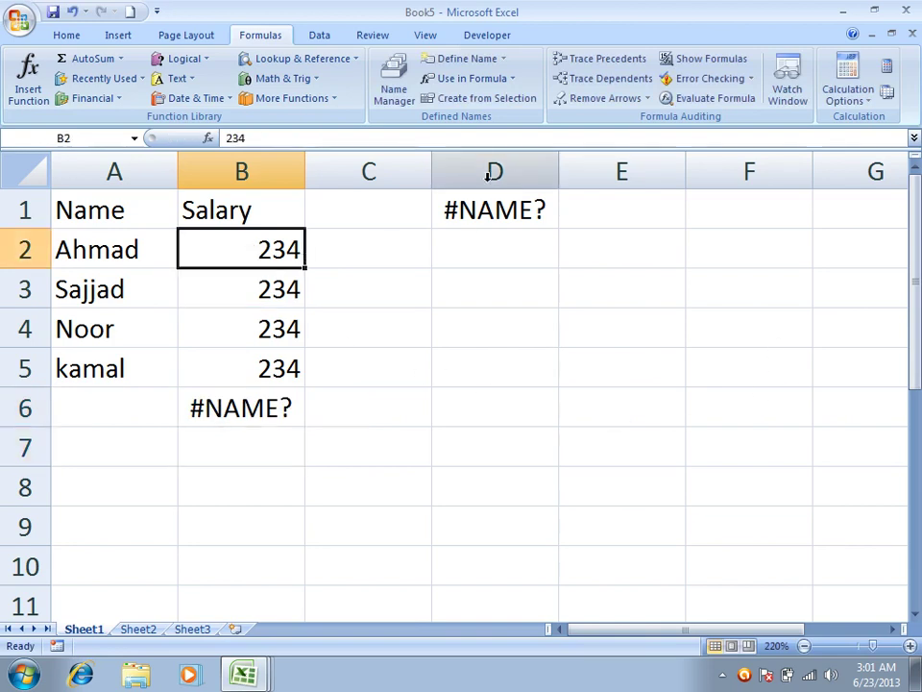
{"action": "left_click", "coordinate": [393, 88]}
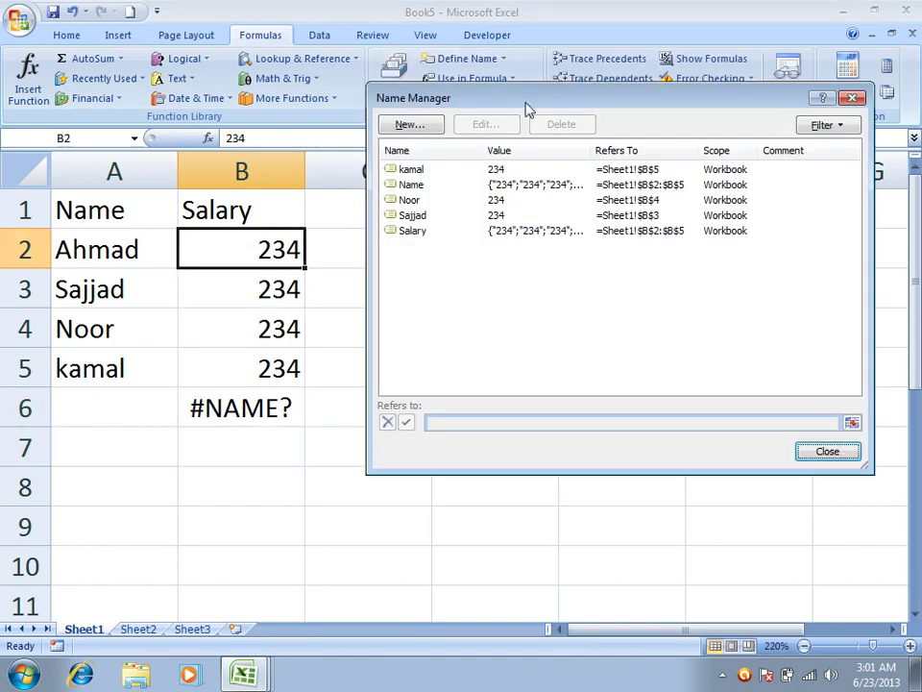
{"action": "left_click", "coordinate": [407, 124]}
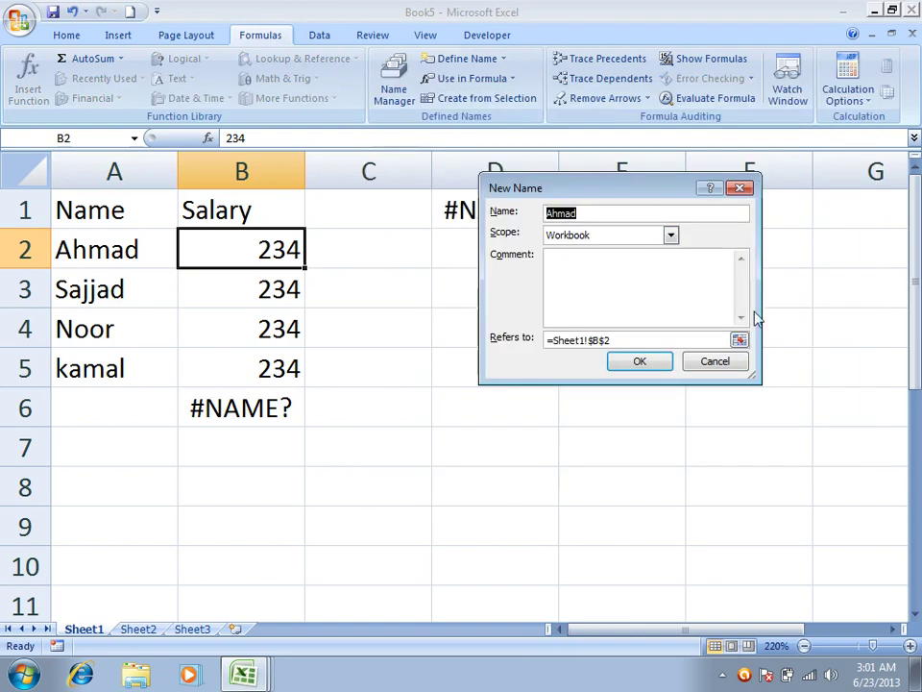
{"action": "left_click", "coordinate": [624, 363]}
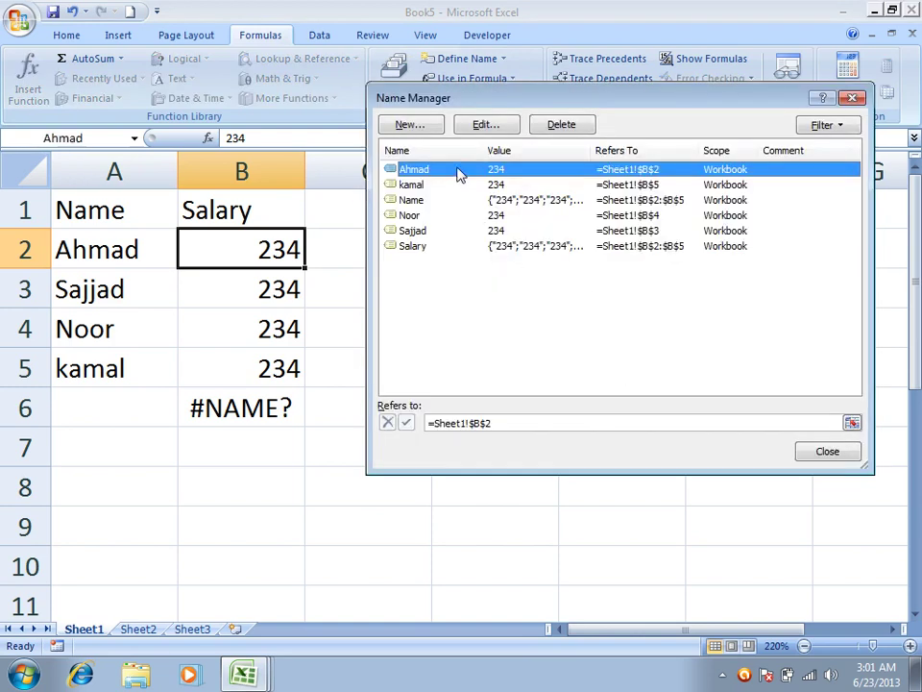
{"action": "left_click", "coordinate": [830, 454]}
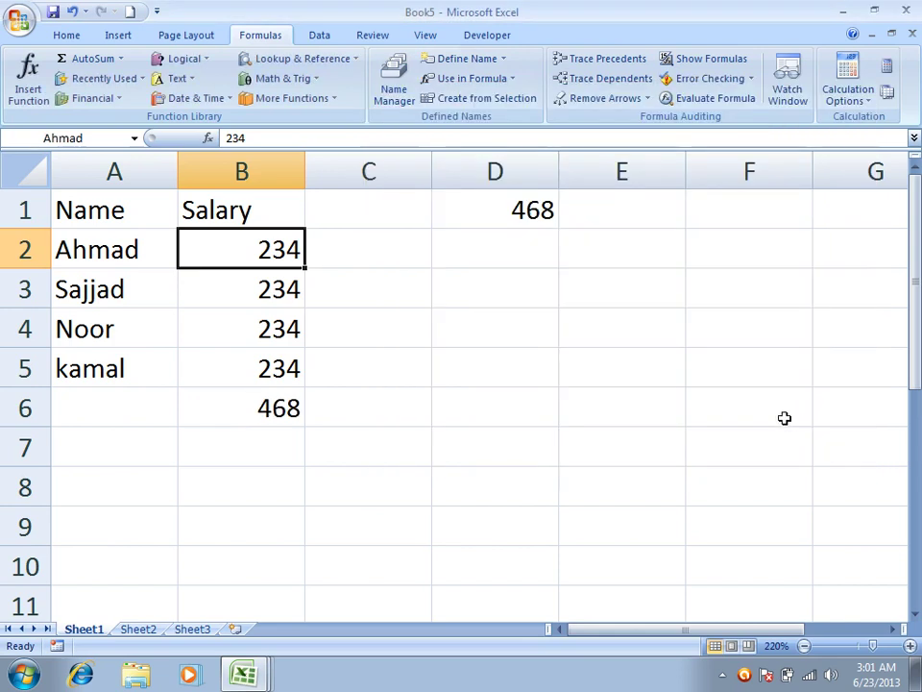
{"action": "double_click", "coordinate": [517, 203]}
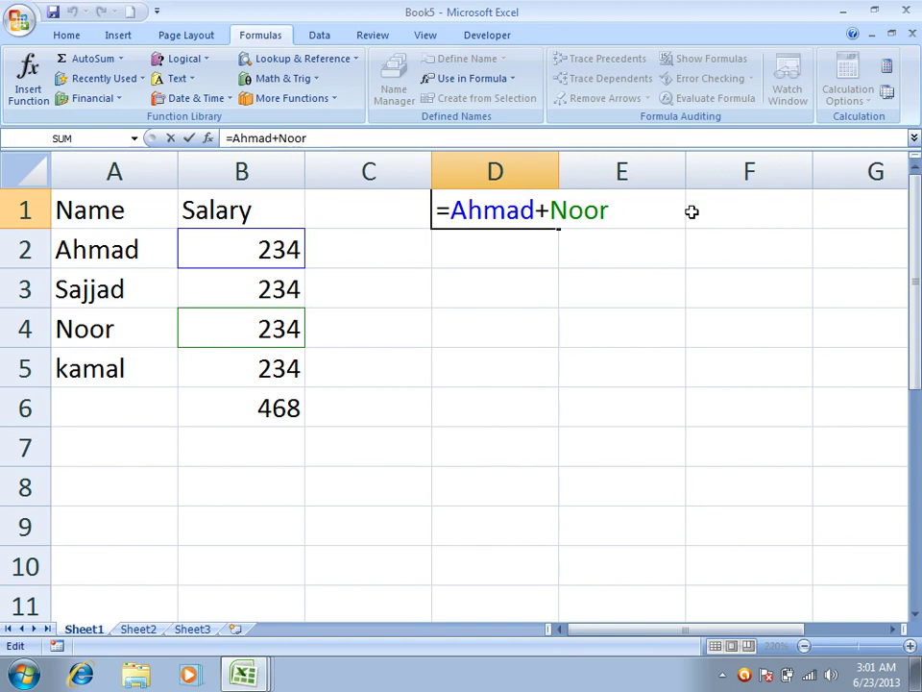
{"action": "key", "text": "Return"}
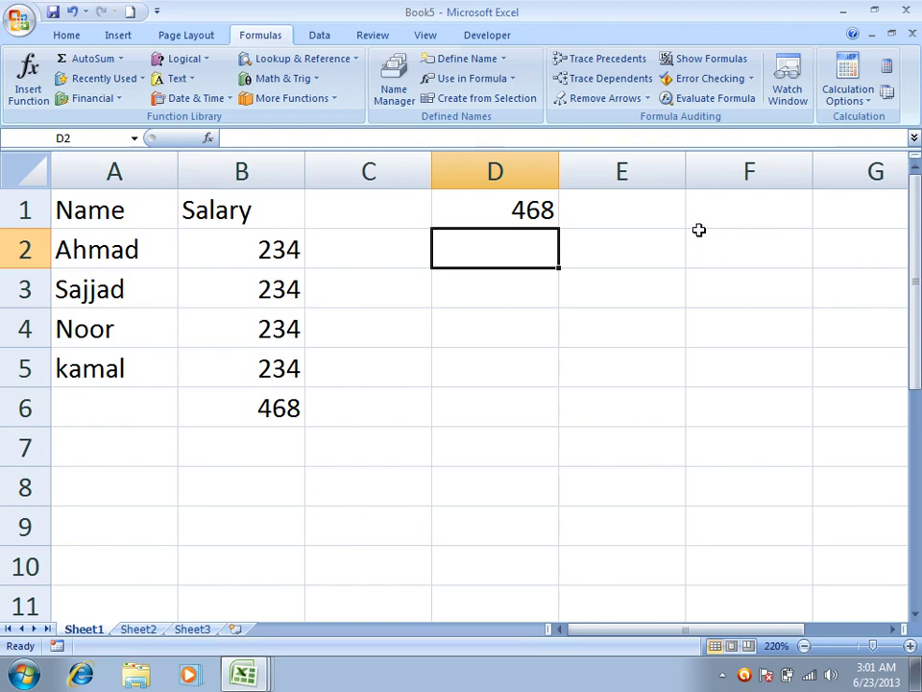
Step: Review the edit settings of the name for B2 and the filter options in Name Manager without changing anything
{"action": "left_click", "coordinate": [394, 85]}
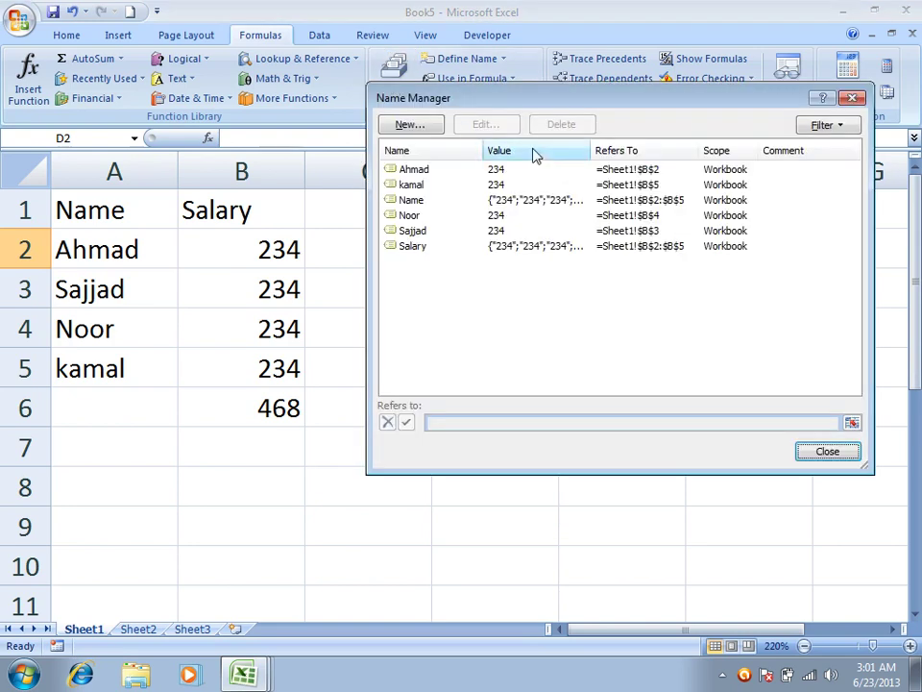
{"action": "left_click", "coordinate": [454, 173]}
{"action": "left_click", "coordinate": [485, 124]}
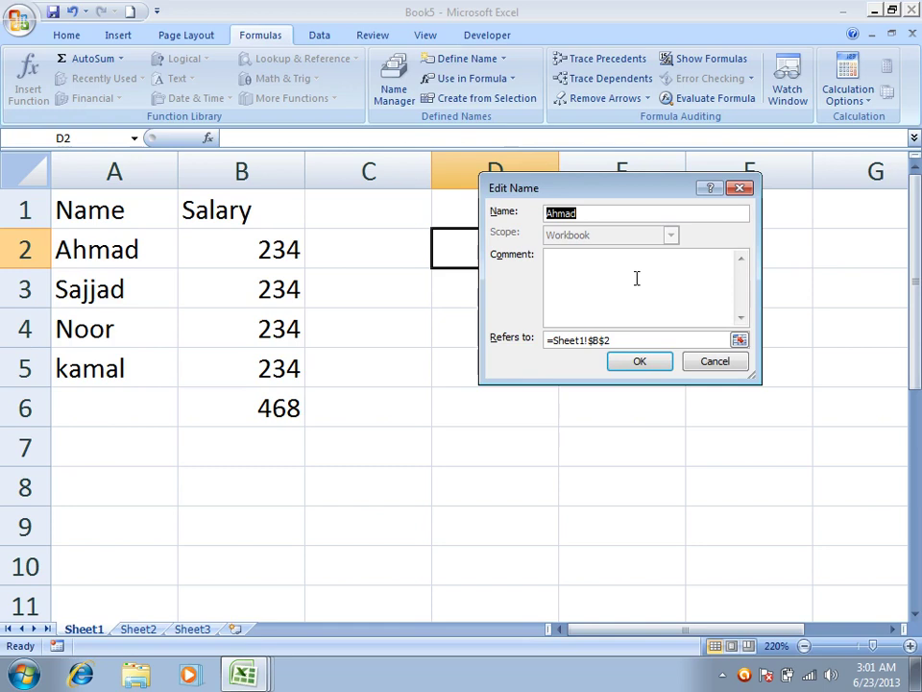
{"action": "key", "text": "Escape"}
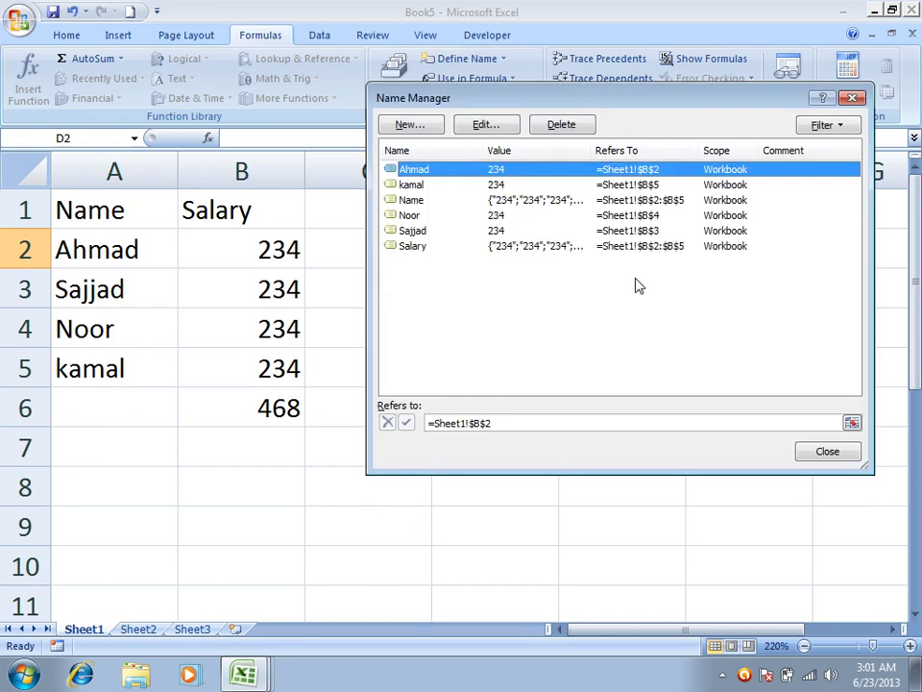
{"action": "left_click", "coordinate": [824, 125]}
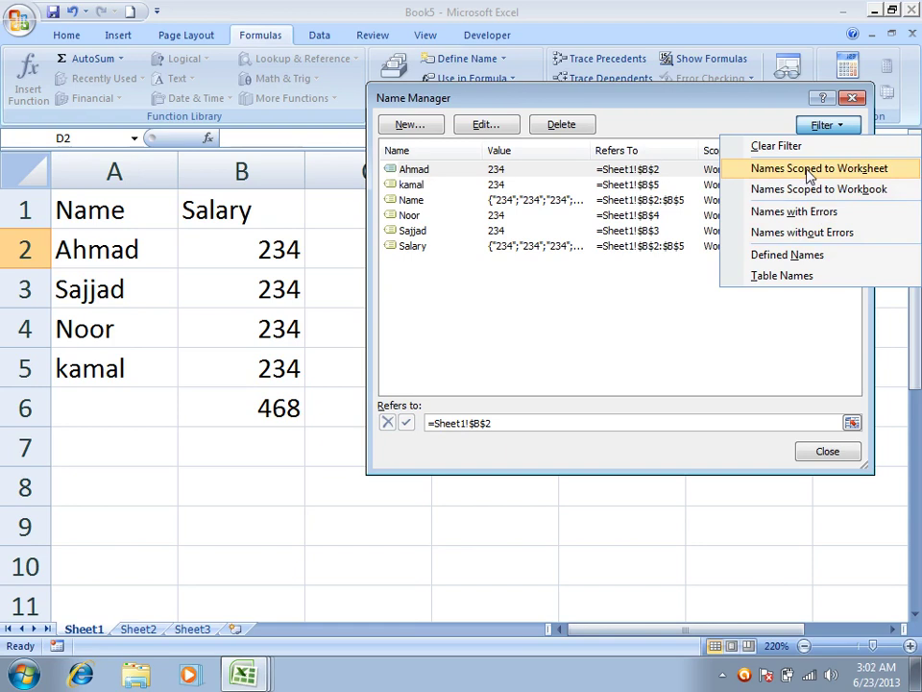
{"action": "key", "text": "Escape"}
{"action": "key", "text": "Escape"}
Step: Copy the Name and Salary table in A1:B5 to the range starting at D1
{"action": "left_click_drag", "start_coordinate": [106, 206], "coordinate": [241, 351]}
{"action": "key", "text": "ctrl+c"}
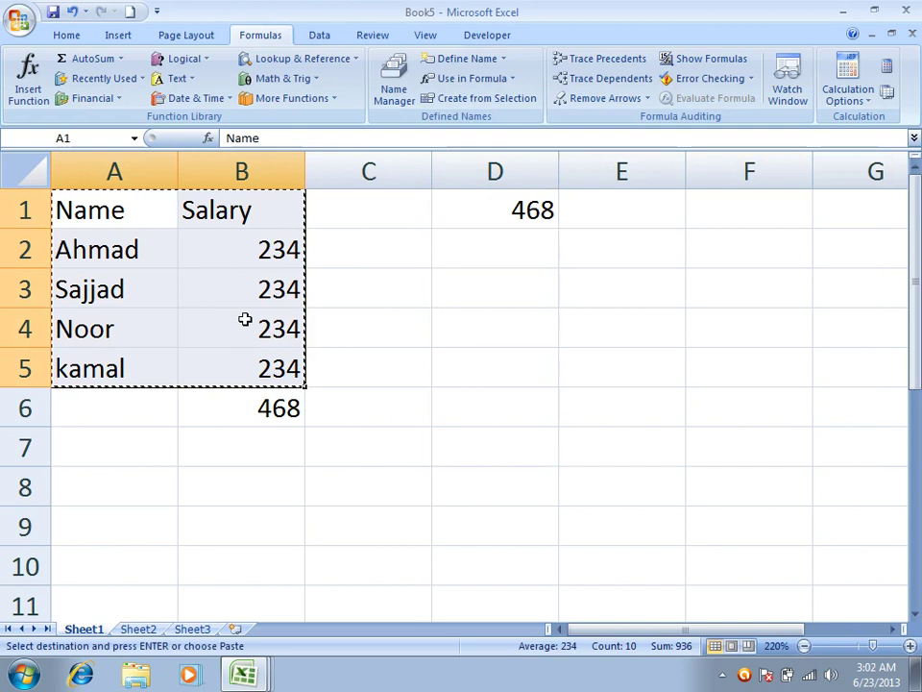
{"action": "left_click", "coordinate": [536, 205]}
{"action": "key", "text": "ctrl+v"}
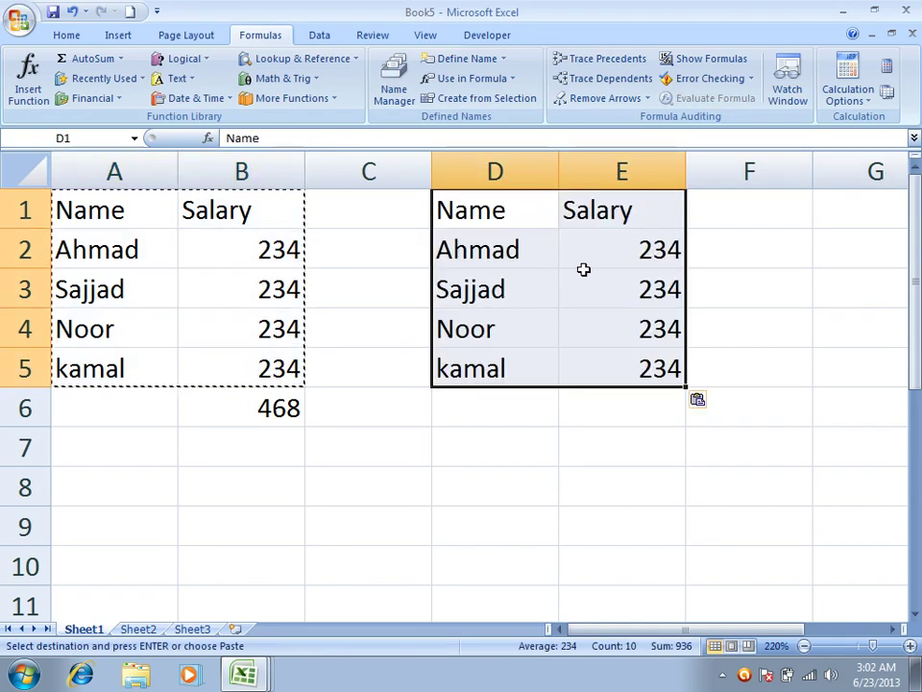
{"action": "key", "text": "Escape"}
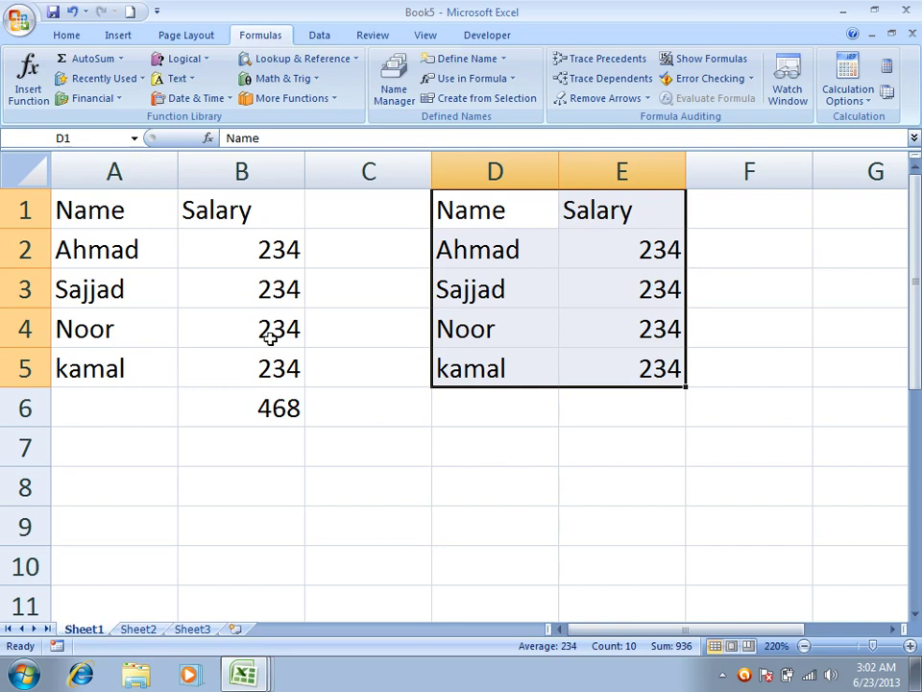
Step: Define the name Data1 for the copied range D1:E5 with Workbook scope
{"action": "left_click", "coordinate": [468, 60]}
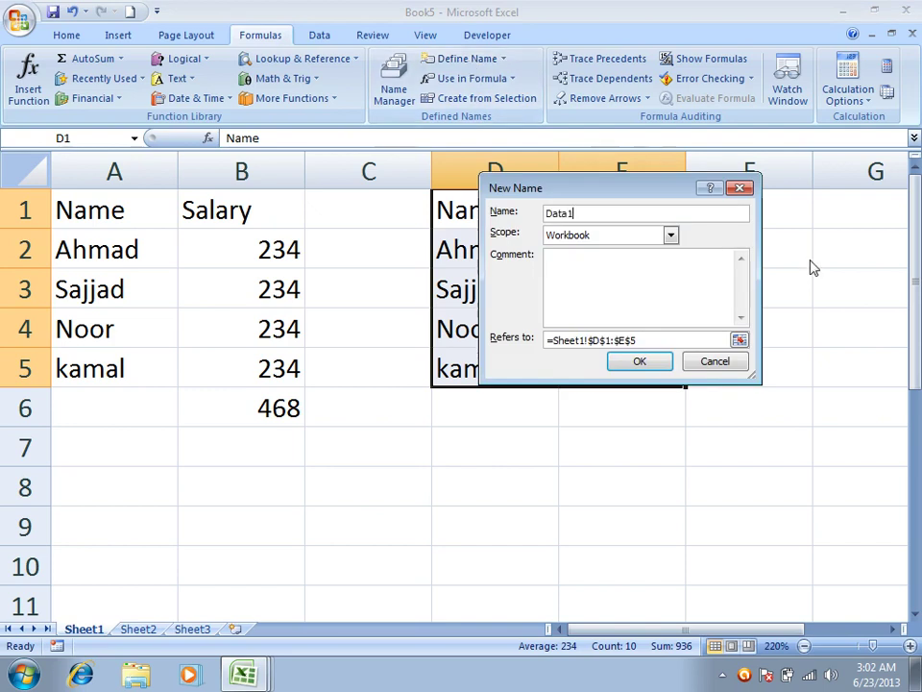
Step: Define the name Data1 for D1:E5 with Sheet1 scope and comment "Only in Sheet No. 1 the data1 can be used for calculation in formula."
{"action": "type", "text": "Data1"}
{"action": "left_click", "coordinate": [580, 237]}
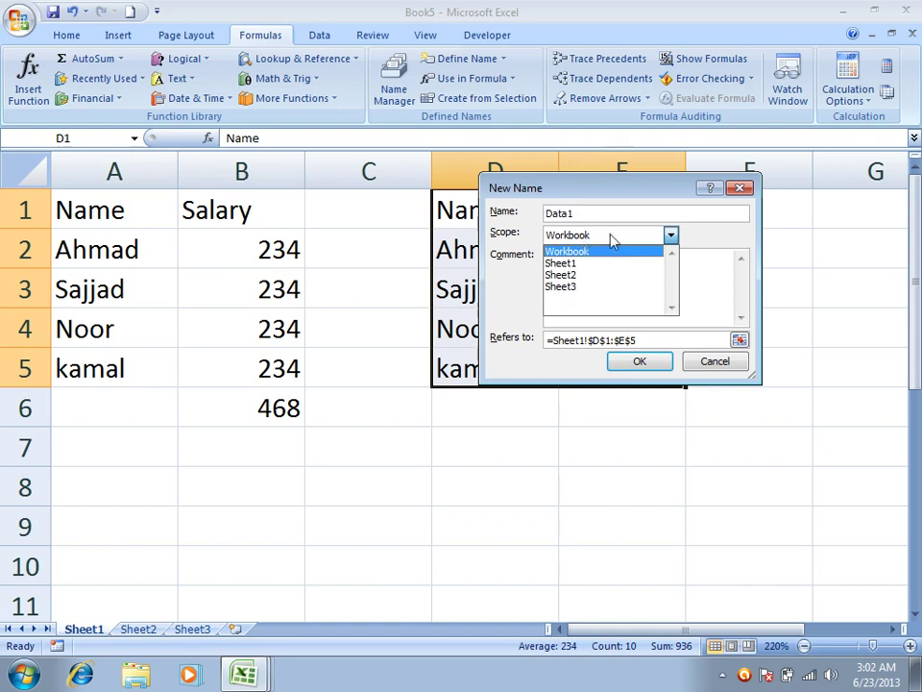
{"action": "left_click", "coordinate": [581, 265]}
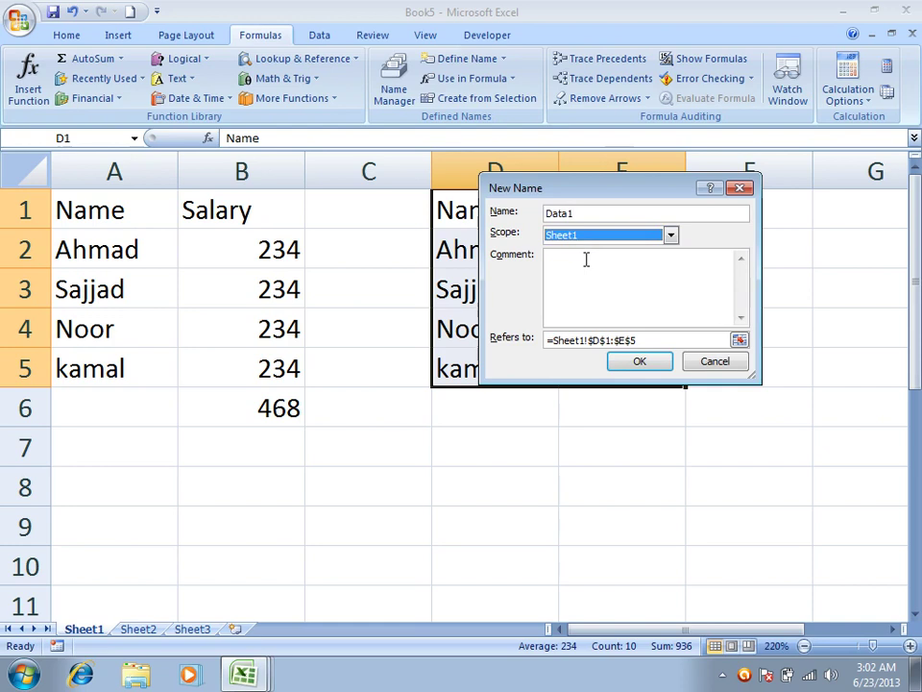
{"action": "left_click", "coordinate": [606, 281]}
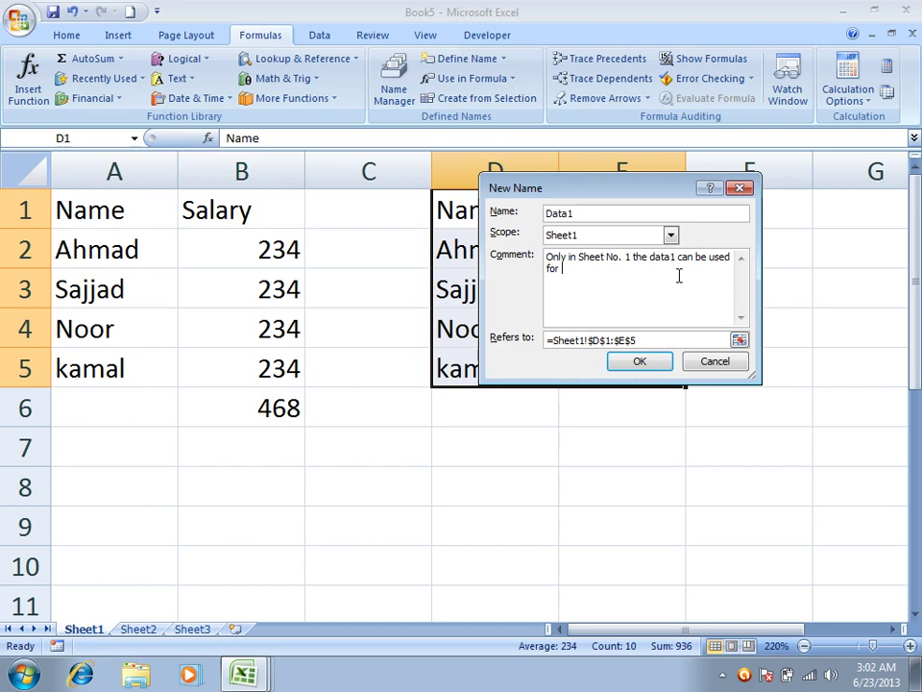
{"action": "type", "text": "ormula."}
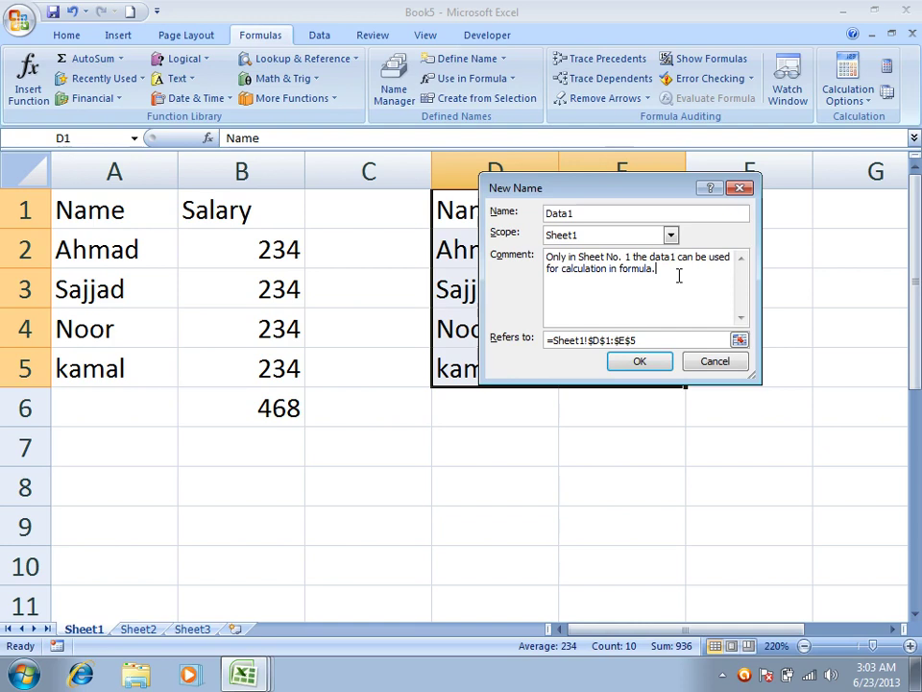
{"action": "left_click", "coordinate": [638, 364]}
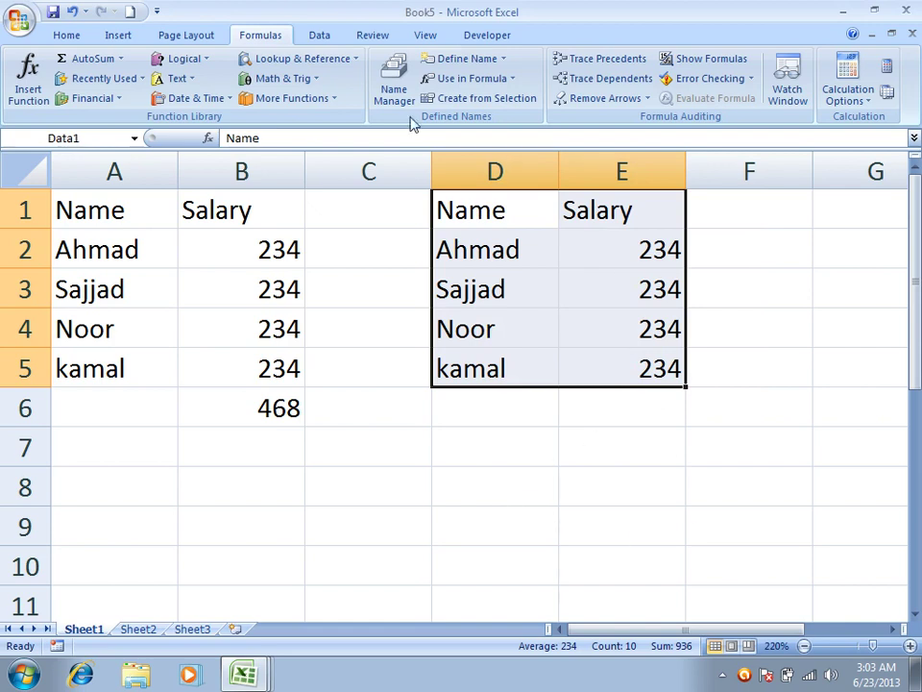
Step: Review the defined names in the Name Manager, comparing the scope of Data1 with that of the other names
{"action": "left_click", "coordinate": [392, 85]}
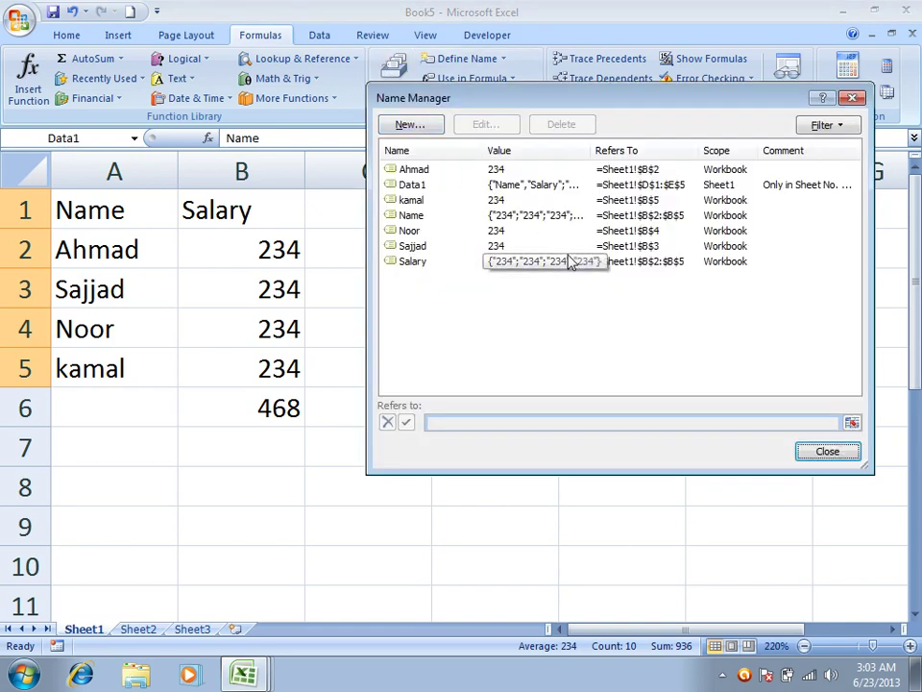
{"action": "left_click", "coordinate": [728, 187]}
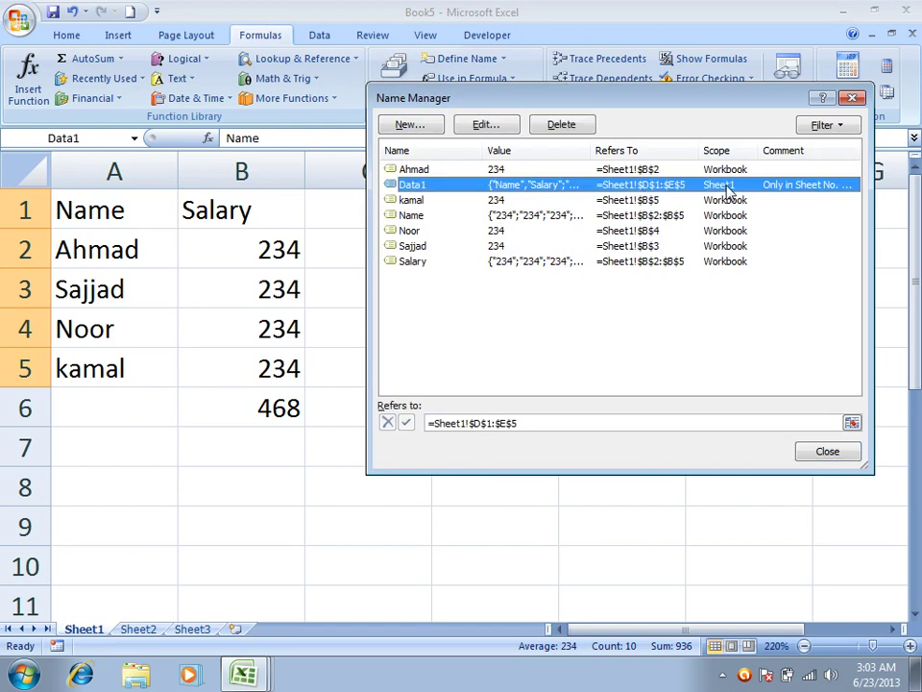
{"action": "left_click", "coordinate": [726, 171]}
{"action": "left_click", "coordinate": [726, 201]}
{"action": "left_click", "coordinate": [726, 216]}
{"action": "left_click", "coordinate": [727, 263]}
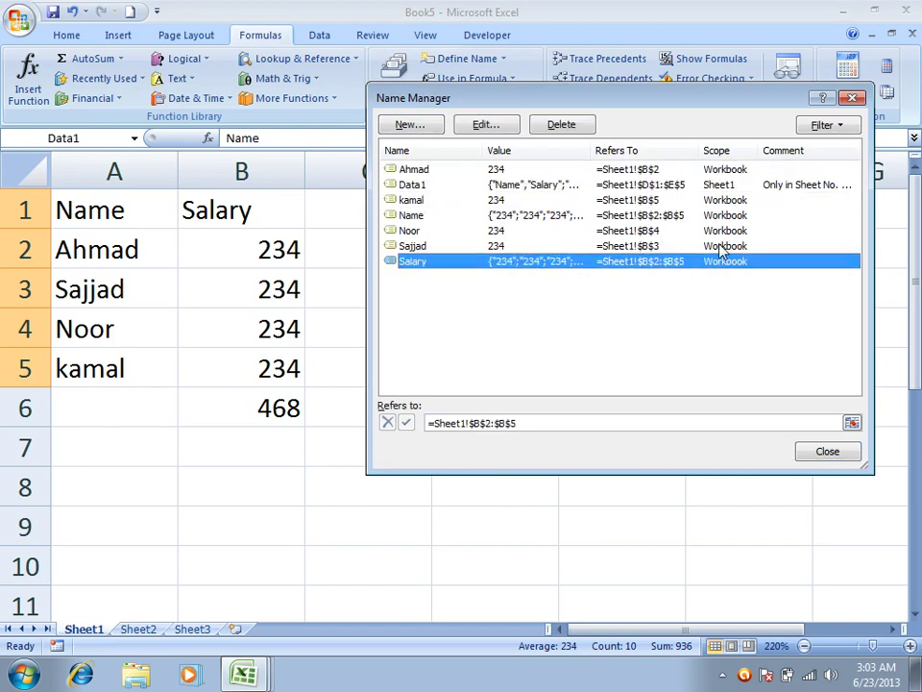
{"action": "left_click", "coordinate": [812, 452]}
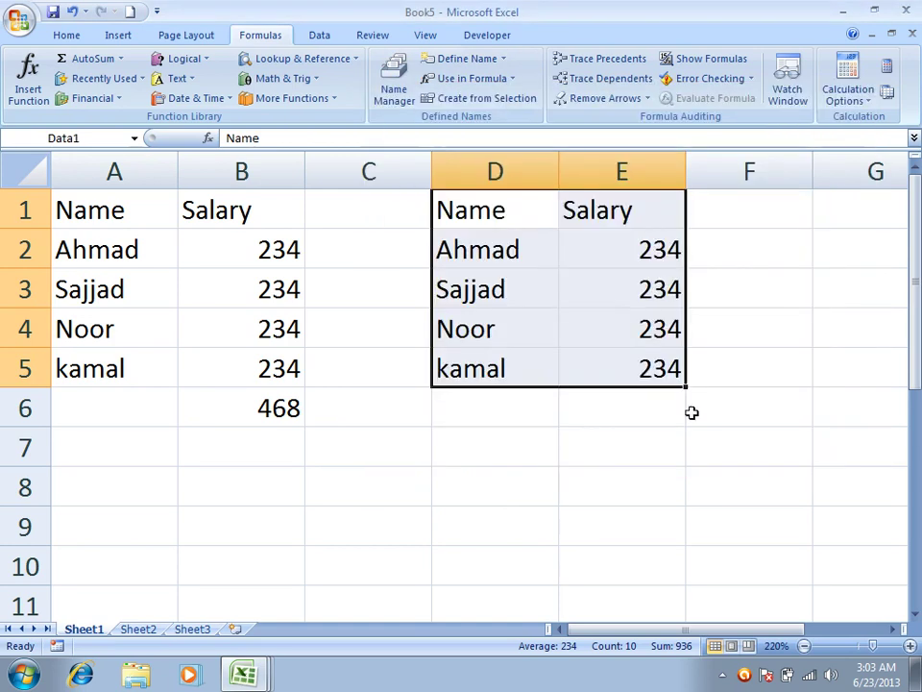
Step: Copy the Name and Salary data in D1:E5 and paste it starting at cell G1
{"action": "key", "text": "ctrl+c"}
{"action": "scroll", "coordinate": [601, 288], "scroll_direction": "down", "scroll_amount": 2, "text": "ctrl"}
{"action": "scroll", "coordinate": [611, 304], "scroll_direction": "down", "scroll_amount": 2, "text": "ctrl"}
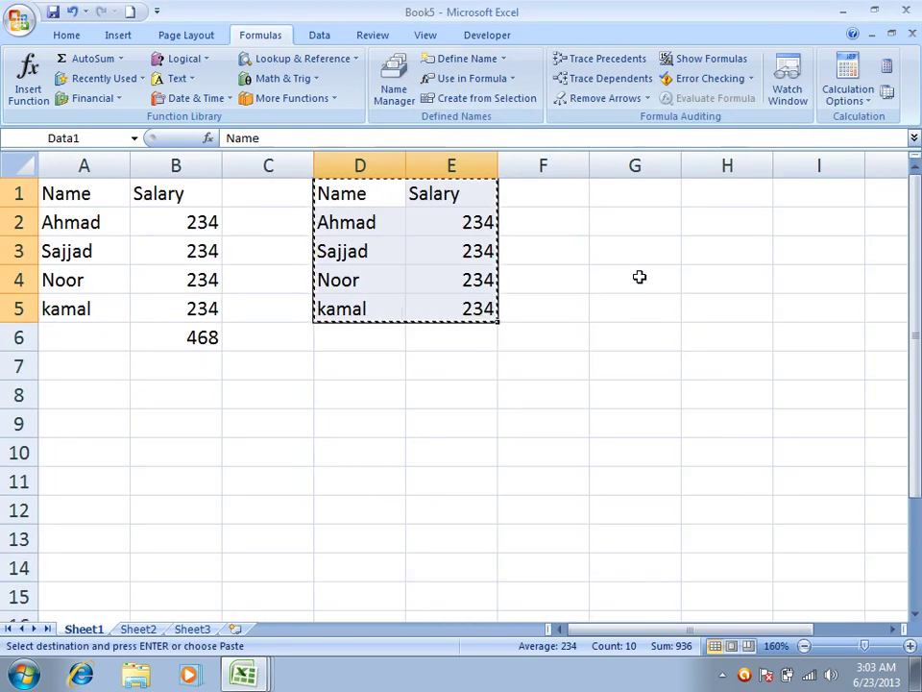
{"action": "left_click", "coordinate": [650, 205]}
{"action": "key", "text": "ctrl+v"}
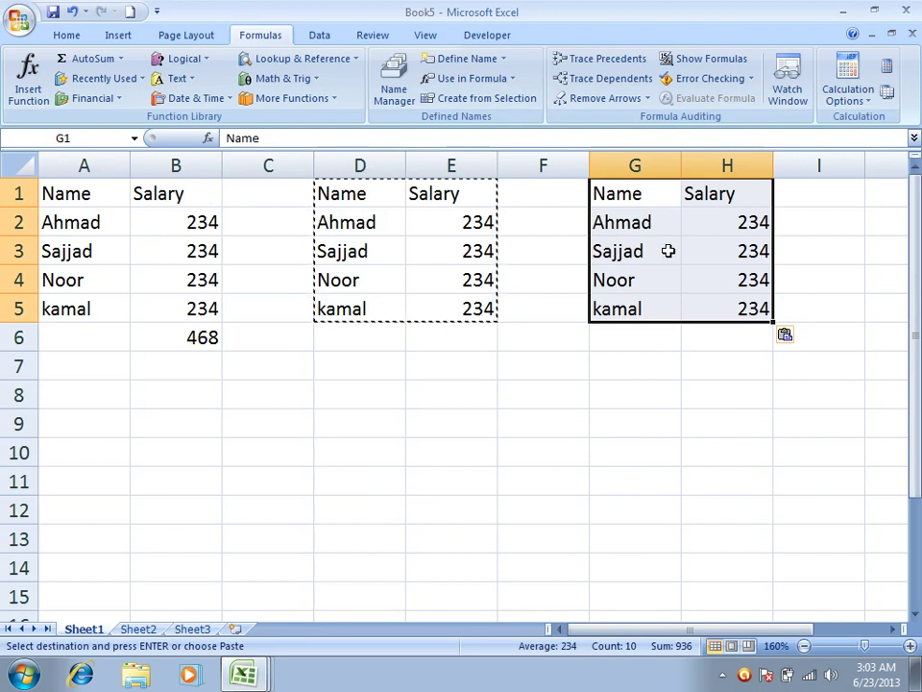
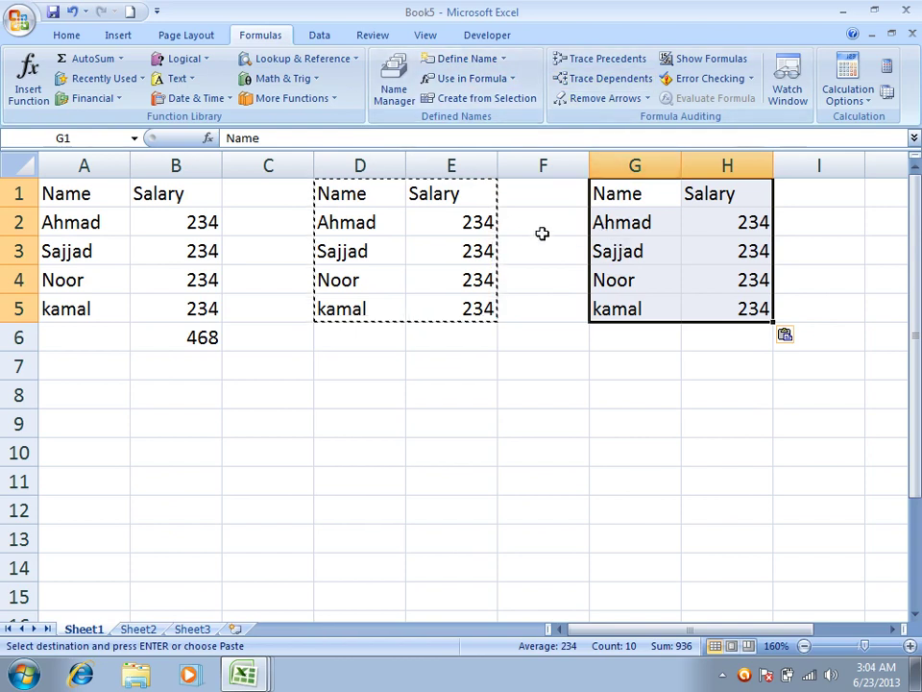
Step: Convert the range G1:H5 into a table with headers and name the table MyData
{"action": "left_click", "coordinate": [119, 36]}
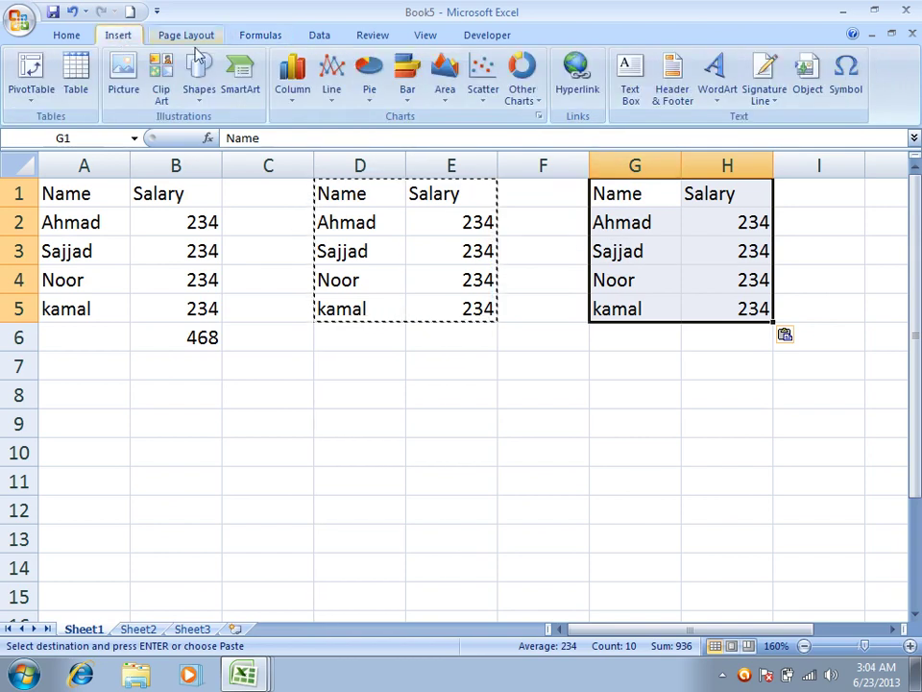
{"action": "left_click", "coordinate": [77, 77]}
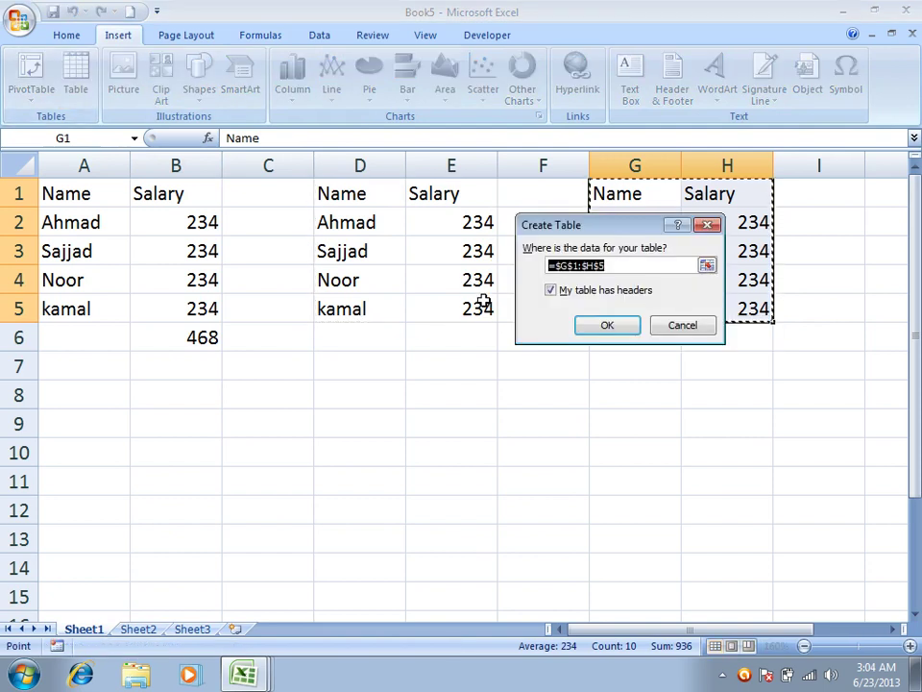
{"action": "left_click", "coordinate": [608, 327]}
{"action": "left_click", "coordinate": [52, 78]}
{"action": "type", "text": "MyData"}
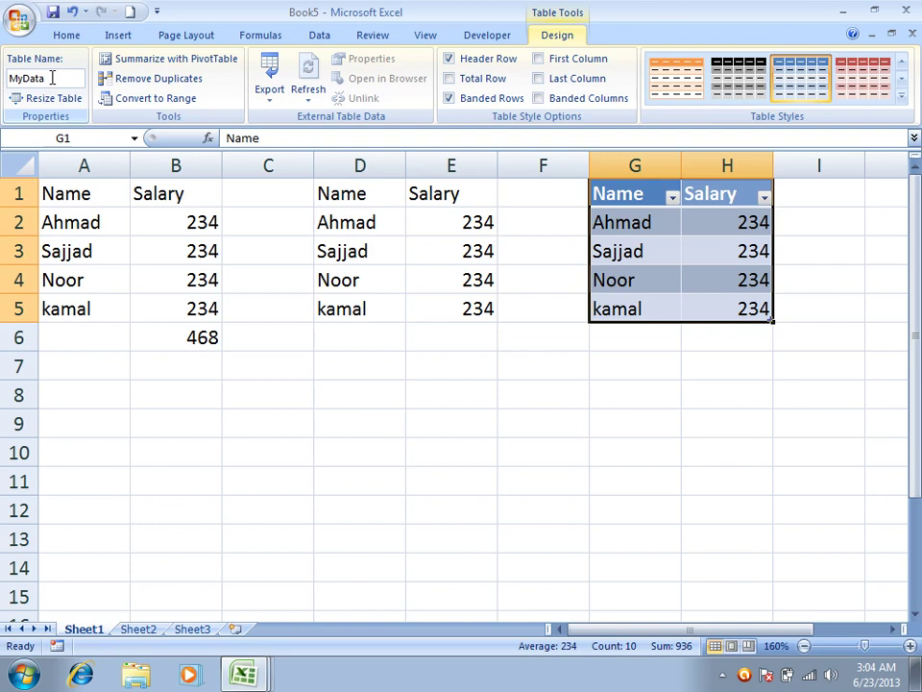
Step: Enter the formula =SUM(MyData) in cell E8 and check its table reference
{"action": "left_click", "coordinate": [466, 400]}
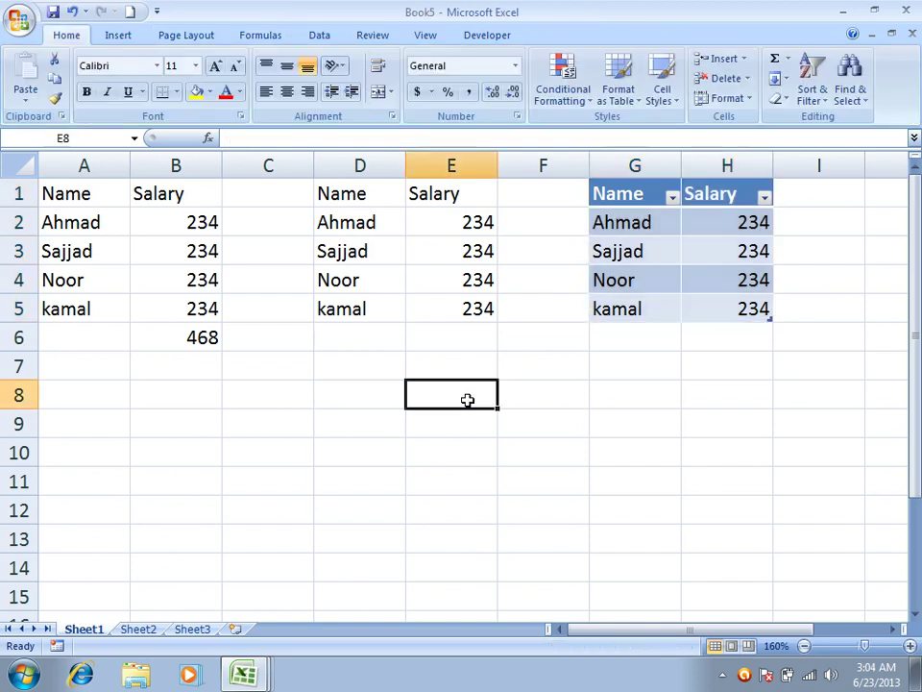
{"action": "type", "text": "=sum("}
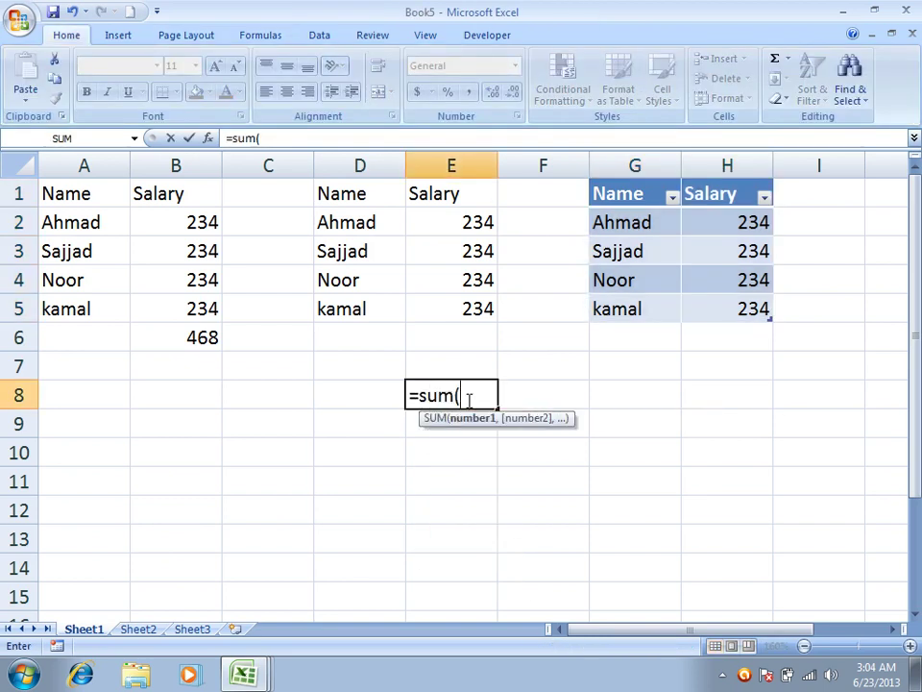
{"action": "type", "text": "Mydata"}
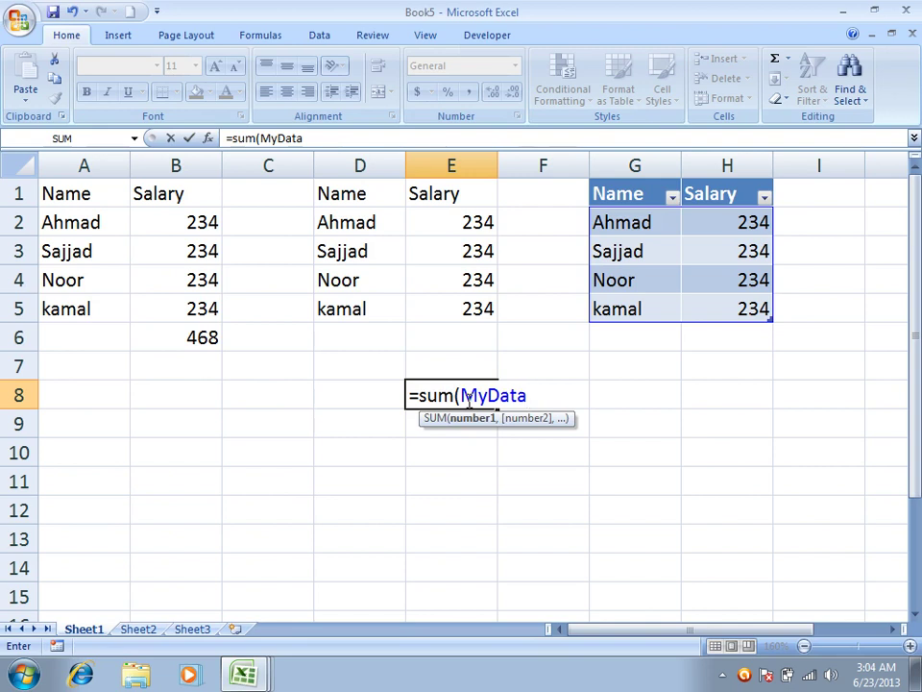
{"action": "key", "text": "Return"}
{"action": "double_click", "coordinate": [466, 399]}
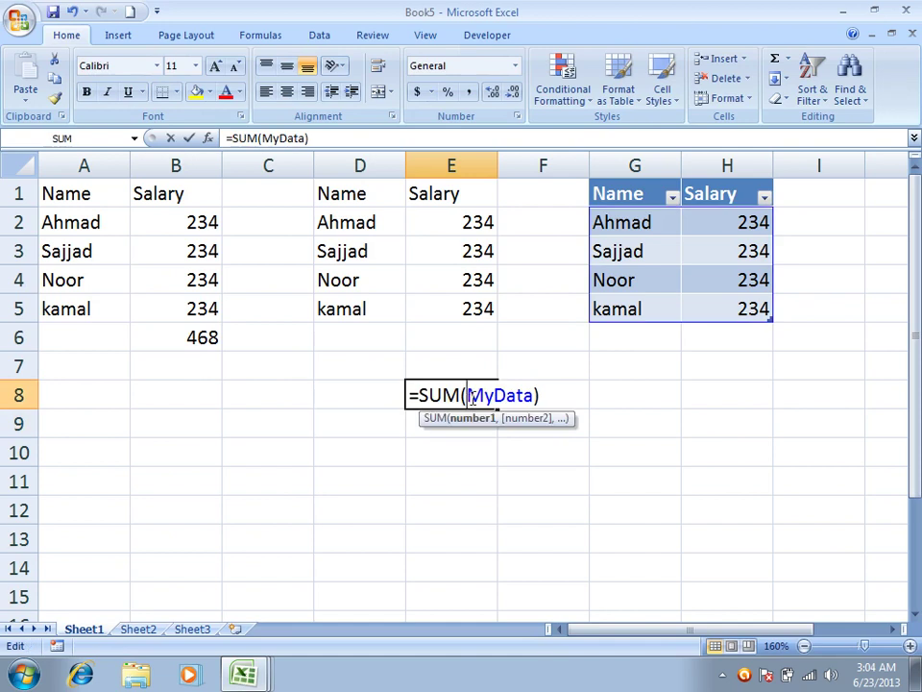
{"action": "key", "text": "Return"}
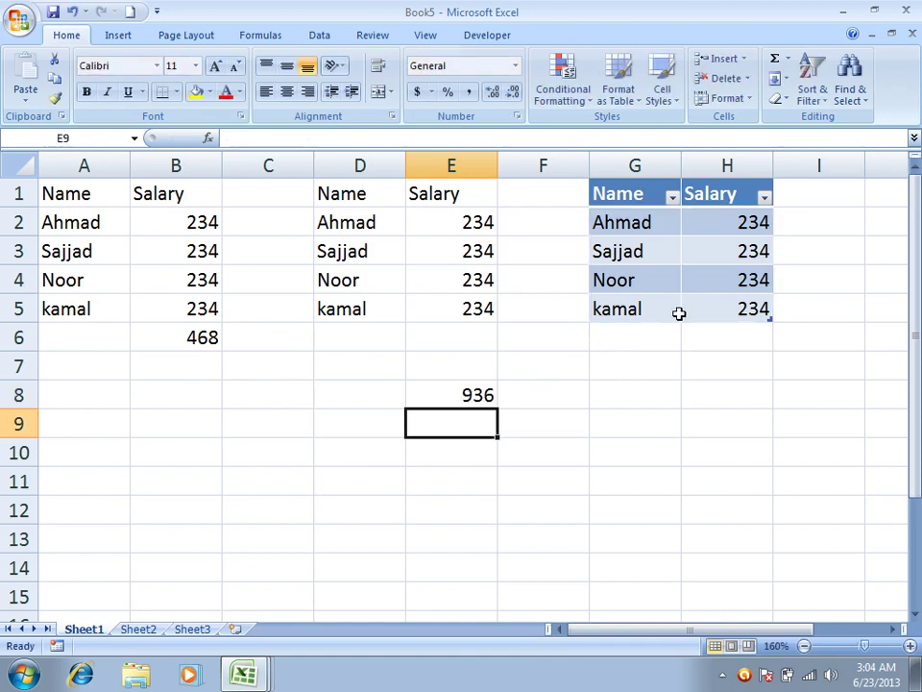
Step: Enter the formula =sddsf+2343, which uses an undefined name, in cell D10
{"action": "left_click", "coordinate": [329, 448]}
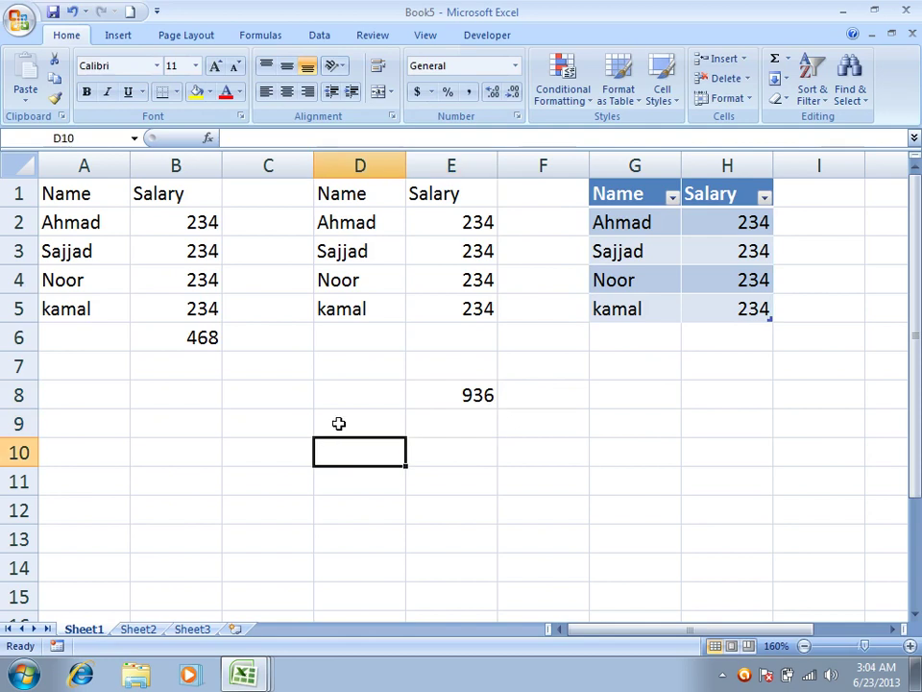
{"action": "type", "text": "=sddsf+"}
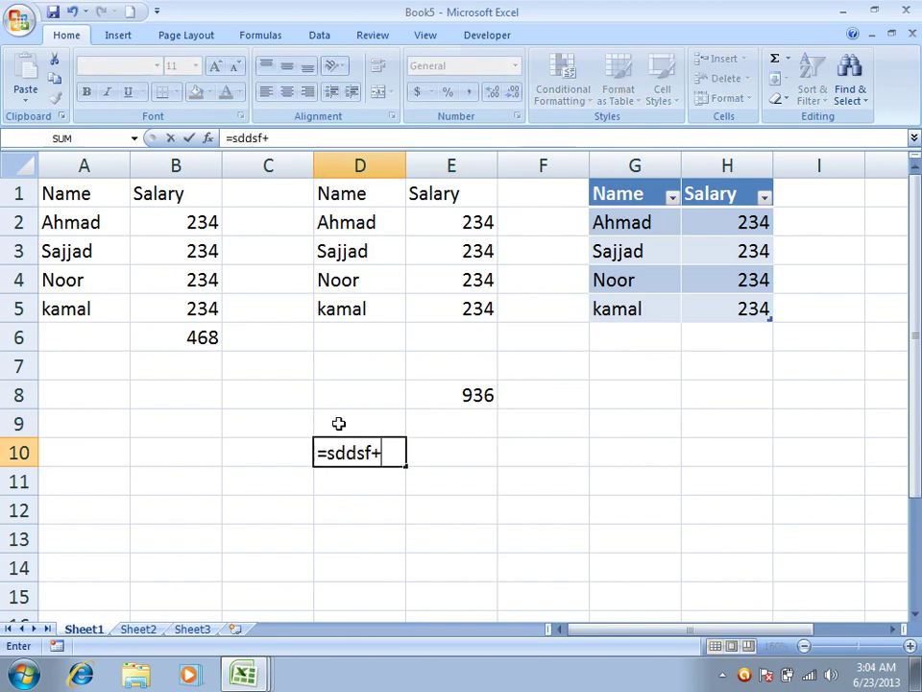
{"action": "key", "text": "Return"}
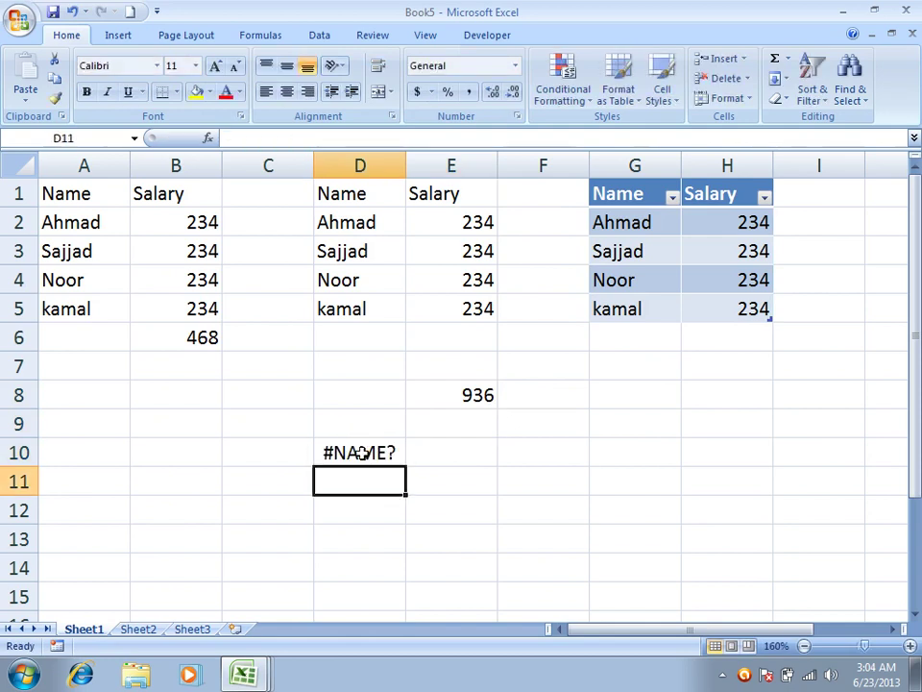
Step: Define the workbook-scoped name MyError for cell D10 through the Name Manager
{"action": "left_click", "coordinate": [362, 452]}
{"action": "left_click", "coordinate": [263, 35]}
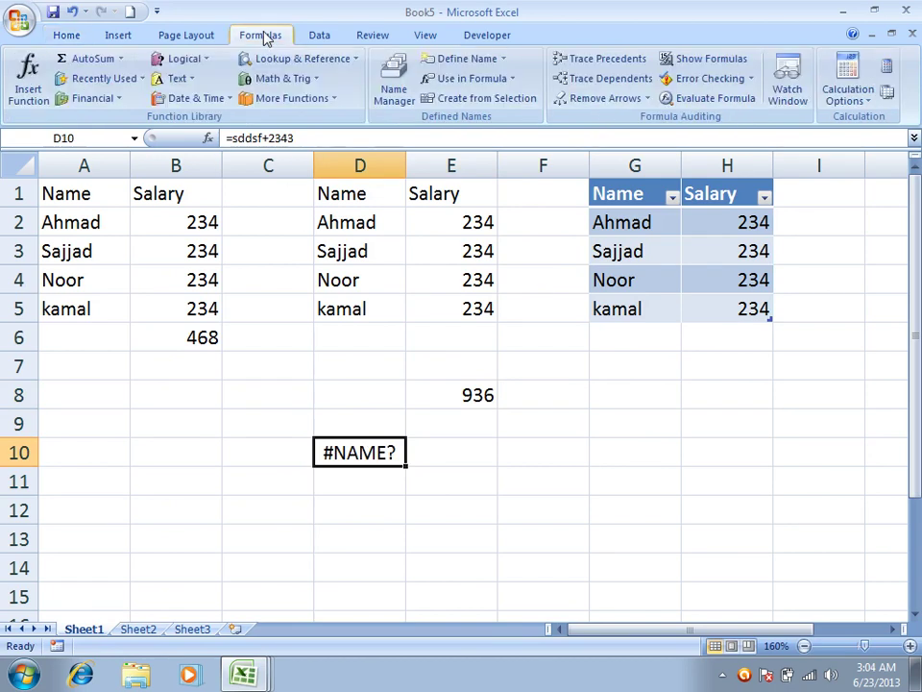
{"action": "left_click", "coordinate": [393, 85]}
{"action": "left_click", "coordinate": [409, 125]}
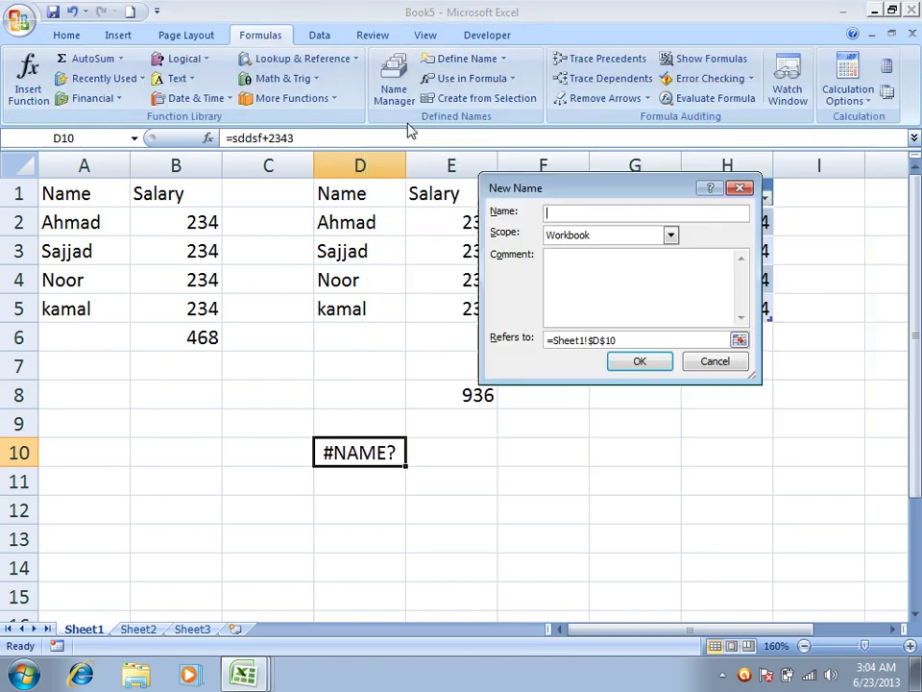
{"action": "type", "text": "MyErrr"}
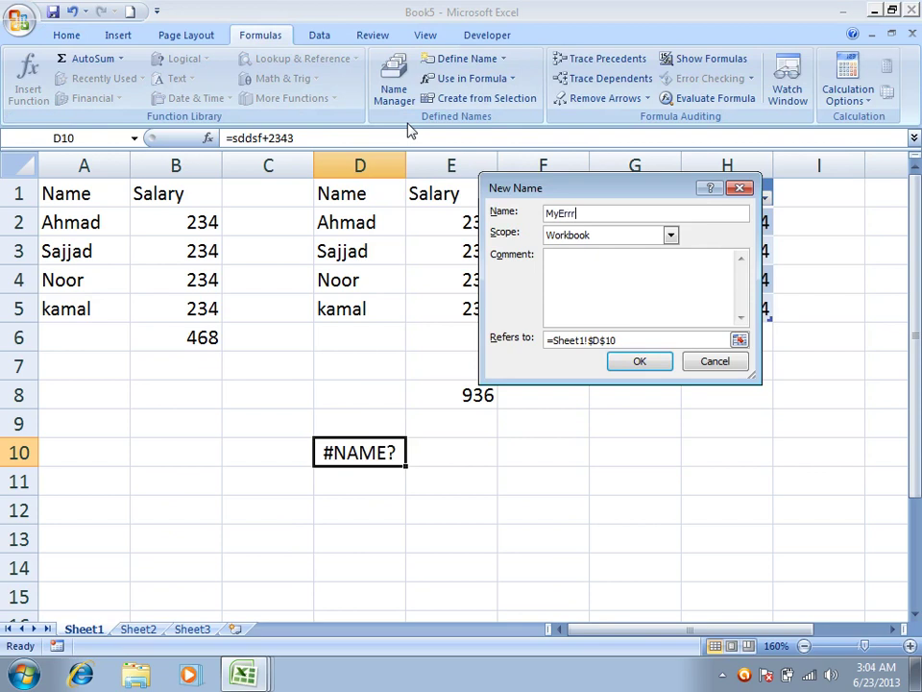
{"action": "type", "text": "or"}
{"action": "left_click", "coordinate": [642, 362]}
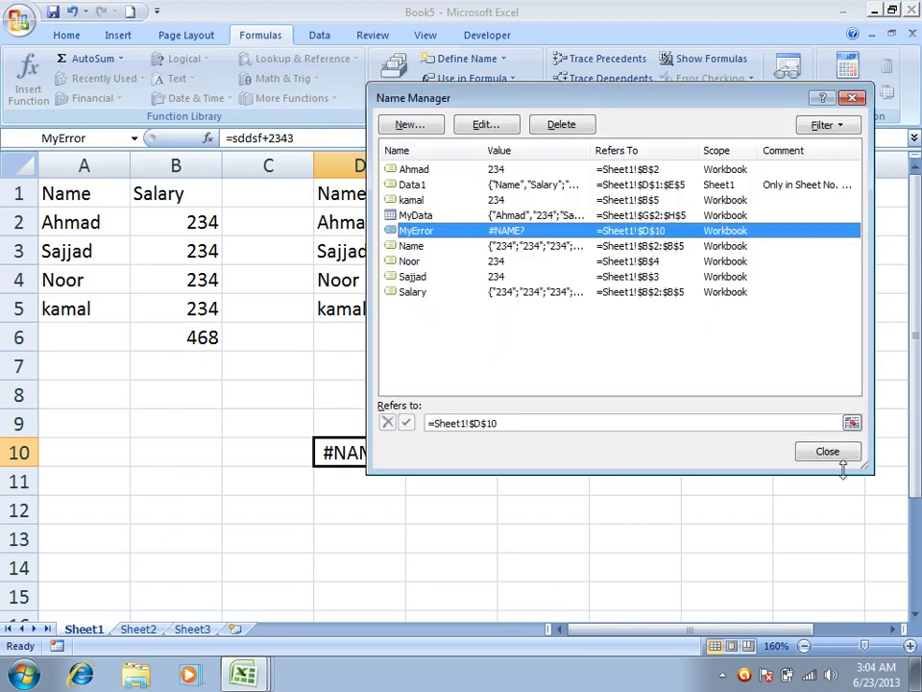
{"action": "left_click", "coordinate": [819, 448]}
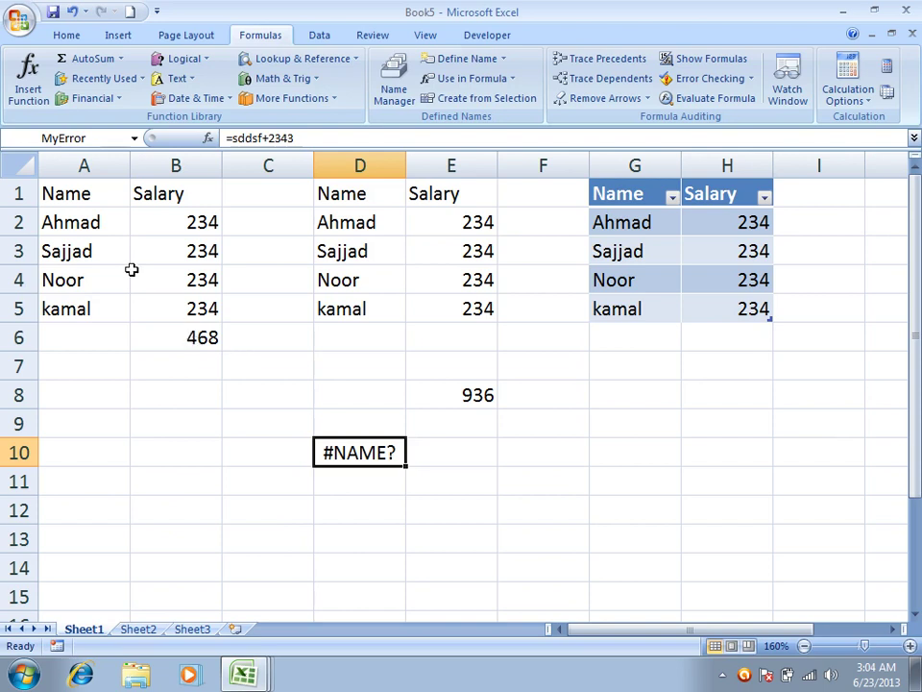
Step: Replace the first name in cell A2 with a different person's name
{"action": "left_click", "coordinate": [88, 220]}
{"action": "type", "text": "Hamid"}
{"action": "key", "text": "Return"}
Step: Inspect which named cells the formula in B6 adds together, and discard any edit to it
{"action": "left_click", "coordinate": [159, 334]}
{"action": "double_click", "coordinate": [162, 336]}
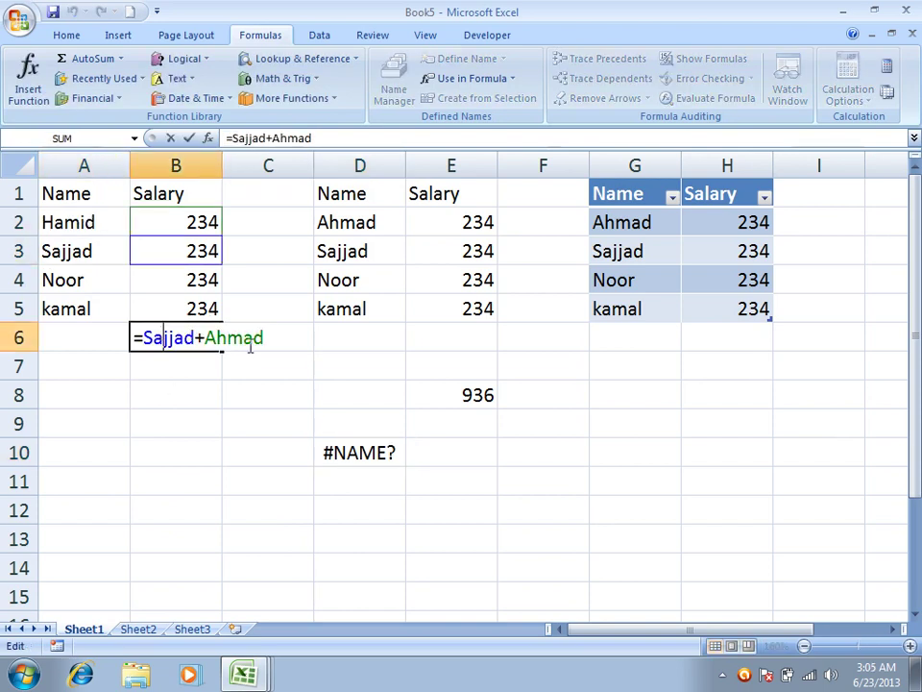
{"action": "type", "text": "`"}
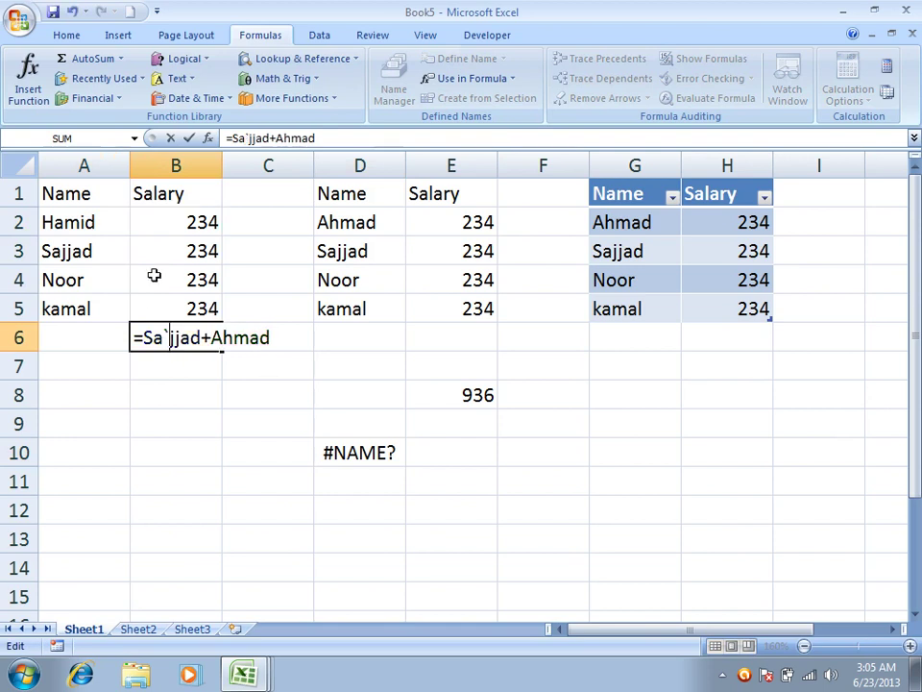
{"action": "key", "text": "Return"}
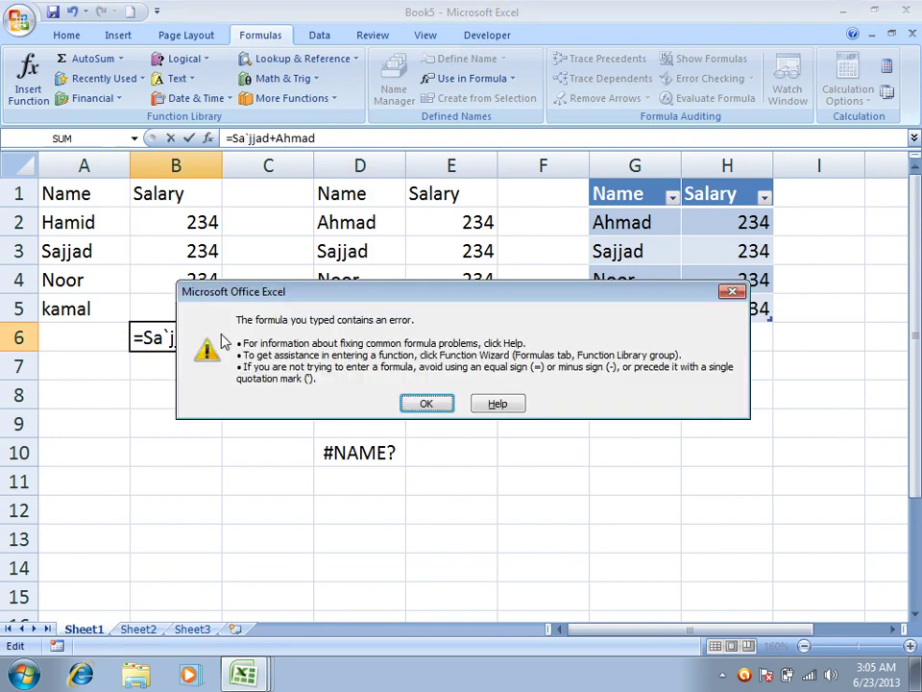
{"action": "key", "text": "Return"}
{"action": "key", "text": "Escape"}
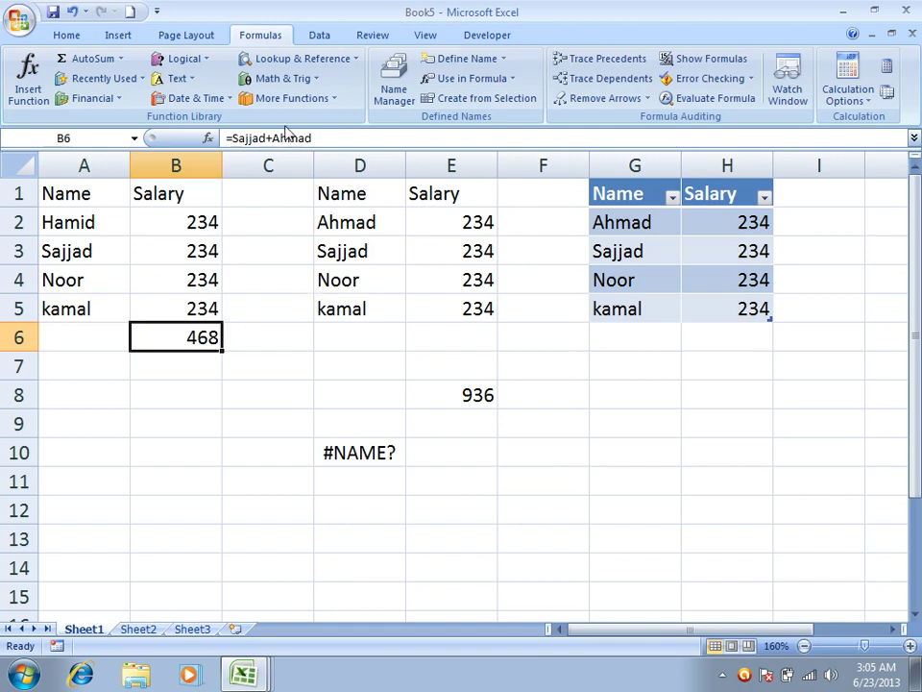
Step: Enter the formula =sam(23423), which calls an undefined function, in cell B8
{"action": "key", "text": "Down"}
{"action": "key", "text": "Down"}
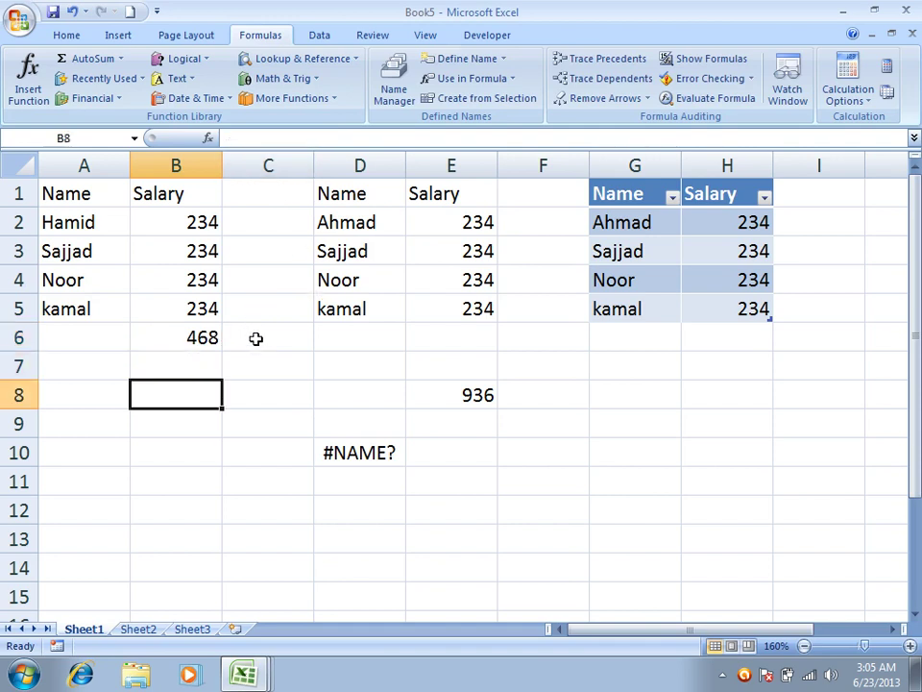
{"action": "type", "text": "="}
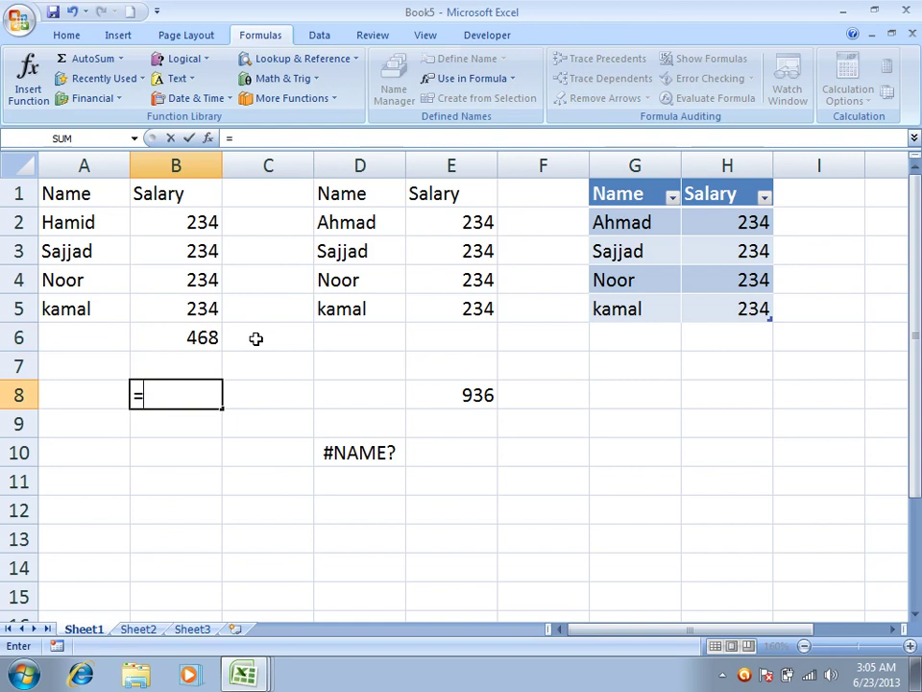
{"action": "type", "text": "sam234"}
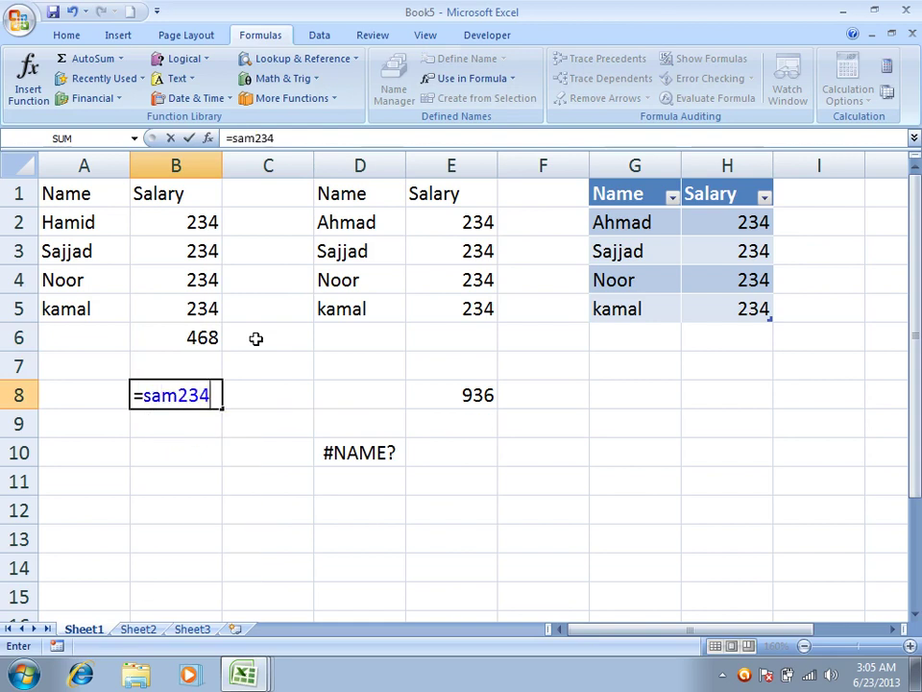
{"action": "key", "text": "Return"}
{"action": "key", "text": "Up"}
{"action": "type", "text": "=sam(23423"}
{"action": "key", "text": "Return"}
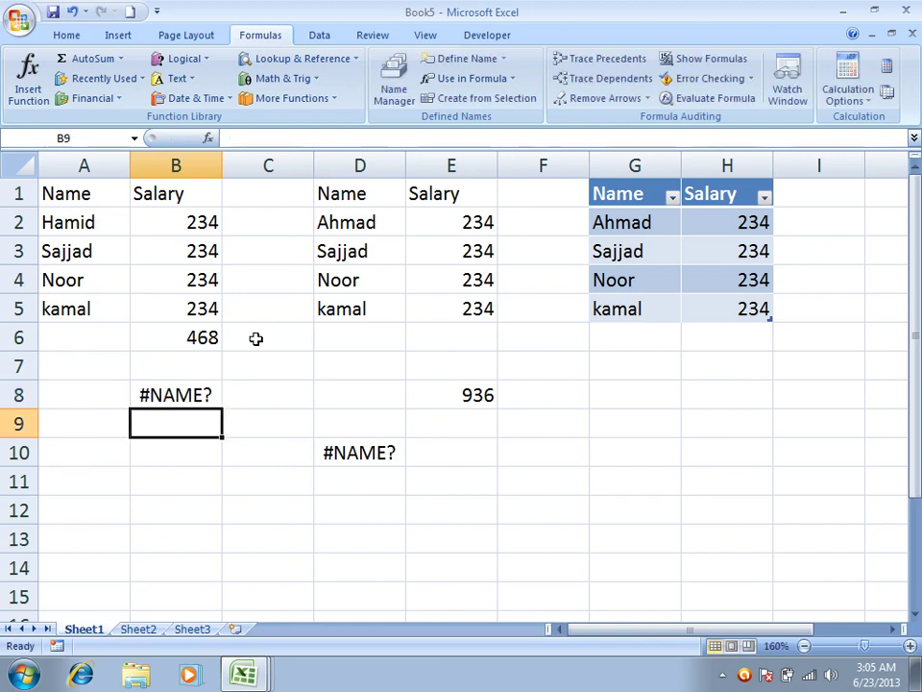
Step: Define the workbook-scoped name MyError2 for cell B8 through the Name Manager
{"action": "left_click", "coordinate": [189, 393]}
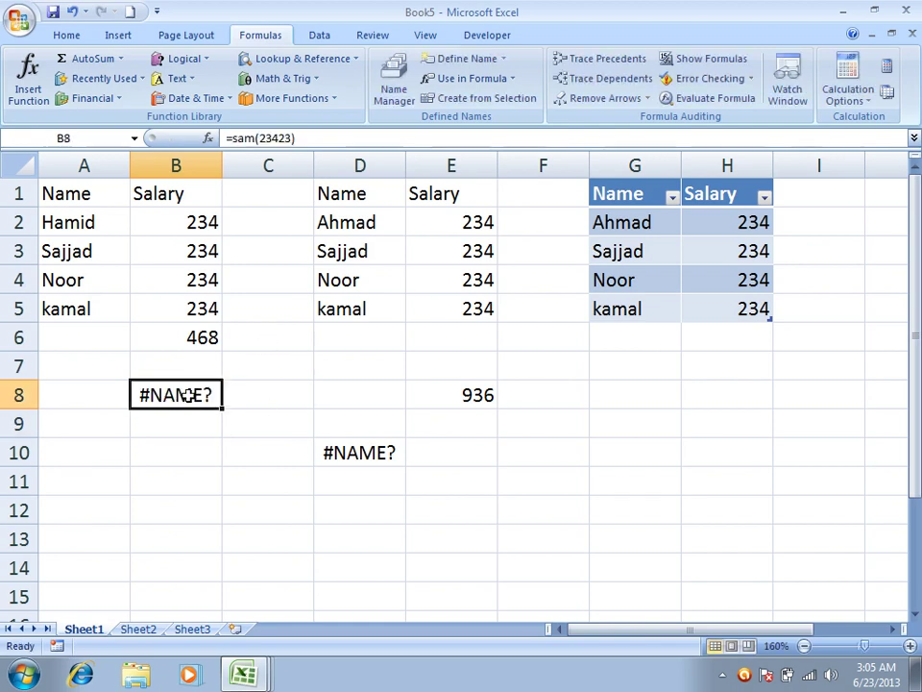
{"action": "left_click", "coordinate": [396, 85]}
{"action": "left_click", "coordinate": [419, 125]}
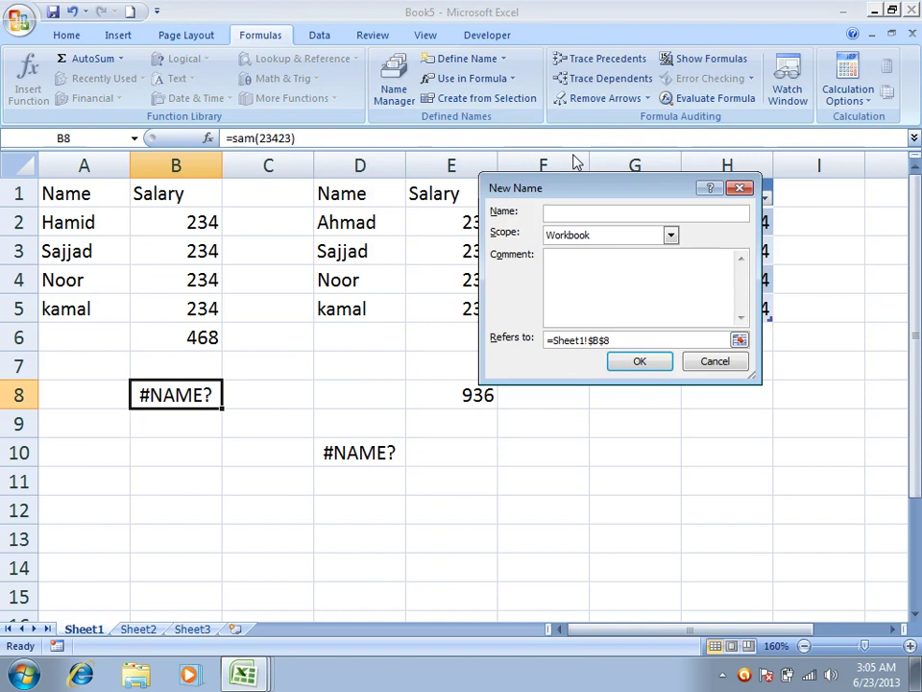
{"action": "type", "text": "MyError2"}
{"action": "key", "text": "Return"}
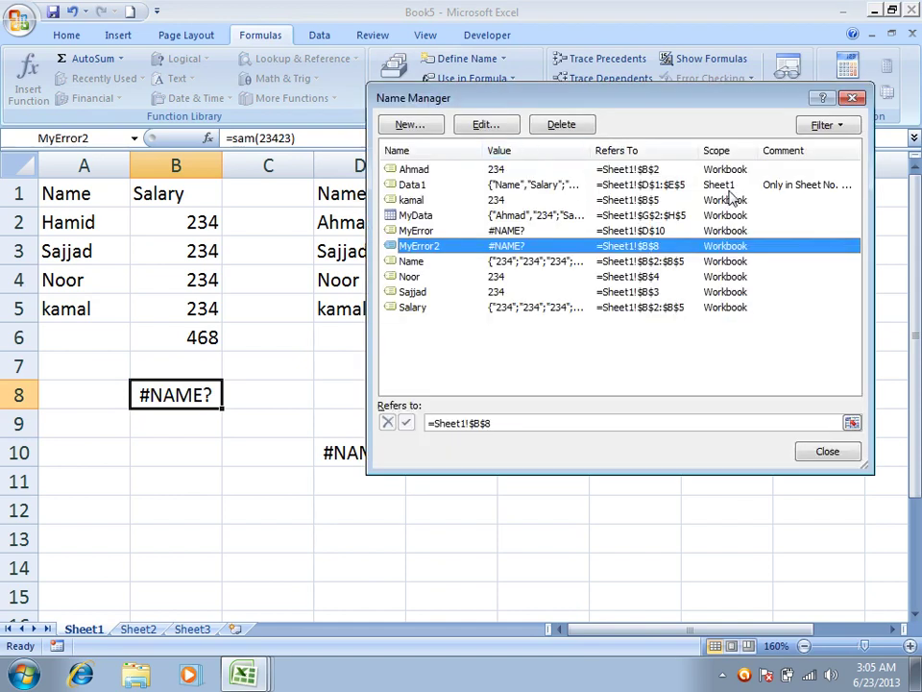
Step: Filter the Name Manager list to table names, and switch the filter to defined names
{"action": "left_click", "coordinate": [824, 131]}
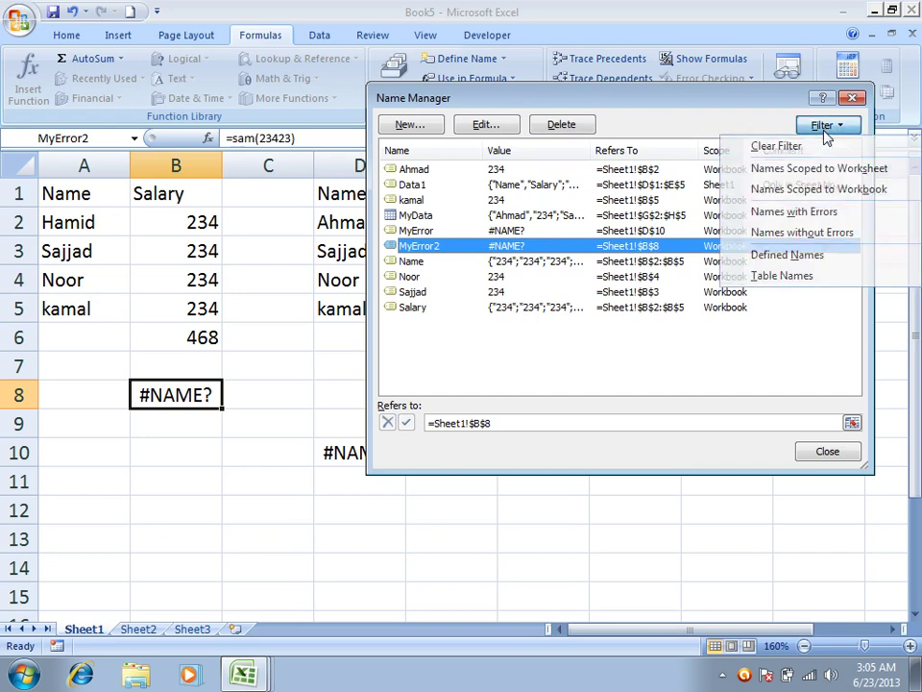
{"action": "left_click", "coordinate": [794, 278]}
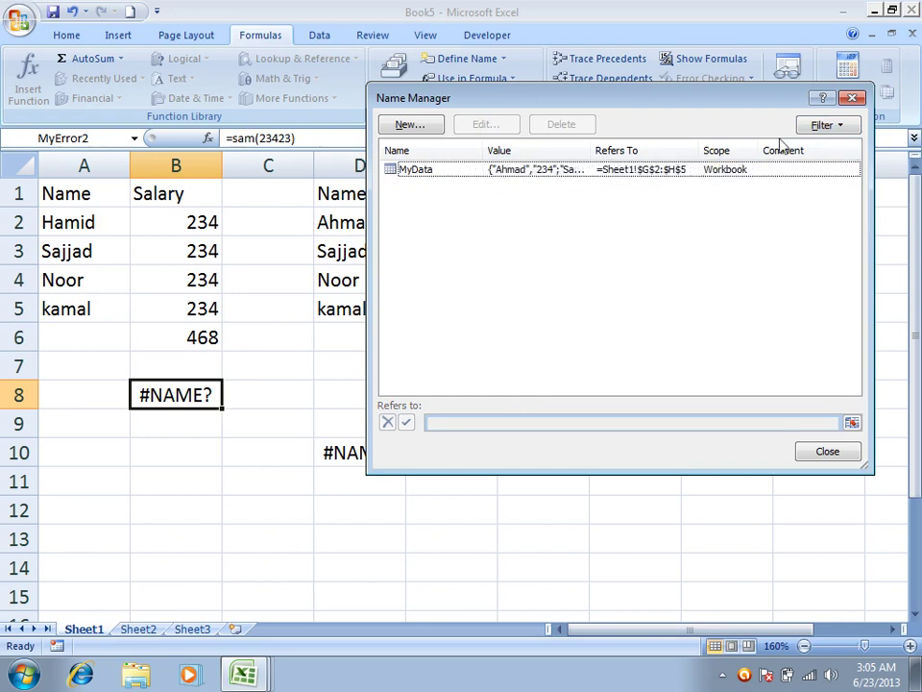
{"action": "left_click", "coordinate": [826, 127]}
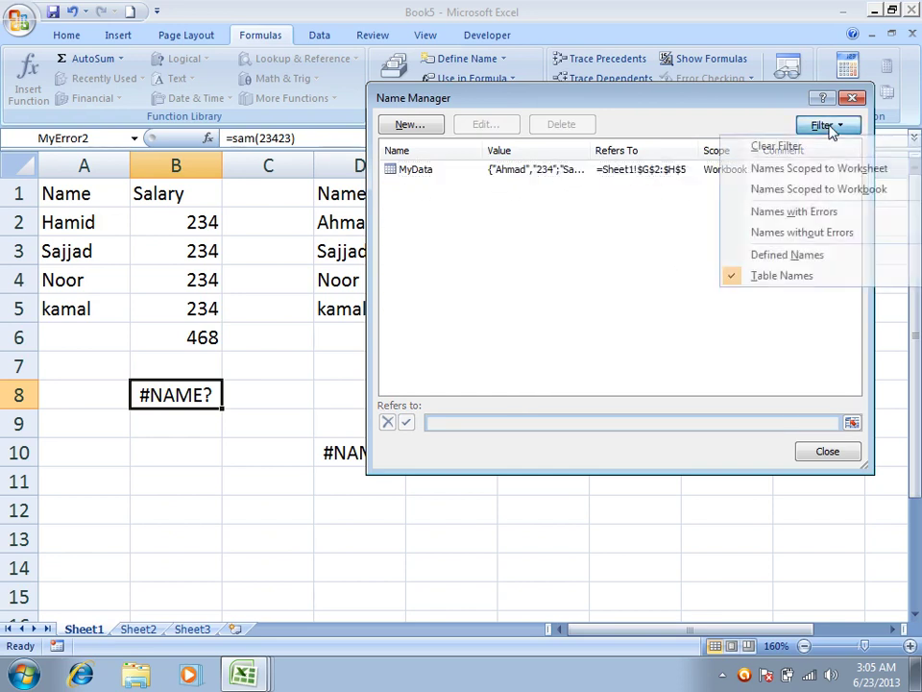
{"action": "left_click", "coordinate": [781, 255]}
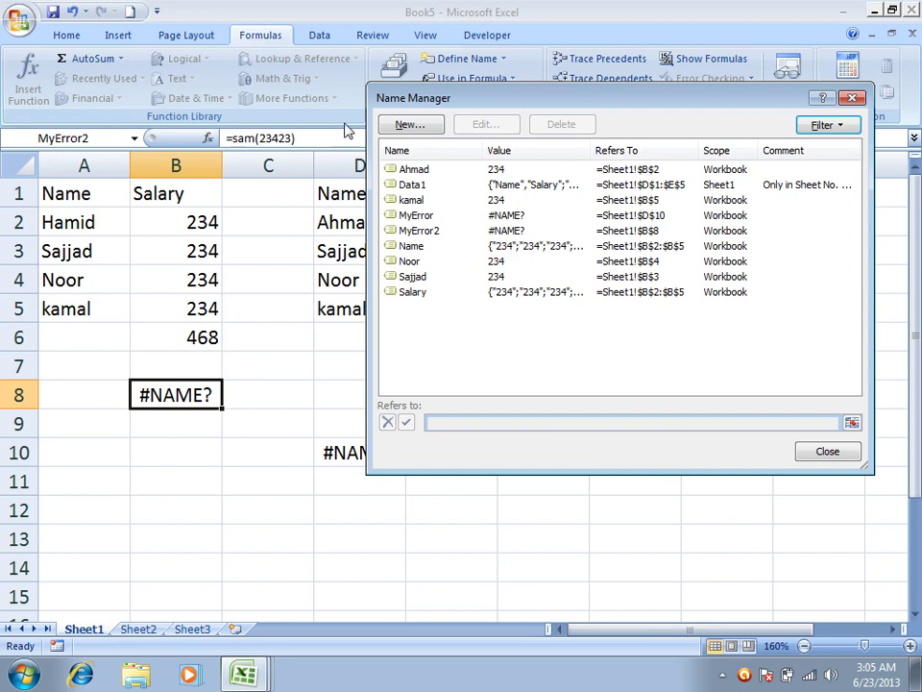
Step: Narrow the defined names to those without errors, and switch to those with errors
{"action": "left_click", "coordinate": [835, 133]}
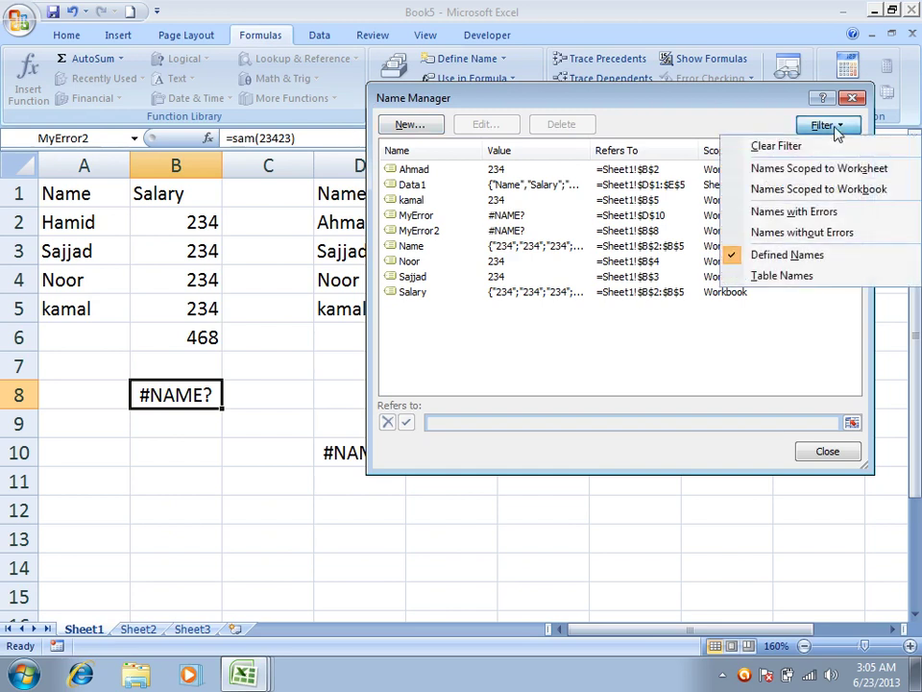
{"action": "left_click", "coordinate": [794, 233]}
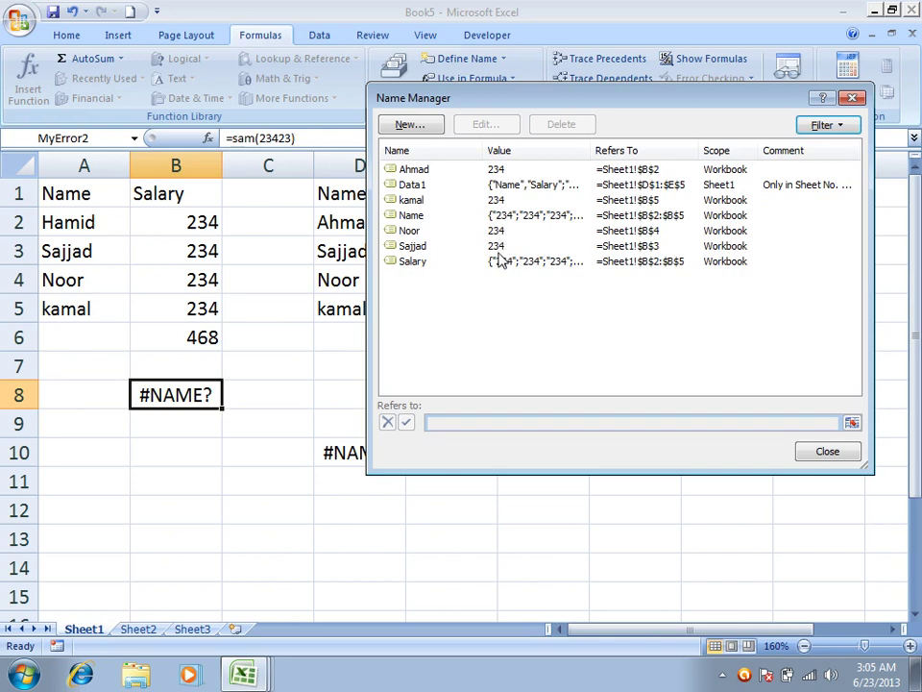
{"action": "left_click", "coordinate": [826, 129]}
{"action": "left_click", "coordinate": [794, 213]}
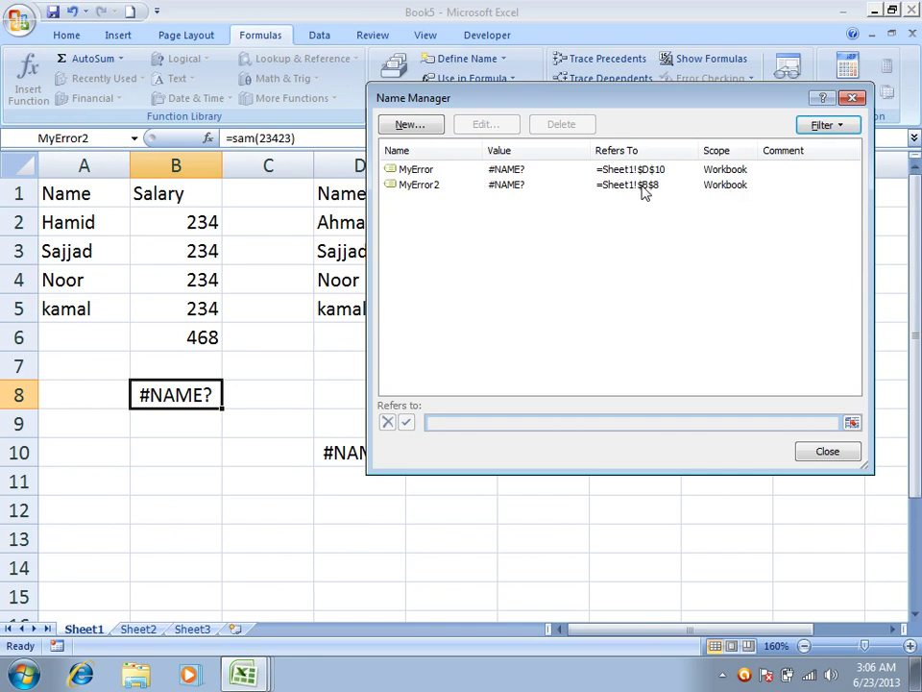
Step: Filter the list to workbook-scoped defined names without errors and look through the individual entries
{"action": "left_click", "coordinate": [821, 127]}
{"action": "left_click", "coordinate": [823, 126]}
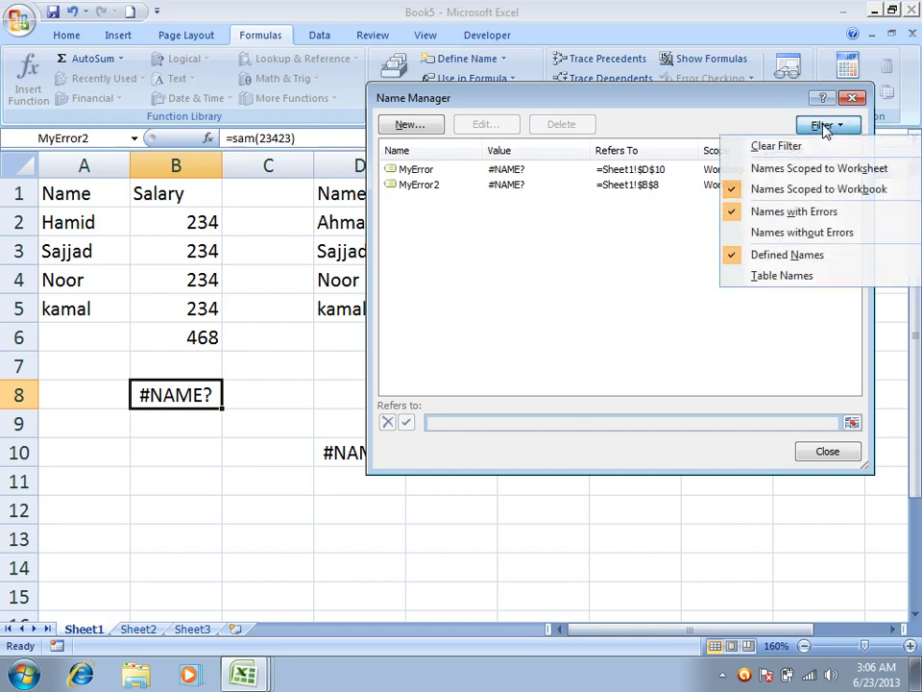
{"action": "left_click", "coordinate": [763, 232]}
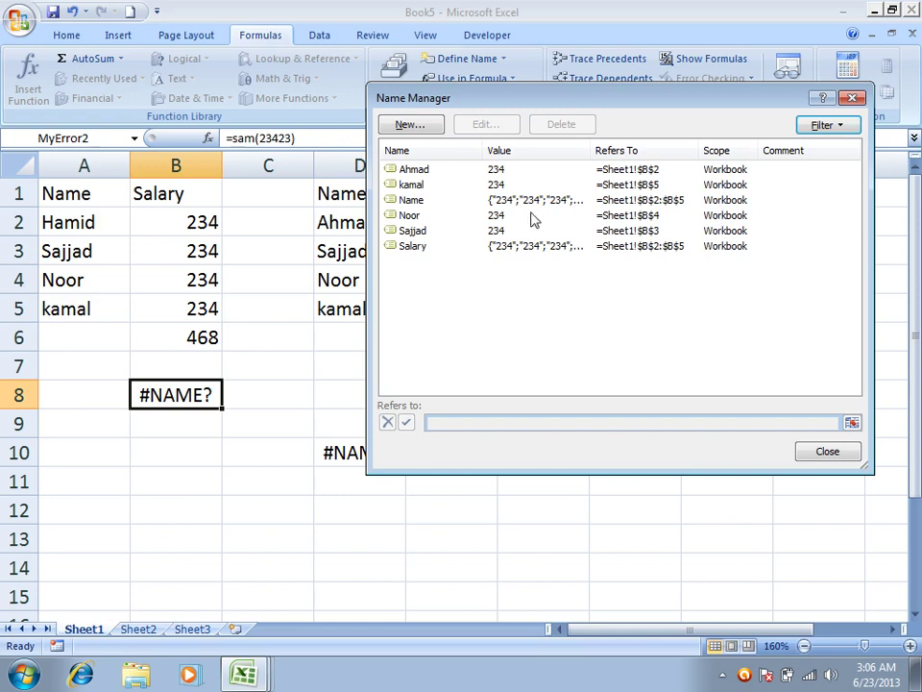
{"action": "left_click", "coordinate": [411, 173]}
{"action": "left_click", "coordinate": [410, 201]}
{"action": "left_click", "coordinate": [405, 232]}
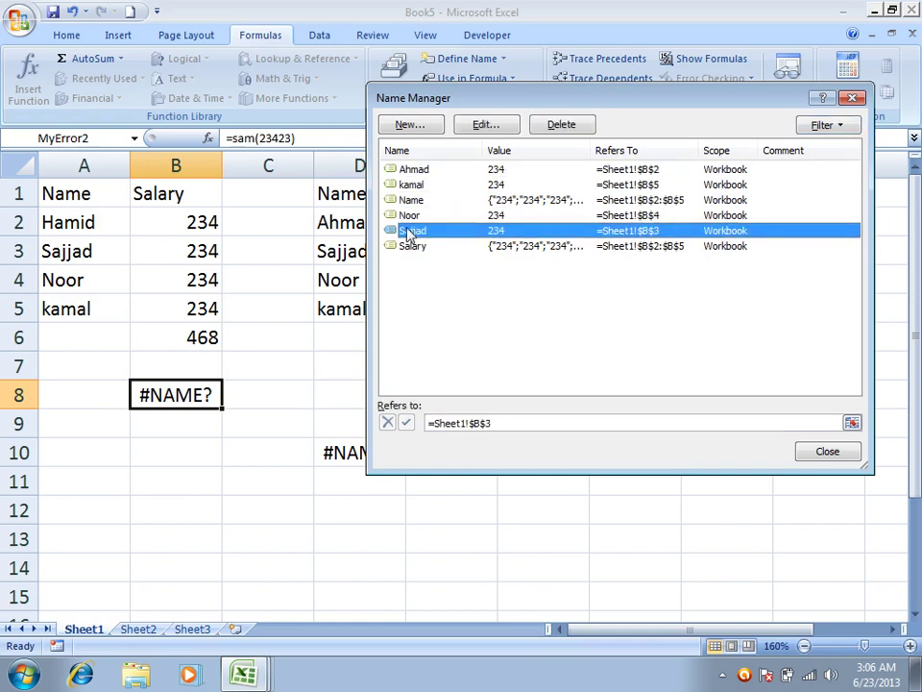
{"action": "left_click", "coordinate": [407, 247]}
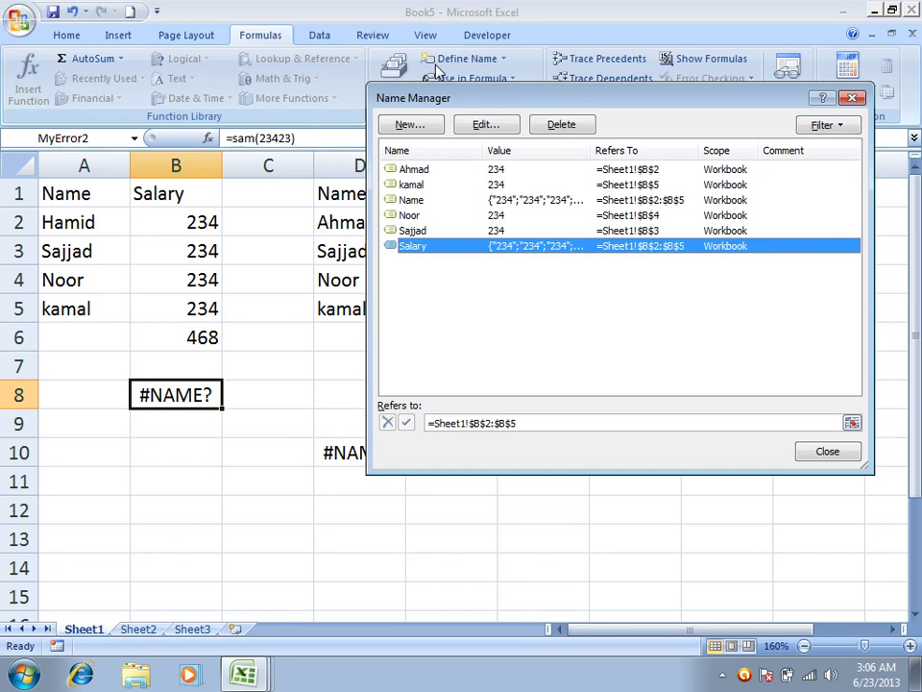
Step: Filter the list to names scoped to the worksheet, inspect Data1, and close the Name Manager
{"action": "left_click", "coordinate": [821, 125]}
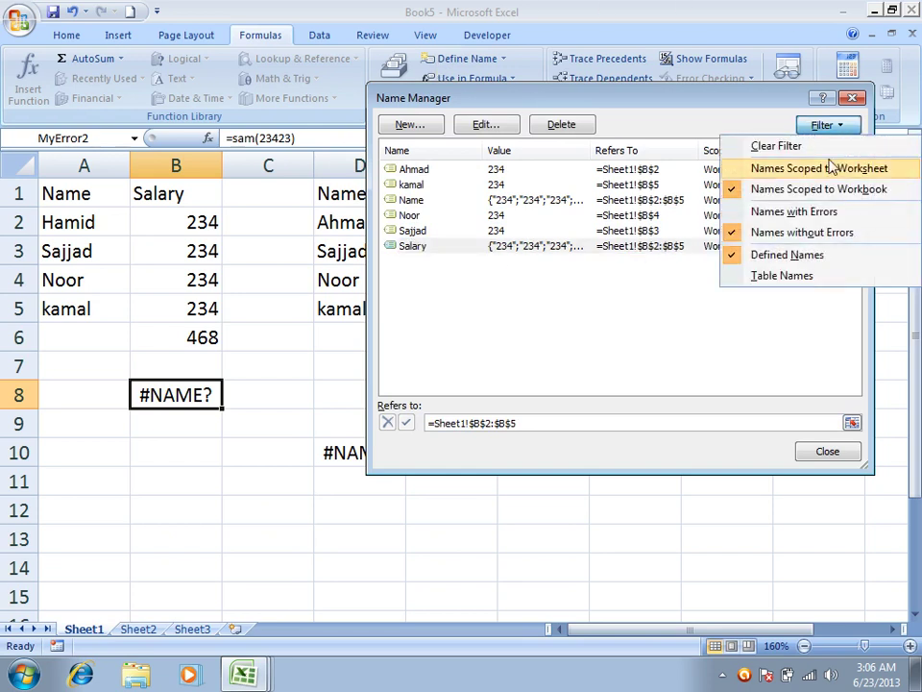
{"action": "left_click", "coordinate": [780, 169]}
{"action": "left_click", "coordinate": [619, 171]}
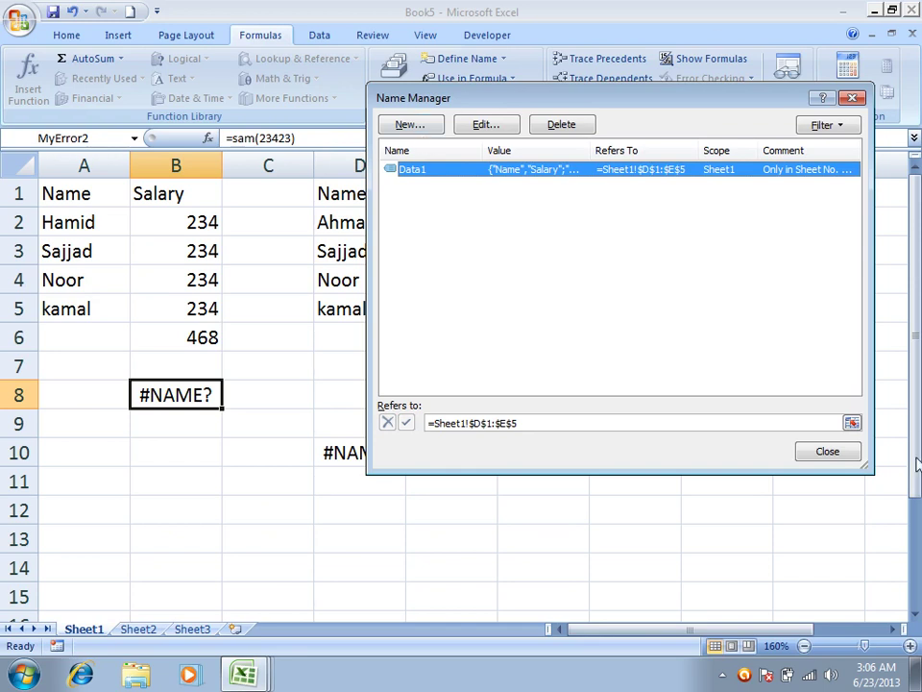
{"action": "left_click", "coordinate": [816, 453]}
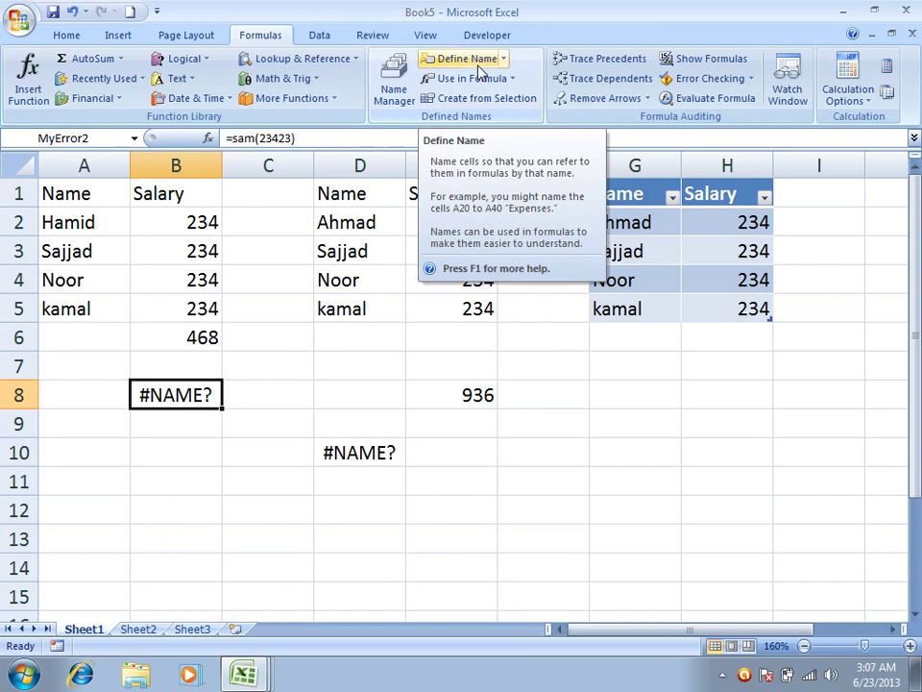
{"action": "left_click", "coordinate": [612, 379]}
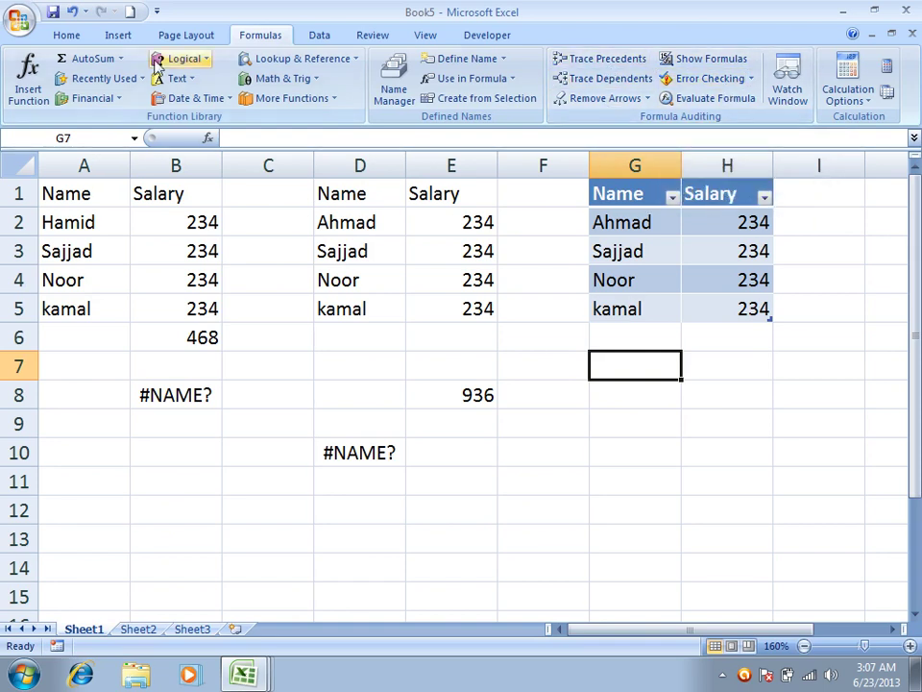
Step: Create a new blank workbook and fill scattered cells from B2 to G14 with sample numbers such as 324, 234 and 2343
{"action": "left_click", "coordinate": [130, 12]}
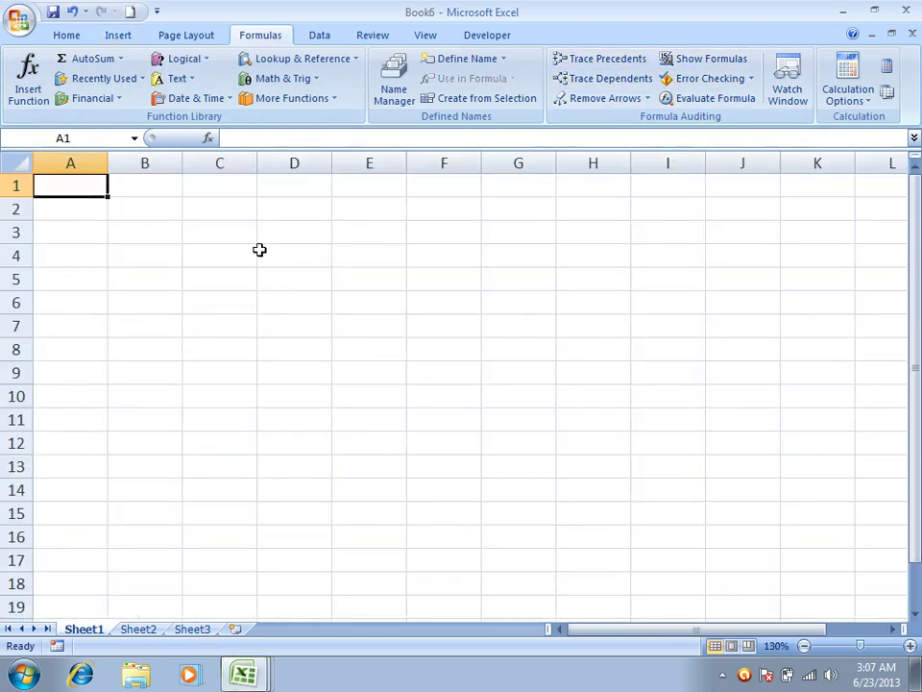
{"action": "left_click", "coordinate": [149, 214]}
{"action": "type", "text": "324"}
{"action": "key", "text": "Tab"}
{"action": "type", "text": "234\t 24\t24"}
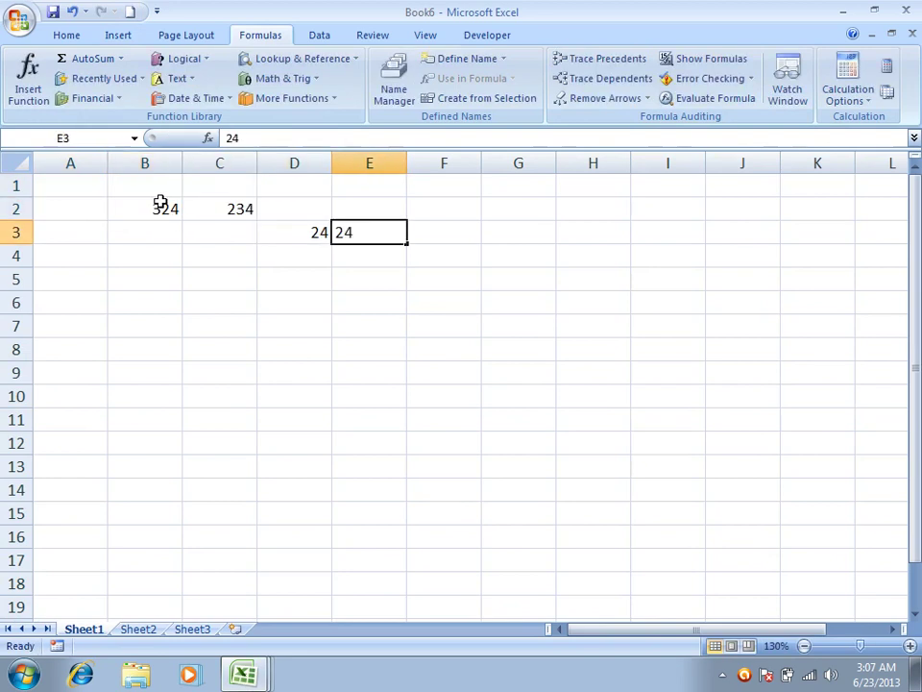
{"action": "type", "text": "\t24 24 234"}
{"action": "key", "text": "Left"}
{"action": "type", "text": "2342 234 23\t4\t234 4"}
{"action": "key", "text": "Left"}
{"action": "type", "text": "234\t234"}
{"action": "key", "text": "Left"}
{"action": "key", "text": "Left"}
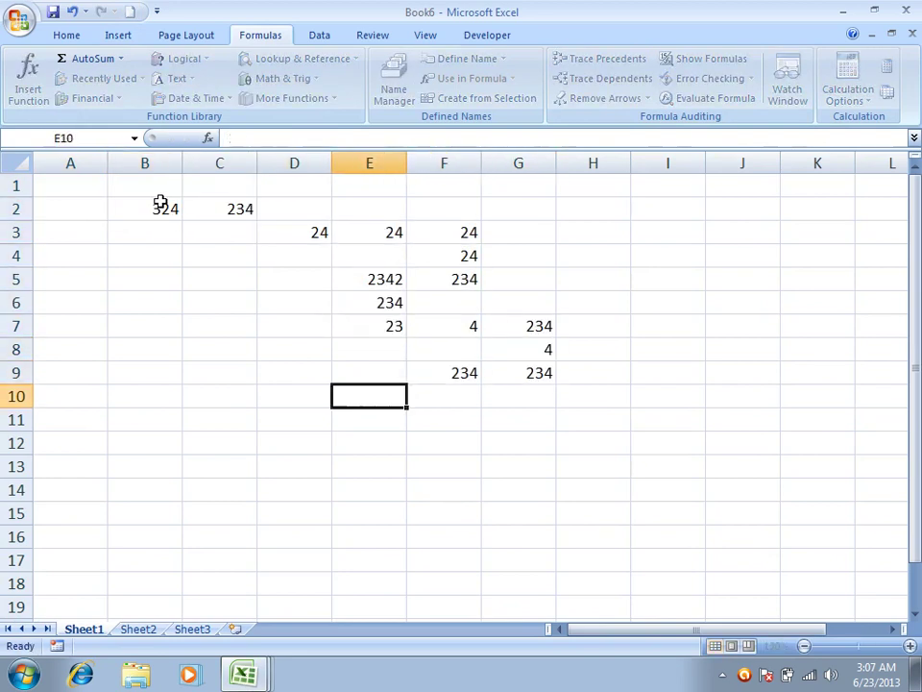
{"action": "type", "text": "23 4\t234\t234 234 234"}
{"action": "key", "text": "Left"}
{"action": "key", "text": "Left"}
{"action": "type", "text": "234"}
{"action": "key", "text": "Left"}
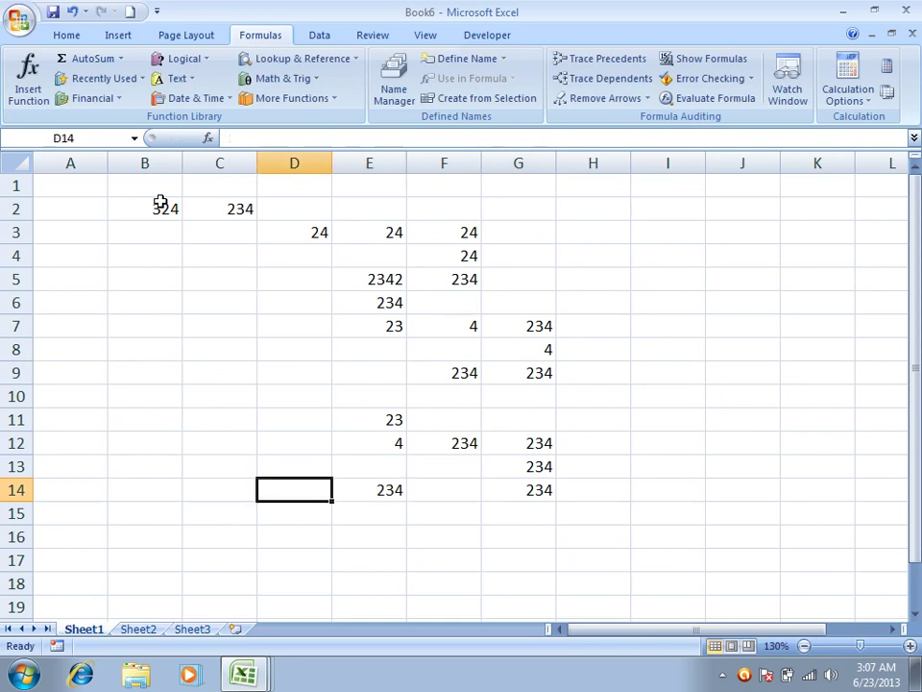
{"action": "type", "text": "234"}
{"action": "key", "text": "Left"}
{"action": "type", "text": "324"}
{"action": "key", "text": "Up"}
{"action": "key", "text": "Up"}
{"action": "key", "text": "Left"}
{"action": "type", "text": "3\t234"}
{"action": "key", "text": "Up"}
{"action": "type", "text": "23"}
{"action": "key", "text": "Up"}
{"action": "type", "text": "4"}
{"action": "key", "text": "Up"}
{"action": "type", "text": "2343"}
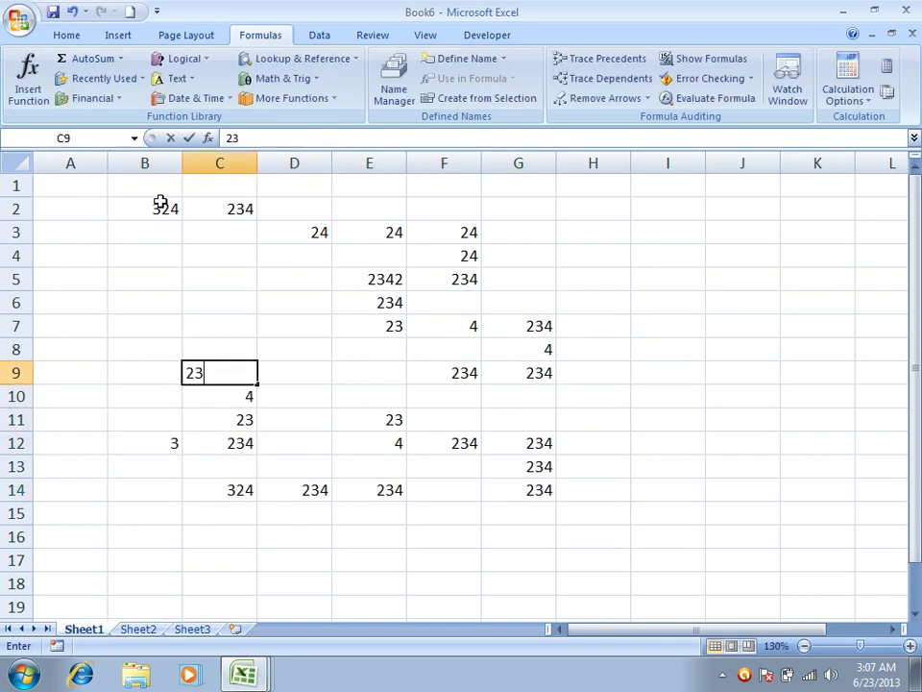
{"action": "key", "text": "Up"}
Step: Enter the formula =B2+C9+C14+E11+E6+F9 in cell H11
{"action": "left_click", "coordinate": [597, 420]}
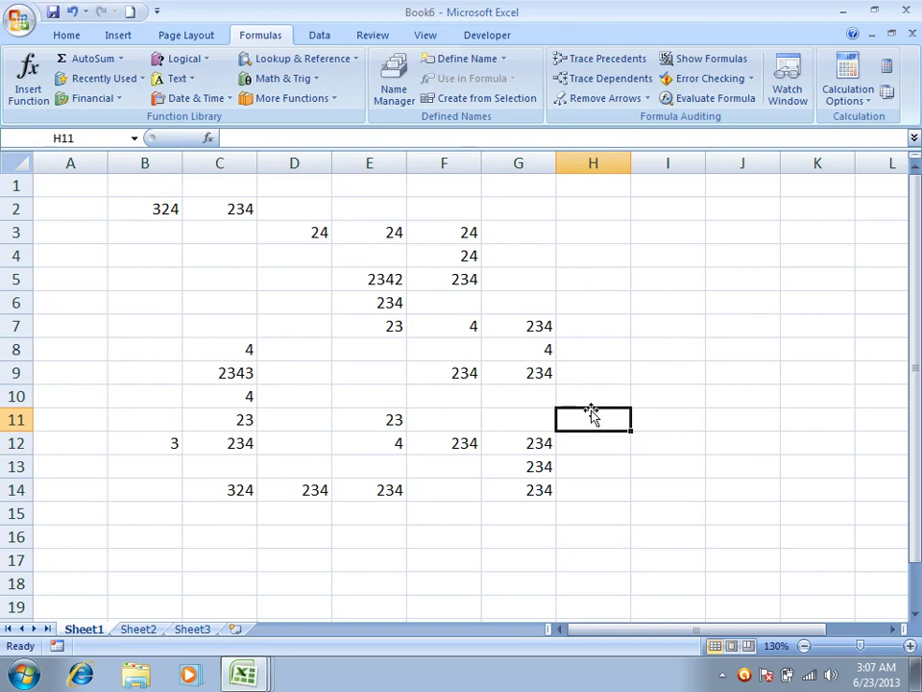
{"action": "type", "text": "-"}
{"action": "key", "text": "Escape"}
{"action": "type", "text": "="}
{"action": "left_click", "coordinate": [152, 209]}
{"action": "type", "text": "+"}
{"action": "left_click", "coordinate": [217, 372]}
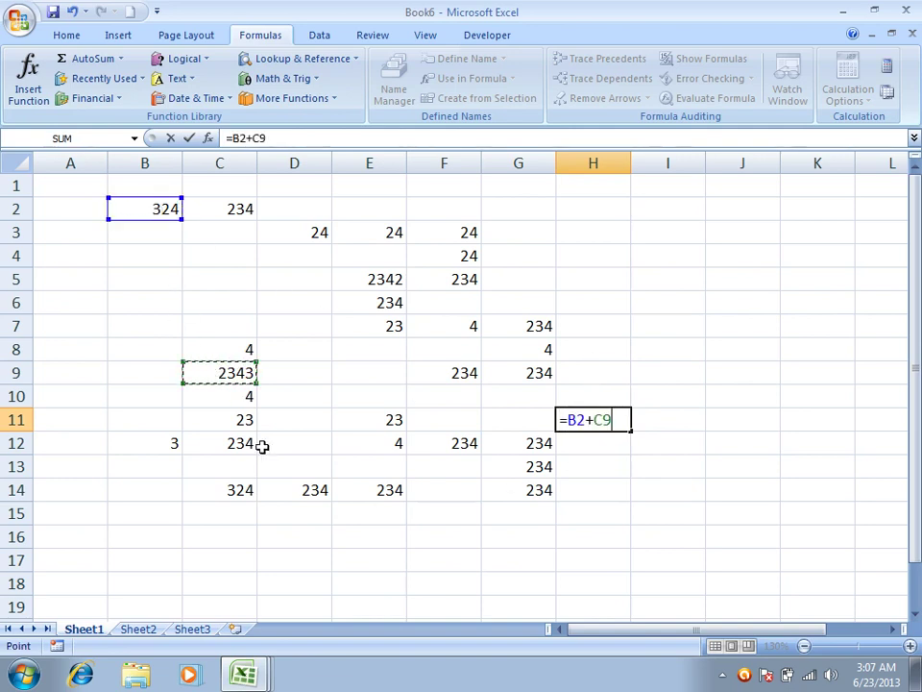
{"action": "type", "text": "+"}
{"action": "left_click", "coordinate": [243, 489]}
{"action": "type", "text": "+"}
{"action": "left_click", "coordinate": [354, 422]}
{"action": "type", "text": "+"}
{"action": "left_click", "coordinate": [368, 301]}
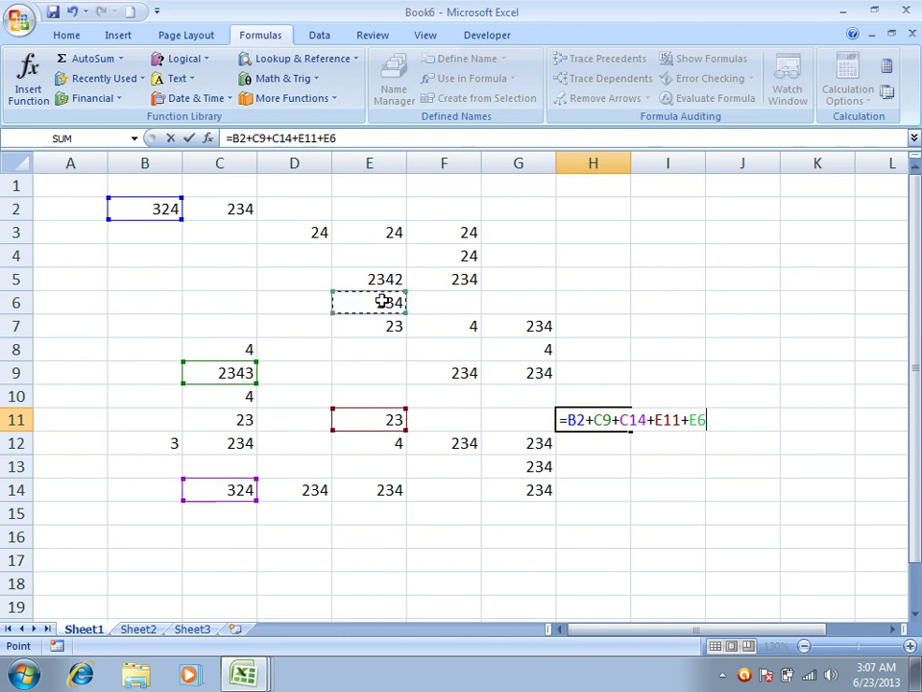
{"action": "type", "text": "+"}
{"action": "left_click", "coordinate": [469, 373]}
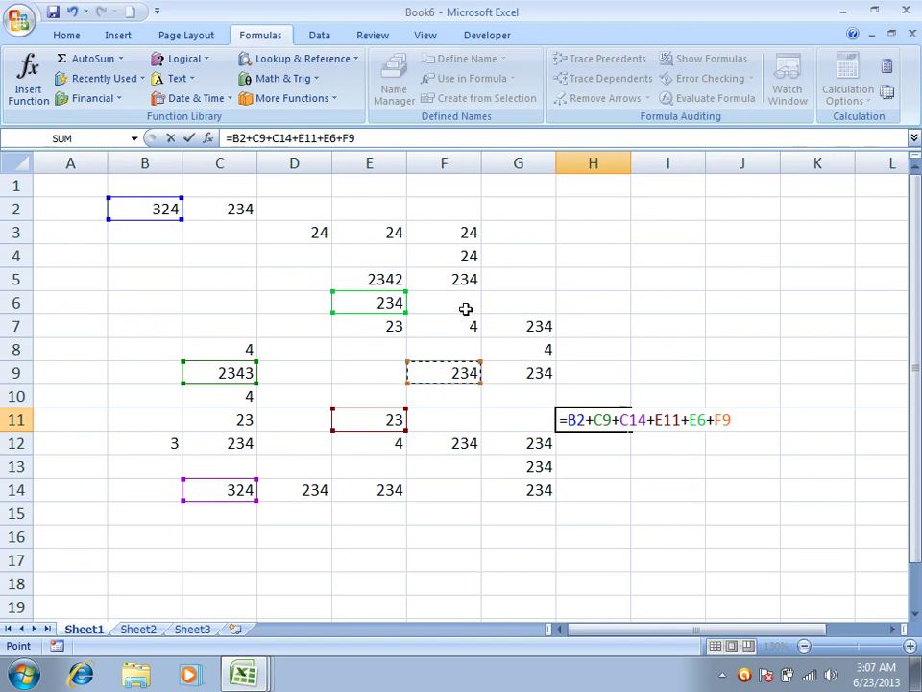
{"action": "key", "text": "Return"}
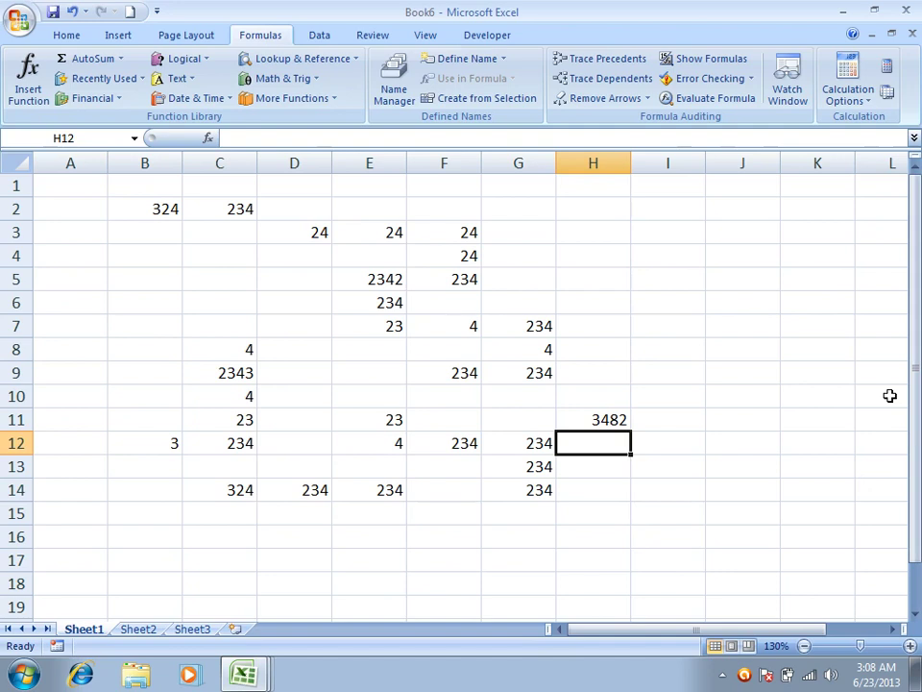
Step: Check the cell references in H11's formula and trace its precedents with arrows
{"action": "left_click", "coordinate": [614, 419]}
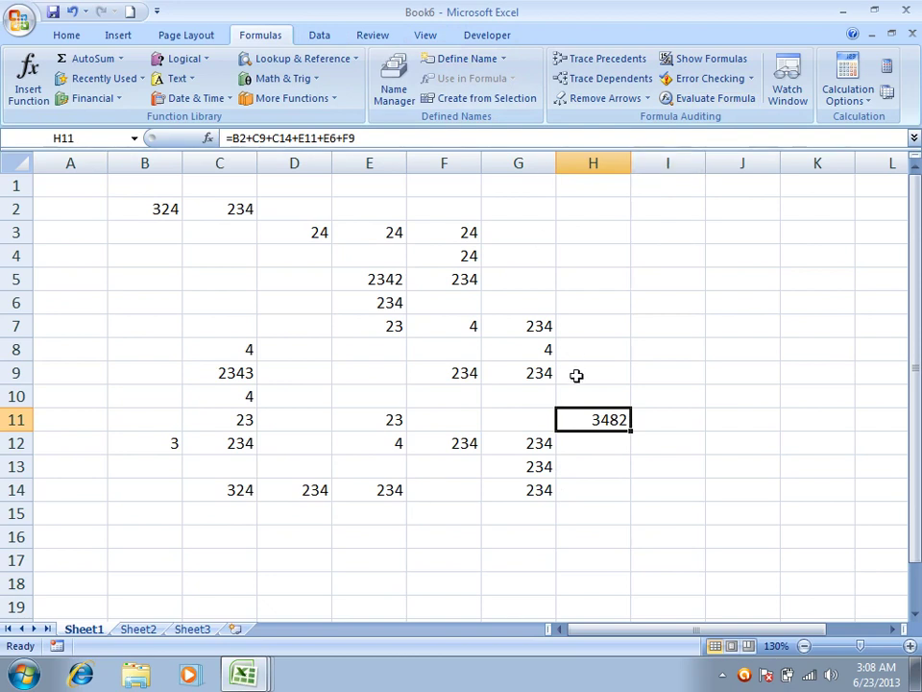
{"action": "double_click", "coordinate": [594, 413]}
{"action": "key", "text": "Return"}
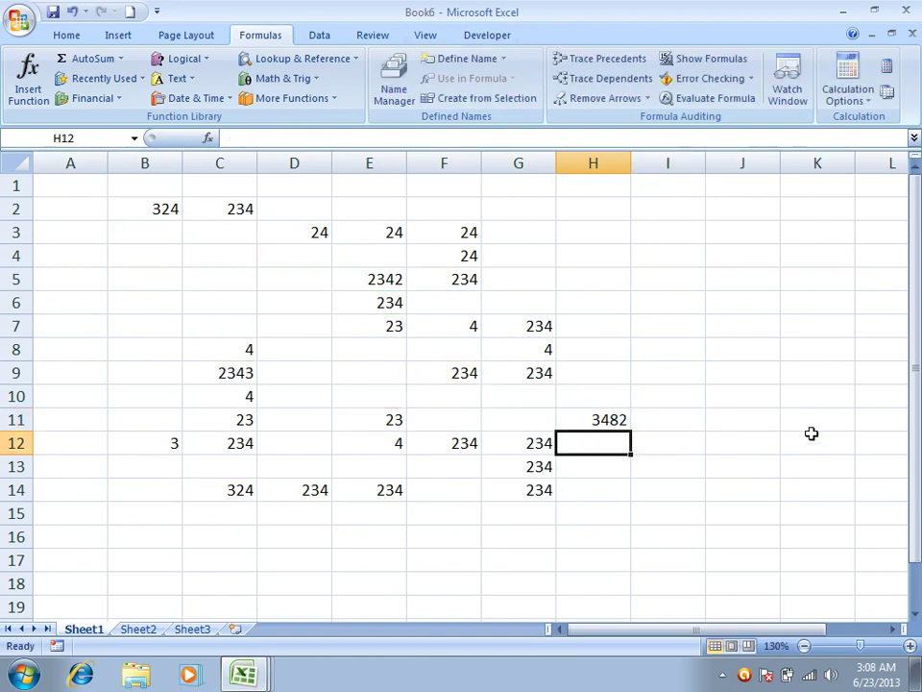
{"action": "left_click", "coordinate": [594, 413]}
{"action": "left_click", "coordinate": [605, 60]}
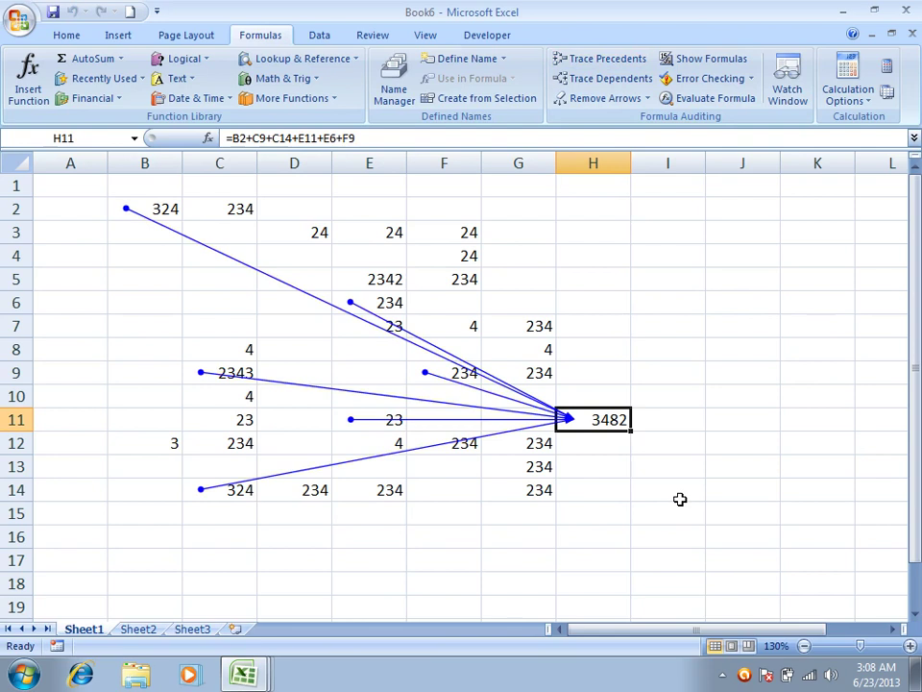
Step: Clear the precedent arrows, trace the dependents of cell B2, and remove the dependent arrows
{"action": "left_click", "coordinate": [597, 100]}
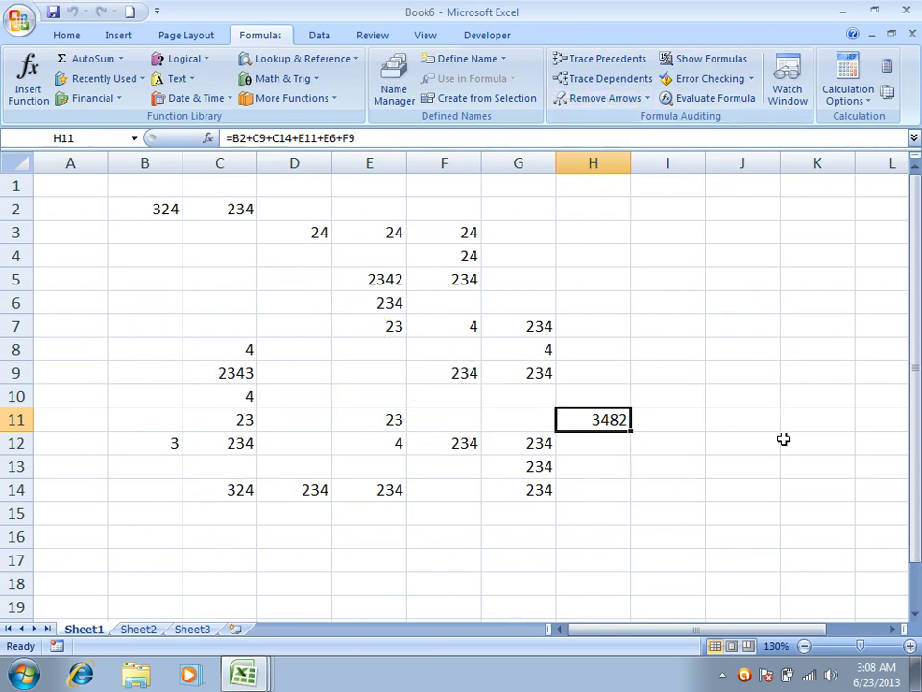
{"action": "left_click", "coordinate": [166, 209]}
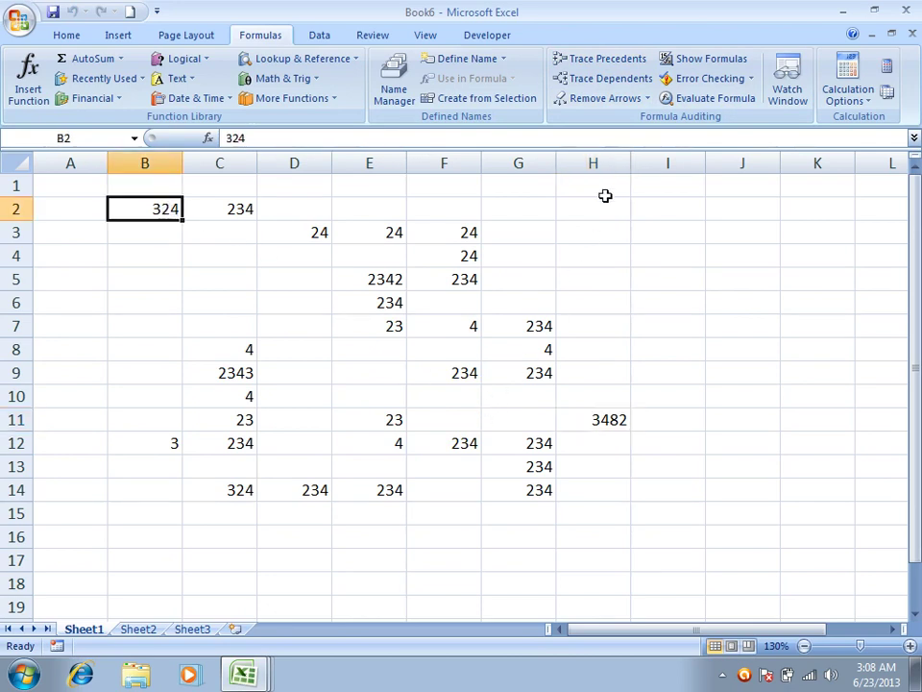
{"action": "left_click", "coordinate": [611, 78]}
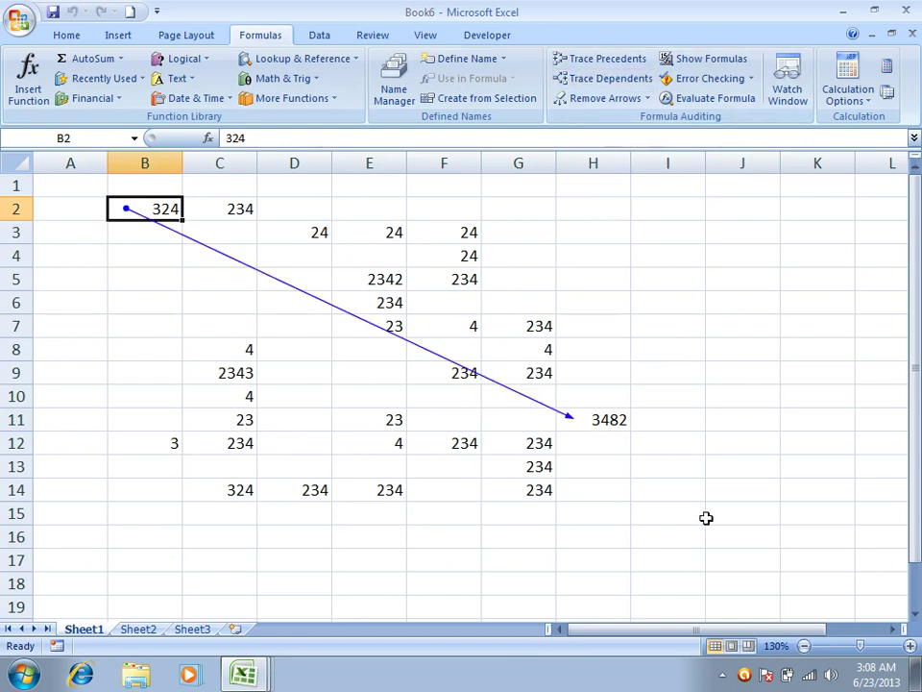
{"action": "left_click", "coordinate": [648, 97]}
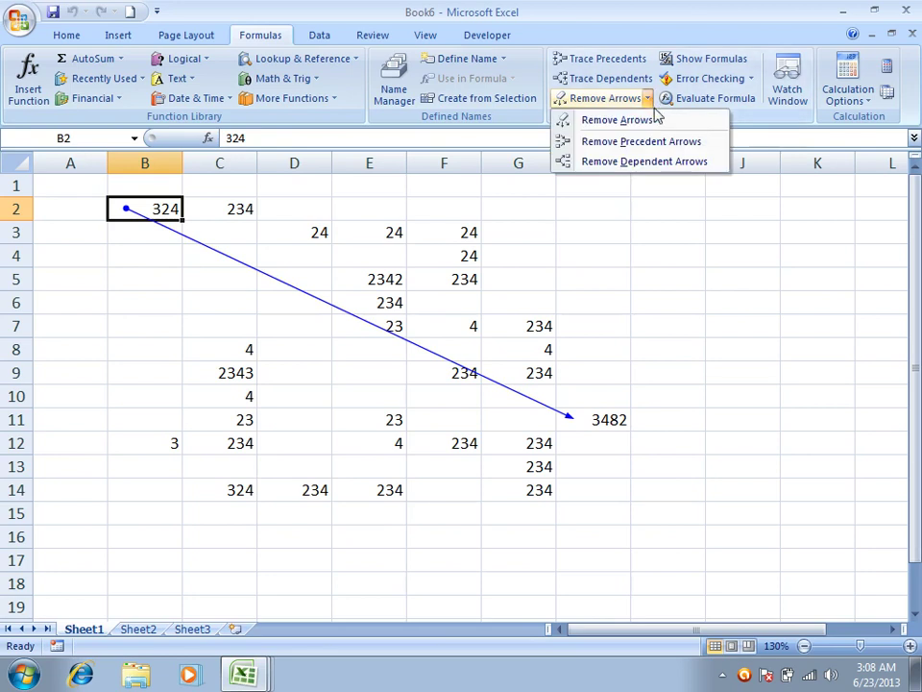
{"action": "left_click", "coordinate": [610, 163]}
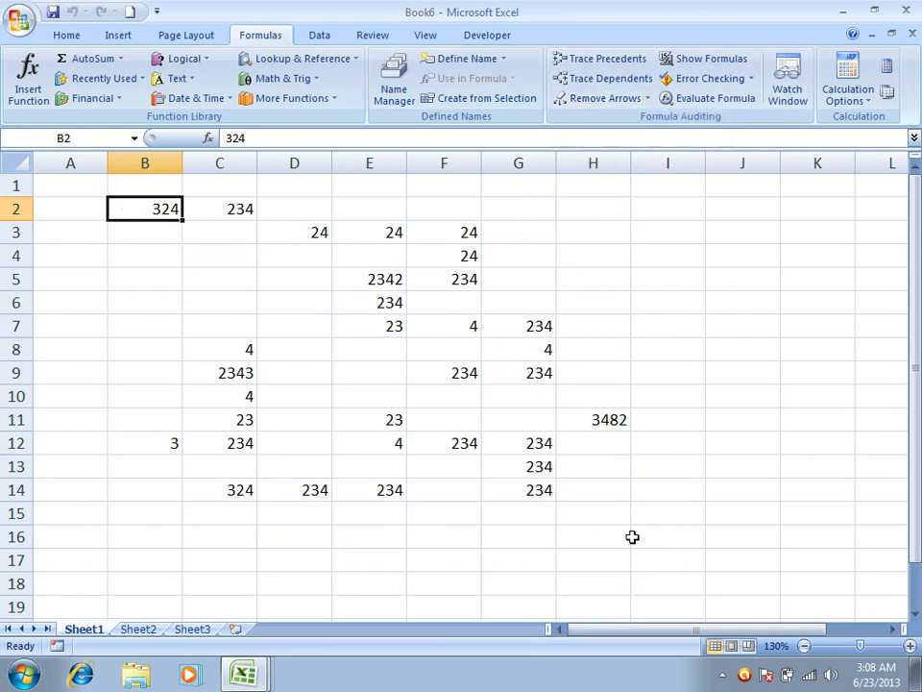
Step: Trace the precedents of cell H11 with arrows and remove only the precedent arrows
{"action": "left_click", "coordinate": [597, 415]}
{"action": "left_click", "coordinate": [620, 61]}
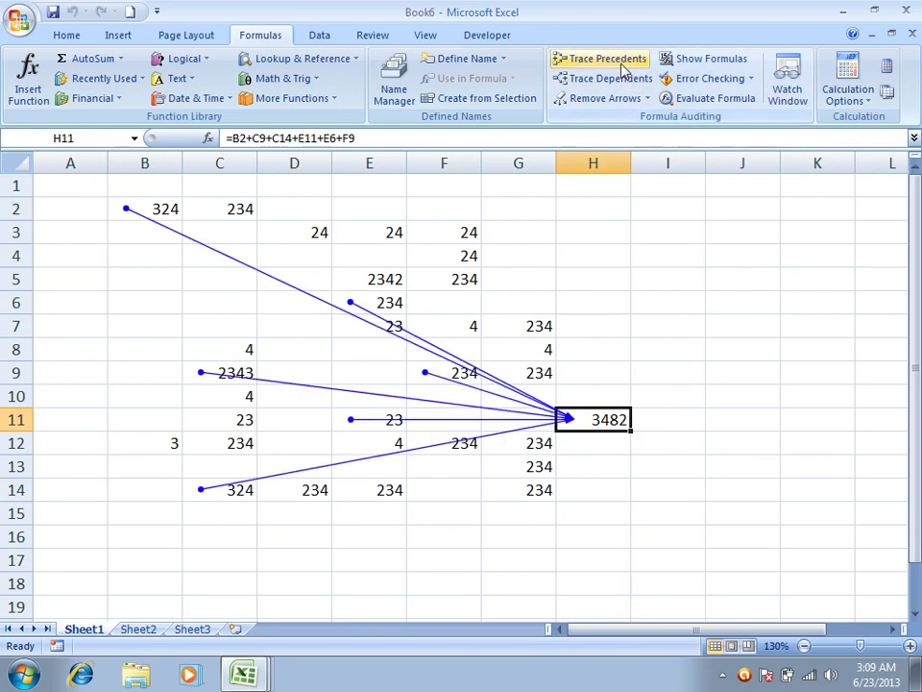
{"action": "left_click", "coordinate": [649, 98]}
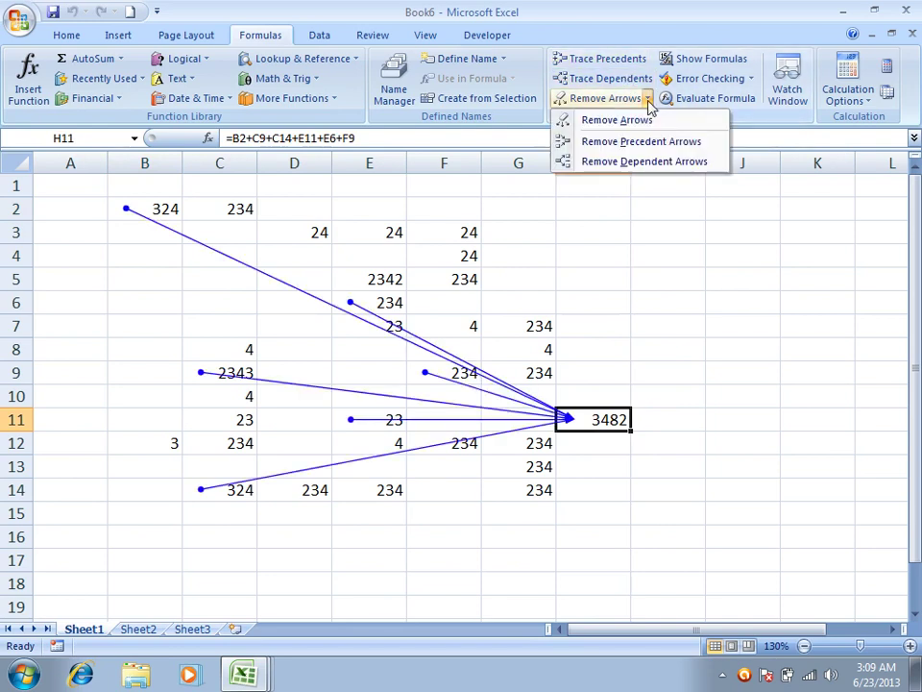
{"action": "left_click", "coordinate": [593, 142]}
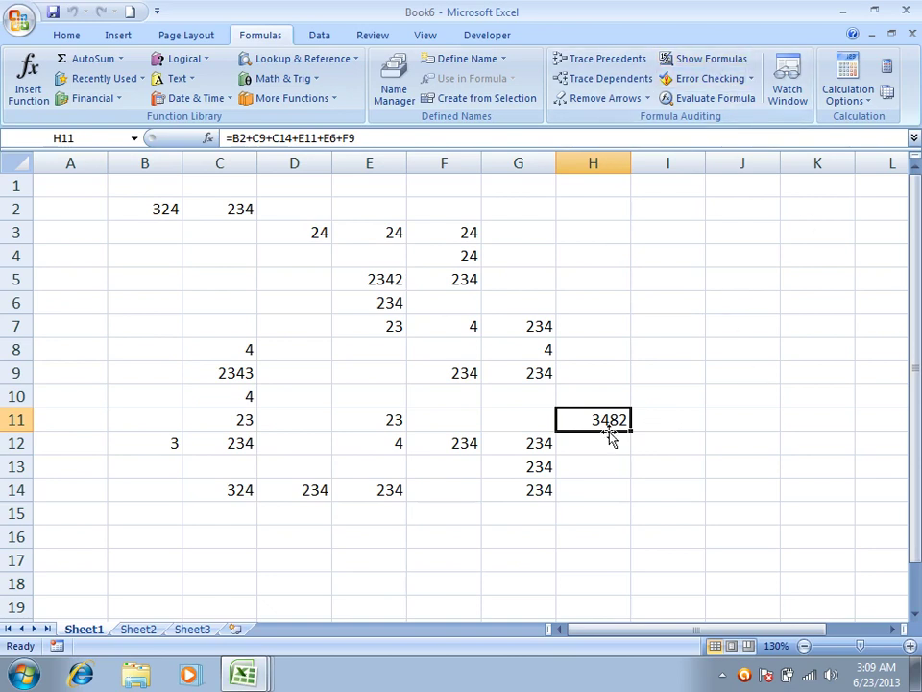
Step: Show formulas instead of results on the sheet, view H11's formula, and restore the normal value display
{"action": "left_click", "coordinate": [711, 60]}
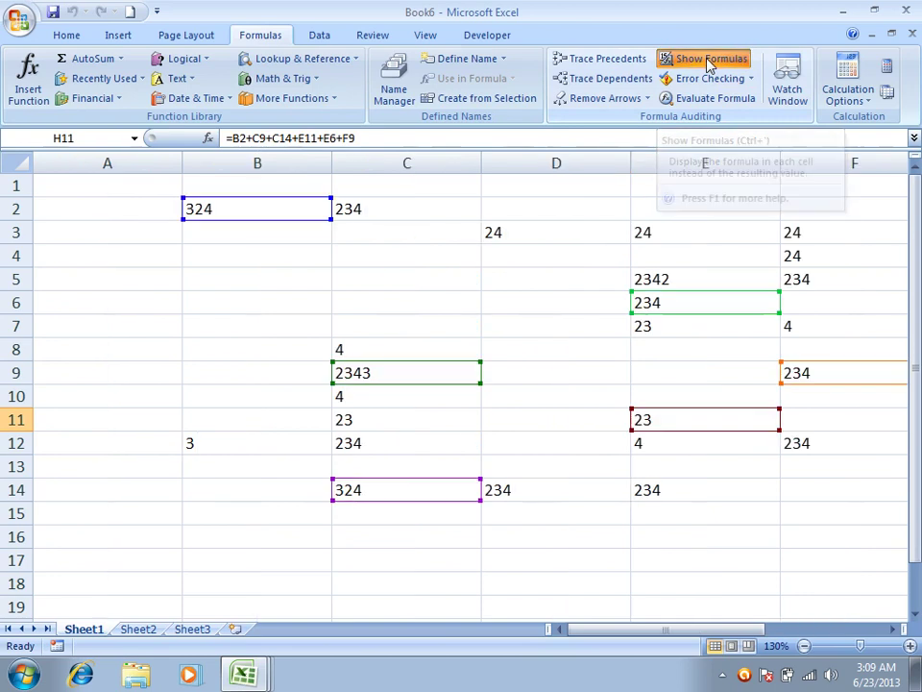
{"action": "left_click", "coordinate": [891, 630]}
{"action": "left_click", "coordinate": [891, 630]}
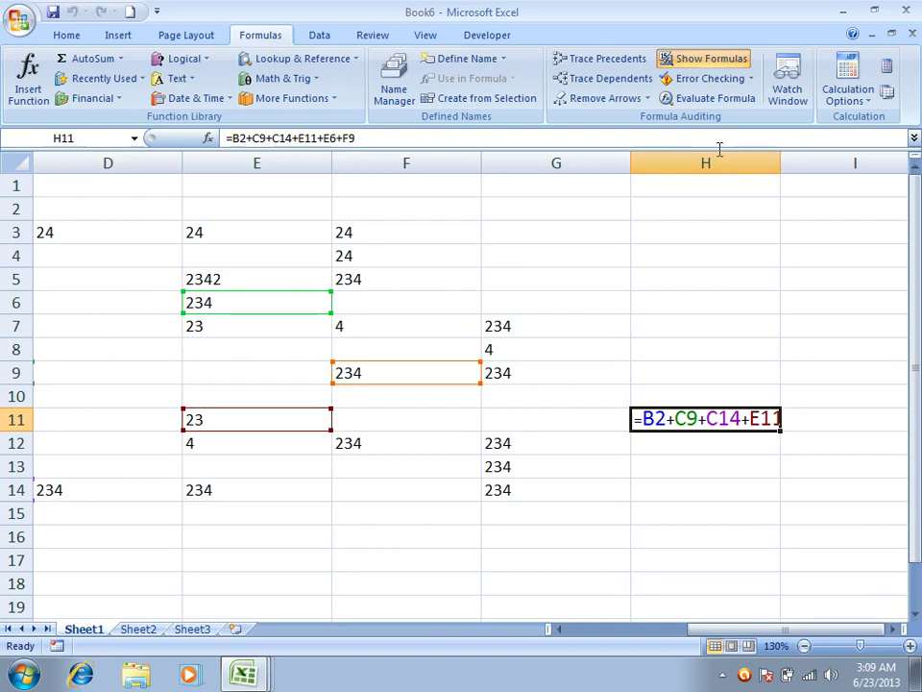
{"action": "left_click", "coordinate": [702, 60]}
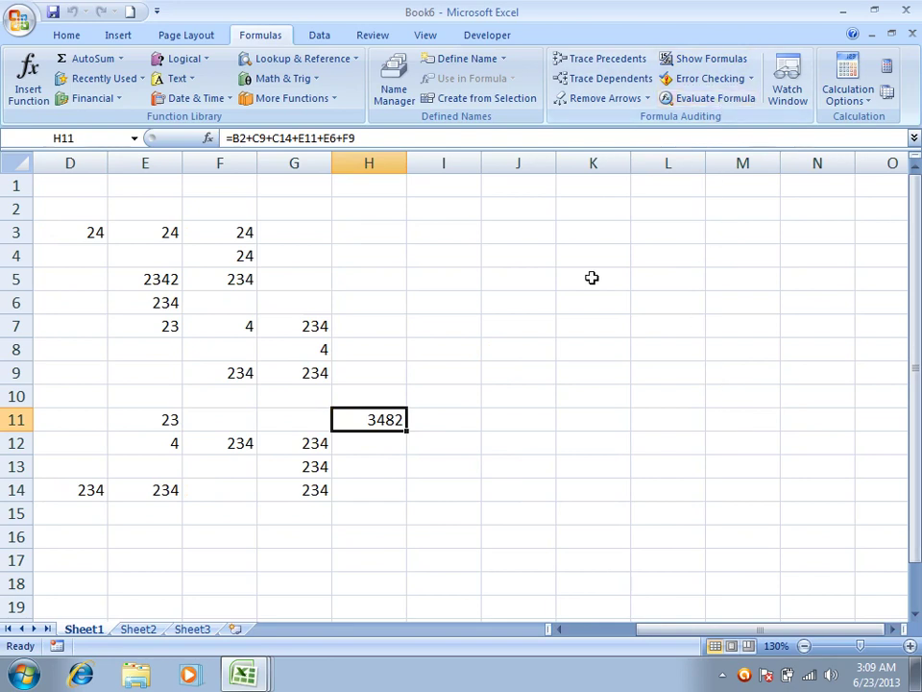
Step: On Sheet2, fill scattered cells from C4 to F9 with sample numbers such as 234, 42 and 23, and enter l234 in D10
{"action": "left_click", "coordinate": [152, 624]}
{"action": "scroll", "coordinate": [308, 284], "scroll_direction": "up", "scroll_amount": 4}
{"action": "left_click", "coordinate": [264, 274]}
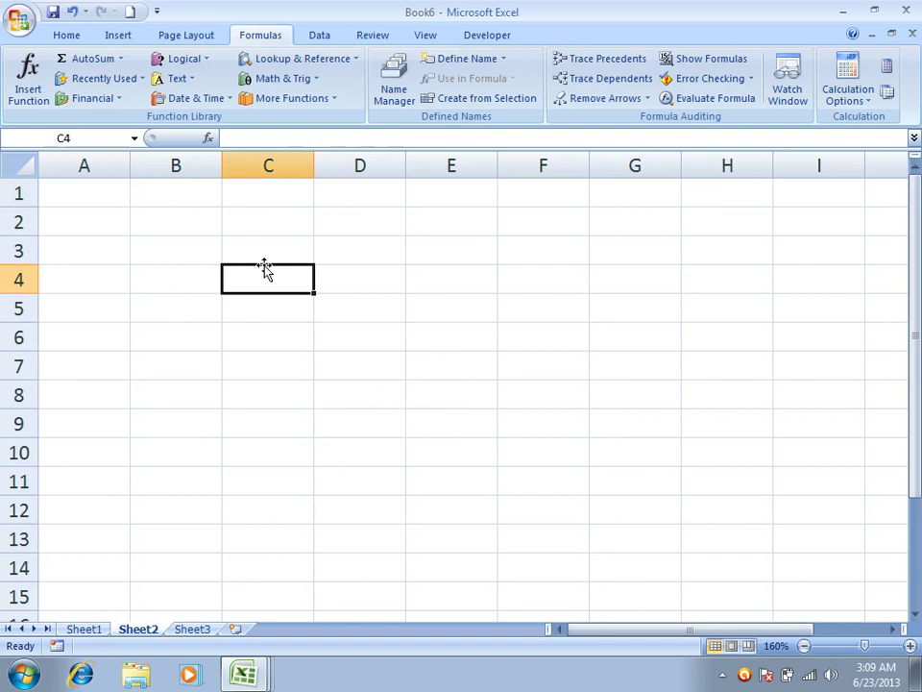
{"action": "type", "text": "234"}
{"action": "key", "text": "Right"}
{"action": "type", "text": "2"}
{"action": "key", "text": "Down"}
{"action": "type", "text": "42"}
{"action": "key", "text": "Down"}
{"action": "key", "text": "4"}
{"action": "key", "text": "Right"}
{"action": "key", "text": "4"}
{"action": "key", "text": "Right"}
{"action": "key", "text": "2"}
{"action": "key", "text": "3"}
{"action": "key", "text": "4"}
{"action": "key", "text": "Down"}
{"action": "key", "text": "2"}
{"action": "key", "text": "3"}
{"action": "key", "text": "4"}
{"action": "key", "text": "Down"}
{"action": "key", "text": "2"}
{"action": "key", "text": "3"}
{"action": "key", "text": "4"}
{"action": "key", "text": "Left"}
{"action": "key", "text": "2"}
{"action": "key", "text": "3"}
{"action": "key", "text": "Left"}
{"action": "key", "text": "4"}
{"action": "key", "text": "Down"}
{"action": "key", "text": "2"}
{"action": "key", "text": "Return"}
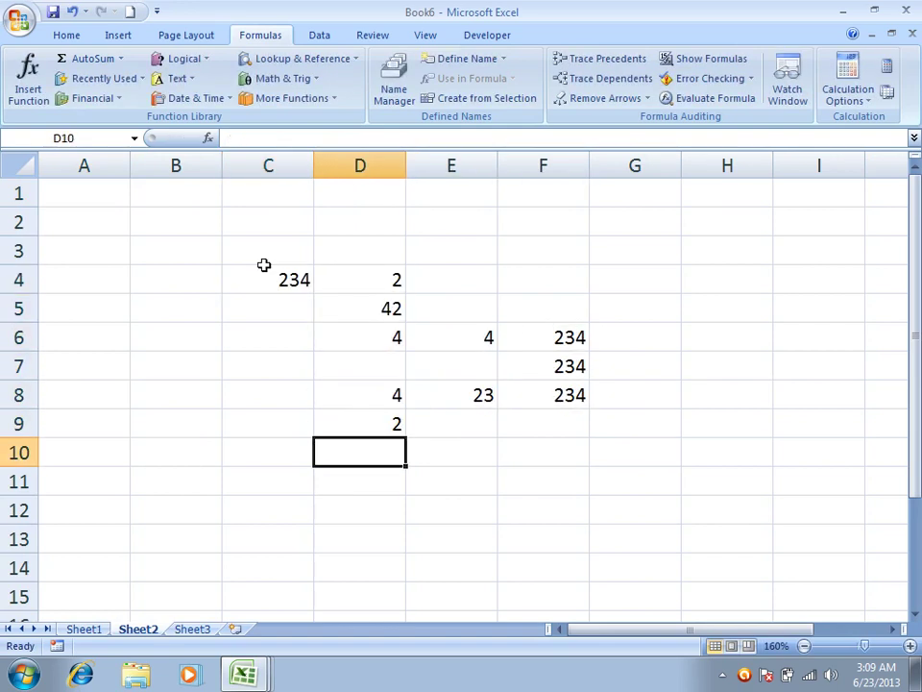
{"action": "type", "text": "l234"}
{"action": "key", "text": "Return"}
Step: Enter the formula =C4+D10+F8 in cell F11
{"action": "left_click", "coordinate": [531, 472]}
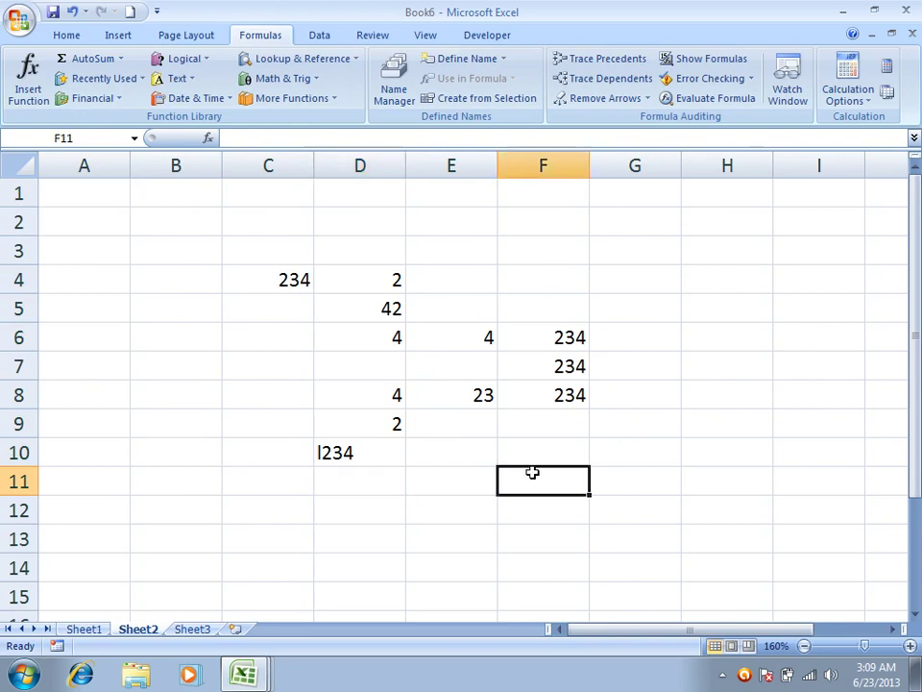
{"action": "type", "text": "="}
{"action": "left_click", "coordinate": [278, 278]}
{"action": "type", "text": "+"}
{"action": "left_click", "coordinate": [344, 464]}
{"action": "type", "text": "+"}
{"action": "left_click", "coordinate": [542, 388]}
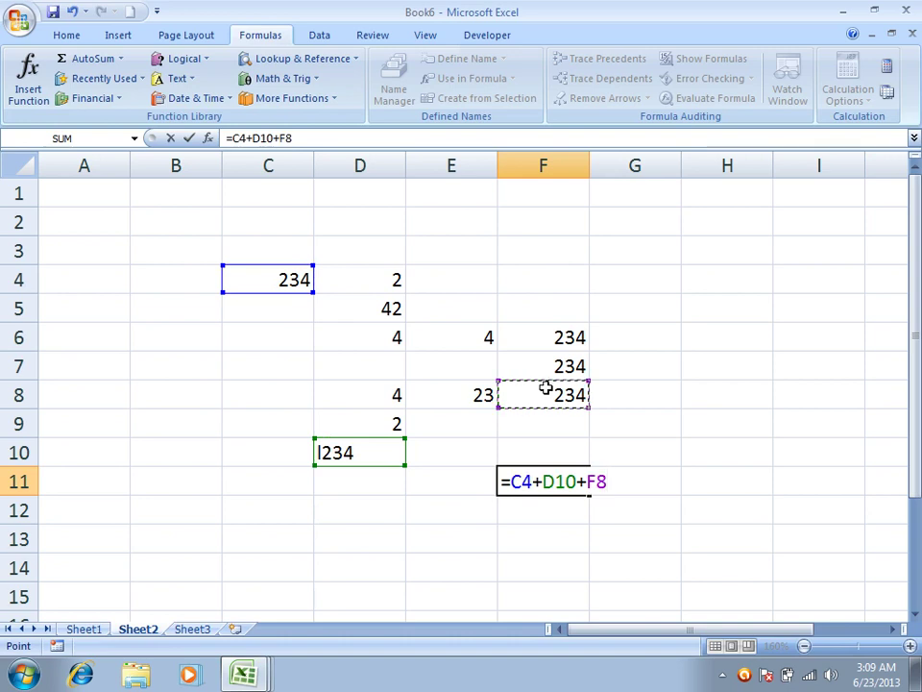
{"action": "key", "text": "Return"}
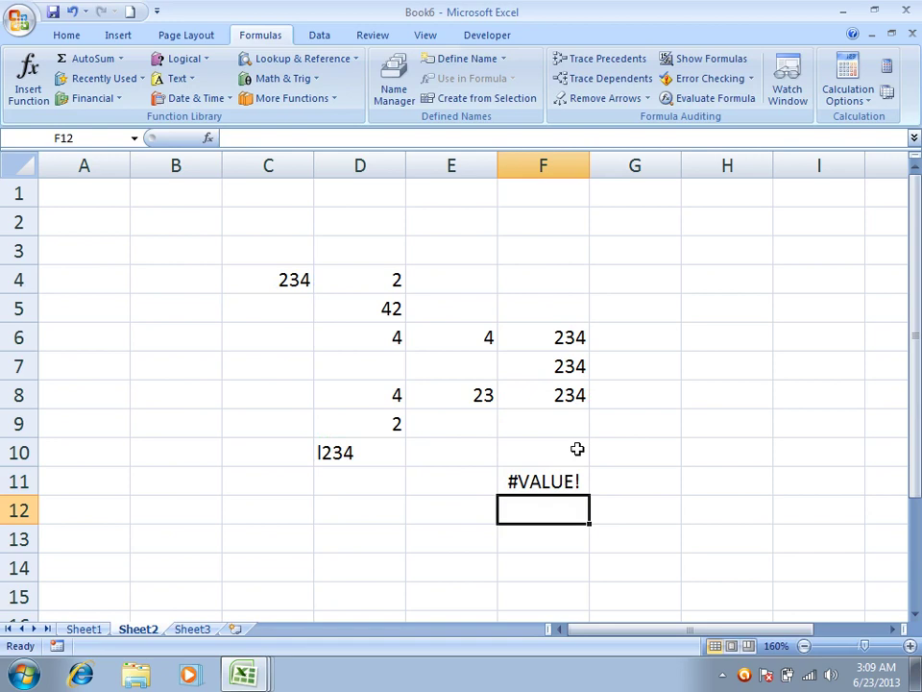
Step: Run Error Checking on cell F11 and move the dialog clear of the cells used by the formula
{"action": "scroll", "coordinate": [579, 447], "scroll_direction": "down", "scroll_amount": 1}
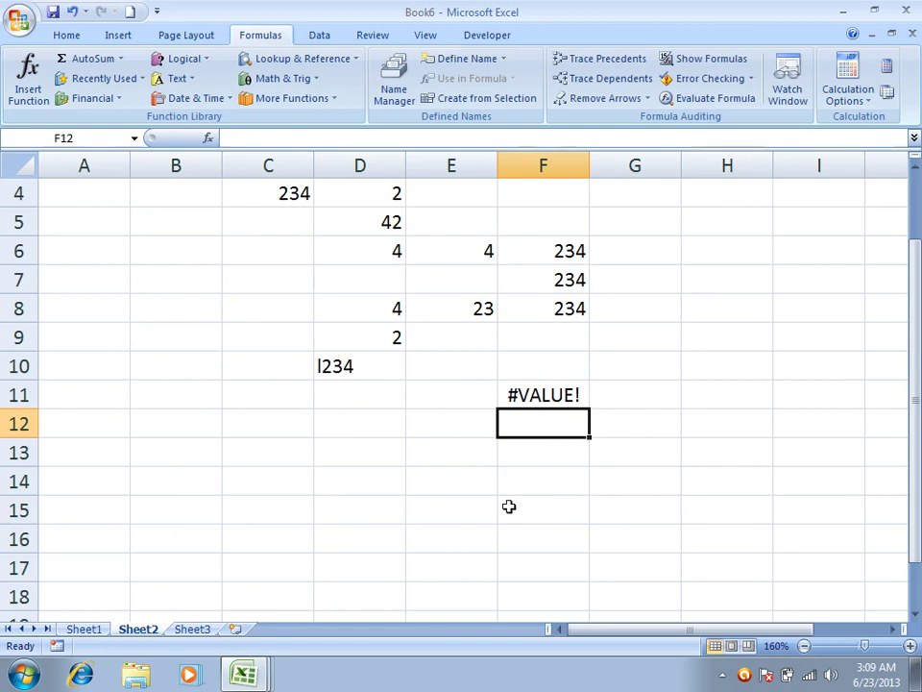
{"action": "left_click", "coordinate": [524, 401]}
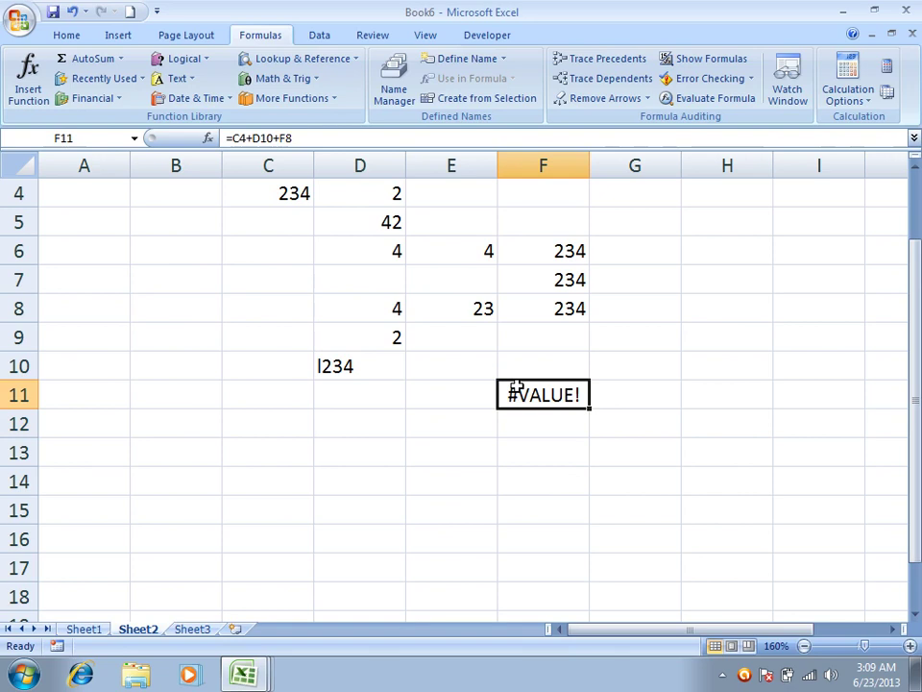
{"action": "left_click", "coordinate": [753, 79]}
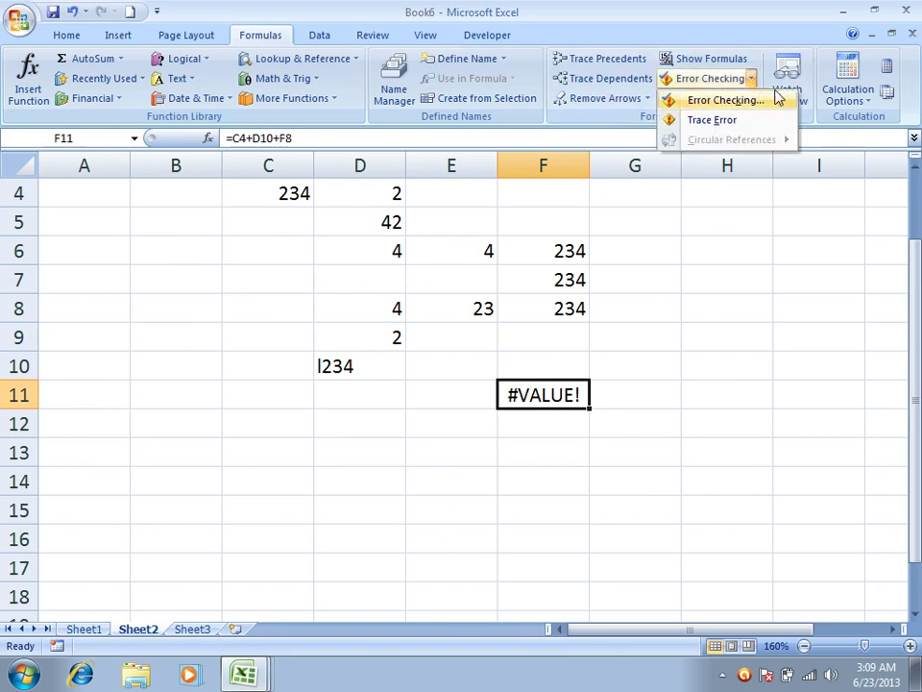
{"action": "left_click", "coordinate": [718, 101]}
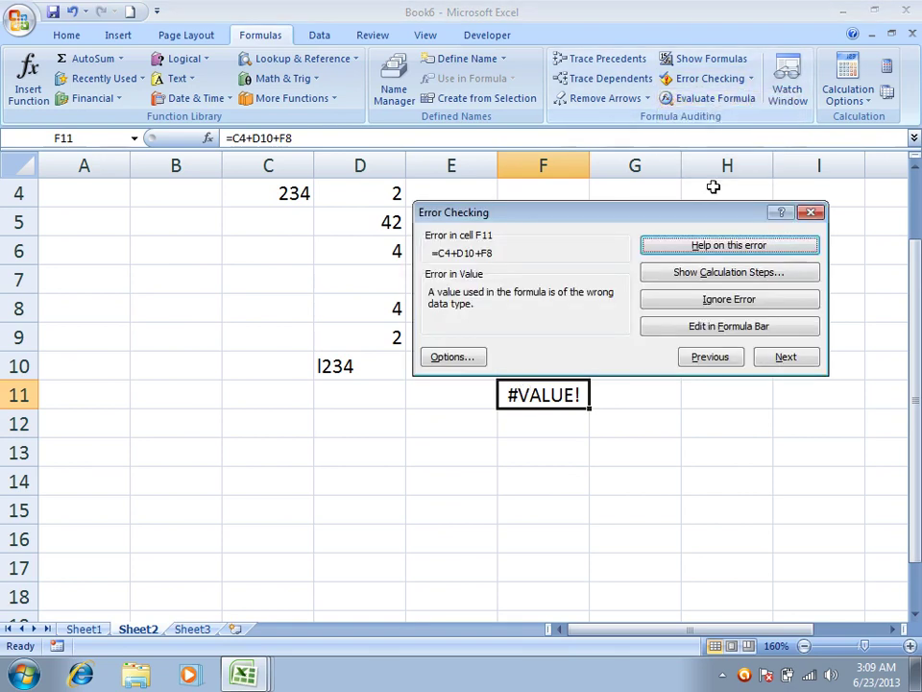
{"action": "left_click_drag", "start_coordinate": [659, 214], "coordinate": [565, 58]}
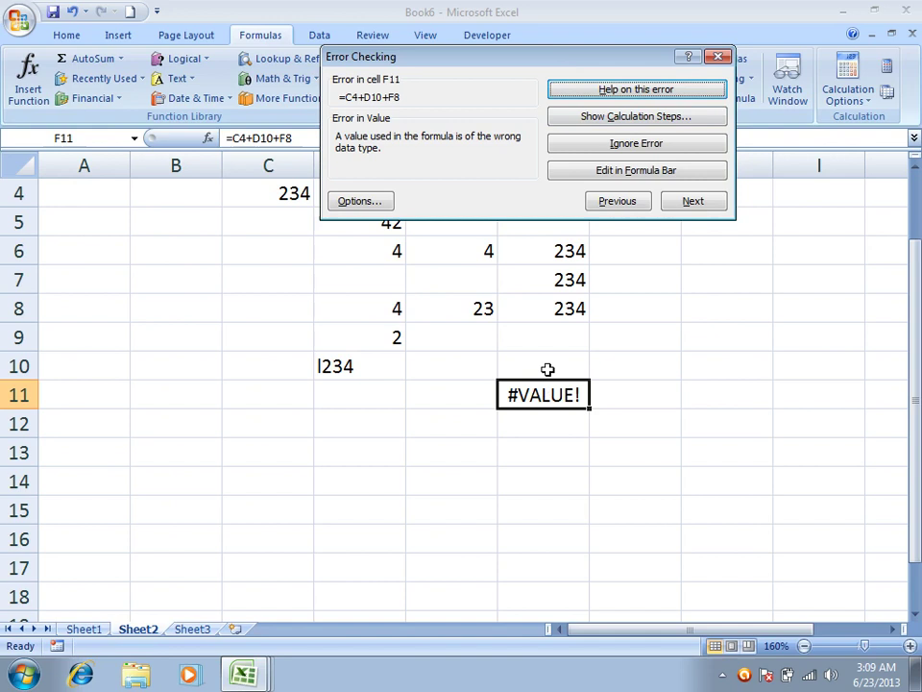
Step: Open the offline help on F11's error in a maximized window and expand the definition of argument
{"action": "left_click", "coordinate": [623, 90]}
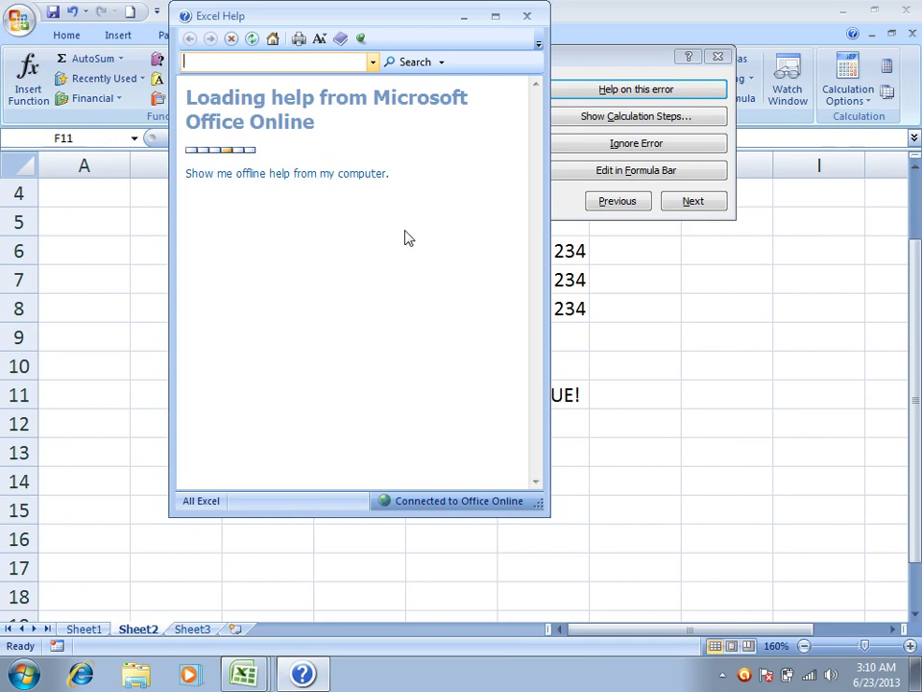
{"action": "left_click", "coordinate": [327, 179]}
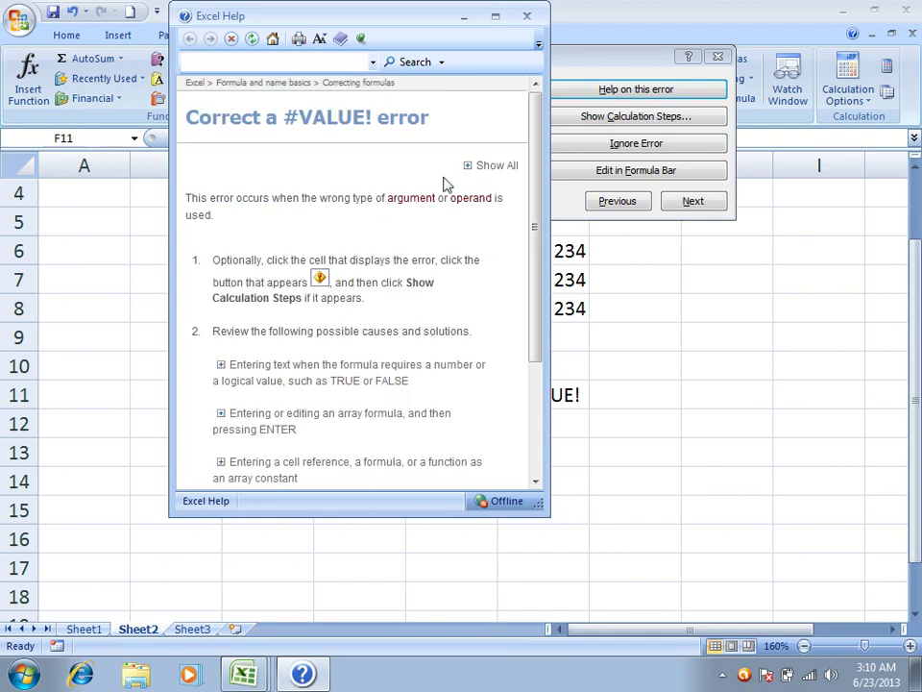
{"action": "double_click", "coordinate": [434, 18]}
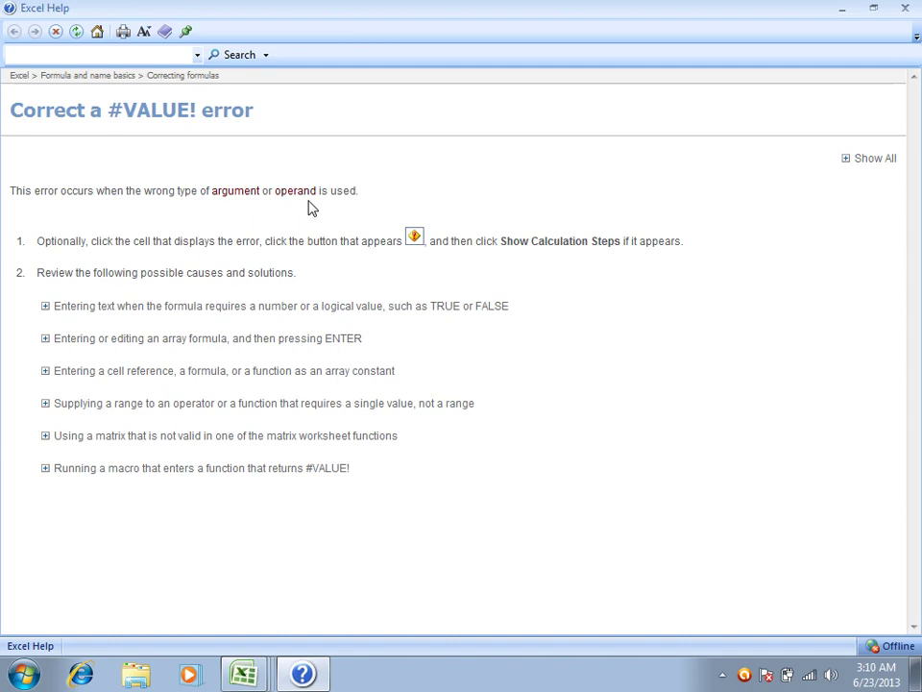
{"action": "left_click", "coordinate": [232, 193]}
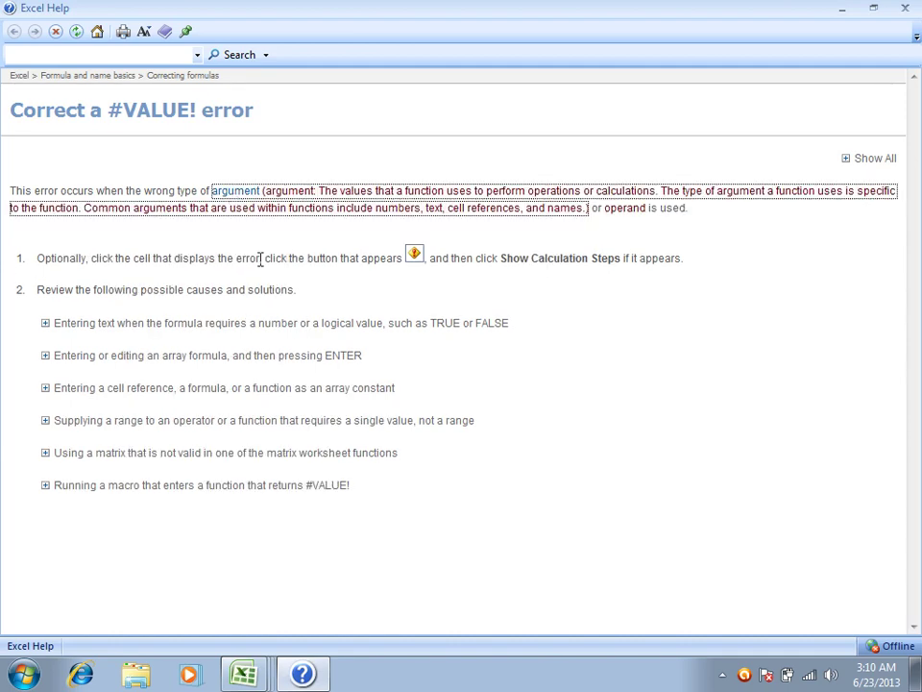
Step: Open Paint with mspaint and handwrite the expression = 2 + 2 with the thickest brush size
{"action": "key", "text": "super+r"}
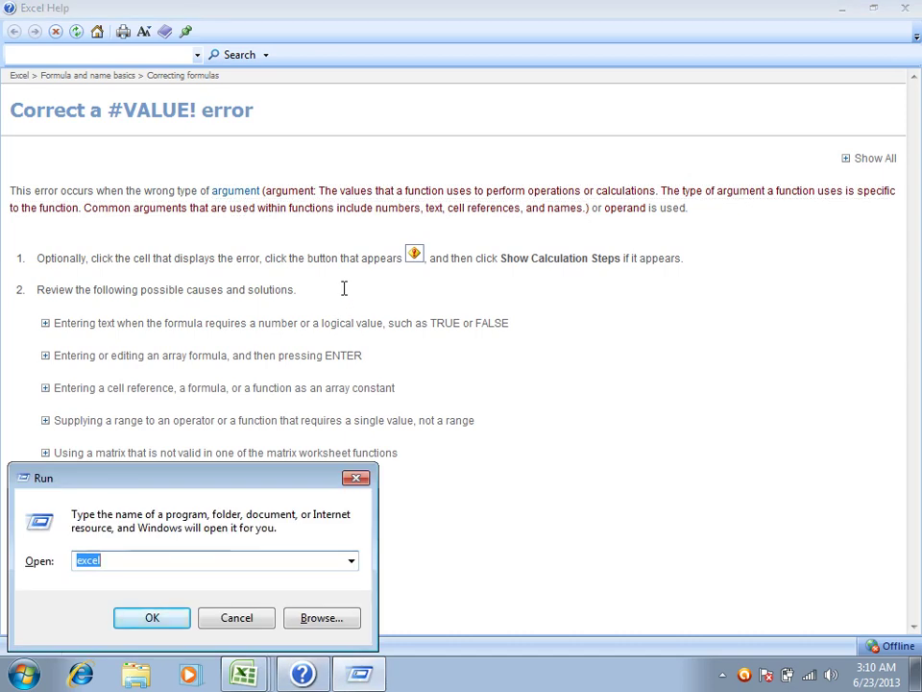
{"action": "type", "text": "mspaint"}
{"action": "key", "text": "Return"}
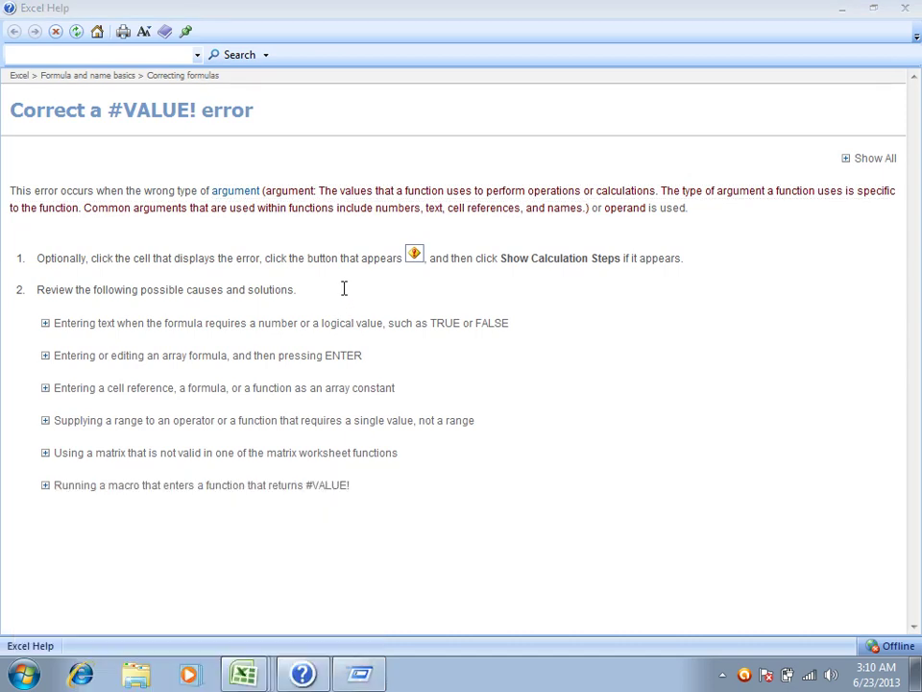
{"action": "left_click", "coordinate": [359, 95]}
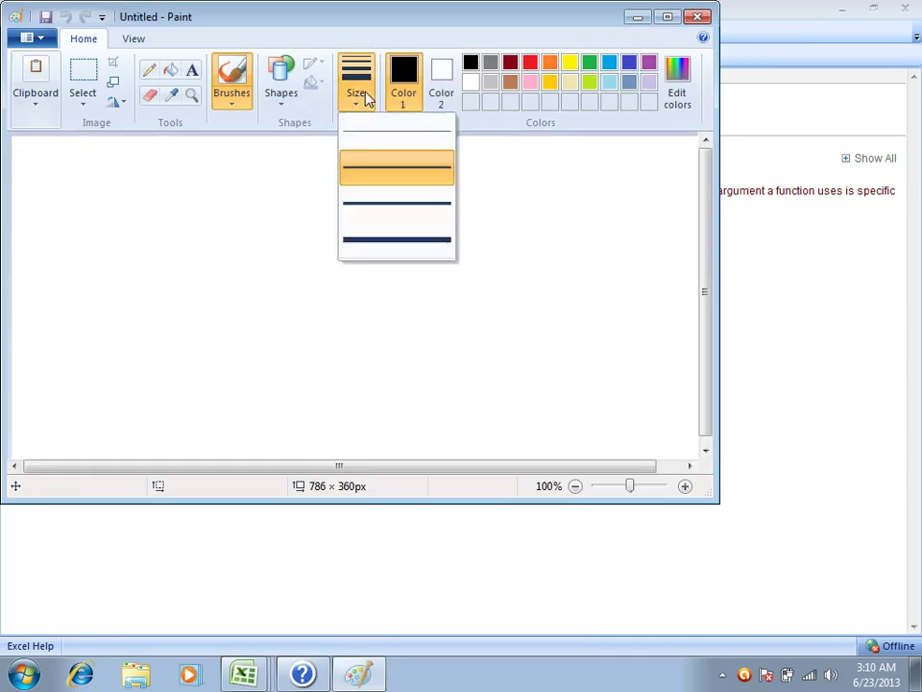
{"action": "left_click", "coordinate": [391, 257]}
{"action": "mouse_move", "coordinate": [230, 251]}
{"action": "left_mouse_down"}
{"action": "mouse_move", "coordinate": [274, 259]}
{"action": "mouse_move", "coordinate": [286, 283]}
{"action": "left_mouse_up"}
{"action": "mouse_move", "coordinate": [320, 248]}
{"action": "left_mouse_down"}
{"action": "mouse_move", "coordinate": [350, 281]}
{"action": "mouse_move", "coordinate": [374, 288]}
{"action": "left_mouse_up"}
{"action": "mouse_move", "coordinate": [387, 273]}
{"action": "left_mouse_down"}
{"action": "mouse_move", "coordinate": [427, 273]}
{"action": "mouse_move", "coordinate": [412, 291]}
{"action": "mouse_move", "coordinate": [500, 305]}
{"action": "left_mouse_up"}
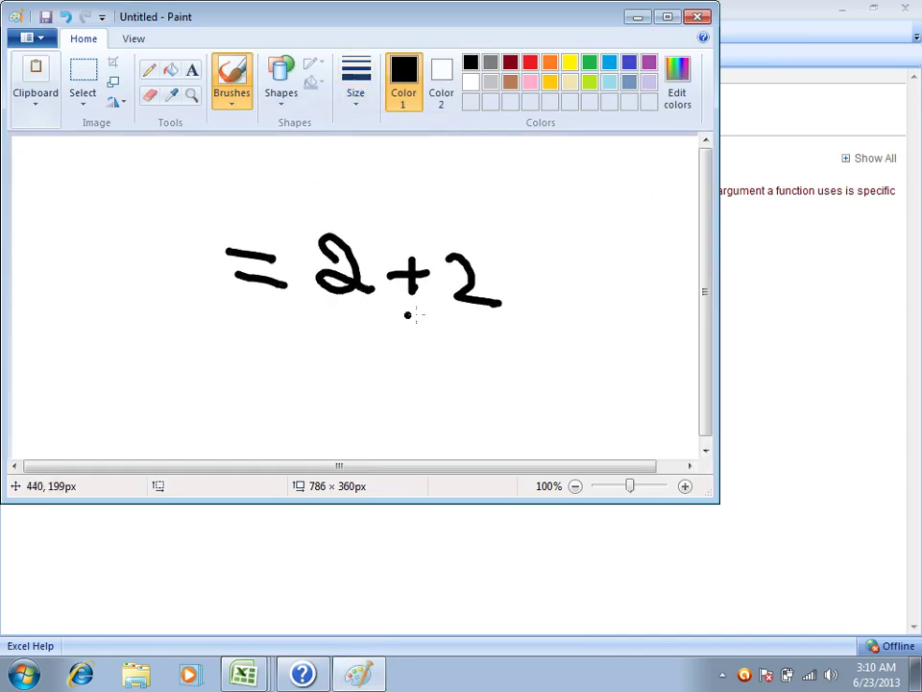
Step: Label both 2s as Operand and the plus sign as Operator, and close Paint without saving
{"action": "left_click_drag", "start_coordinate": [373, 312], "coordinate": [477, 338]}
{"action": "left_click_drag", "start_coordinate": [426, 386], "coordinate": [485, 408]}
{"action": "mouse_move", "coordinate": [505, 419]}
{"action": "left_mouse_down"}
{"action": "mouse_move", "coordinate": [491, 397]}
{"action": "mouse_move", "coordinate": [513, 432]}
{"action": "left_mouse_up"}
{"action": "mouse_move", "coordinate": [523, 363]}
{"action": "left_mouse_down"}
{"action": "mouse_move", "coordinate": [550, 390]}
{"action": "mouse_move", "coordinate": [558, 352]}
{"action": "mouse_move", "coordinate": [612, 317]}
{"action": "mouse_move", "coordinate": [629, 331]}
{"action": "mouse_move", "coordinate": [654, 285]}
{"action": "mouse_move", "coordinate": [677, 288]}
{"action": "left_mouse_up"}
{"action": "left_click_drag", "start_coordinate": [663, 248], "coordinate": [697, 306]}
{"action": "left_click_drag", "start_coordinate": [530, 363], "coordinate": [575, 352]}
{"action": "left_click_drag", "start_coordinate": [404, 223], "coordinate": [417, 252]}
{"action": "mouse_move", "coordinate": [463, 197]}
{"action": "left_mouse_down"}
{"action": "mouse_move", "coordinate": [448, 208]}
{"action": "mouse_move", "coordinate": [480, 197]}
{"action": "left_mouse_up"}
{"action": "mouse_move", "coordinate": [486, 192]}
{"action": "left_mouse_down"}
{"action": "mouse_move", "coordinate": [504, 235]}
{"action": "mouse_move", "coordinate": [526, 195]}
{"action": "mouse_move", "coordinate": [567, 210]}
{"action": "mouse_move", "coordinate": [583, 184]}
{"action": "mouse_move", "coordinate": [608, 182]}
{"action": "mouse_move", "coordinate": [655, 144]}
{"action": "left_mouse_up"}
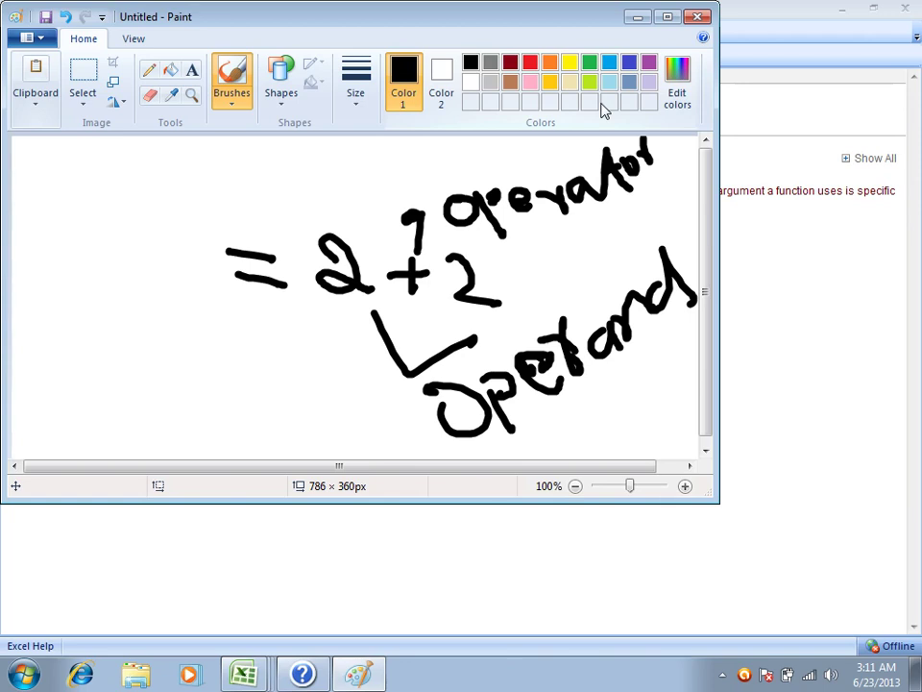
{"action": "left_click", "coordinate": [697, 16]}
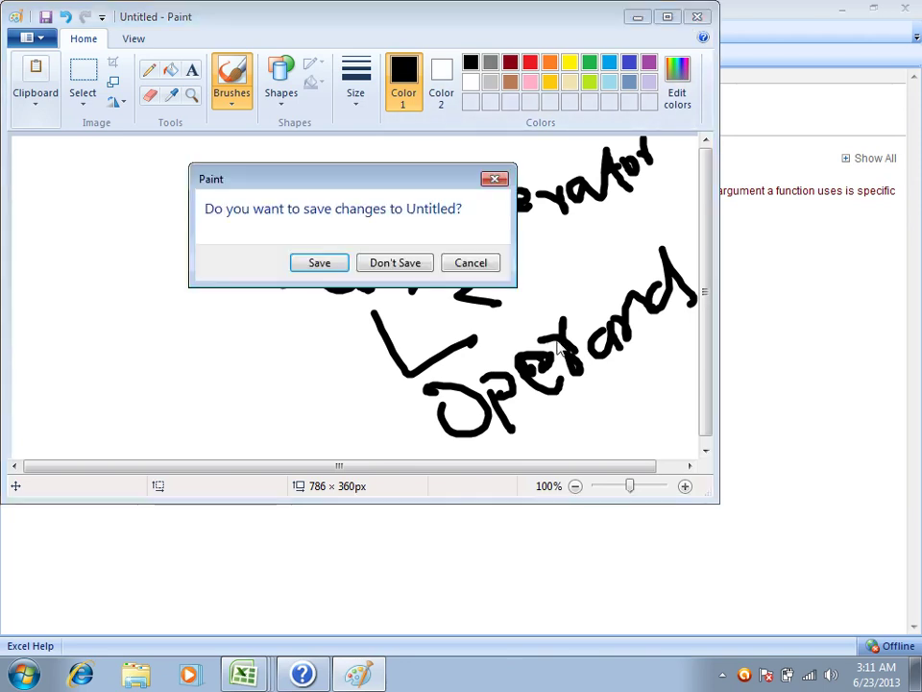
{"action": "left_click", "coordinate": [397, 262]}
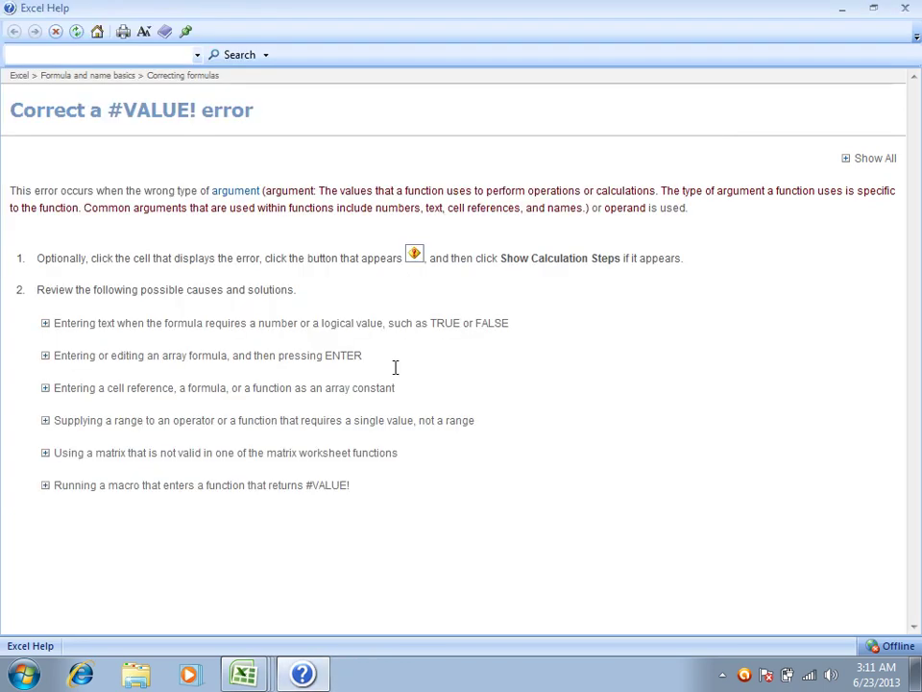
Step: Close the help article and show the calculation steps for the error in F11
{"action": "left_click", "coordinate": [903, 9]}
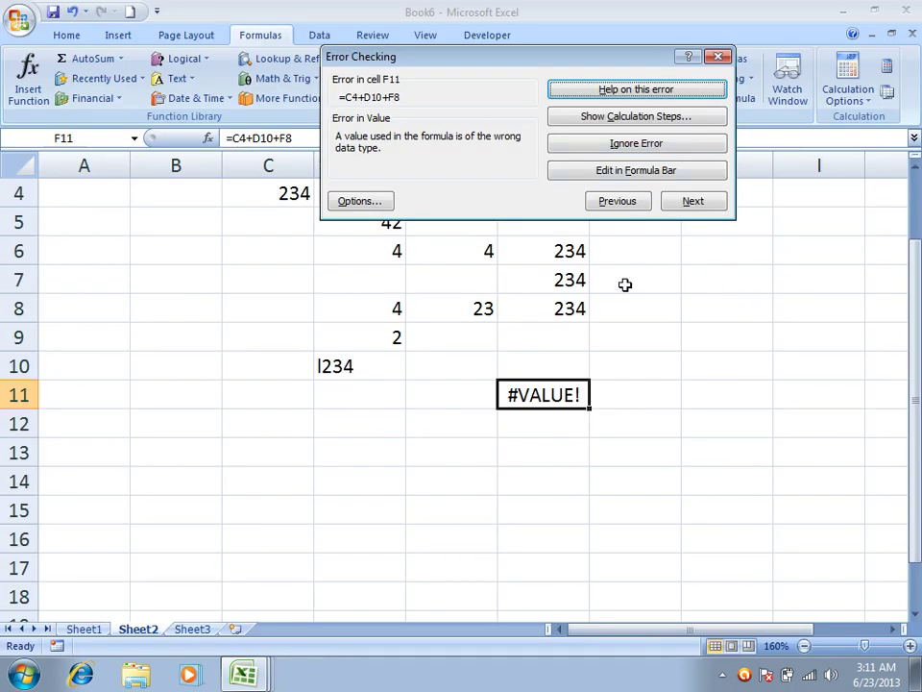
{"action": "left_click_drag", "start_coordinate": [500, 59], "coordinate": [624, 29]}
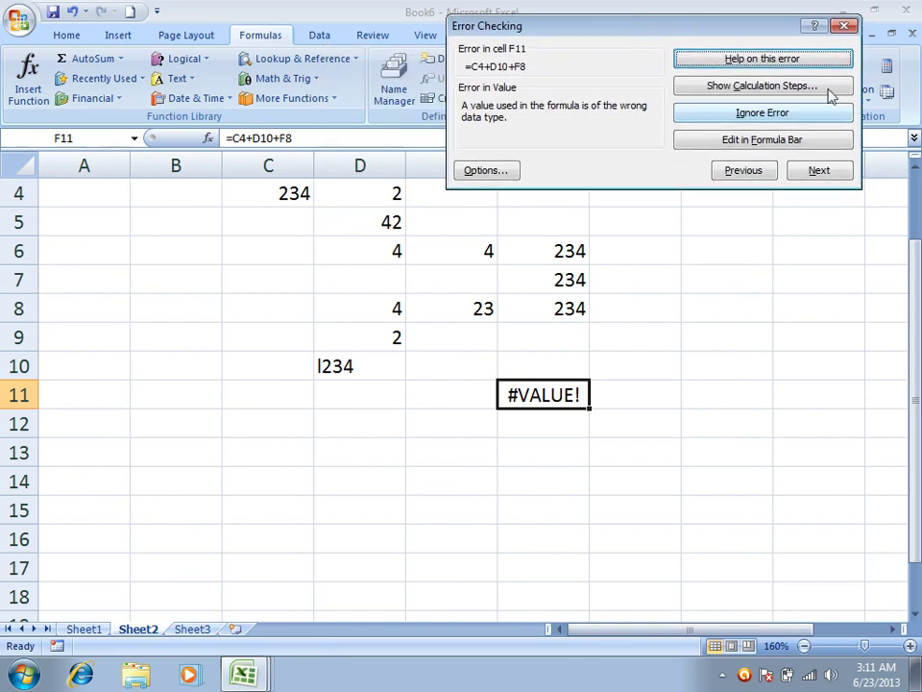
{"action": "left_click", "coordinate": [745, 86]}
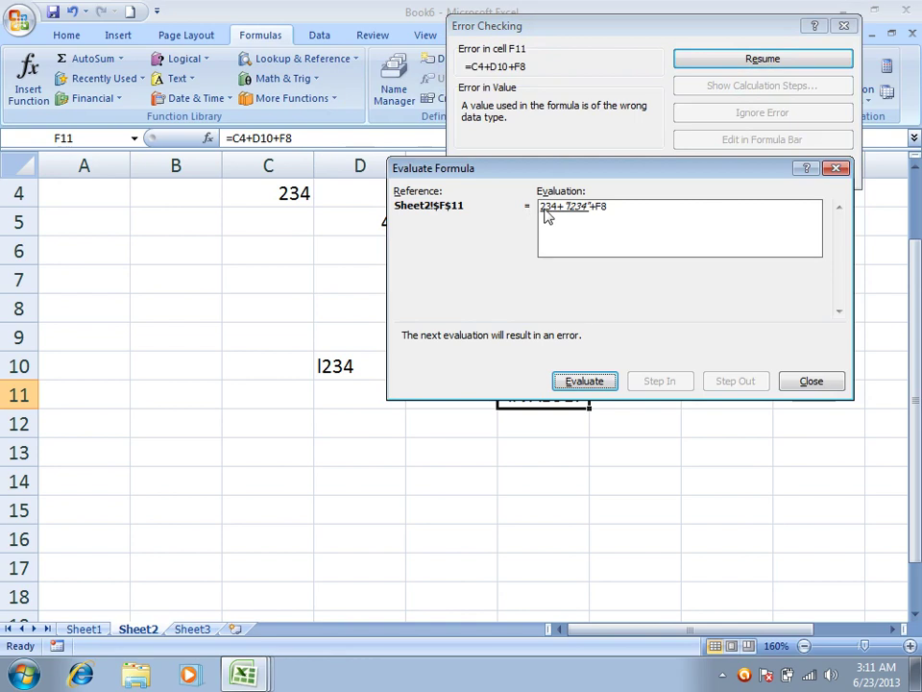
Step: Evaluate the formula in F11 through to its result, stepping into and out of the F8 reference
{"action": "left_click", "coordinate": [603, 383]}
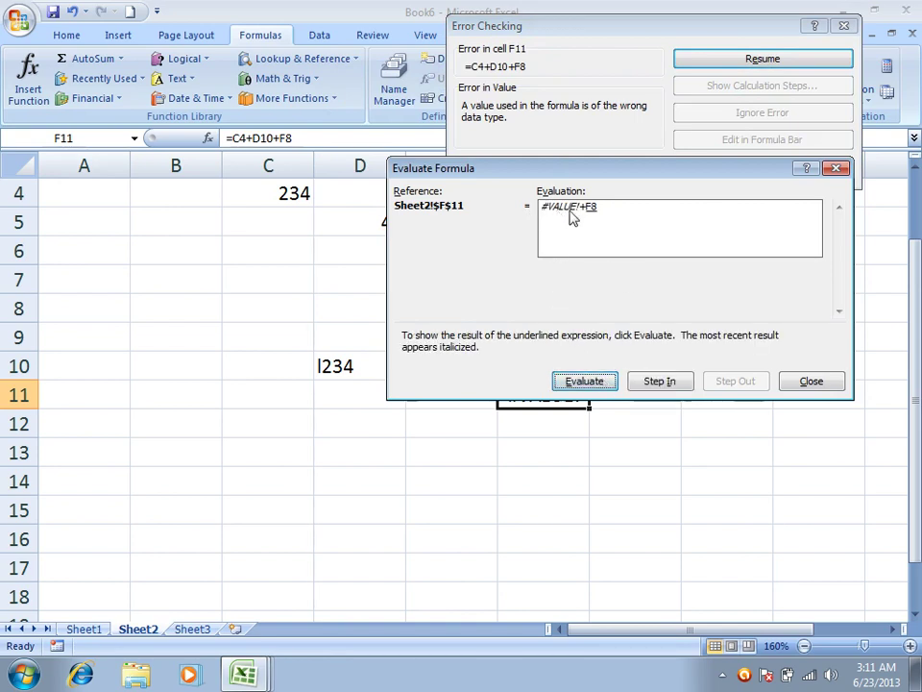
{"action": "left_click", "coordinate": [673, 382]}
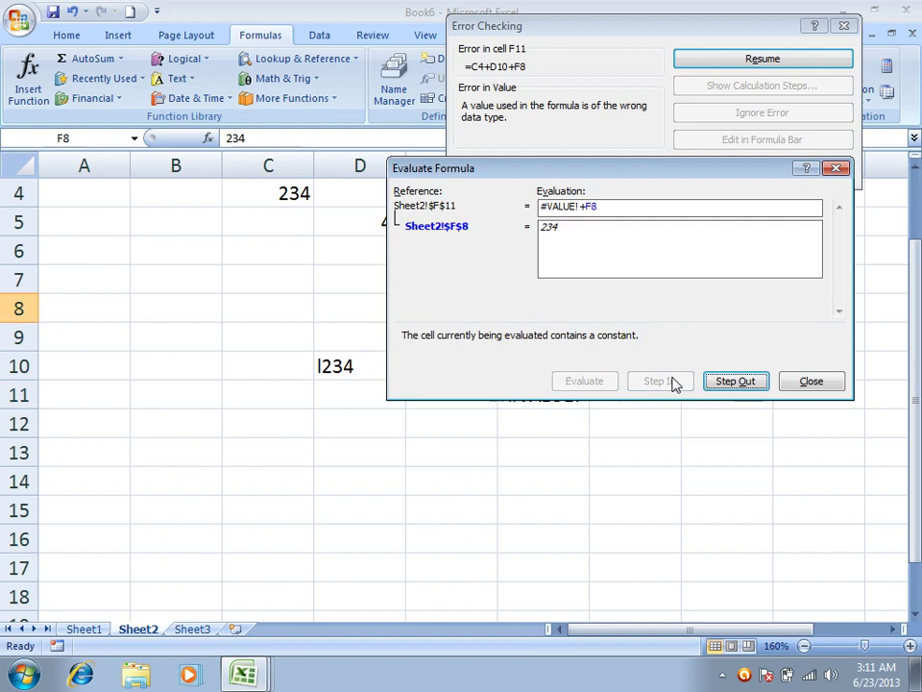
{"action": "left_click", "coordinate": [753, 383]}
{"action": "left_click", "coordinate": [584, 381]}
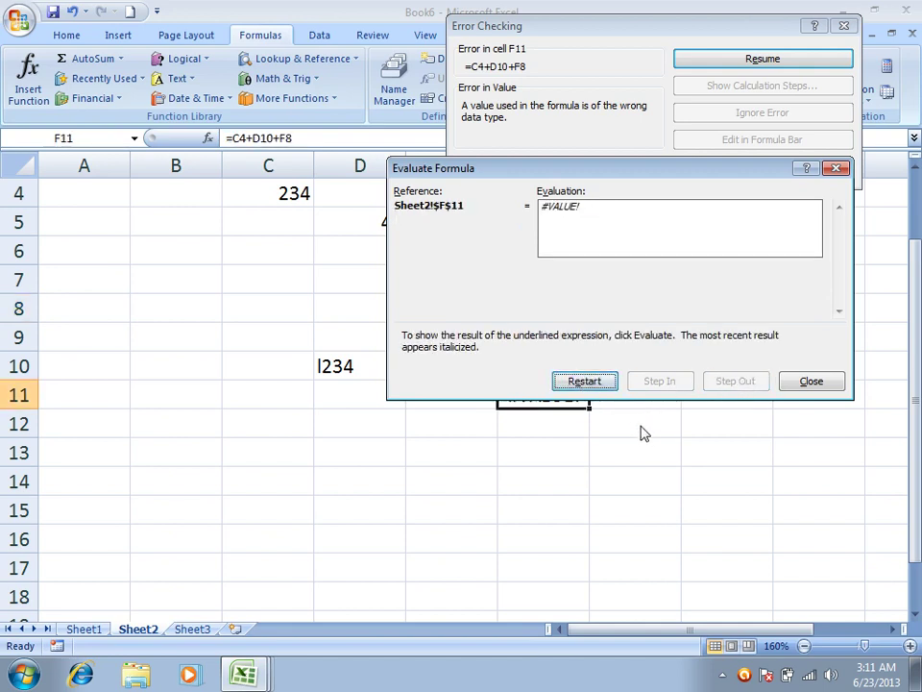
Step: Restart F11's evaluation, step into and out of C4 and D10, evaluate their sum, and close the evaluation
{"action": "left_click", "coordinate": [584, 382]}
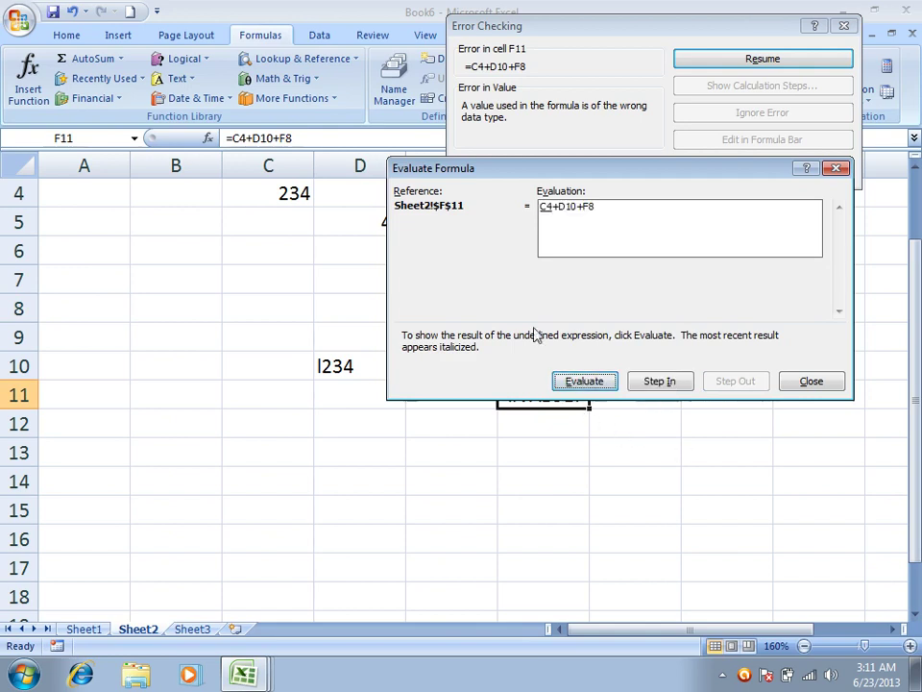
{"action": "left_click", "coordinate": [657, 384]}
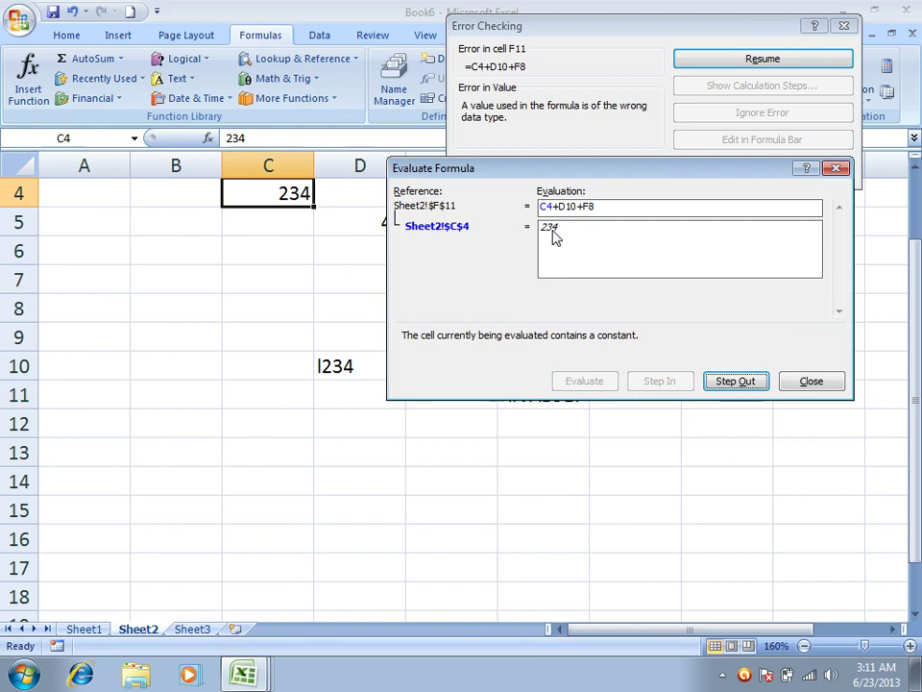
{"action": "left_click", "coordinate": [716, 377]}
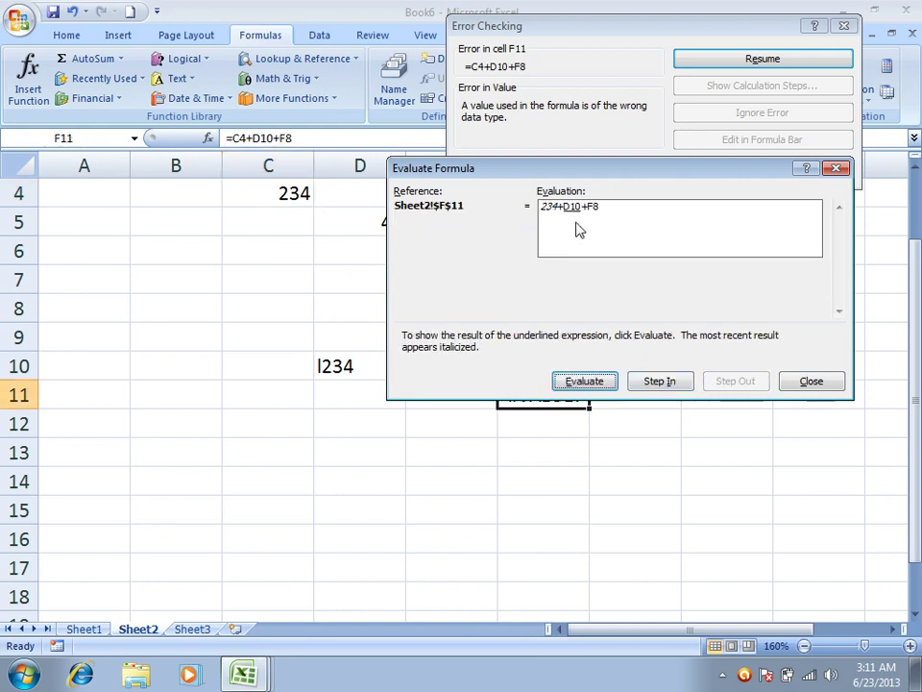
{"action": "left_click_drag", "start_coordinate": [414, 65], "coordinate": [247, 7]}
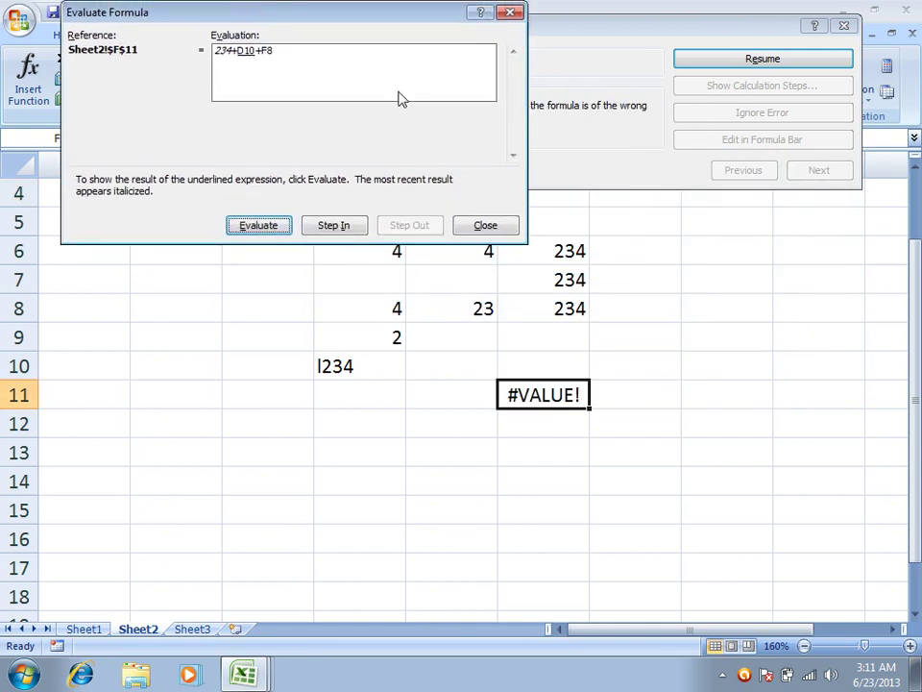
{"action": "left_click", "coordinate": [348, 229]}
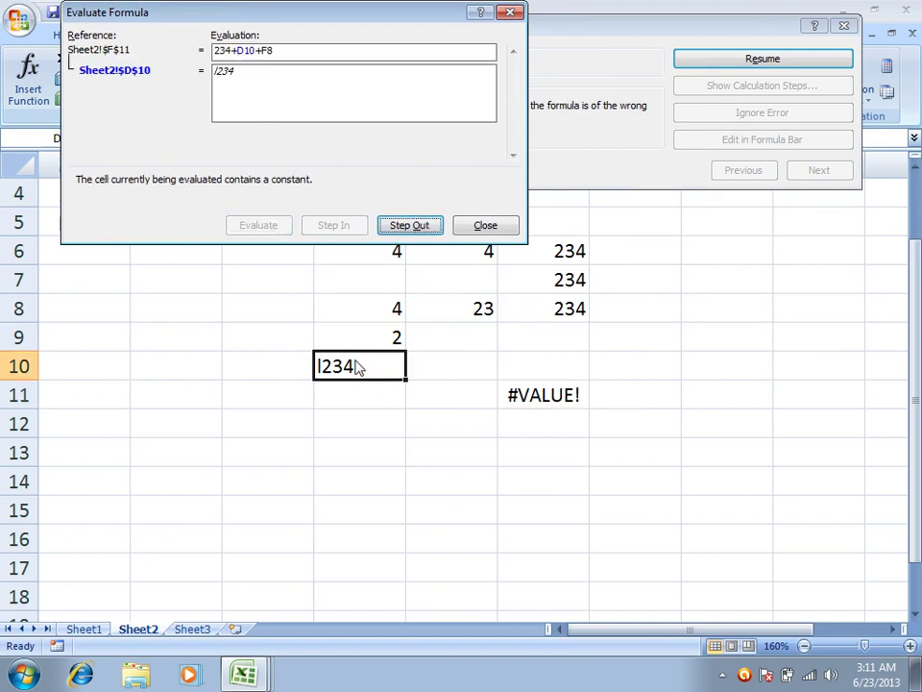
{"action": "left_click", "coordinate": [420, 227]}
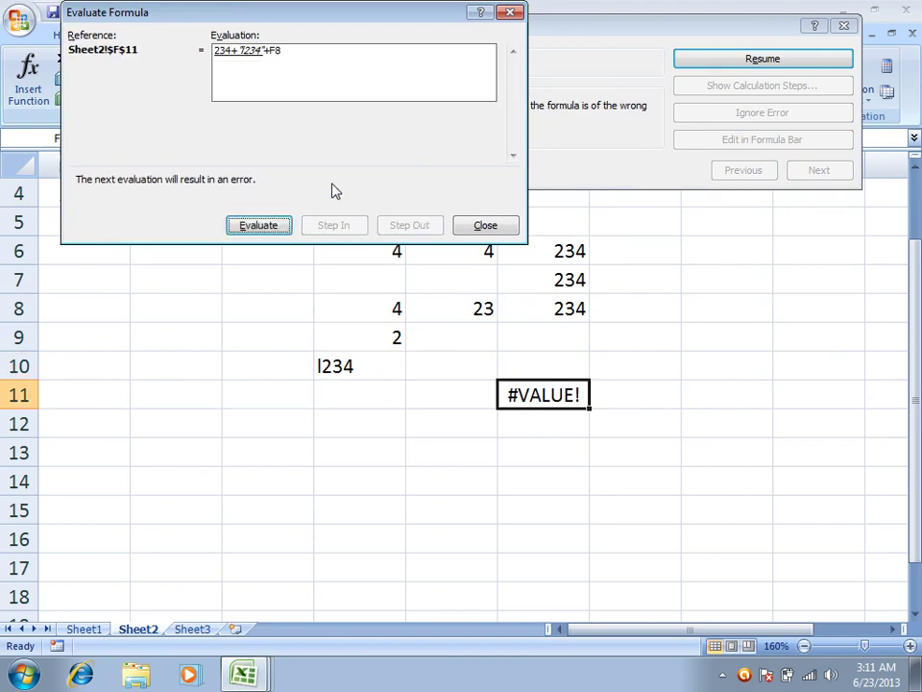
{"action": "left_click", "coordinate": [272, 226]}
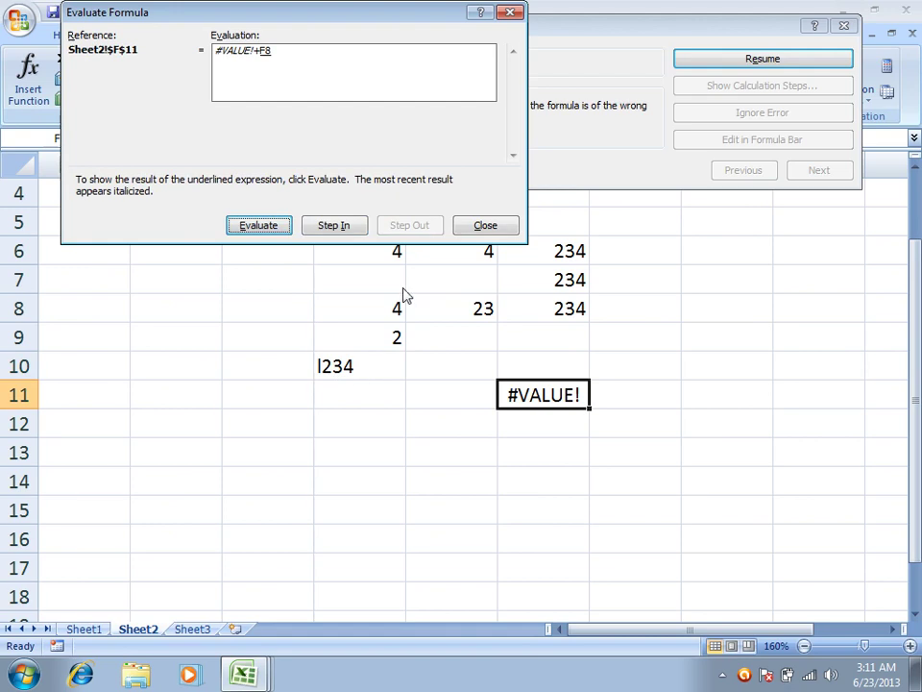
{"action": "left_click", "coordinate": [483, 225]}
Step: Correct the value in D10 to 1234 and resume the error check until it ends
{"action": "double_click", "coordinate": [358, 369]}
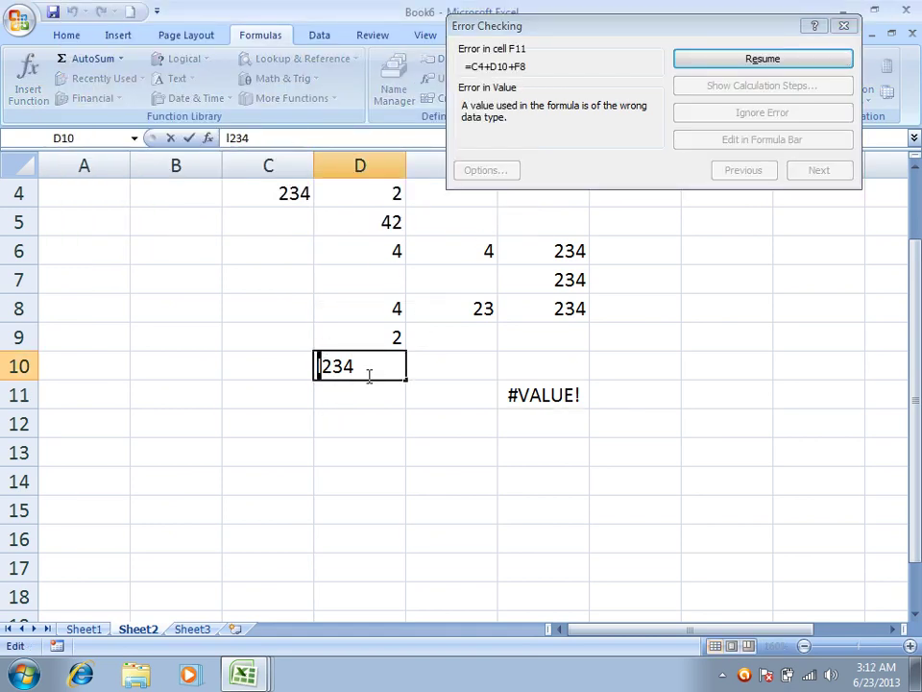
{"action": "key", "text": "BackSpace"}
{"action": "type", "text": "1"}
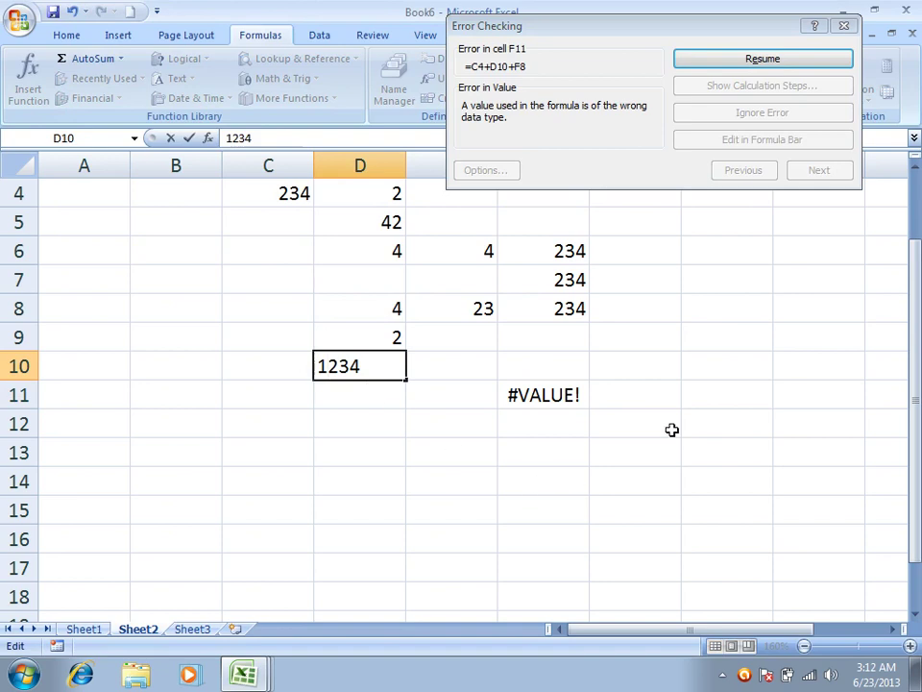
{"action": "left_click", "coordinate": [774, 60]}
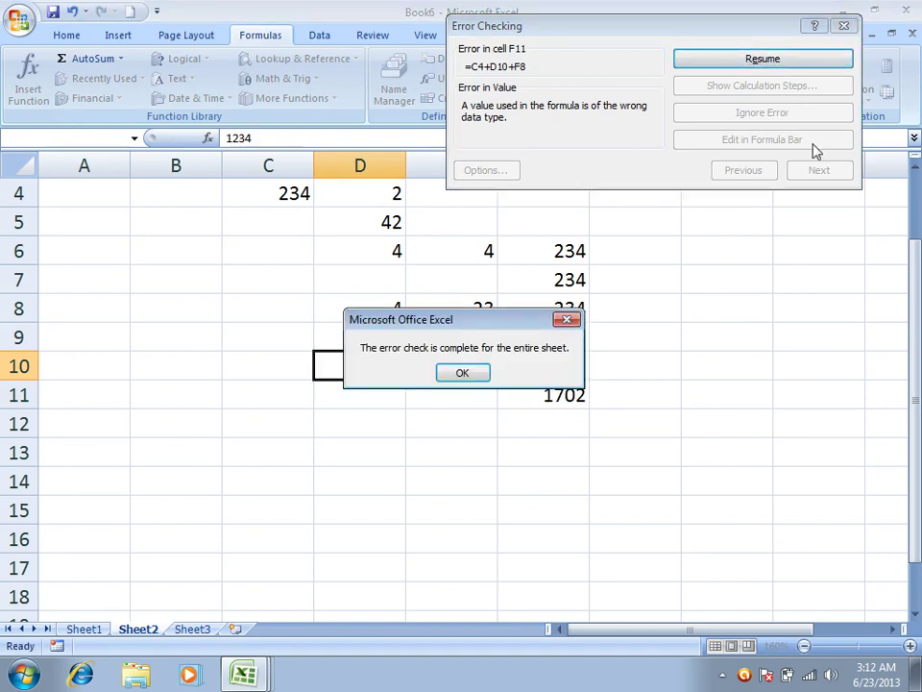
{"action": "left_click", "coordinate": [471, 374]}
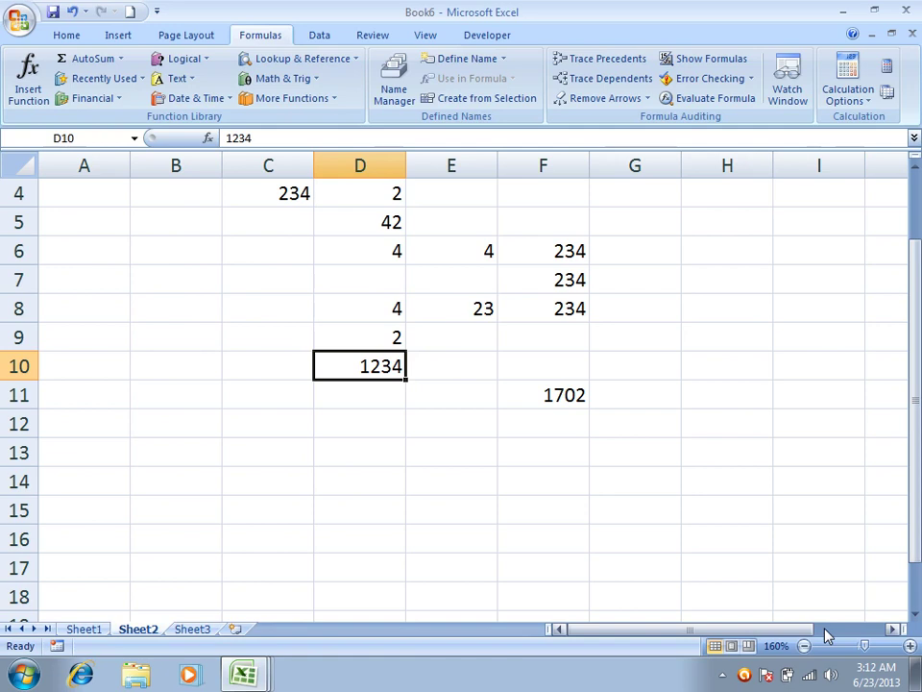
Step: Undo the correction of D10, run the error check again and close it
{"action": "key", "text": "ctrl+z"}
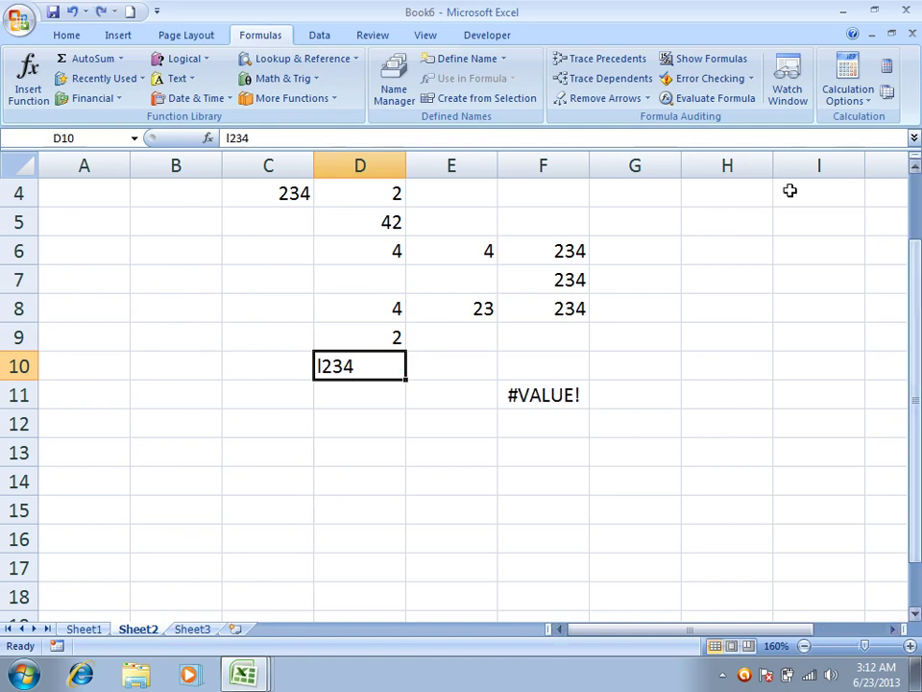
{"action": "left_click", "coordinate": [706, 78]}
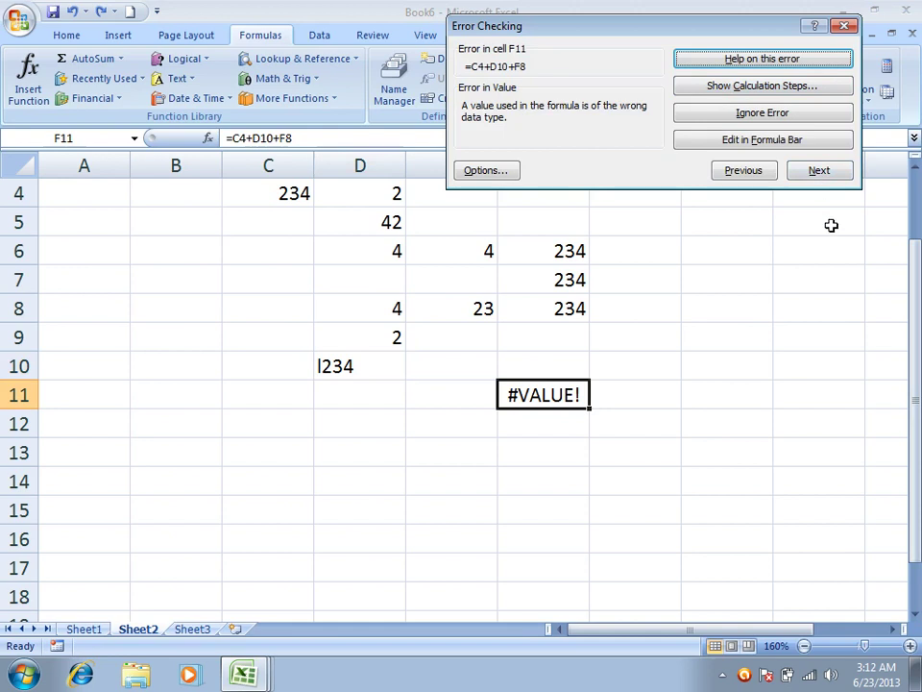
{"action": "left_click", "coordinate": [844, 26]}
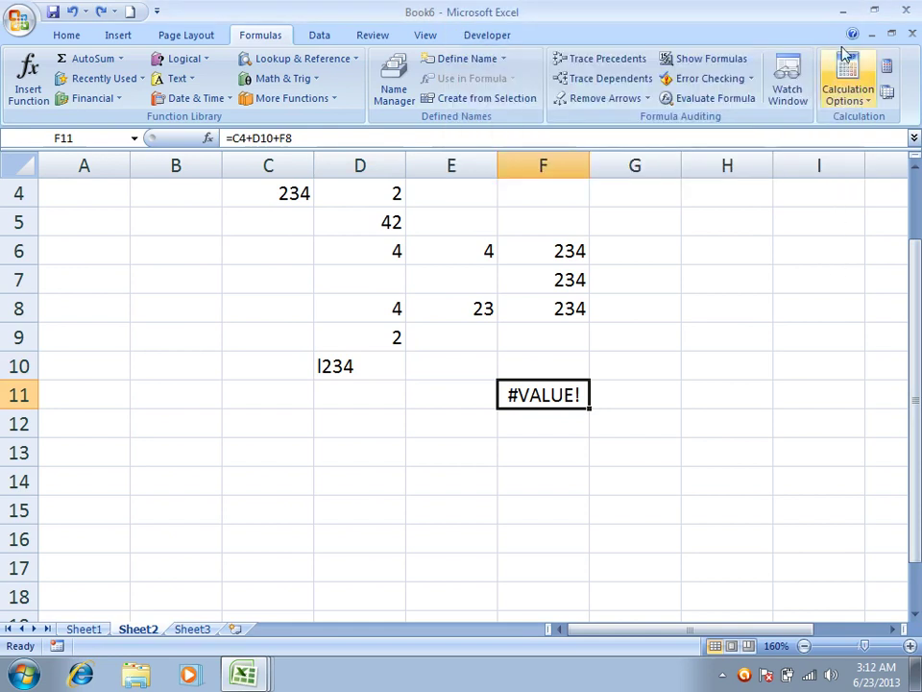
Step: Enter the formula =2342/0 in G13 to produce a divide-by-zero error
{"action": "left_click", "coordinate": [620, 455]}
{"action": "type", "text": "="}
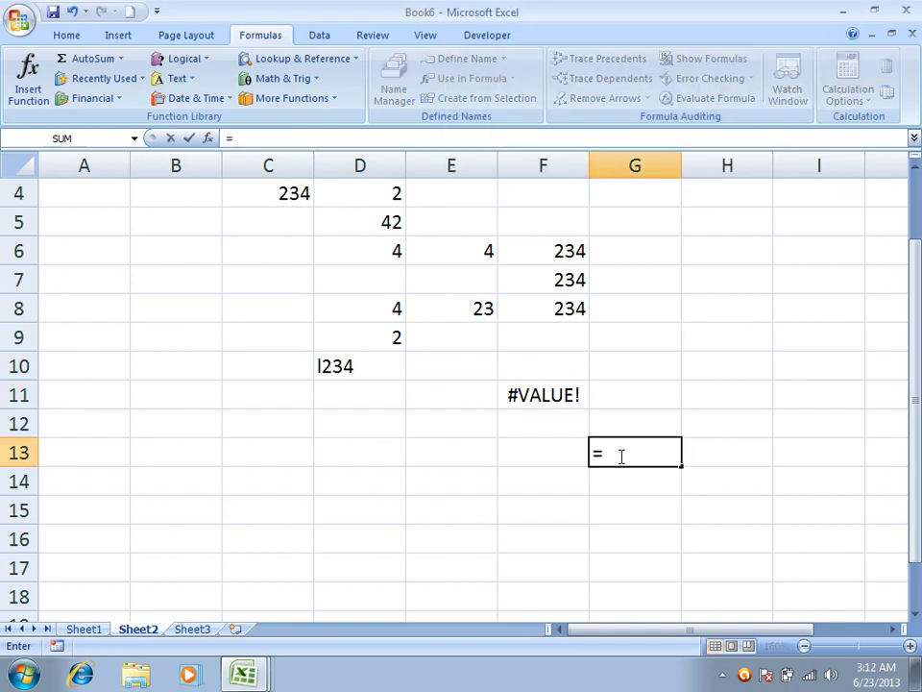
{"action": "type", "text": "2342/"}
{"action": "key", "text": "Return"}
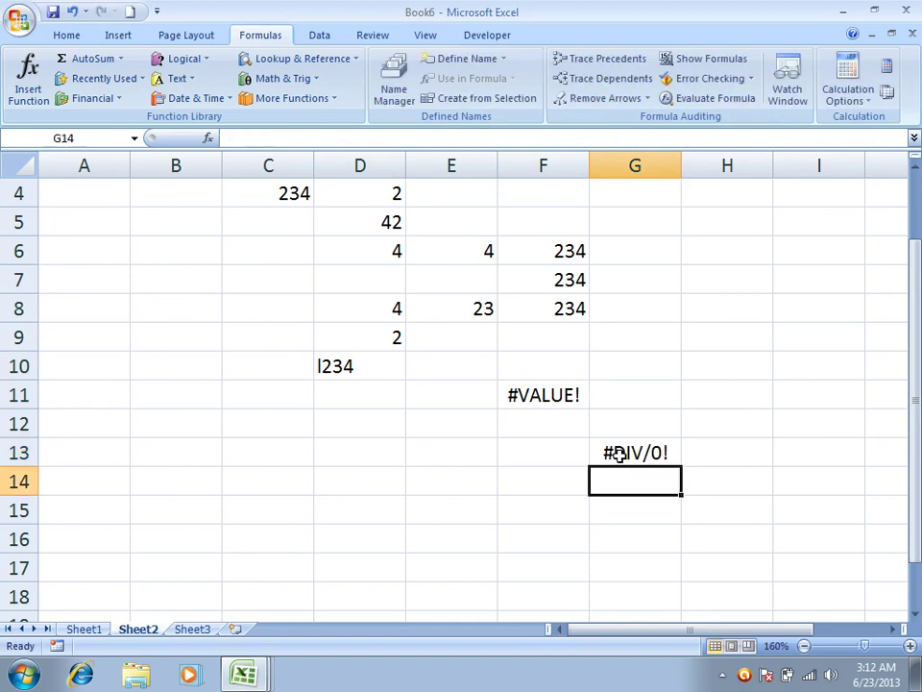
Step: Enter the formula =sam() in G14 to produce an invalid name error
{"action": "type", "text": "="}
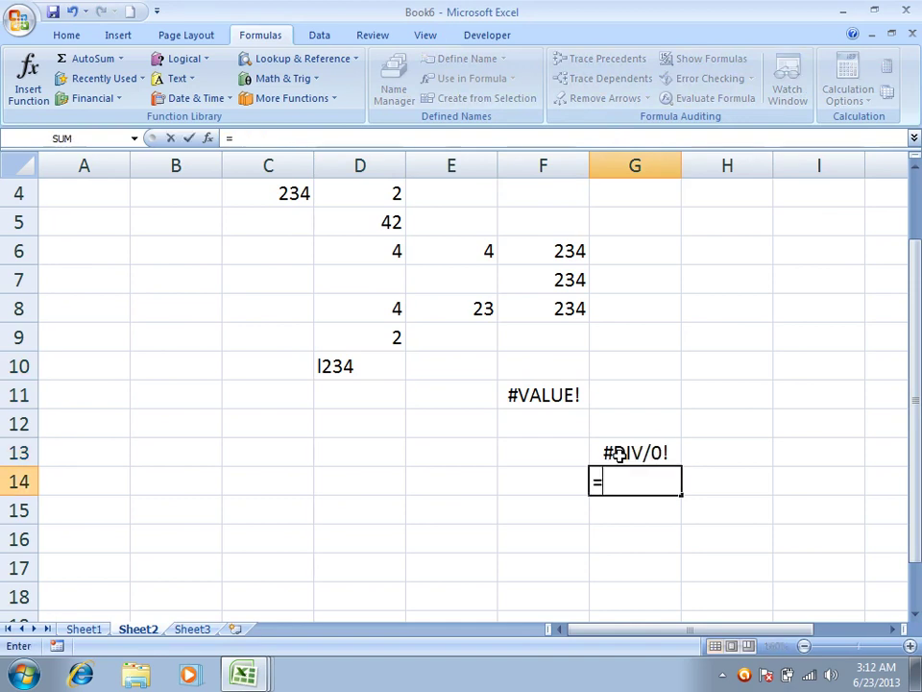
{"action": "type", "text": "sam3("}
{"action": "key", "text": "BackSpace"}
{"action": "key", "text": "BackSpace"}
{"action": "left_click", "coordinate": [621, 455]}
{"action": "type", "text": "4"}
{"action": "key", "text": "Escape"}
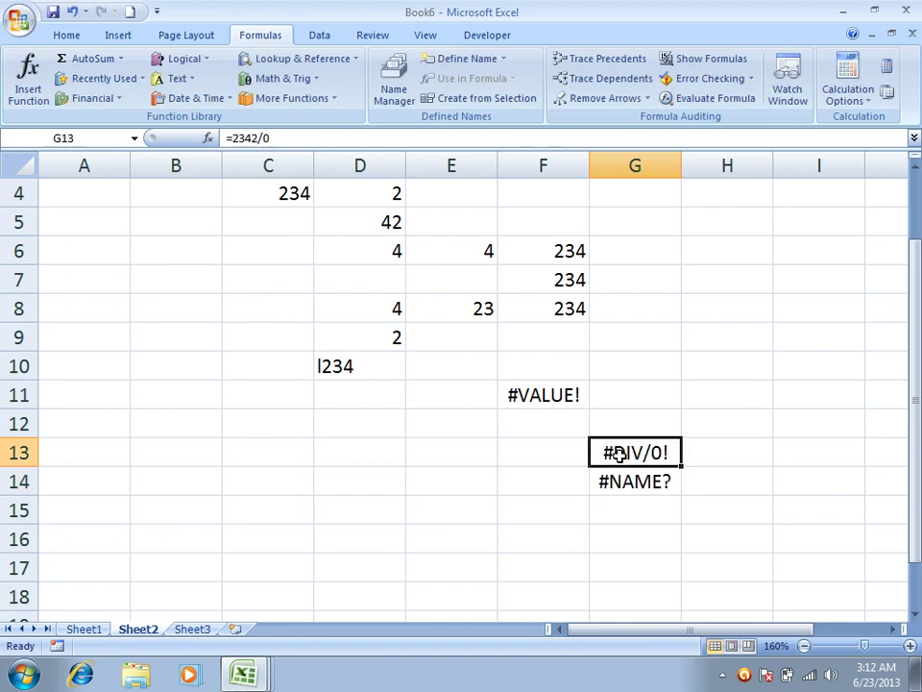
Step: Run the error check and browse forward and back through the errors in F11, G13 and G14
{"action": "left_click", "coordinate": [718, 278]}
{"action": "left_click", "coordinate": [709, 78]}
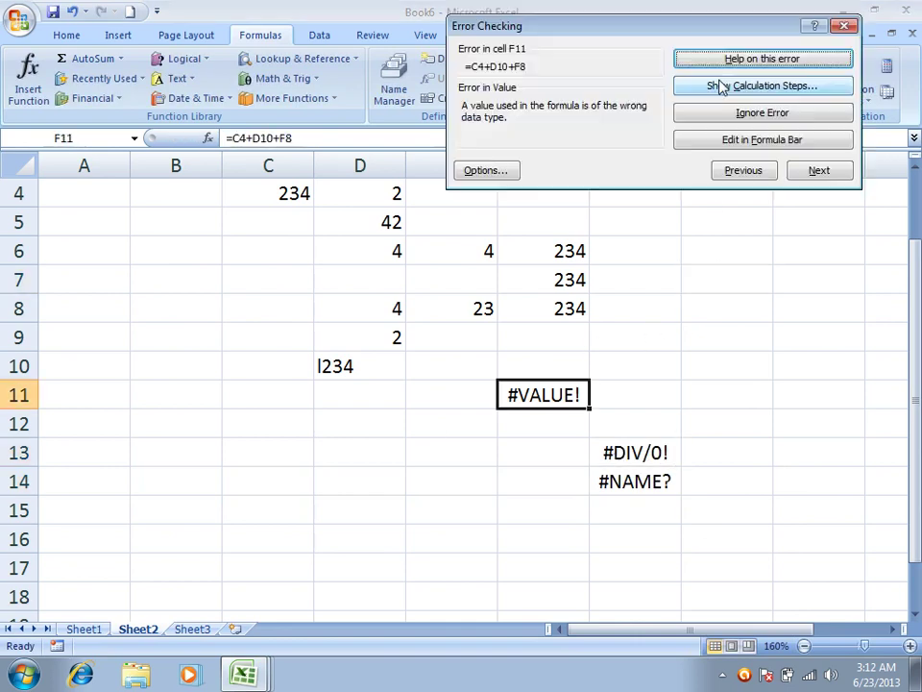
{"action": "left_click", "coordinate": [831, 173]}
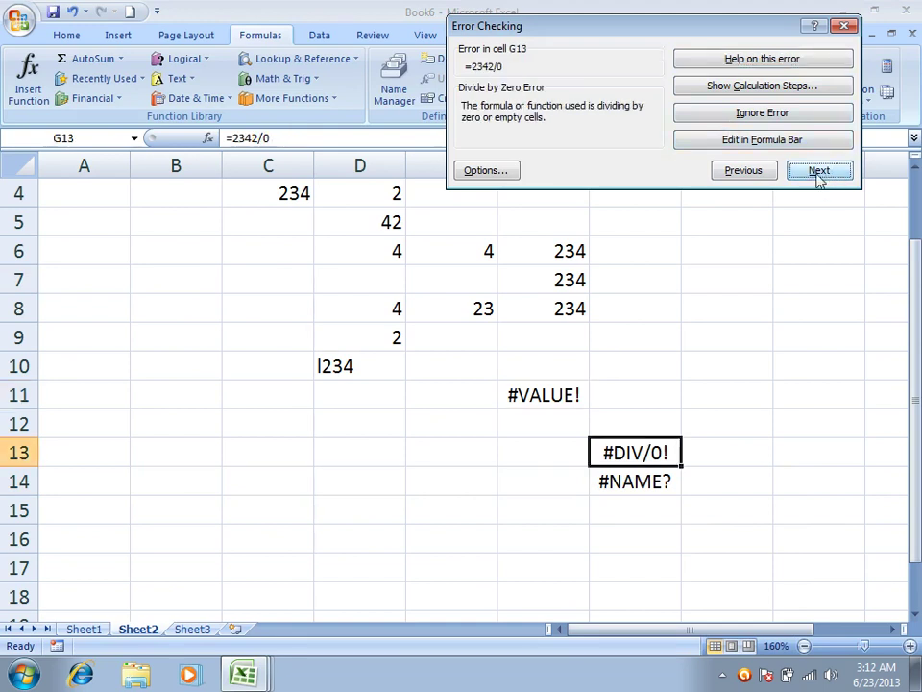
{"action": "left_click", "coordinate": [758, 178]}
{"action": "left_click", "coordinate": [819, 171]}
{"action": "left_click", "coordinate": [821, 175]}
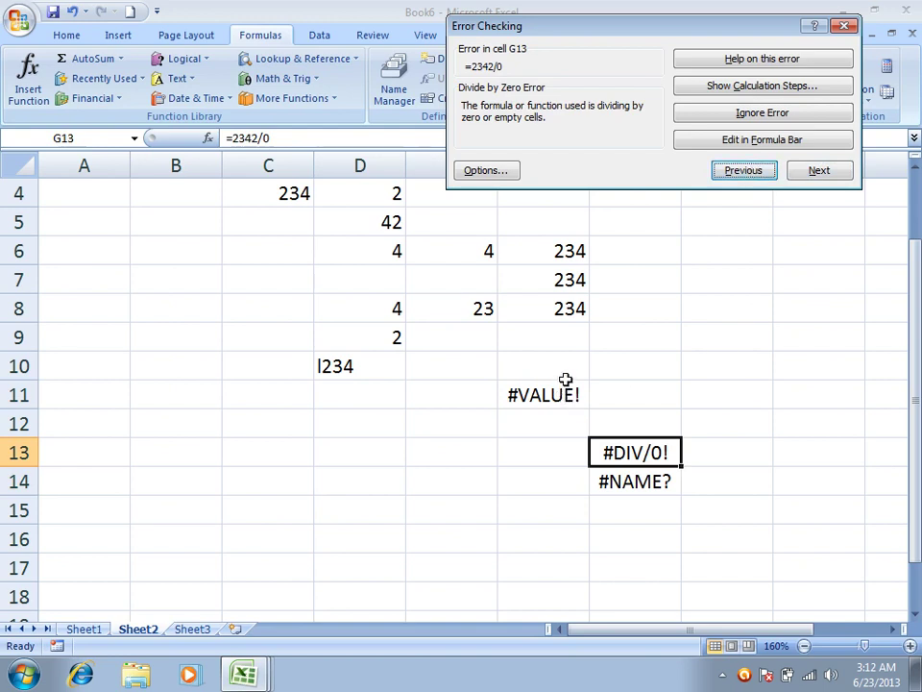
Step: Ignore the errors in G13 and G14 and finish the error check
{"action": "left_click", "coordinate": [774, 113]}
{"action": "left_click", "coordinate": [762, 115]}
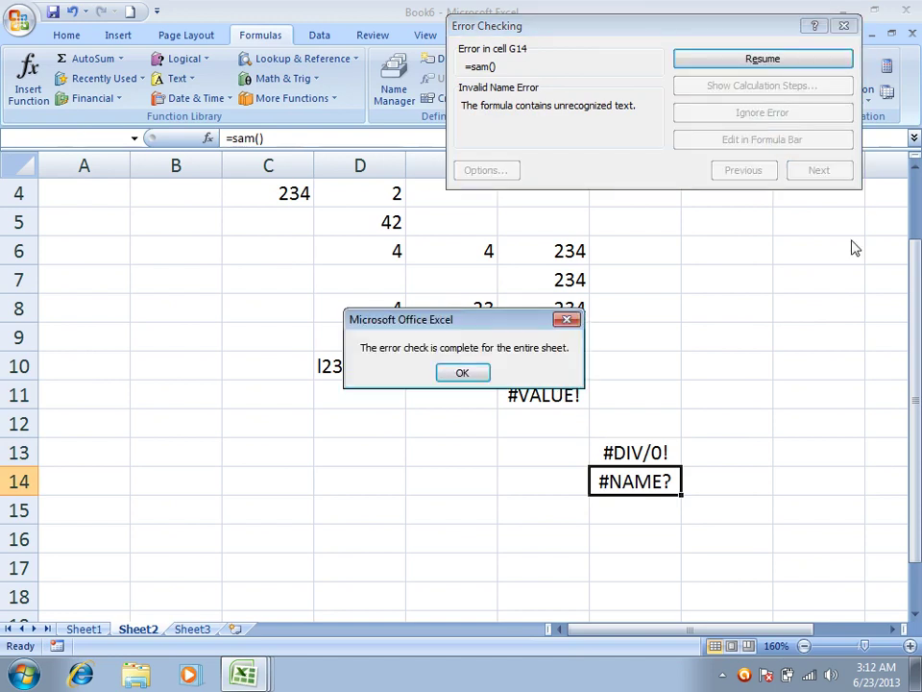
{"action": "left_click", "coordinate": [480, 373]}
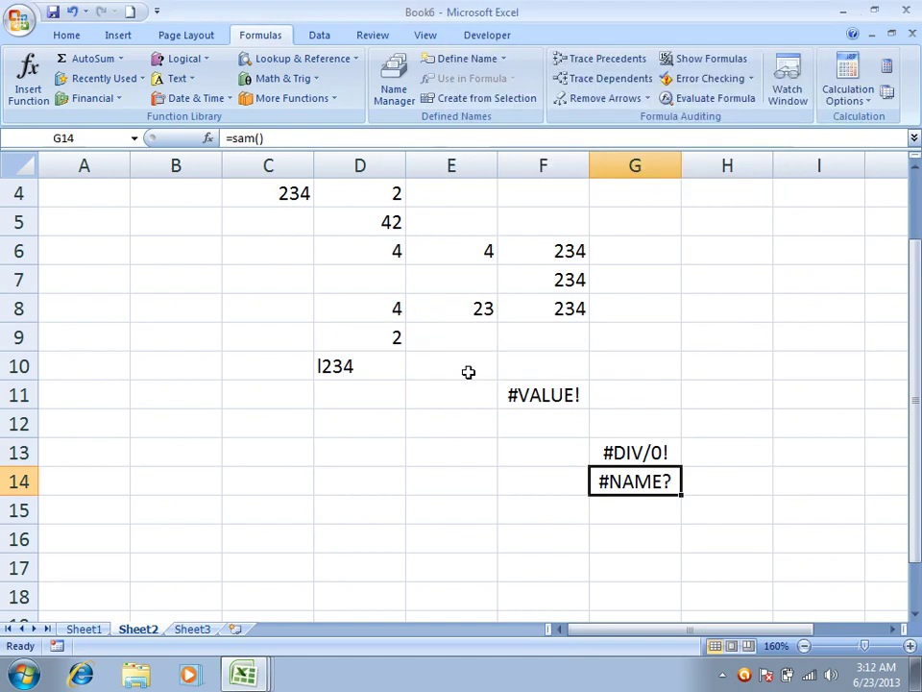
Step: Run the error check again, ignore the error in F11, and check the sheet once more
{"action": "left_click", "coordinate": [752, 81]}
{"action": "left_click", "coordinate": [695, 124]}
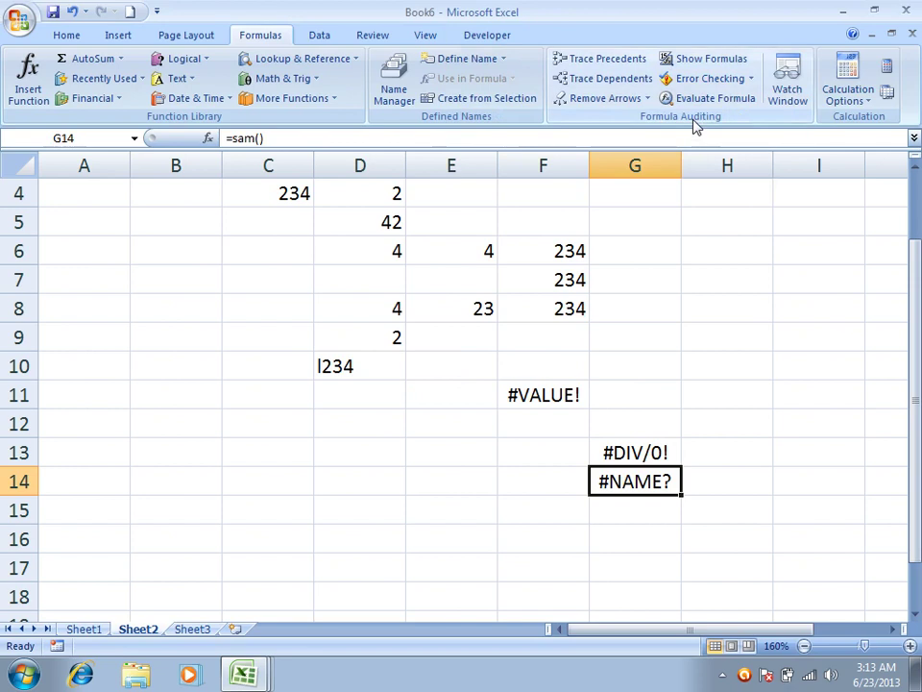
{"action": "left_click", "coordinate": [752, 81]}
{"action": "left_click", "coordinate": [704, 99]}
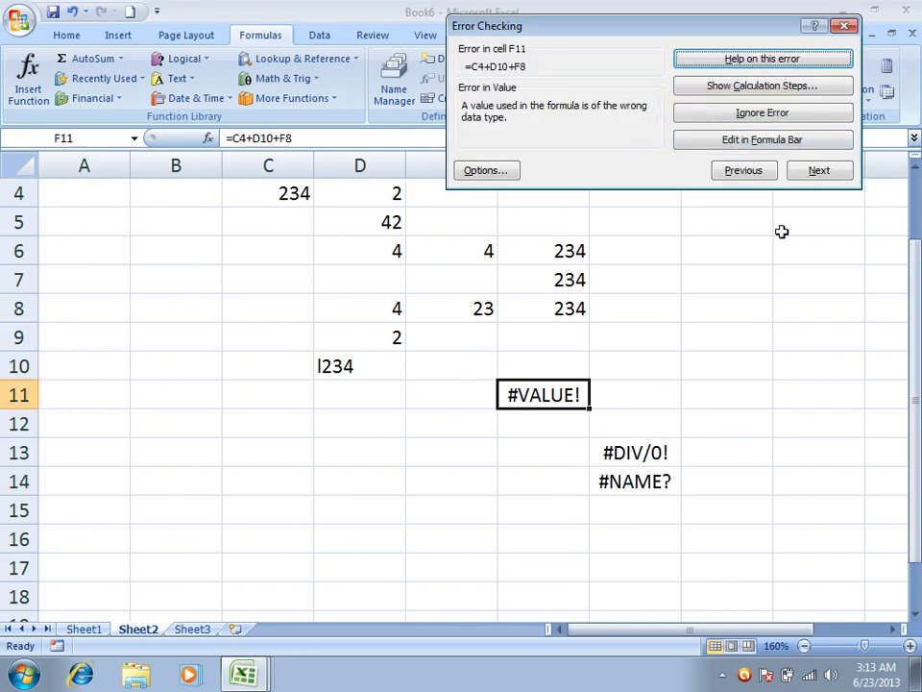
{"action": "left_click", "coordinate": [774, 115]}
{"action": "left_click", "coordinate": [462, 373]}
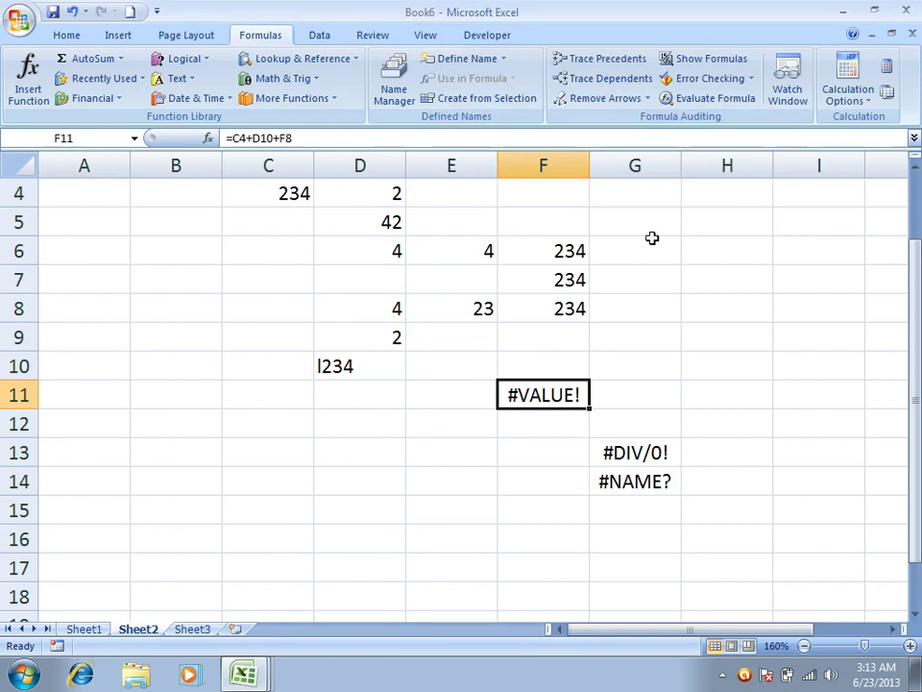
{"action": "left_click", "coordinate": [720, 82]}
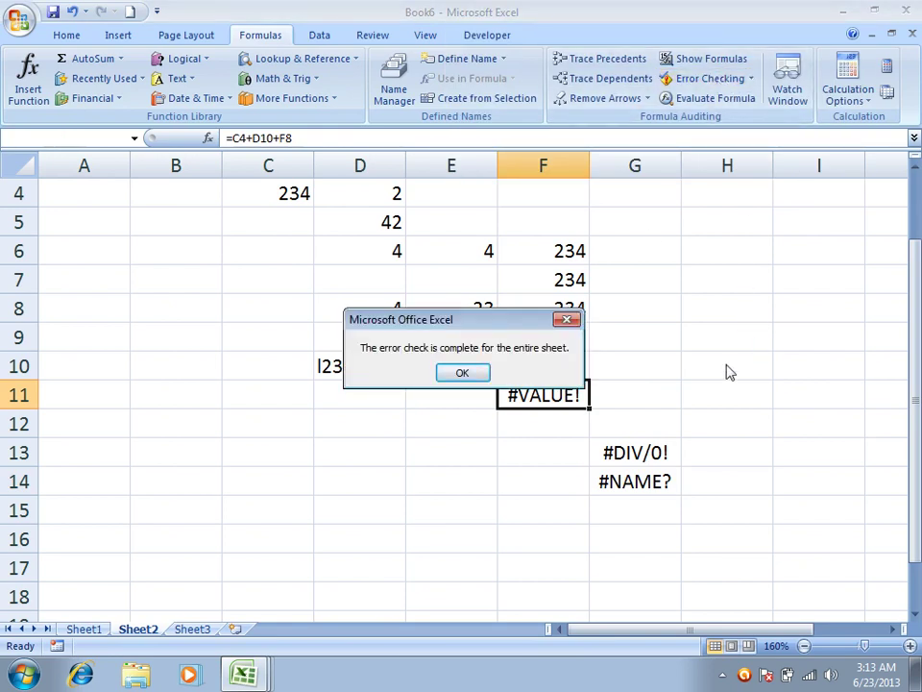
{"action": "left_click", "coordinate": [462, 372]}
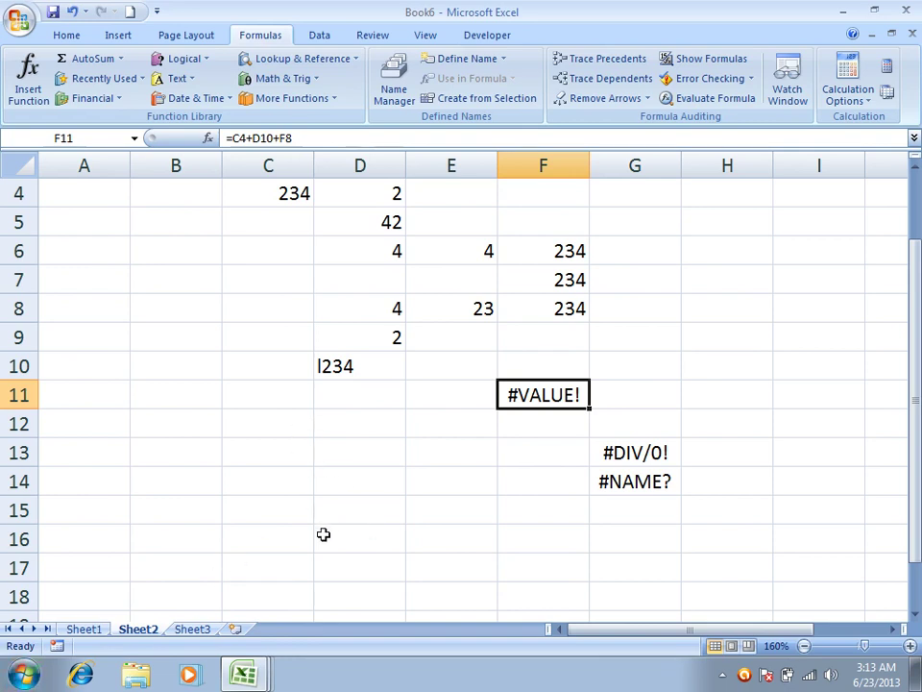
Step: Reset the ignored errors in Excel's formula options and run the error check again
{"action": "left_click", "coordinate": [19, 19]}
{"action": "left_click", "coordinate": [262, 416]}
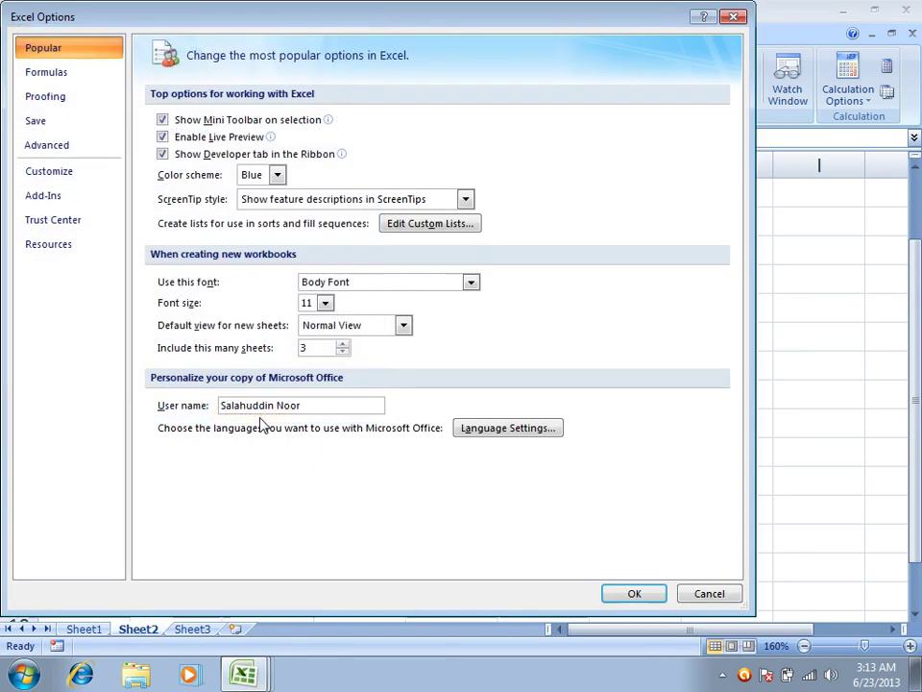
{"action": "left_click", "coordinate": [61, 74]}
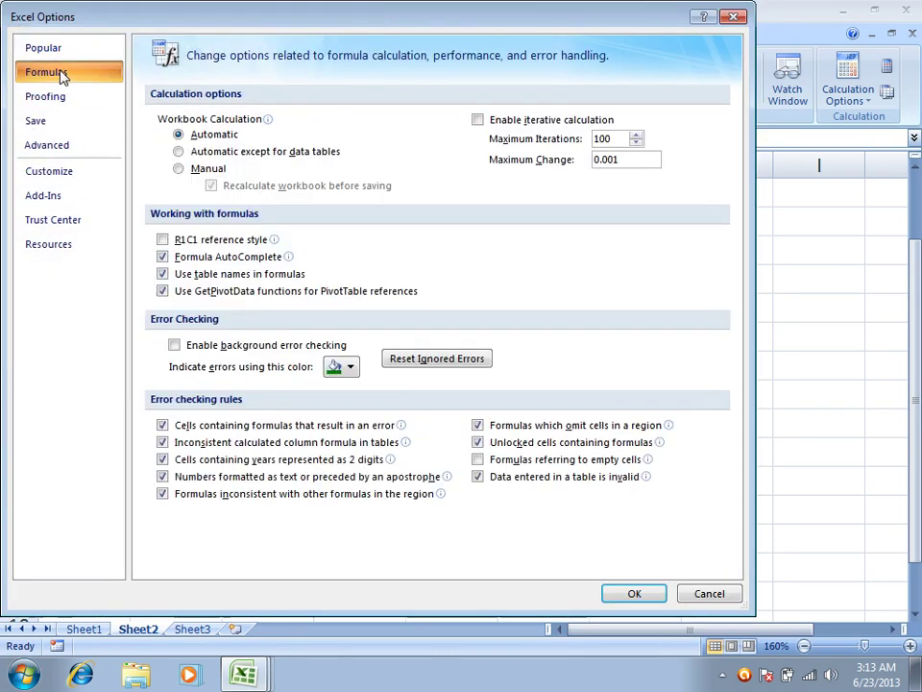
{"action": "left_click", "coordinate": [440, 363]}
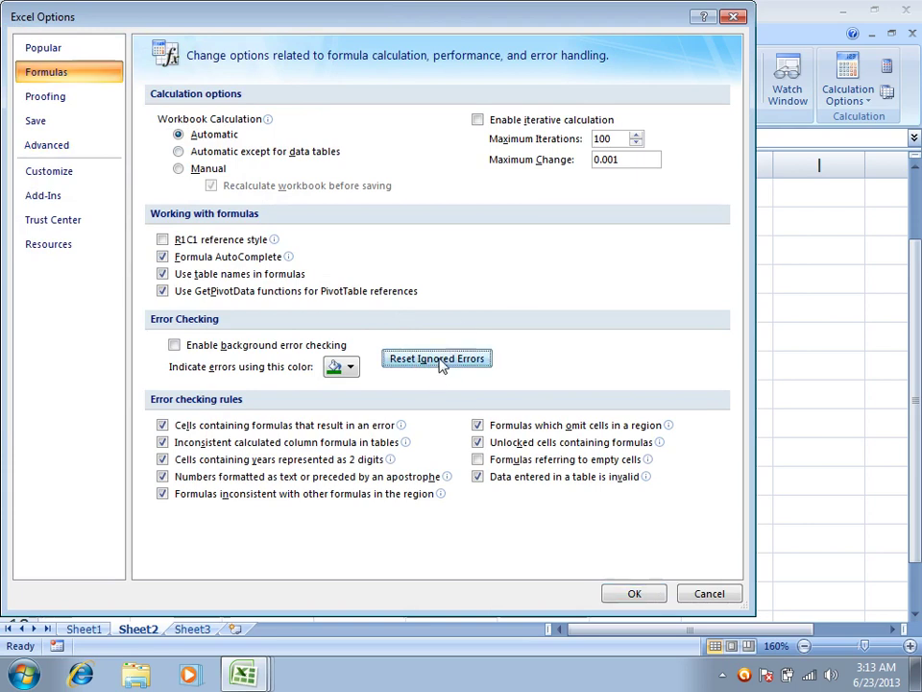
{"action": "left_click", "coordinate": [633, 595]}
{"action": "left_click", "coordinate": [667, 75]}
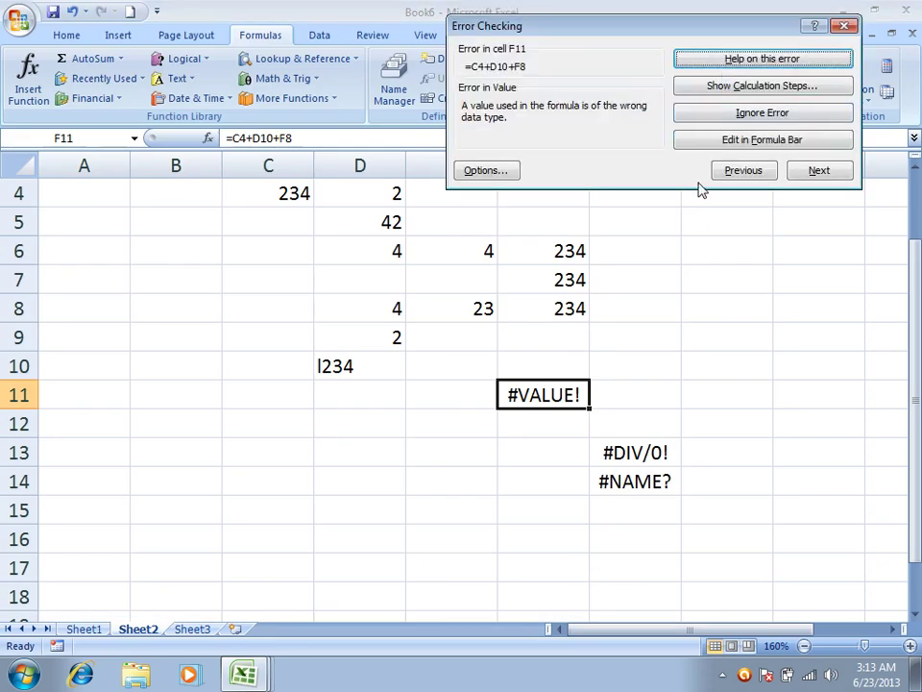
Step: Edit the formula in F11 to =C4+F8 from the error check and resume checking
{"action": "mouse_move", "coordinate": [587, 35]}
{"action": "left_mouse_down"}
{"action": "mouse_move", "coordinate": [612, 21]}
{"action": "mouse_move", "coordinate": [596, 22]}
{"action": "left_mouse_up"}
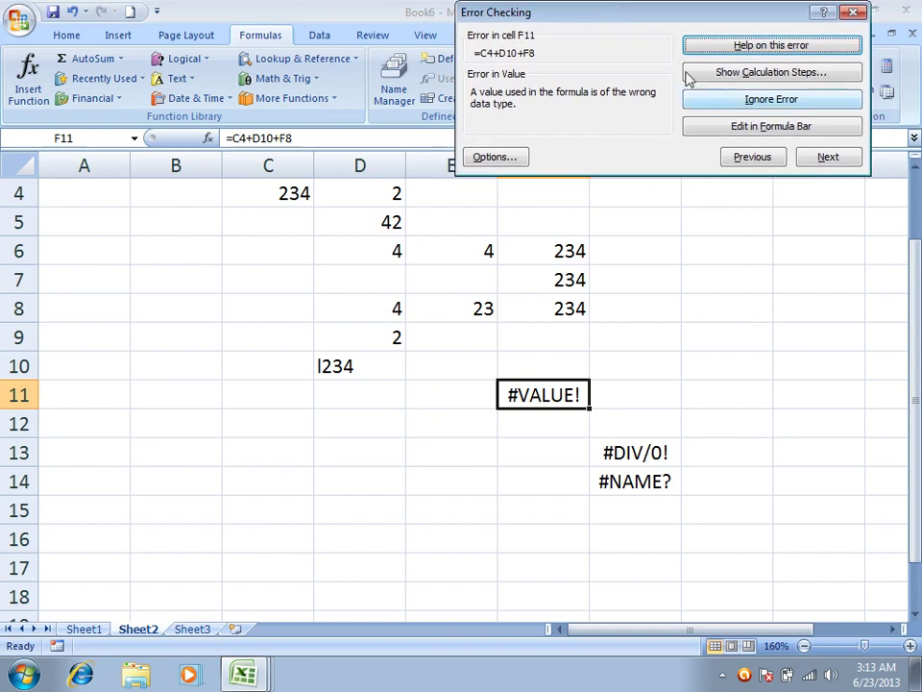
{"action": "left_click", "coordinate": [753, 126]}
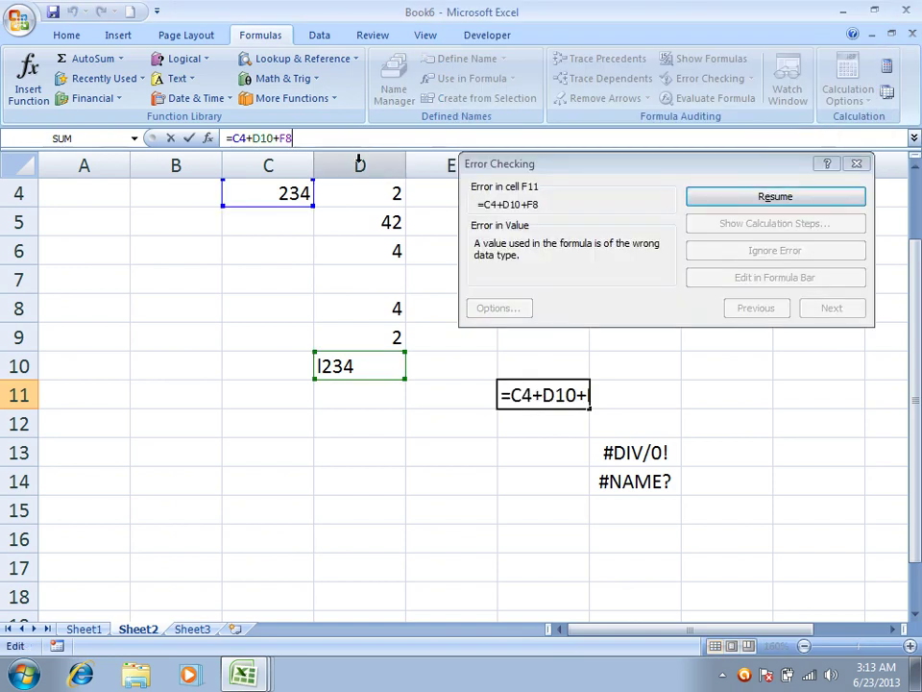
{"action": "double_click", "coordinate": [261, 139]}
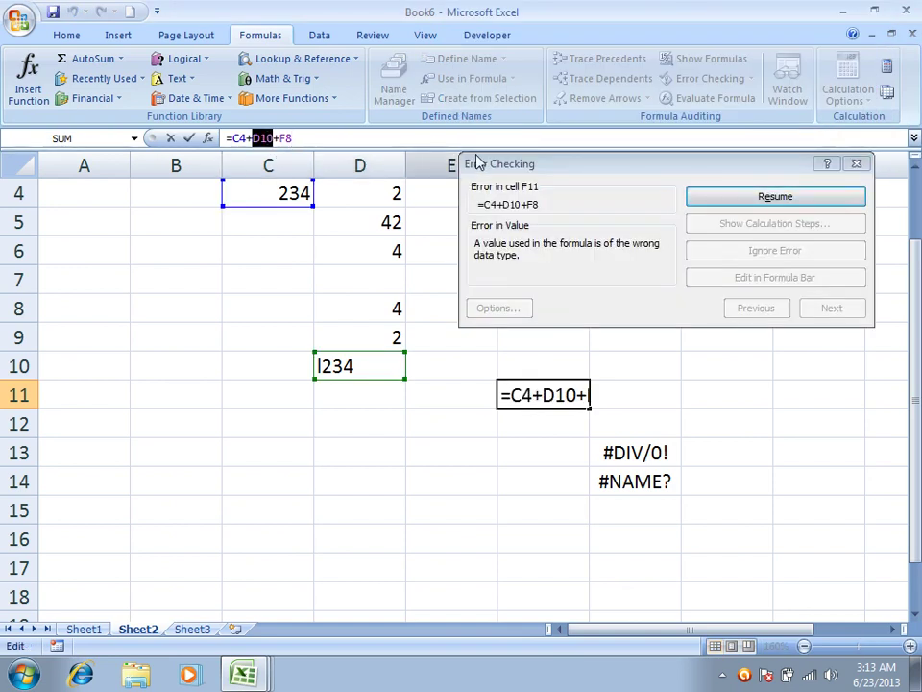
{"action": "key", "text": "BackSpace"}
{"action": "key", "text": "BackSpace"}
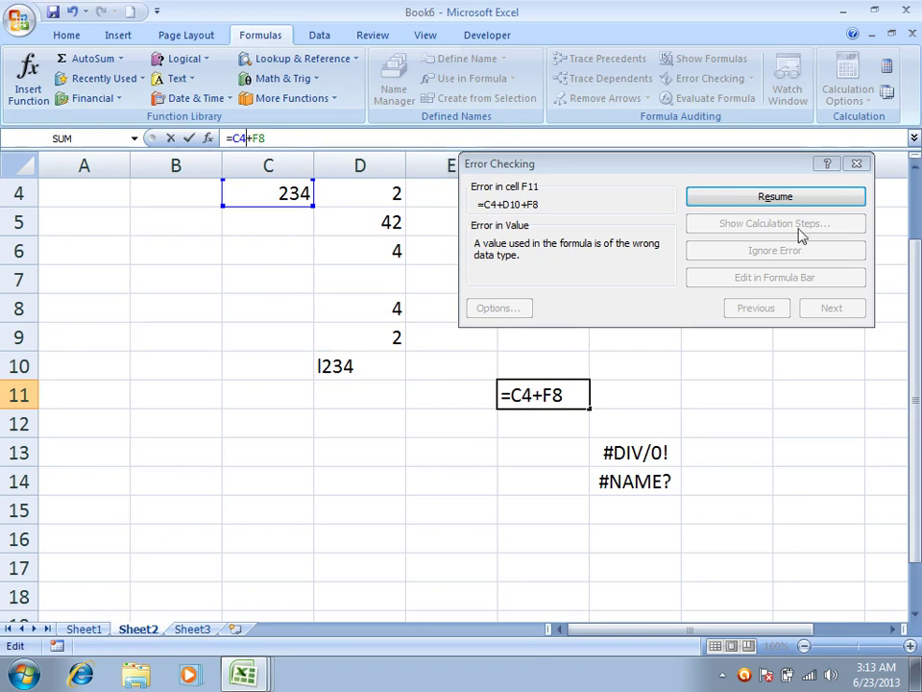
{"action": "left_click", "coordinate": [788, 197]}
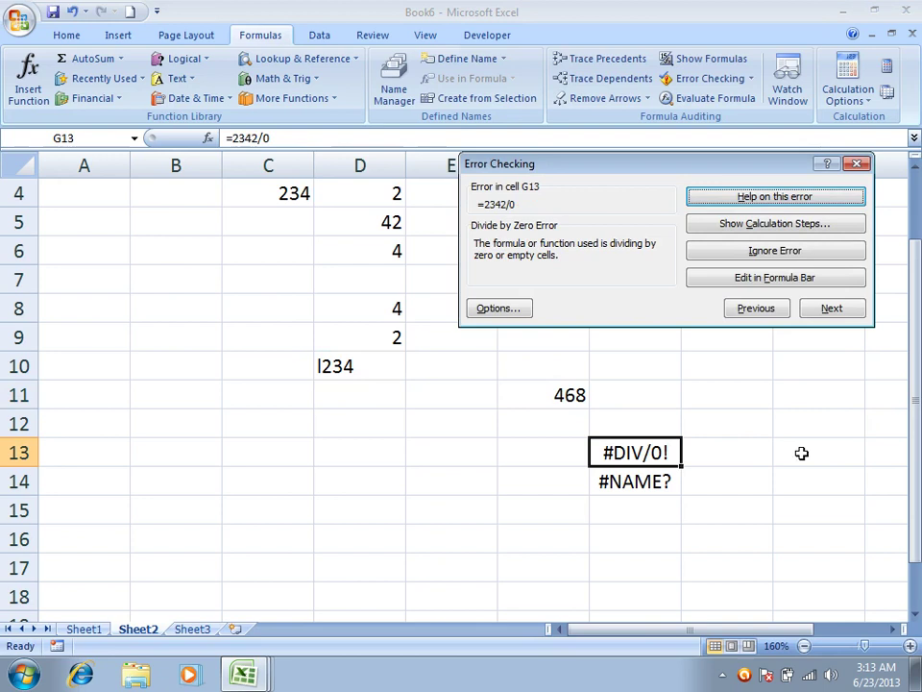
Step: View the formula error-checking options, resume the check and close it
{"action": "left_click", "coordinate": [509, 309]}
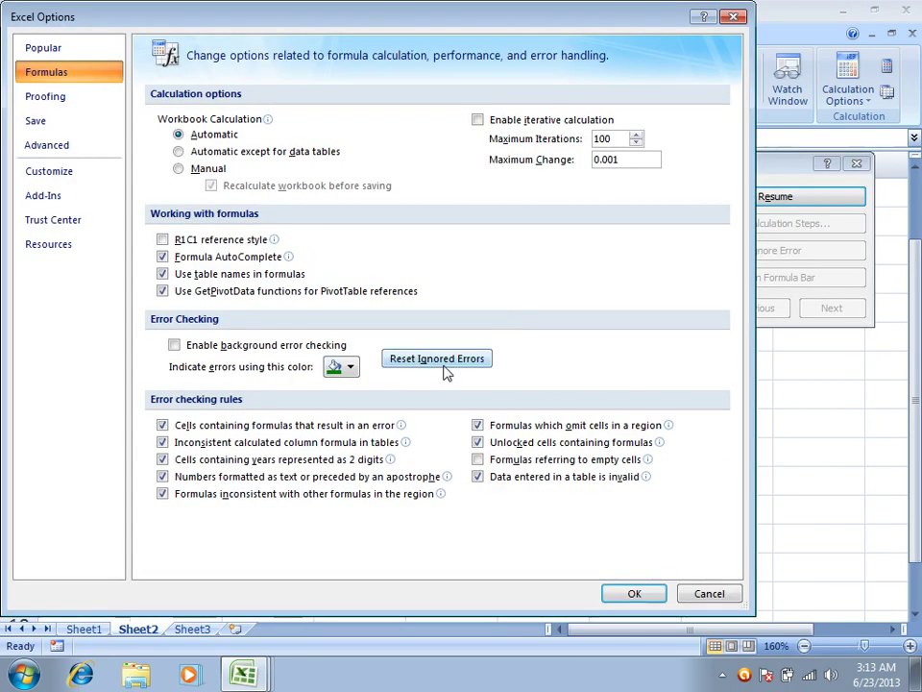
{"action": "left_click", "coordinate": [653, 595]}
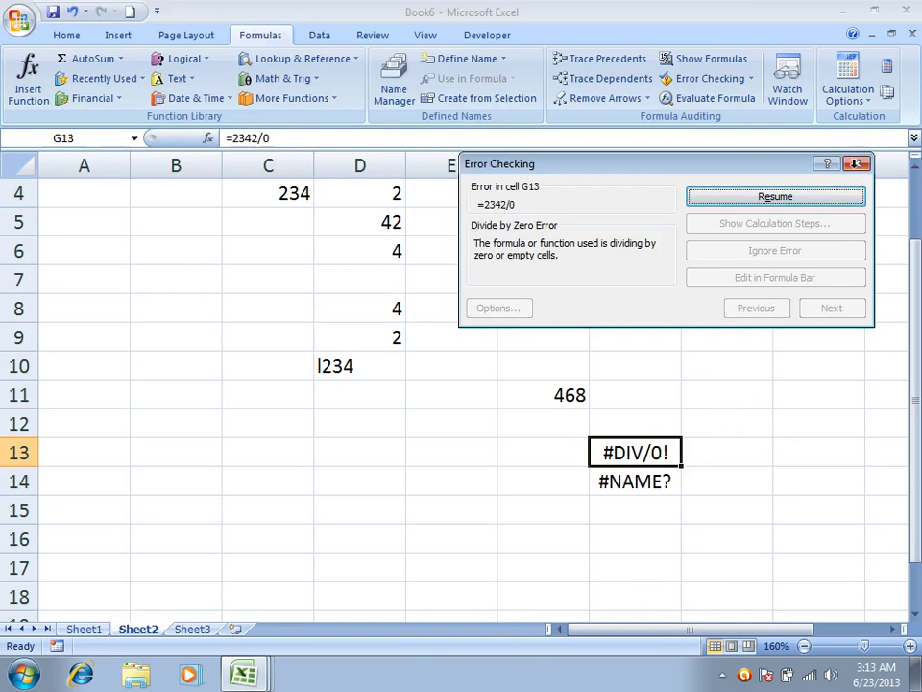
{"action": "left_click", "coordinate": [783, 197]}
{"action": "left_click", "coordinate": [778, 308]}
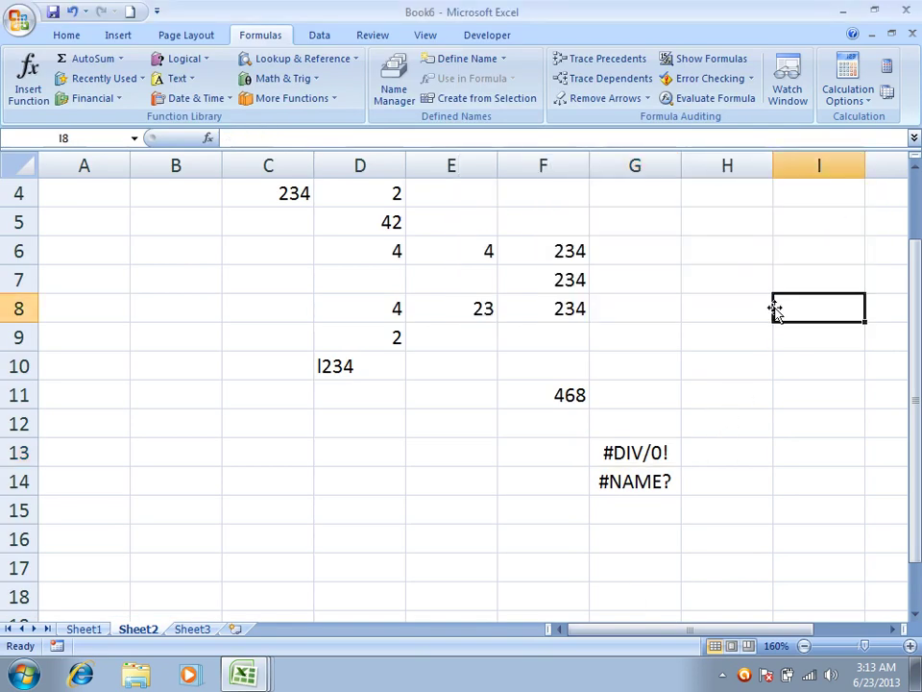
{"action": "left_click", "coordinate": [753, 79]}
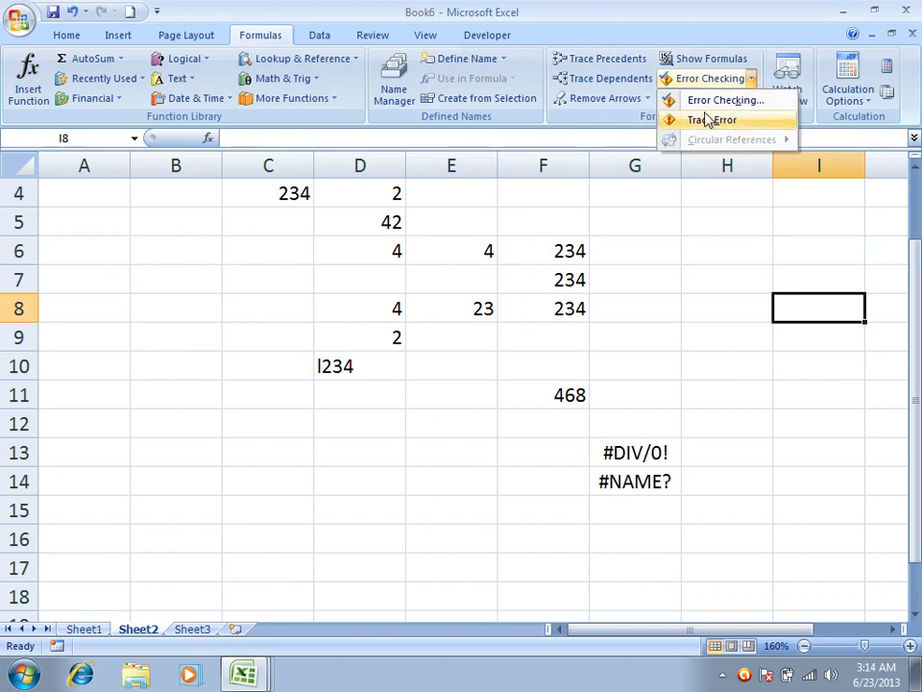
{"action": "left_click", "coordinate": [684, 357]}
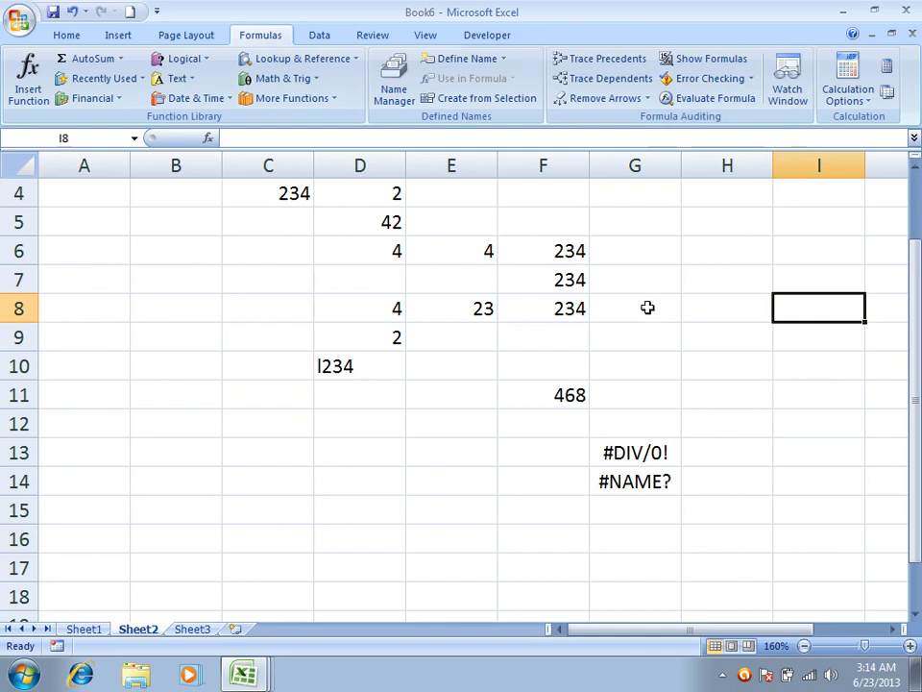
Step: Create a new workbook and enter 234, 234, 2, 42 and 34 in D4:D8
{"action": "left_click", "coordinate": [130, 12]}
{"action": "scroll", "coordinate": [407, 297], "scroll_direction": "up", "scroll_amount": 5}
{"action": "left_click", "coordinate": [420, 317]}
{"action": "left_click", "coordinate": [408, 294]}
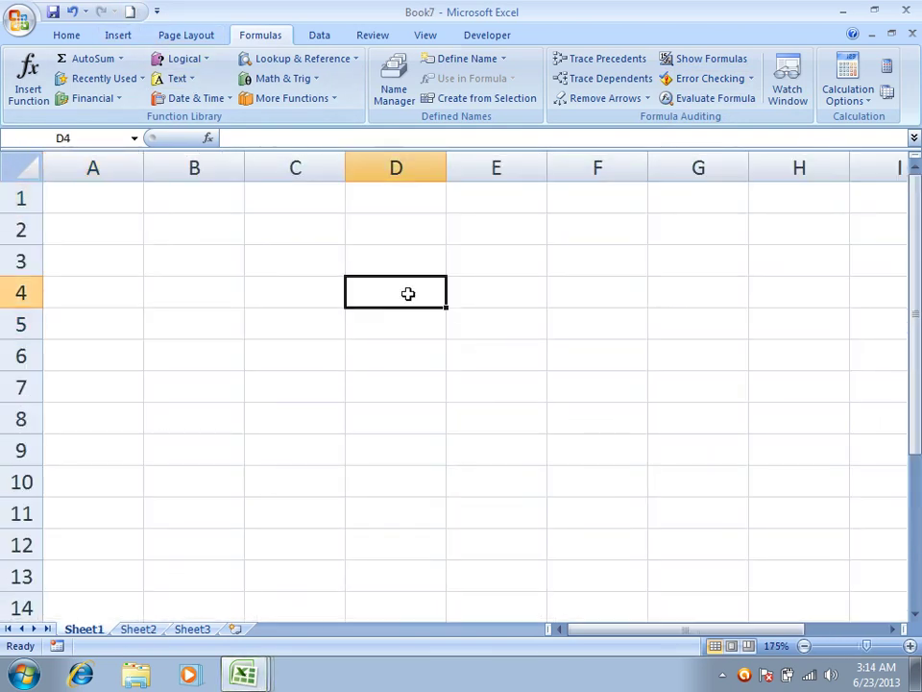
{"action": "type", "text": "234 234 2 42 34"}
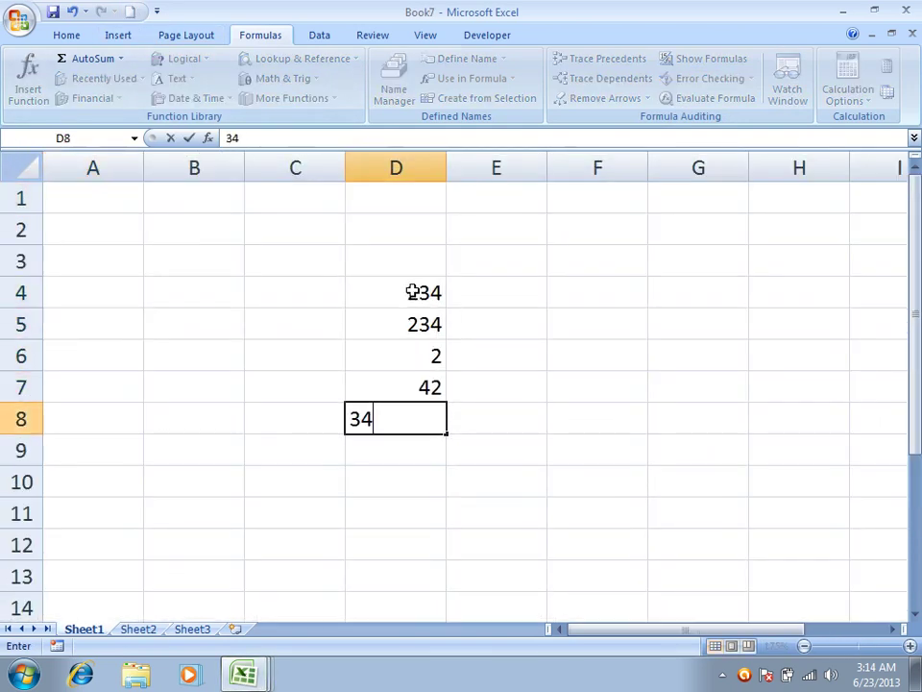
Step: Enter the formula =D4/D9 in cell F9, dividing by the empty cell
{"action": "left_click", "coordinate": [572, 438]}
{"action": "type", "text": "="}
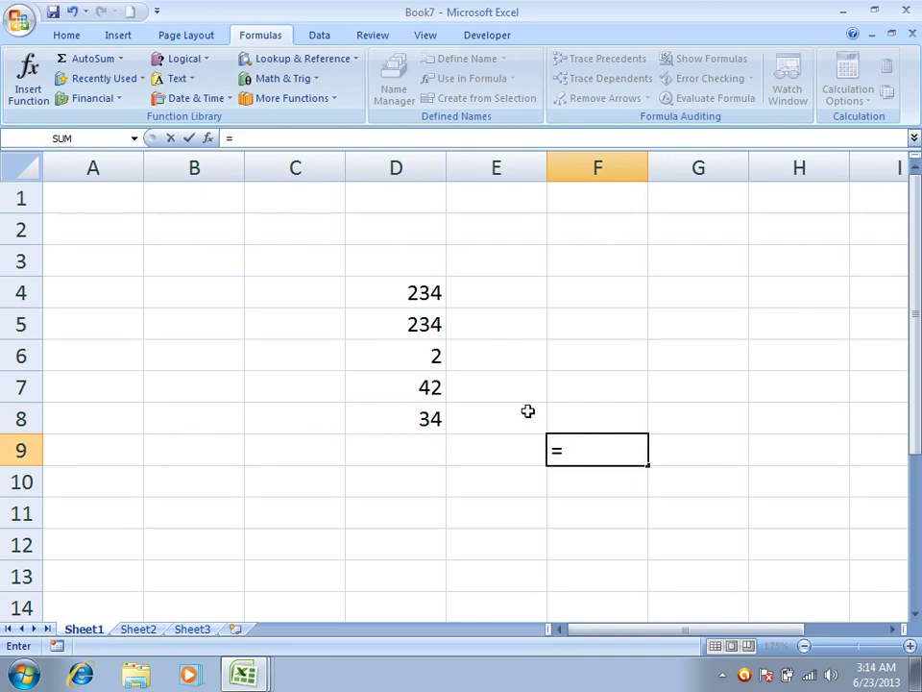
{"action": "left_click", "coordinate": [418, 304]}
{"action": "type", "text": "/"}
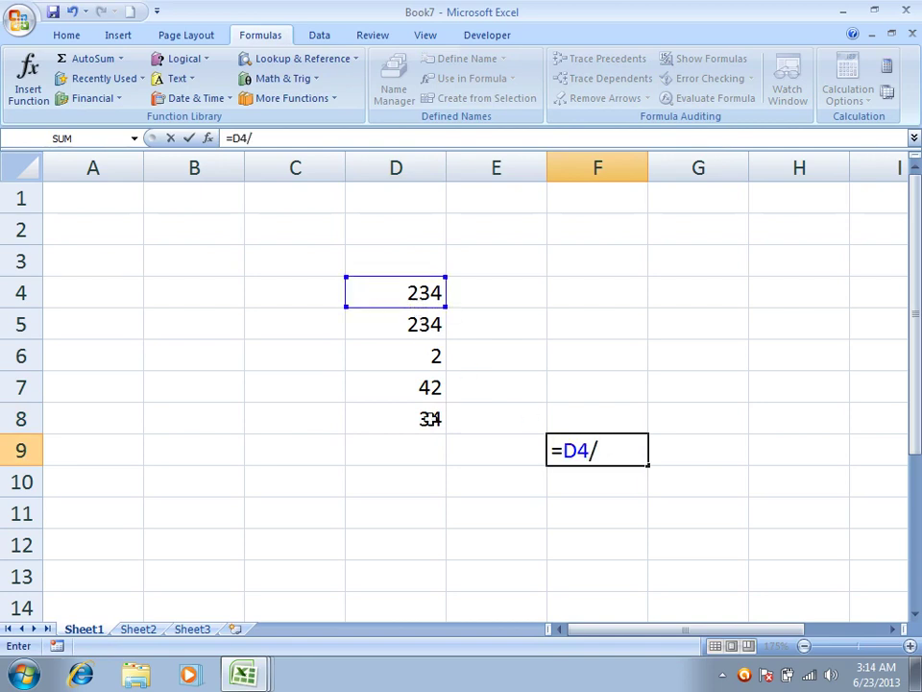
{"action": "left_click", "coordinate": [398, 443]}
{"action": "key", "text": "Return"}
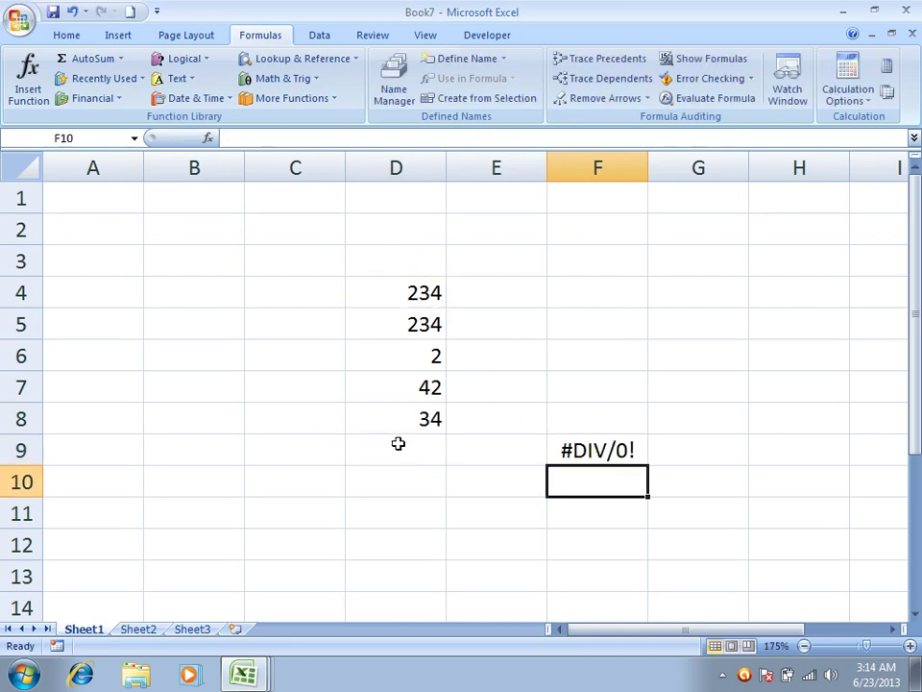
Step: Trace the error in F9 to its source cells and select the empty divisor cell D9
{"action": "left_click", "coordinate": [598, 447]}
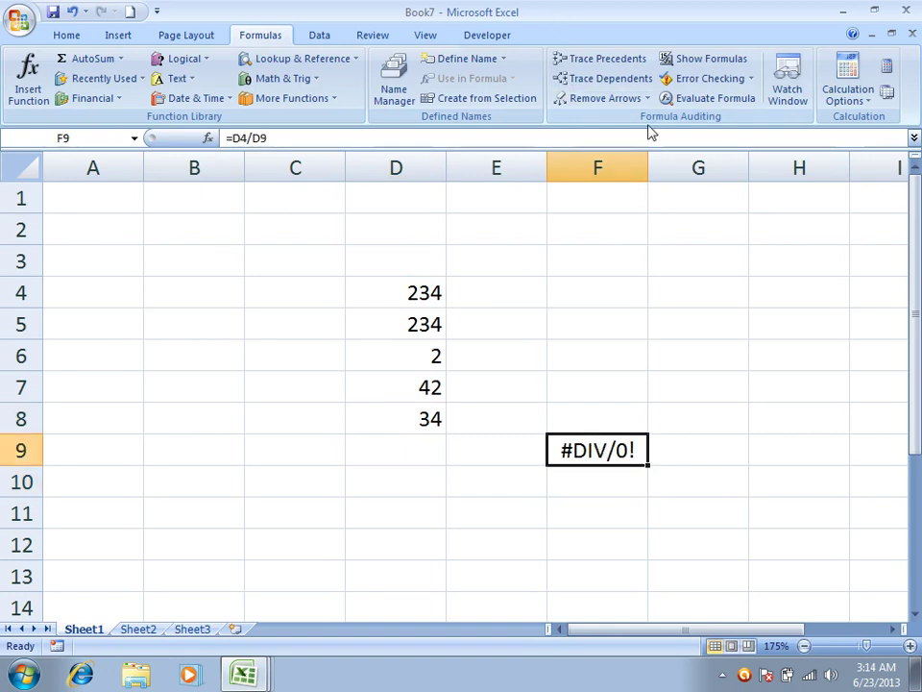
{"action": "left_click", "coordinate": [751, 79]}
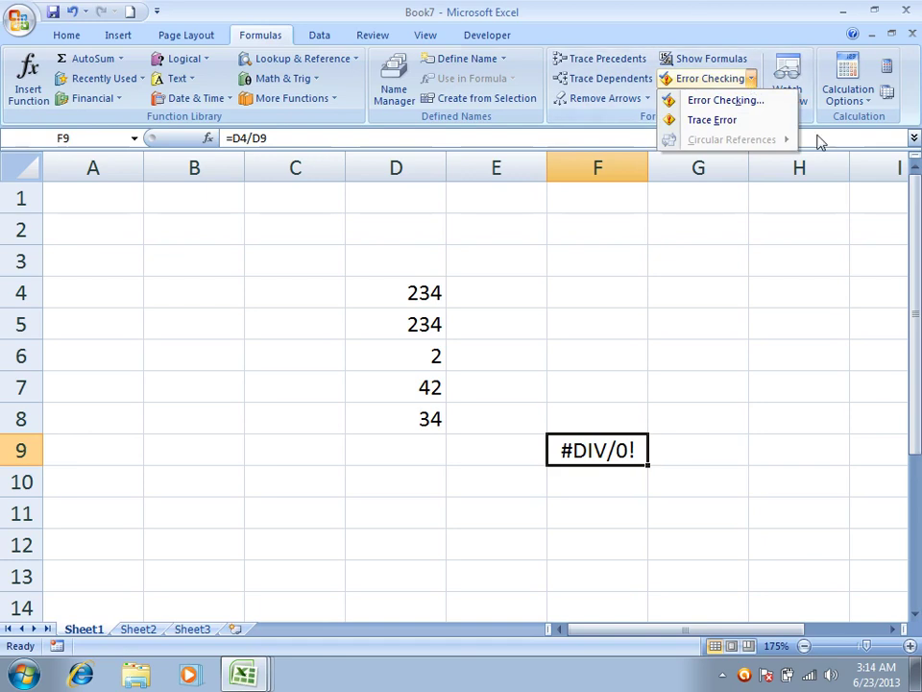
{"action": "left_click", "coordinate": [747, 121]}
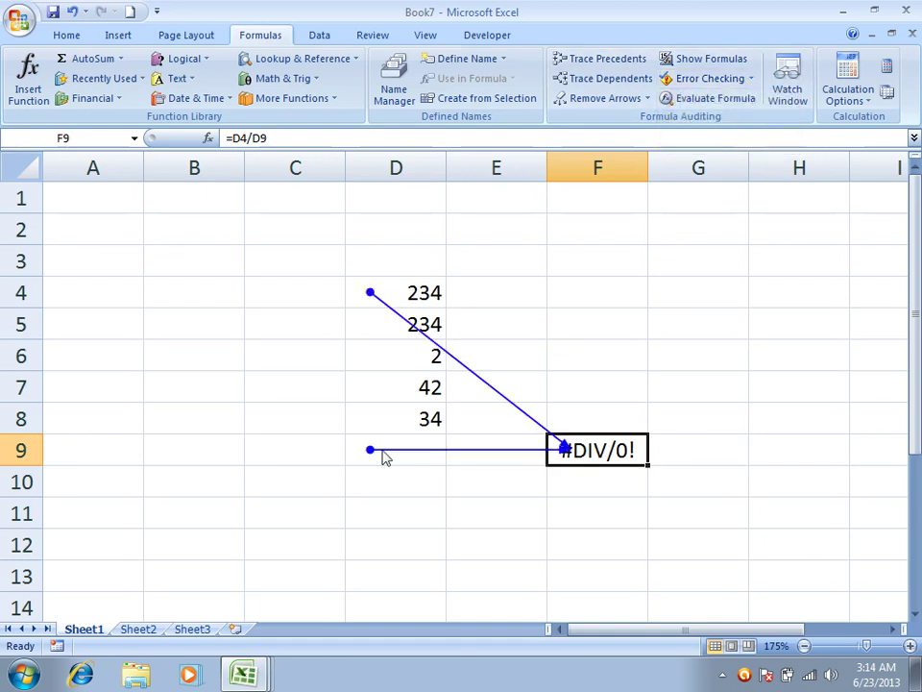
{"action": "left_click", "coordinate": [414, 455]}
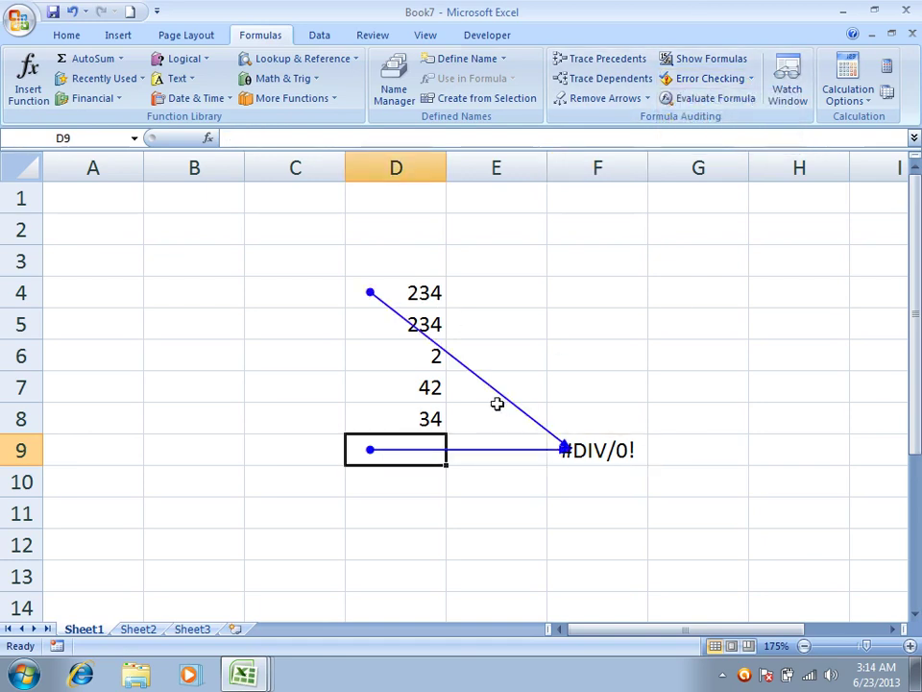
Step: Correct the formula in F9 to =D4/D8
{"action": "double_click", "coordinate": [607, 455]}
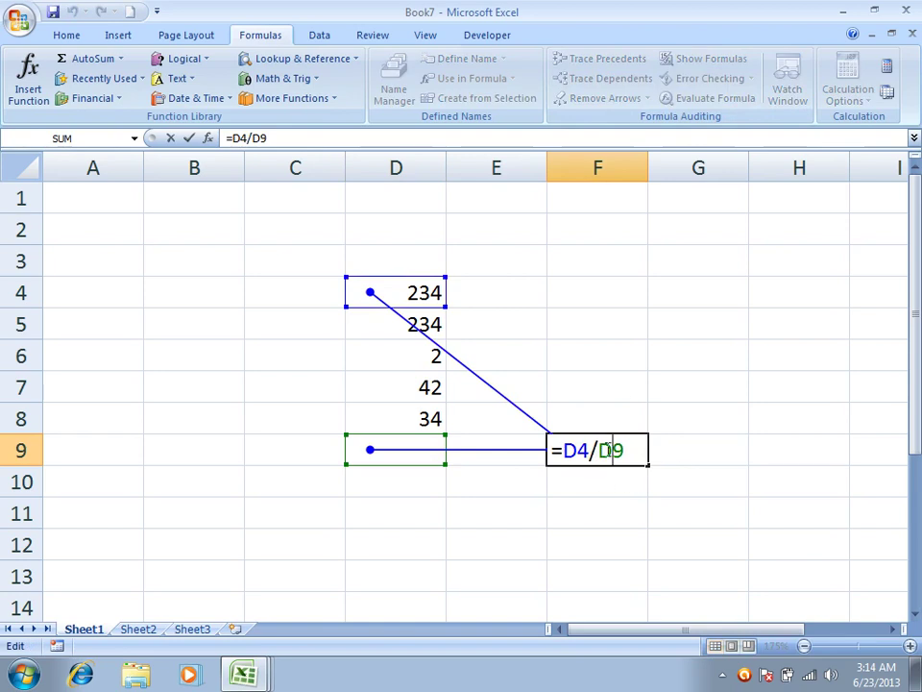
{"action": "double_click", "coordinate": [613, 451]}
{"action": "left_click", "coordinate": [414, 418]}
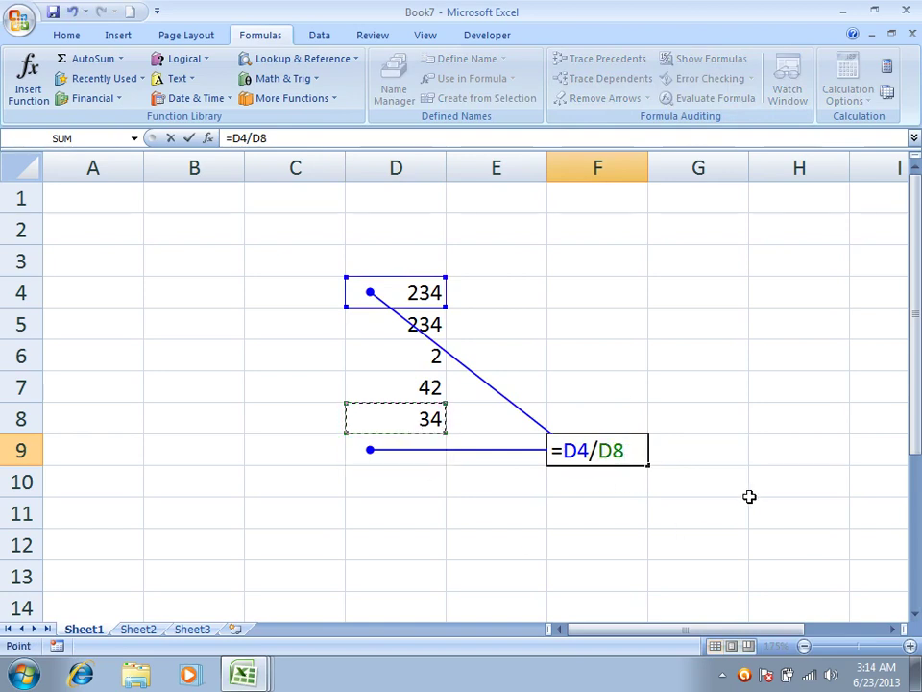
{"action": "key", "text": "Return"}
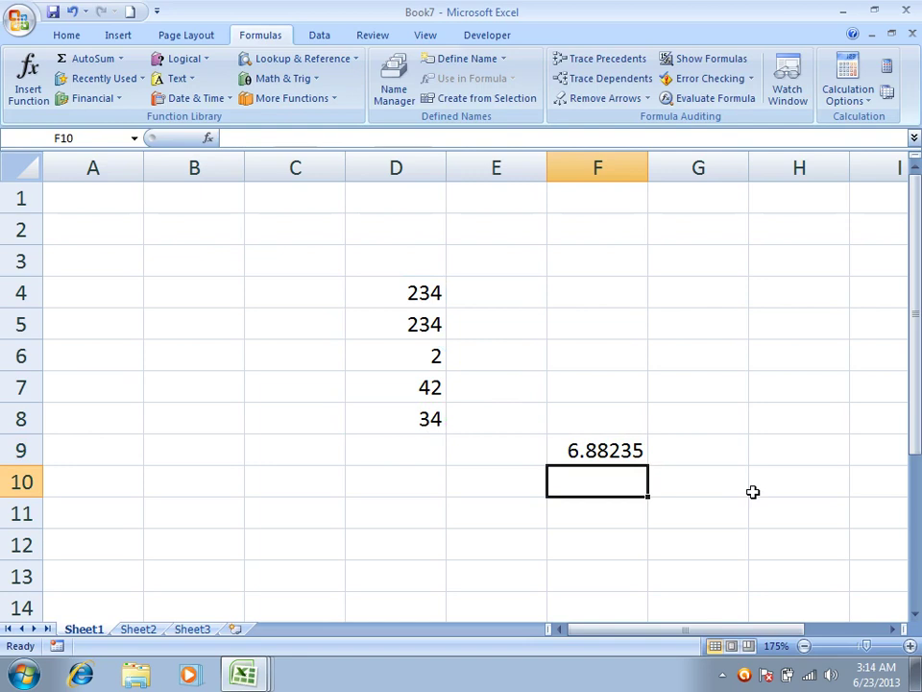
{"action": "left_click", "coordinate": [751, 79]}
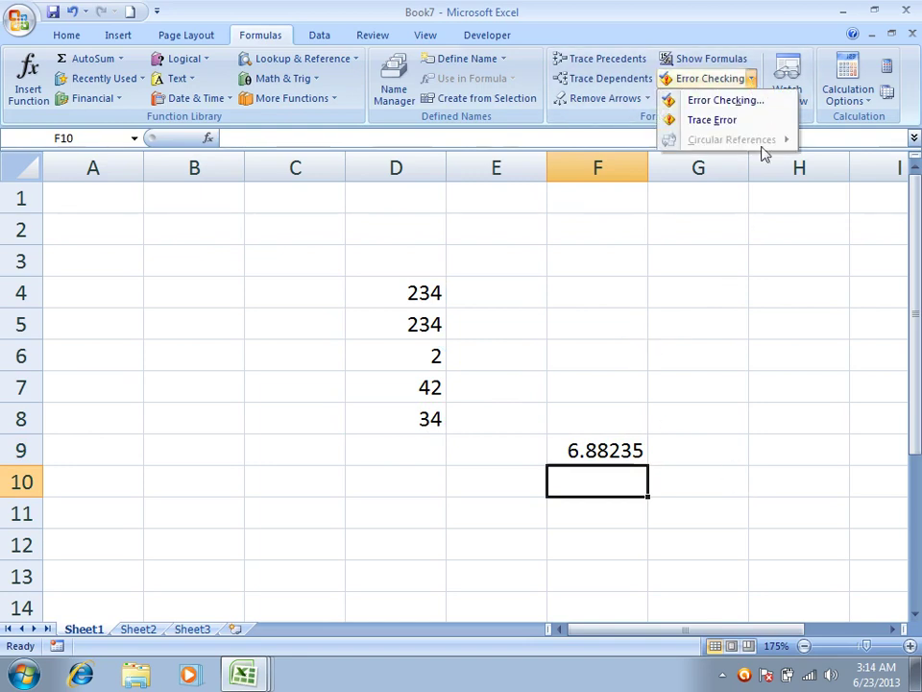
{"action": "left_click", "coordinate": [751, 196]}
Step: Enter the label "Absolute Reference" in cell B4
{"action": "left_click", "coordinate": [212, 293]}
{"action": "type", "text": "Ab"}
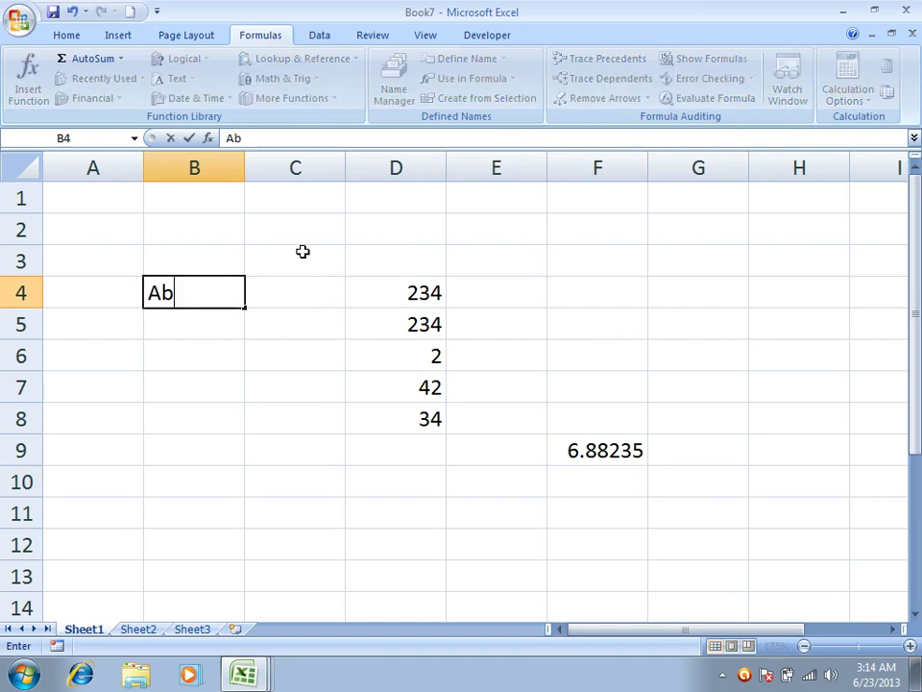
{"action": "type", "text": "solute Ref"}
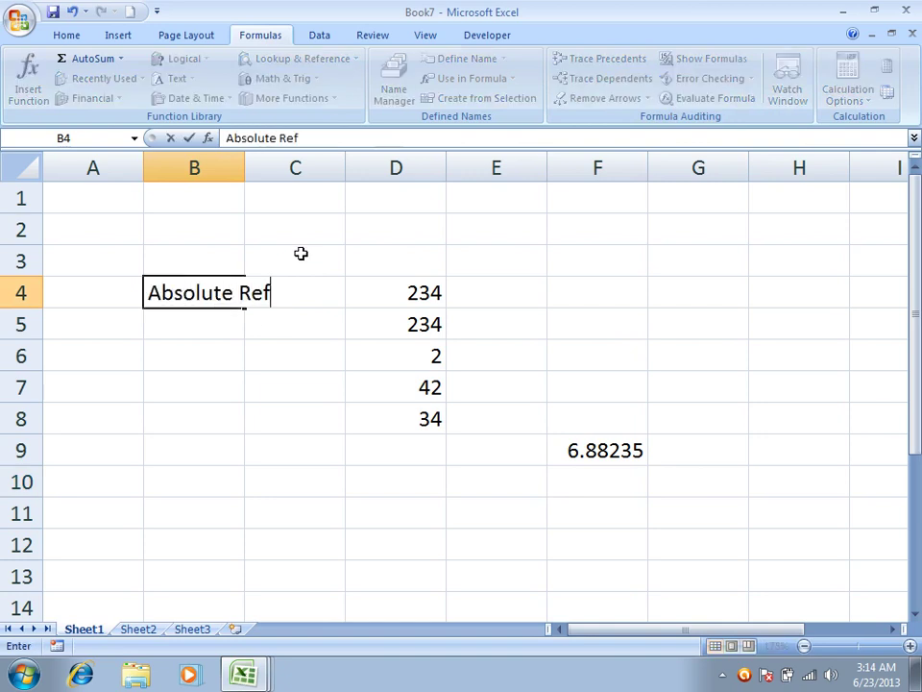
{"action": "type", "text": "erence"}
{"action": "key", "text": "Return"}
Step: Enter the labels "relative Reference" in B5 and "Circular Reference" in B6
{"action": "type", "text": "realtive"}
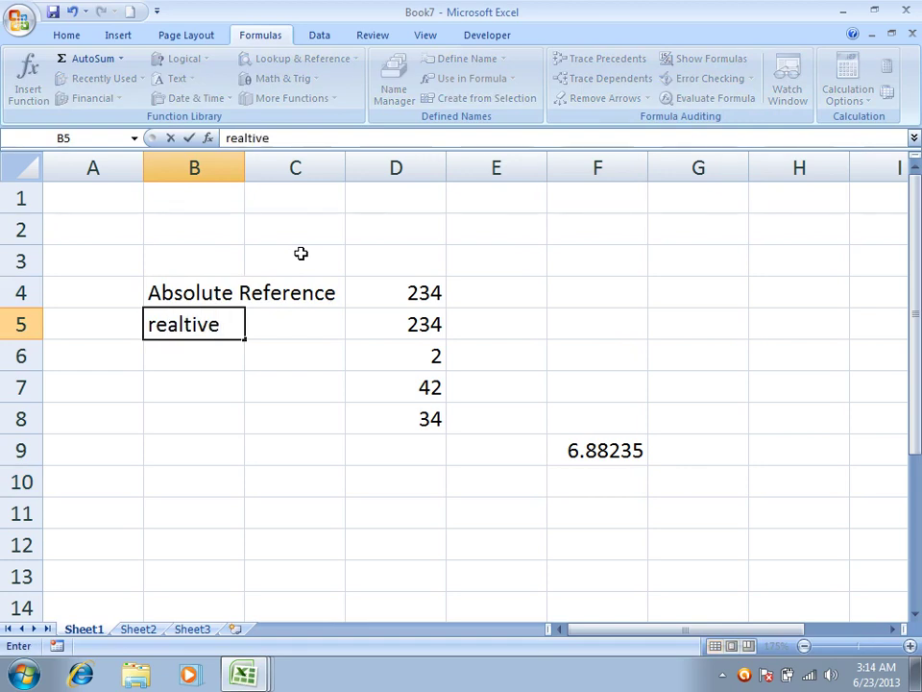
{"action": "key", "text": "BackSpace"}
{"action": "key", "text": "BackSpace"}
{"action": "key", "text": "BackSpace"}
{"action": "key", "text": "BackSpace"}
{"action": "key", "text": "BackSpace"}
{"action": "type", "text": "lative Re"}
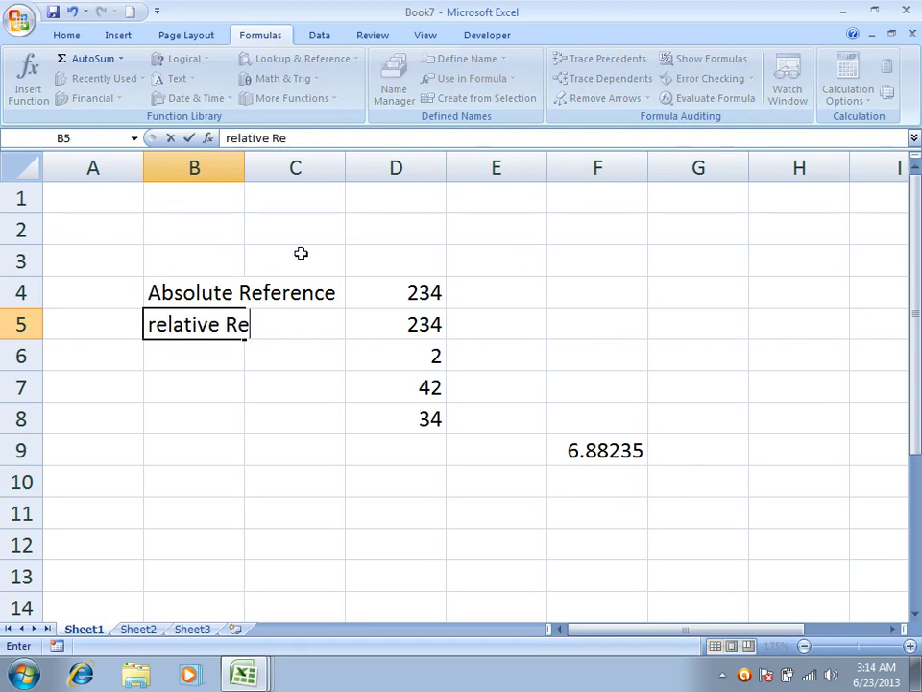
{"action": "type", "text": "ference"}
{"action": "key", "text": "Return"}
{"action": "type", "text": "Circul"}
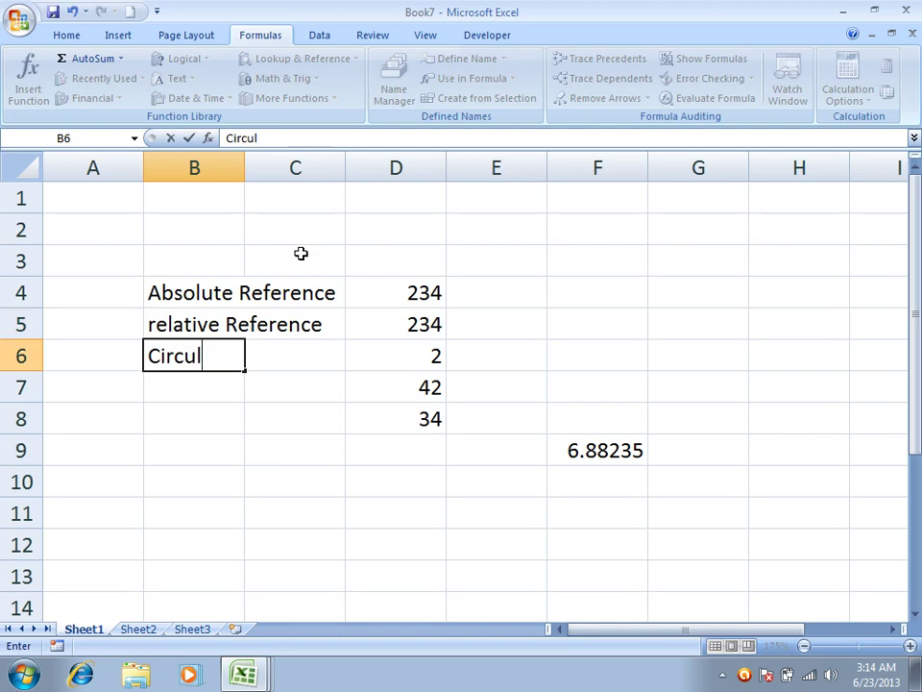
{"action": "type", "text": "ar Reference"}
{"action": "key", "text": "Return"}
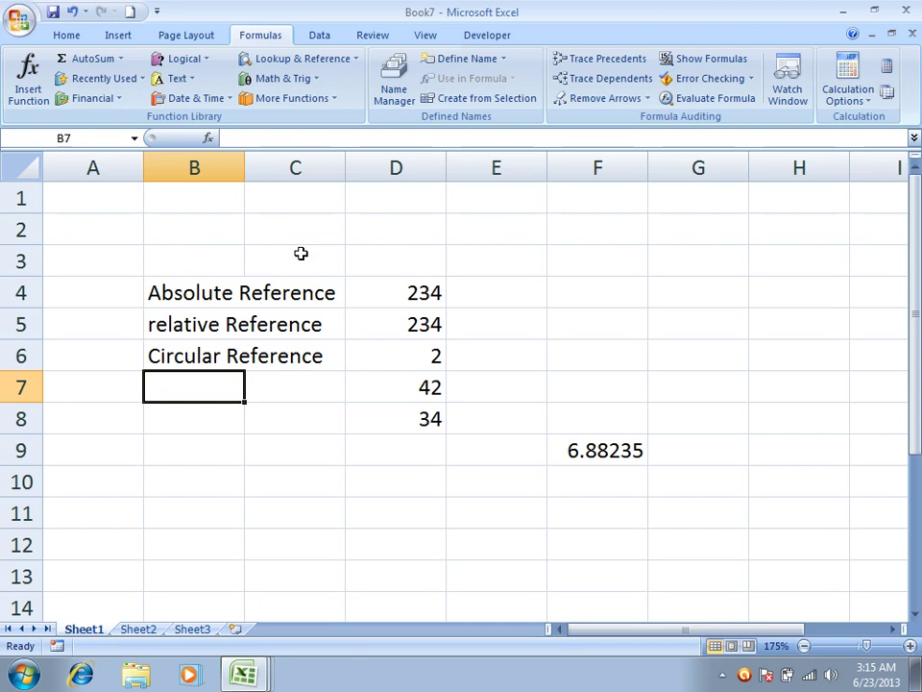
Step: Create another new workbook and enter 100 in A1 and 200 in B1
{"action": "key", "text": "ctrl+n"}
{"action": "scroll", "coordinate": [301, 253], "scroll_direction": "up", "scroll_amount": 7}
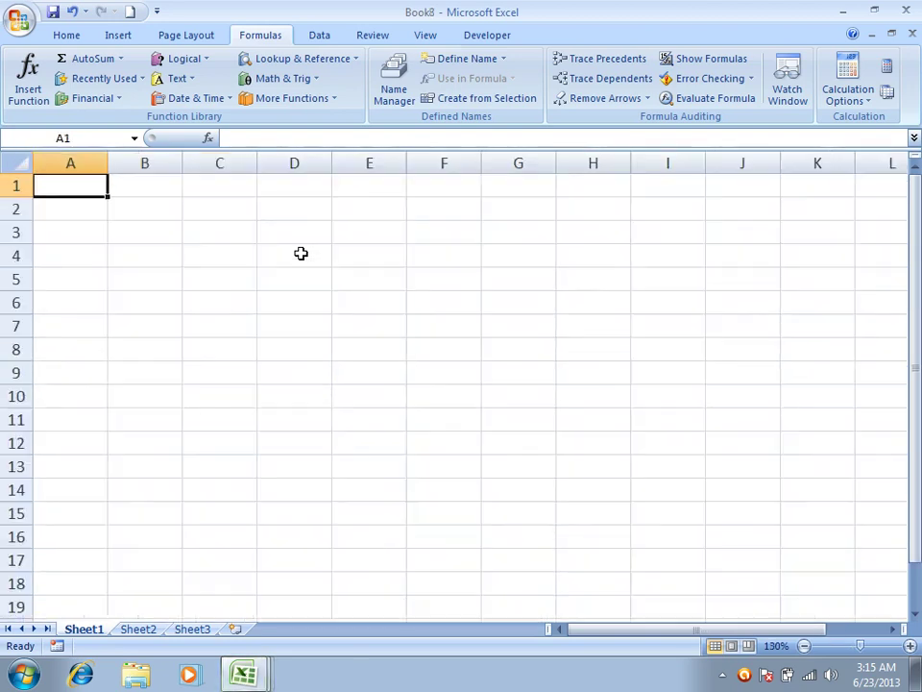
{"action": "type", "text": "100"}
{"action": "key", "text": "Tab"}
{"action": "type", "text": "200"}
{"action": "key", "text": "Tab"}
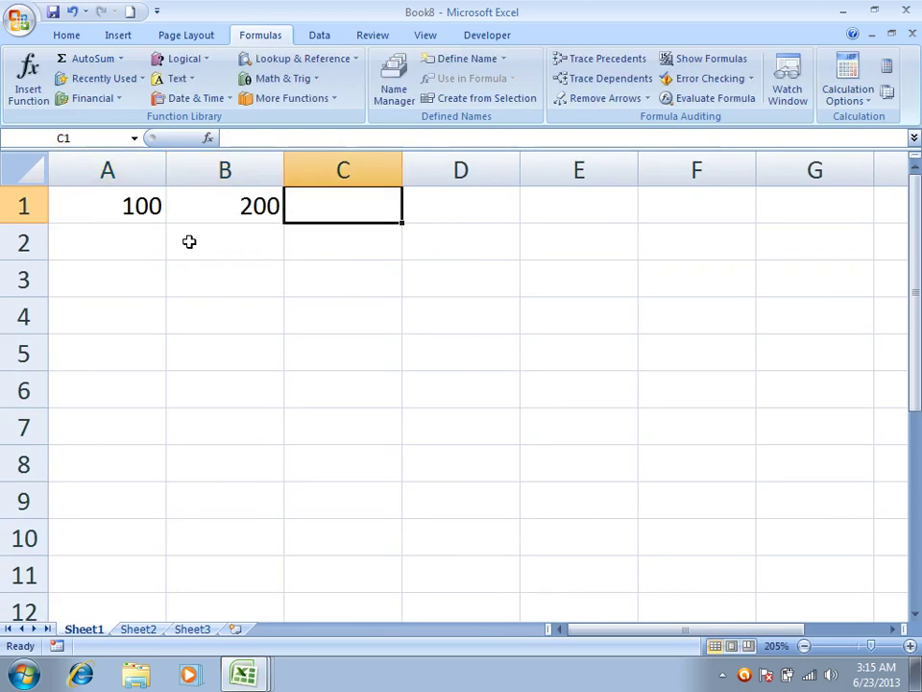
Step: Enter the formula =A1+B1 in cell C1 to add the two values
{"action": "type", "text": "="}
{"action": "left_click", "coordinate": [144, 208]}
{"action": "type", "text": "+"}
{"action": "left_click", "coordinate": [225, 205]}
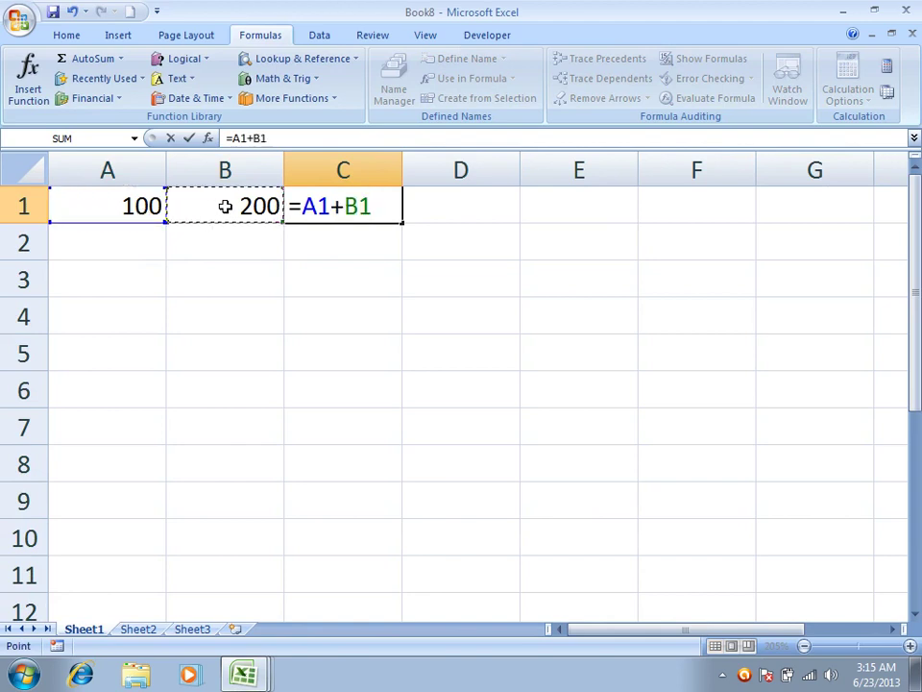
{"action": "key", "text": "Return"}
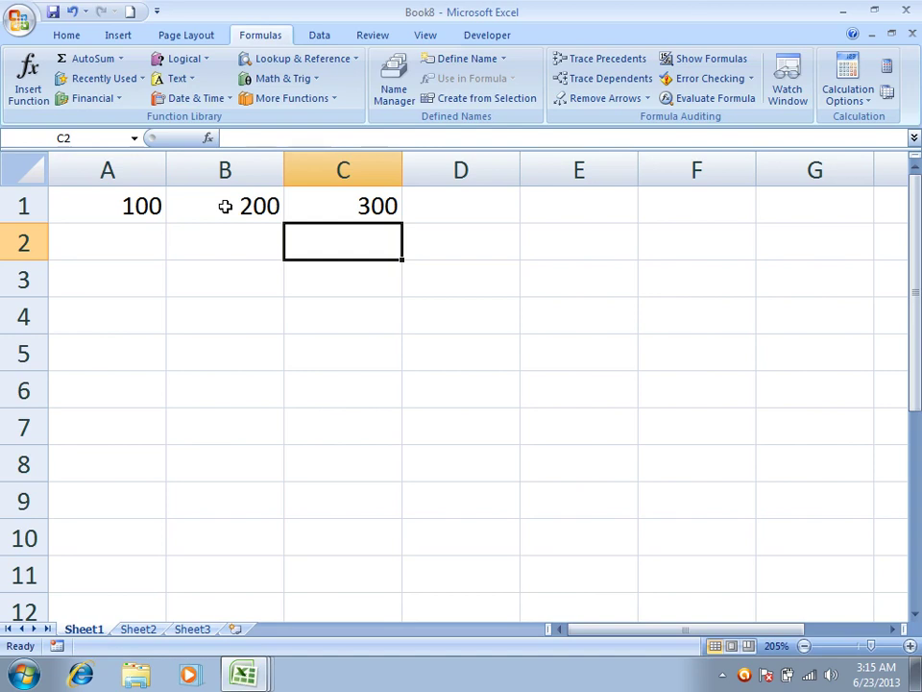
Step: Extend the formula in cell C1 to =A1+B1+C1 so that it refers to its own cell
{"action": "left_click", "coordinate": [335, 205]}
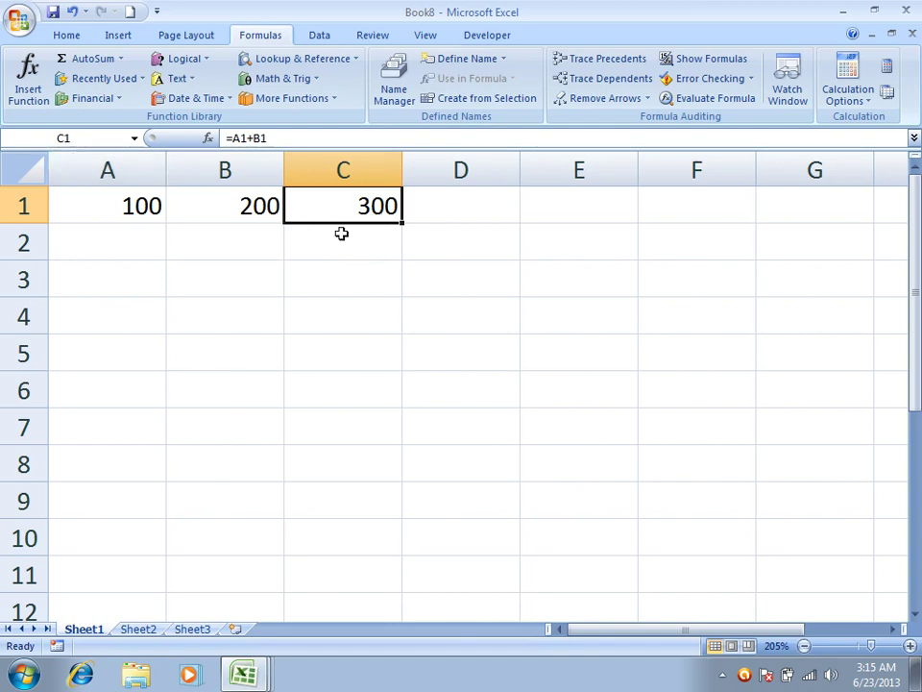
{"action": "double_click", "coordinate": [388, 209]}
{"action": "type", "text": "+c1"}
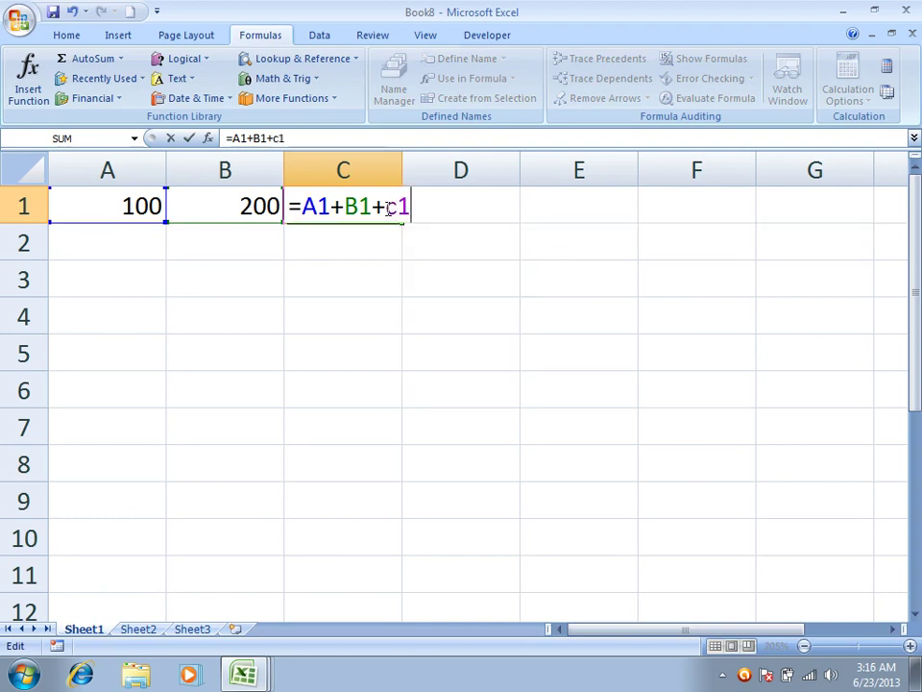
{"action": "key", "text": "Return"}
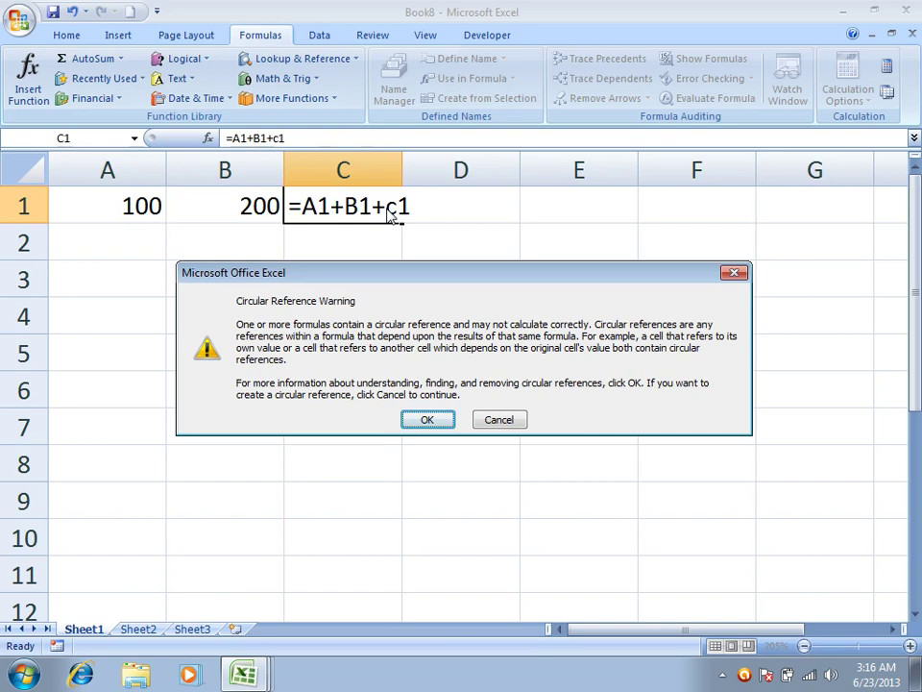
Step: Accept the circular reference warning, view the offline help article on circular references, and close the help
{"action": "key", "text": "Return"}
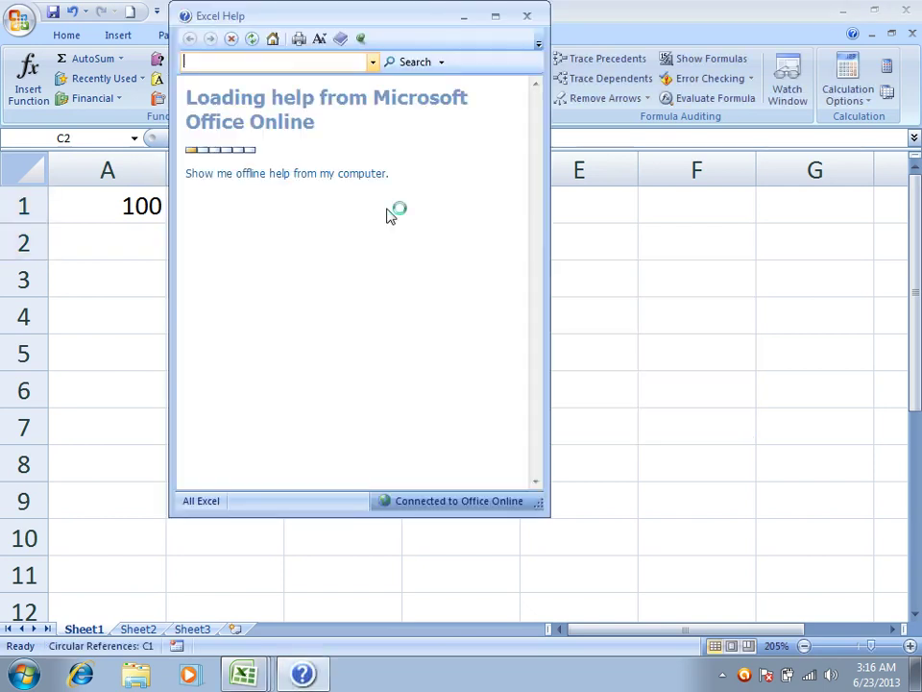
{"action": "left_click", "coordinate": [350, 176]}
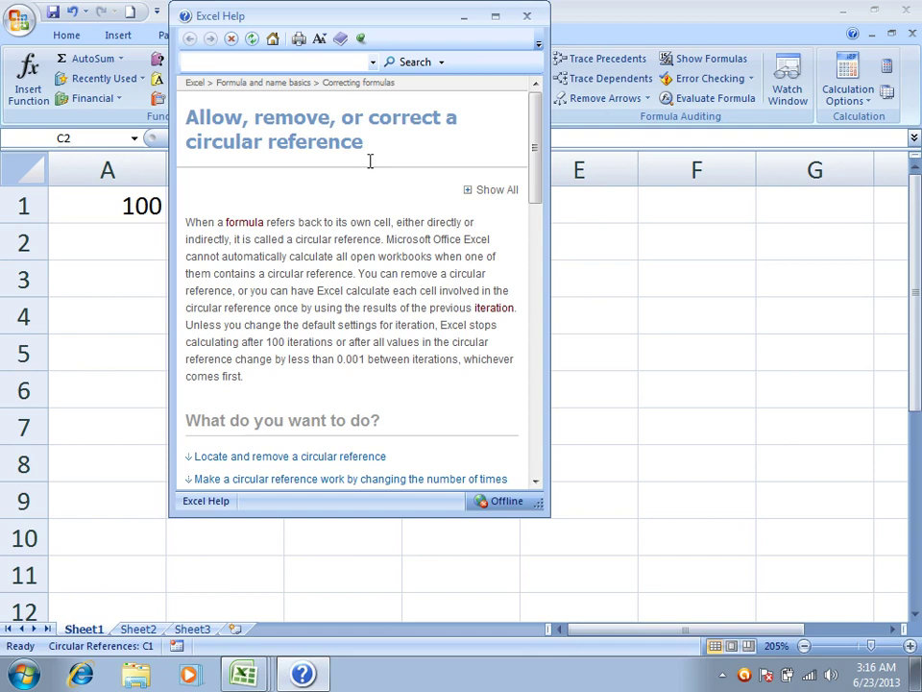
{"action": "left_click", "coordinate": [526, 15]}
Step: Look up which cell is listed under Circular References in the error checking tools, starting from C1
{"action": "left_click", "coordinate": [390, 205]}
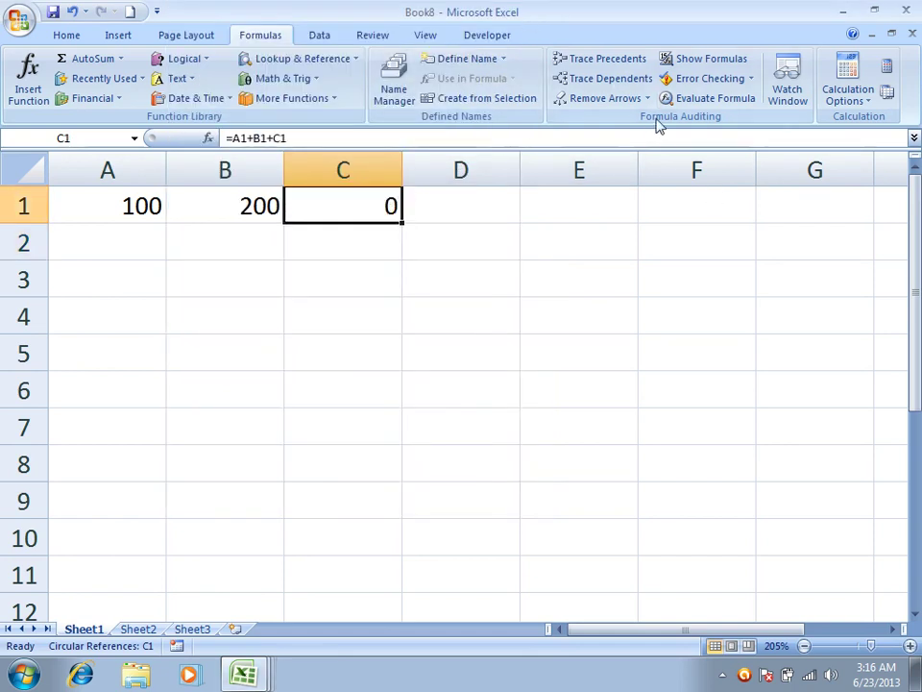
{"action": "left_click", "coordinate": [749, 80]}
{"action": "mouse_move", "coordinate": [740, 142]}
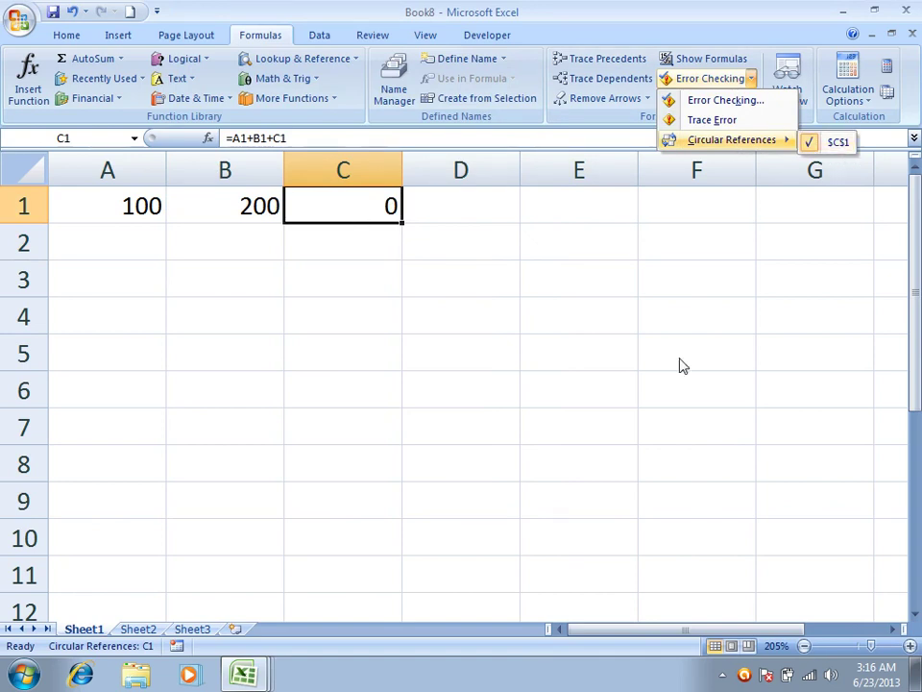
{"action": "left_click", "coordinate": [491, 405]}
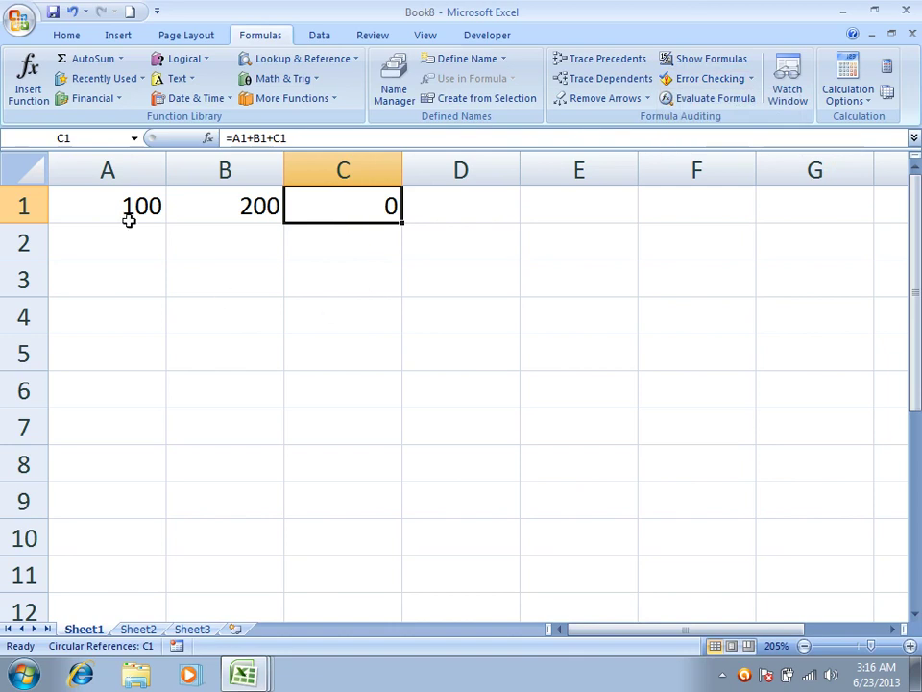
{"action": "left_click", "coordinate": [23, 21]}
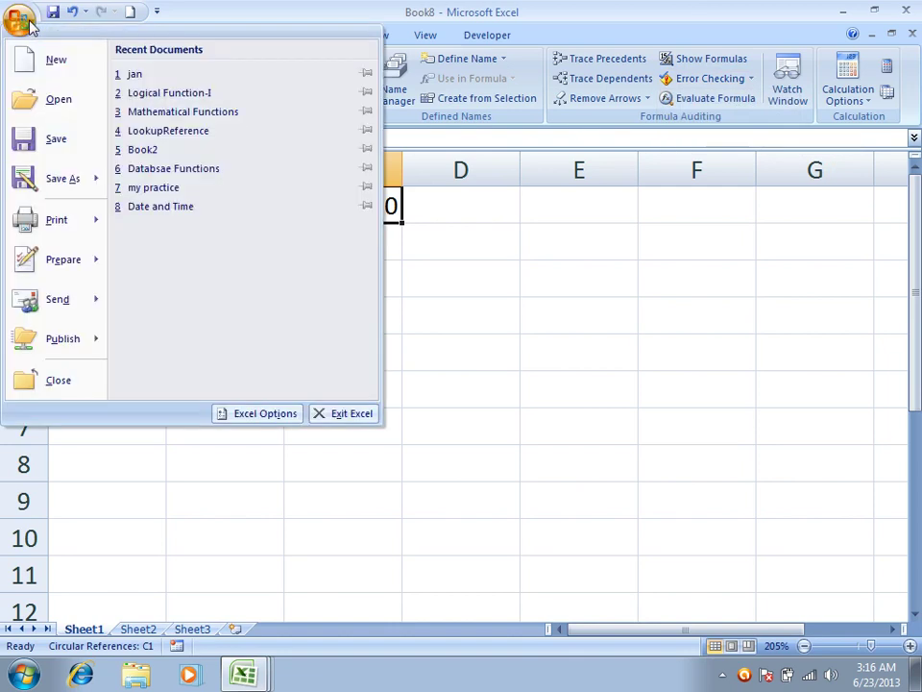
{"action": "left_click", "coordinate": [252, 415]}
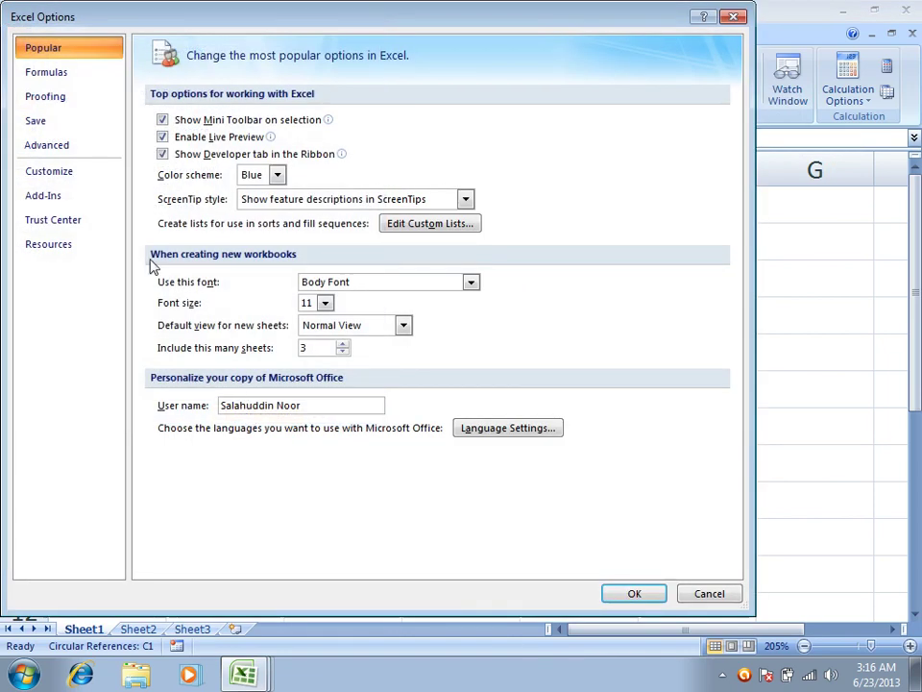
{"action": "left_click", "coordinate": [68, 74]}
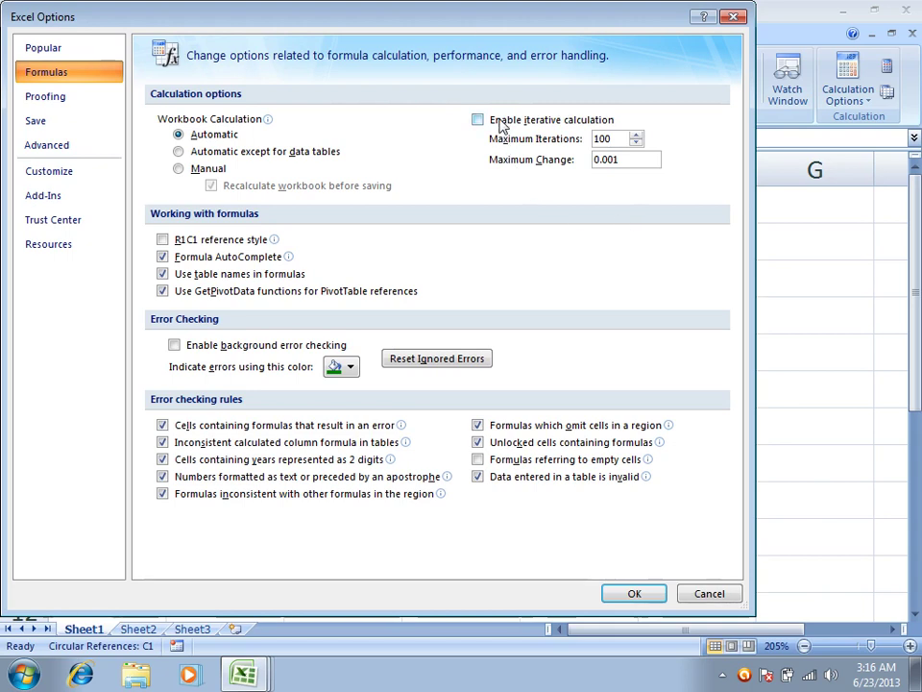
{"action": "left_click", "coordinate": [501, 125]}
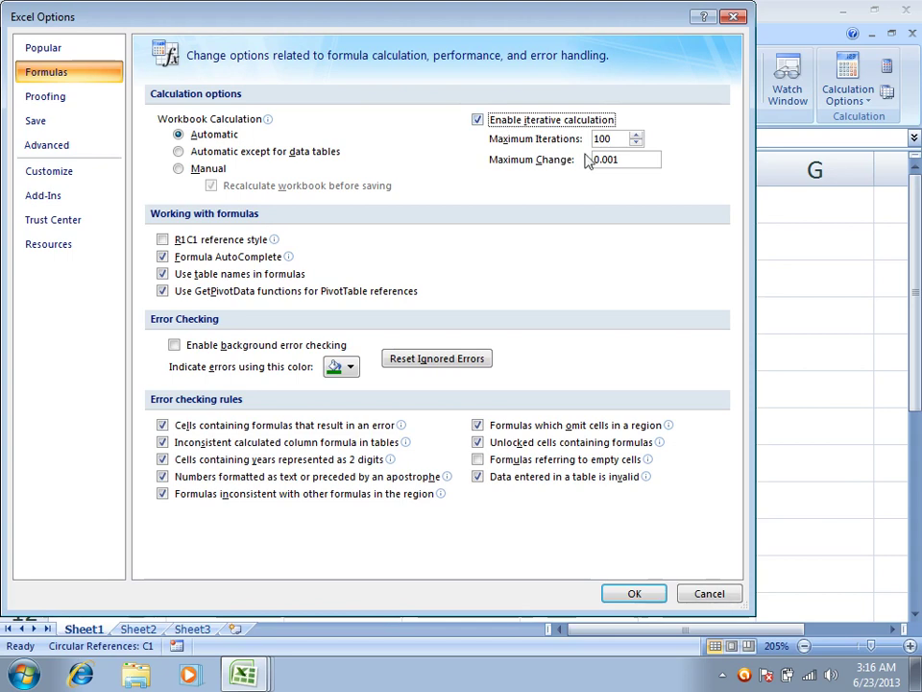
{"action": "left_click_drag", "start_coordinate": [564, 26], "coordinate": [641, 315]}
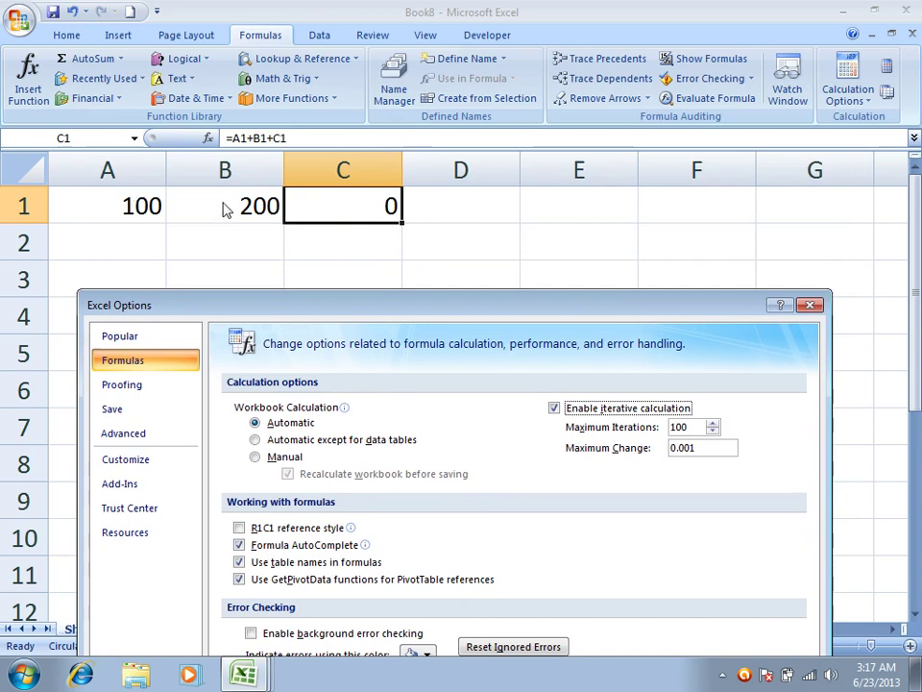
{"action": "left_click_drag", "start_coordinate": [354, 300], "coordinate": [350, 81]}
{"action": "double_click", "coordinate": [700, 218]}
{"action": "type", "text": "2"}
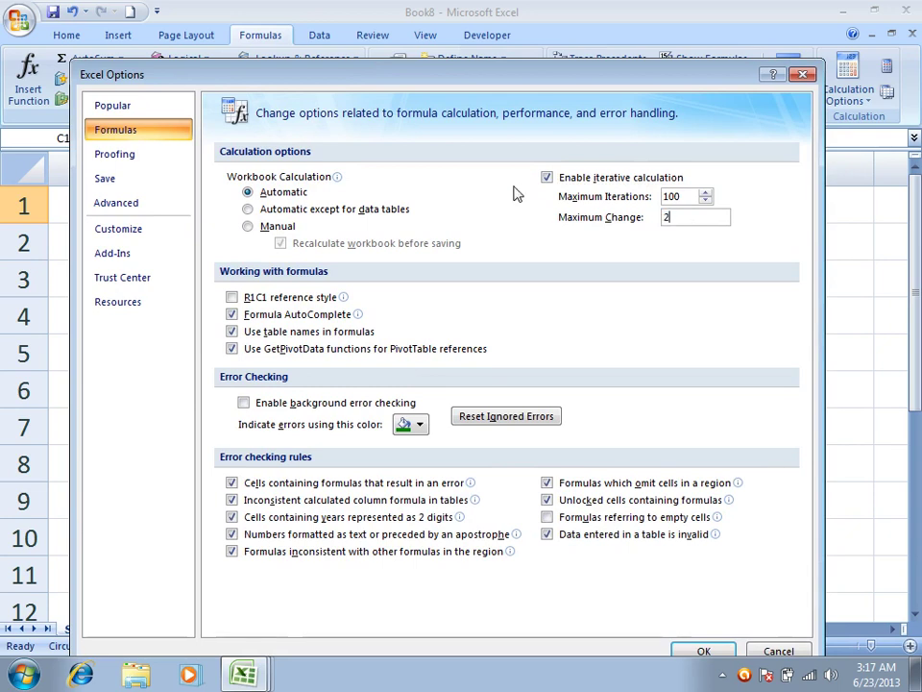
{"action": "double_click", "coordinate": [690, 216]}
{"action": "left_click", "coordinate": [774, 650]}
Step: Enable iterative calculation in the formula options with the maximum iterations set to 2
{"action": "left_click", "coordinate": [19, 19]}
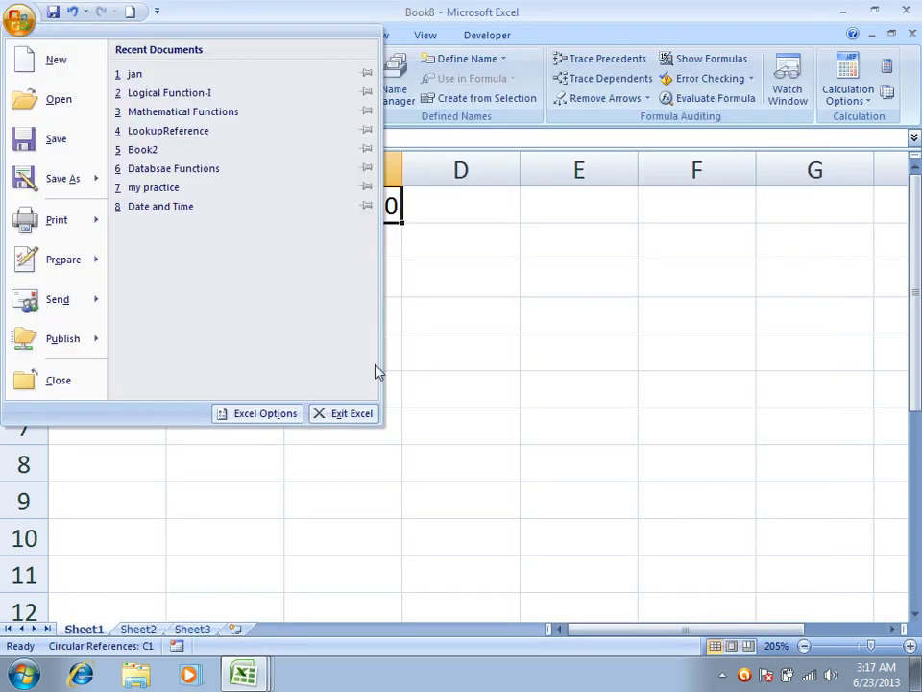
{"action": "left_click", "coordinate": [282, 414]}
{"action": "left_click", "coordinate": [125, 109]}
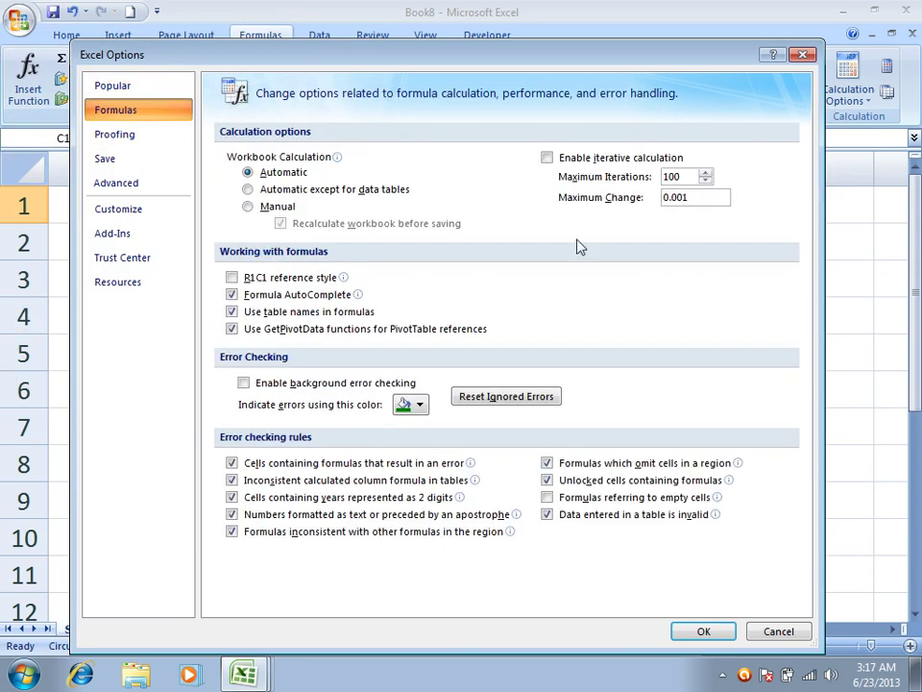
{"action": "left_click", "coordinate": [608, 159]}
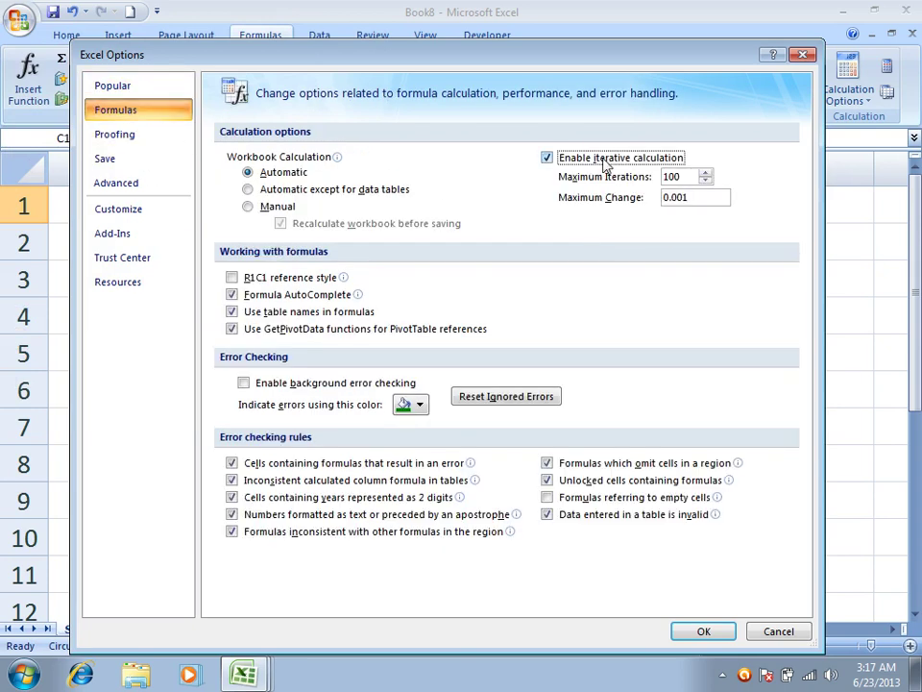
{"action": "double_click", "coordinate": [684, 177]}
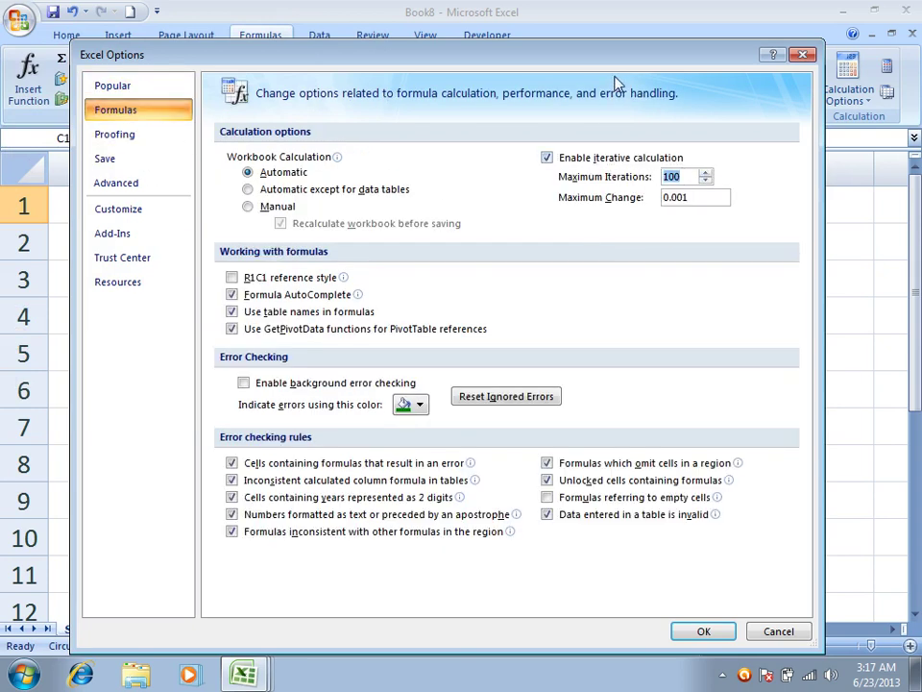
{"action": "type", "text": "2"}
{"action": "left_click_drag", "start_coordinate": [522, 60], "coordinate": [571, 218]}
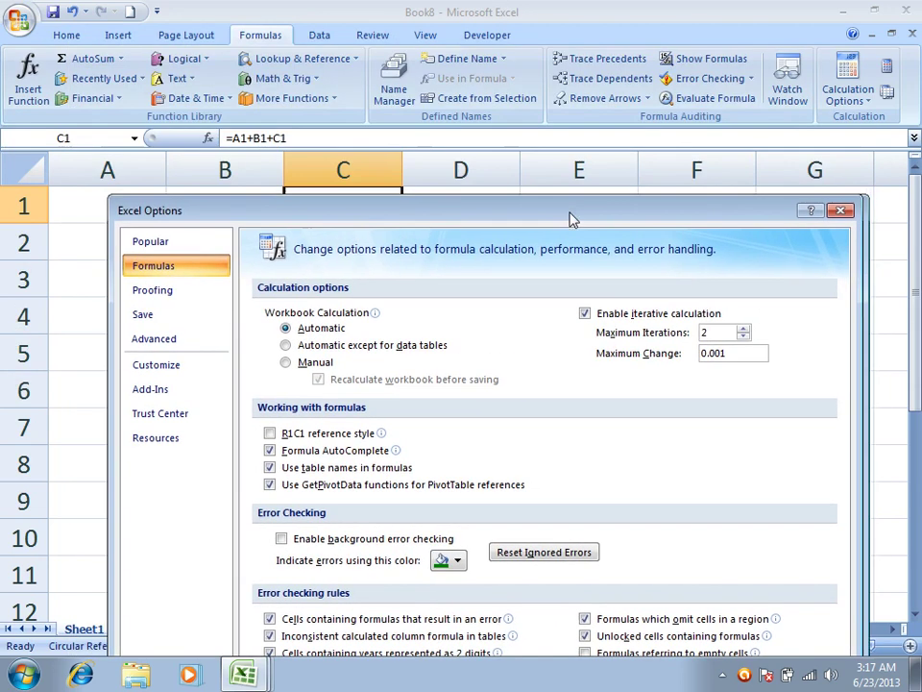
{"action": "left_click_drag", "start_coordinate": [663, 231], "coordinate": [612, 41]}
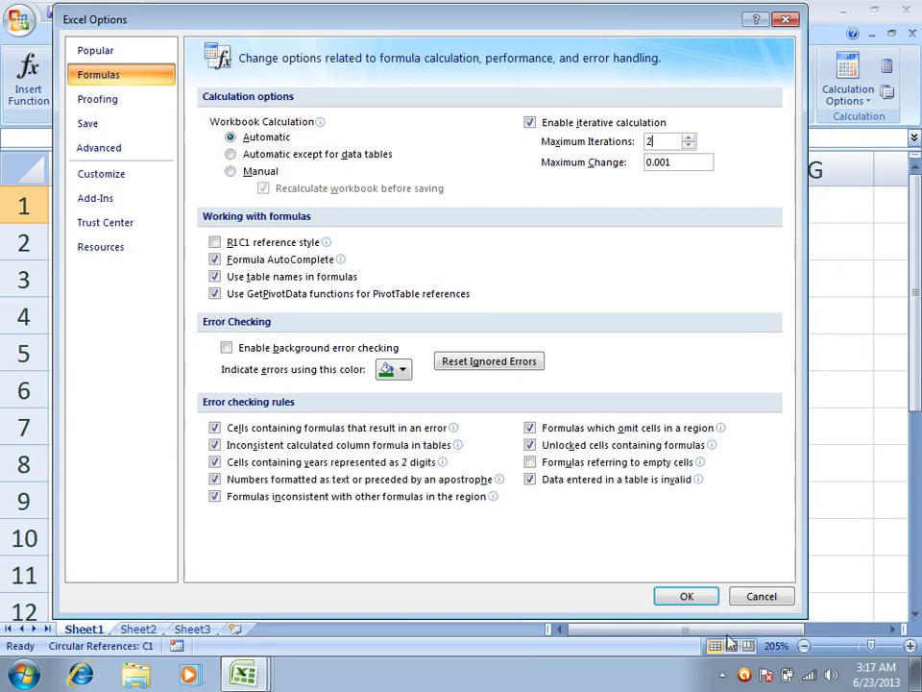
{"action": "left_click", "coordinate": [688, 599]}
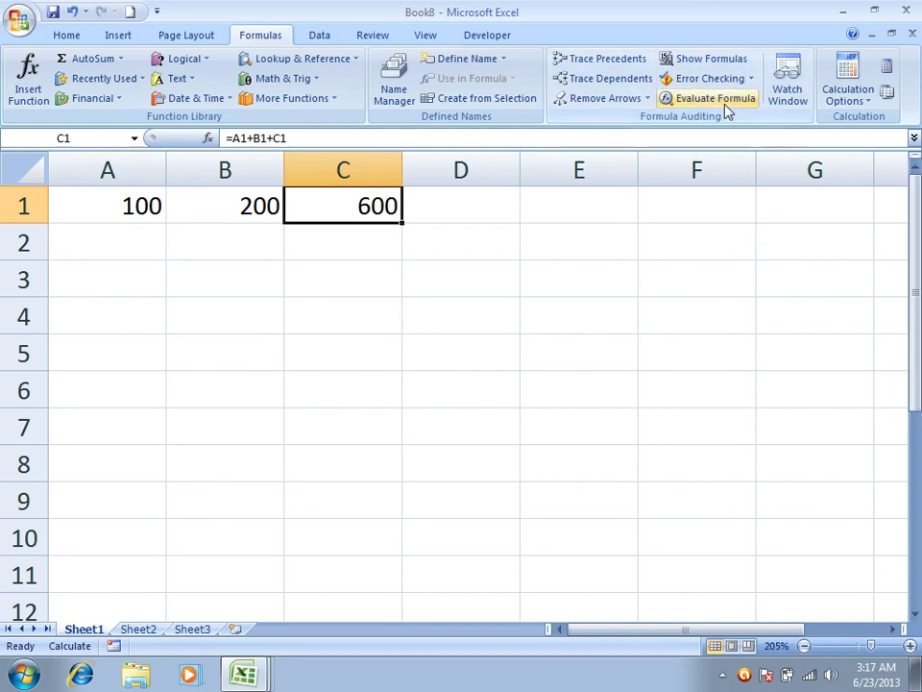
Step: Run error checking on the sheet and dismiss its result message
{"action": "left_click", "coordinate": [753, 81]}
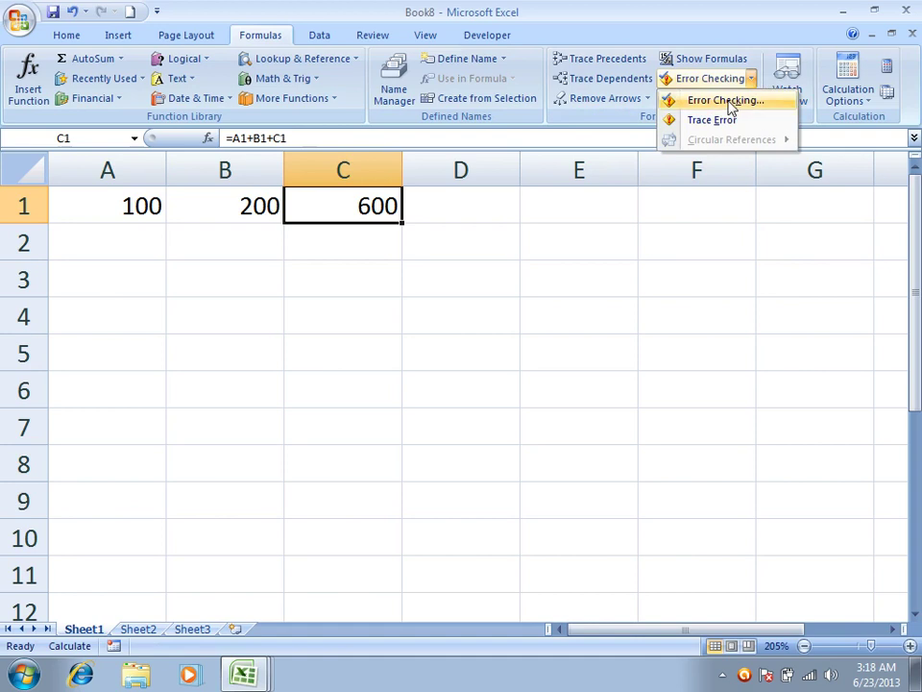
{"action": "left_click", "coordinate": [730, 102]}
{"action": "left_click", "coordinate": [465, 373]}
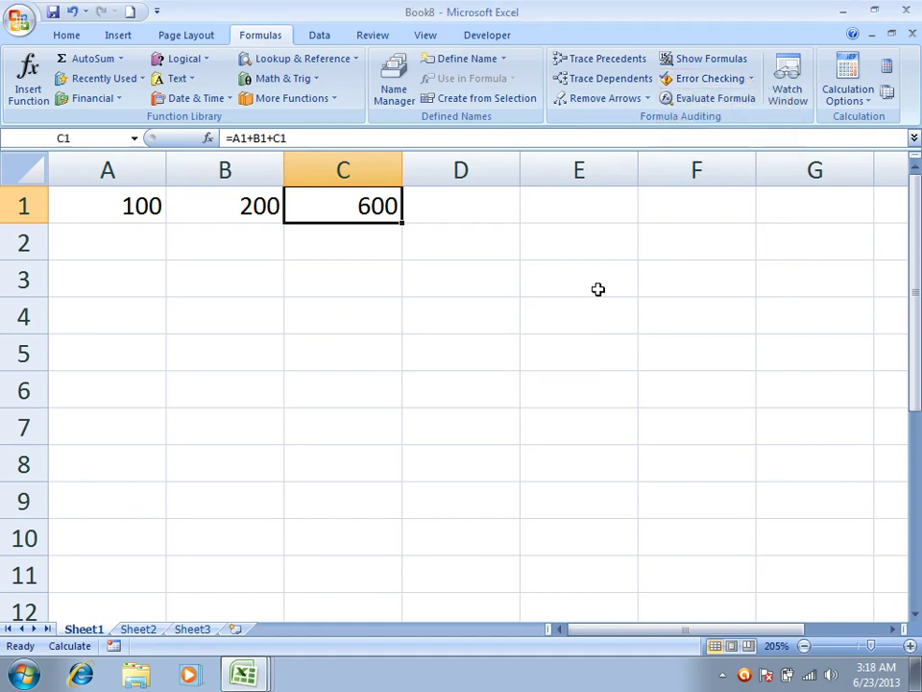
Step: Evaluate the formula in C1 one part at a time, stepping into and out of B1, and close the evaluation
{"action": "left_click", "coordinate": [719, 99]}
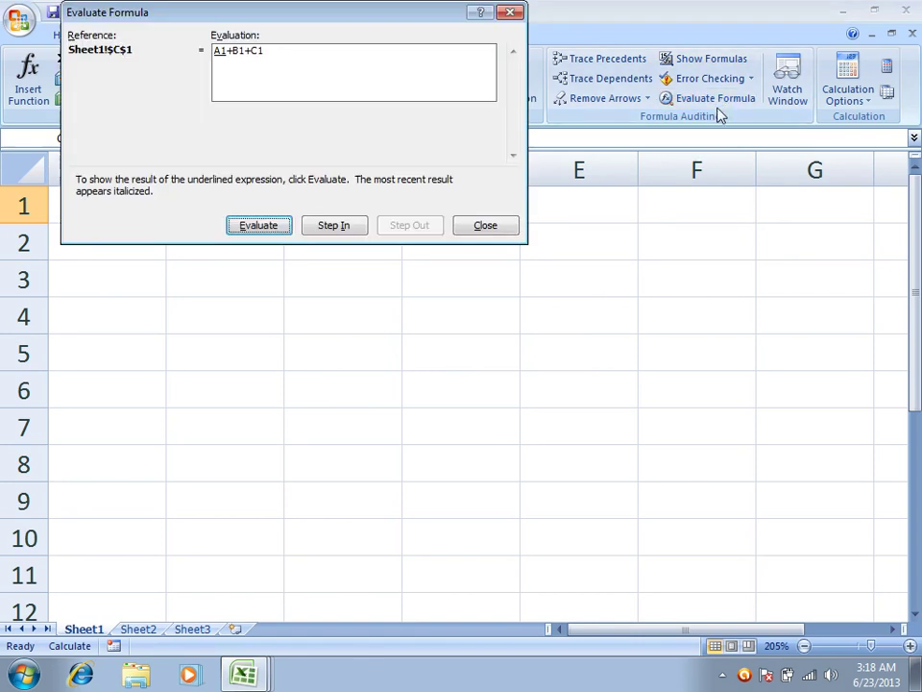
{"action": "left_click_drag", "start_coordinate": [304, 27], "coordinate": [530, 308]}
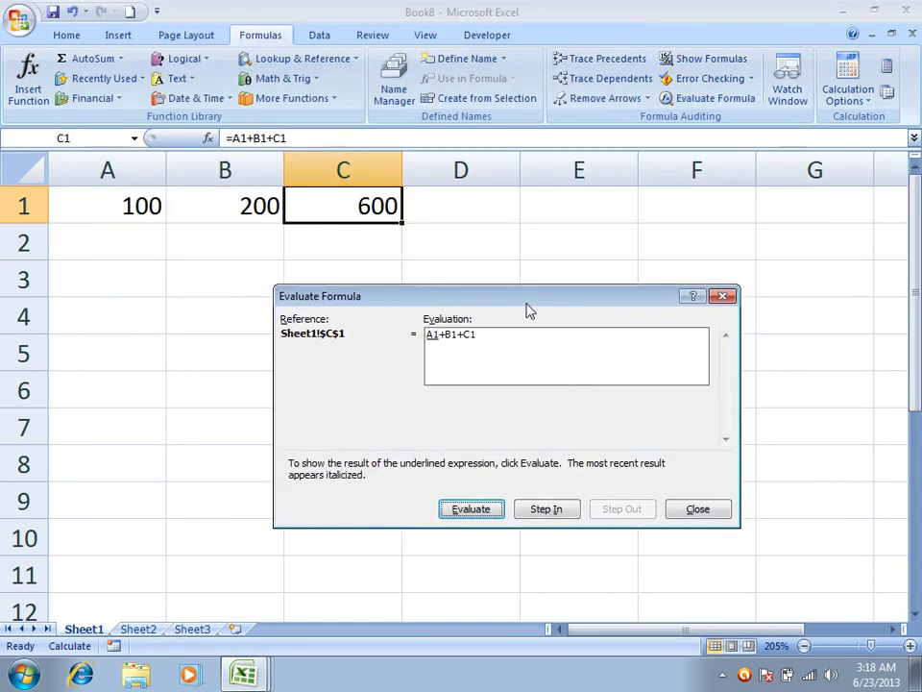
{"action": "left_click", "coordinate": [470, 513]}
{"action": "left_click", "coordinate": [534, 512]}
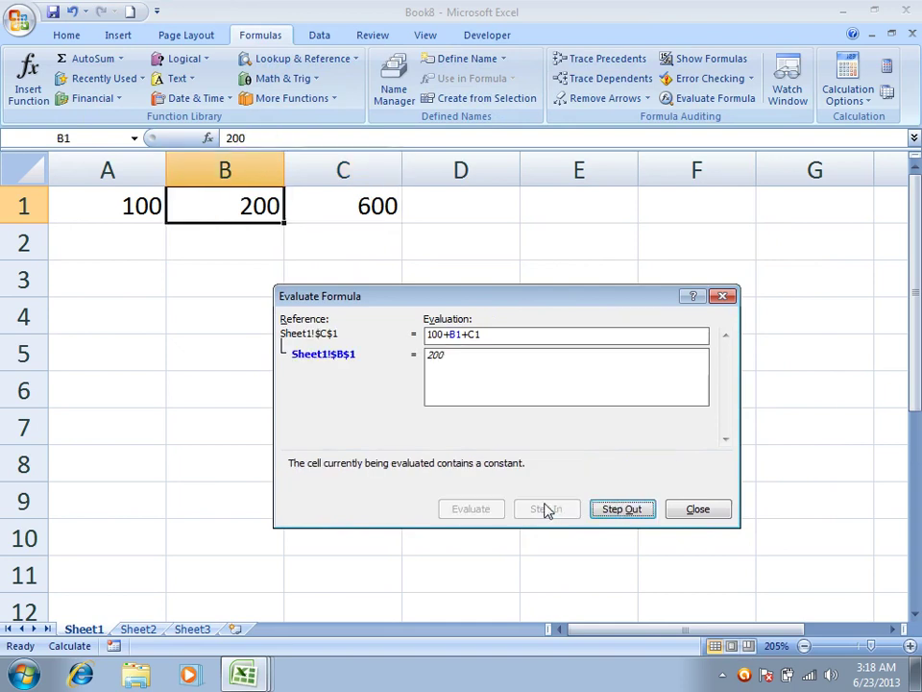
{"action": "left_click", "coordinate": [627, 509]}
{"action": "left_click", "coordinate": [486, 513]}
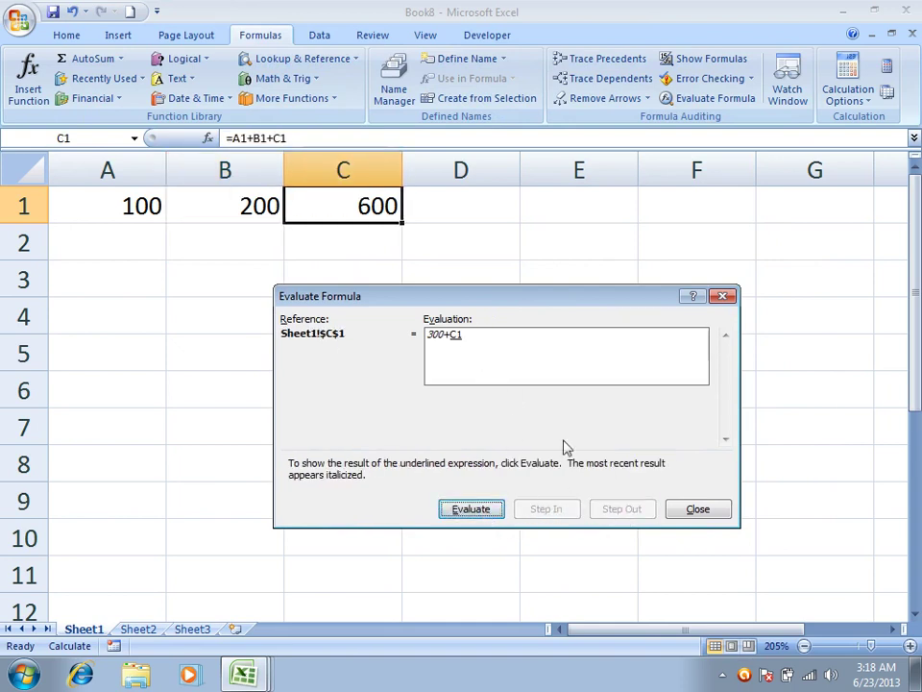
{"action": "left_click", "coordinate": [485, 514]}
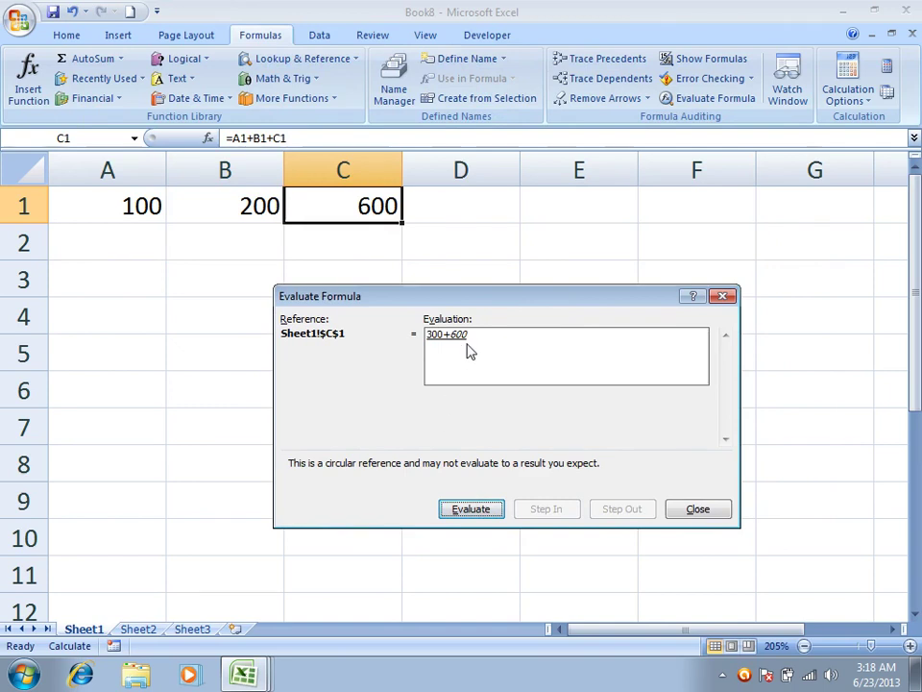
{"action": "left_click", "coordinate": [480, 516]}
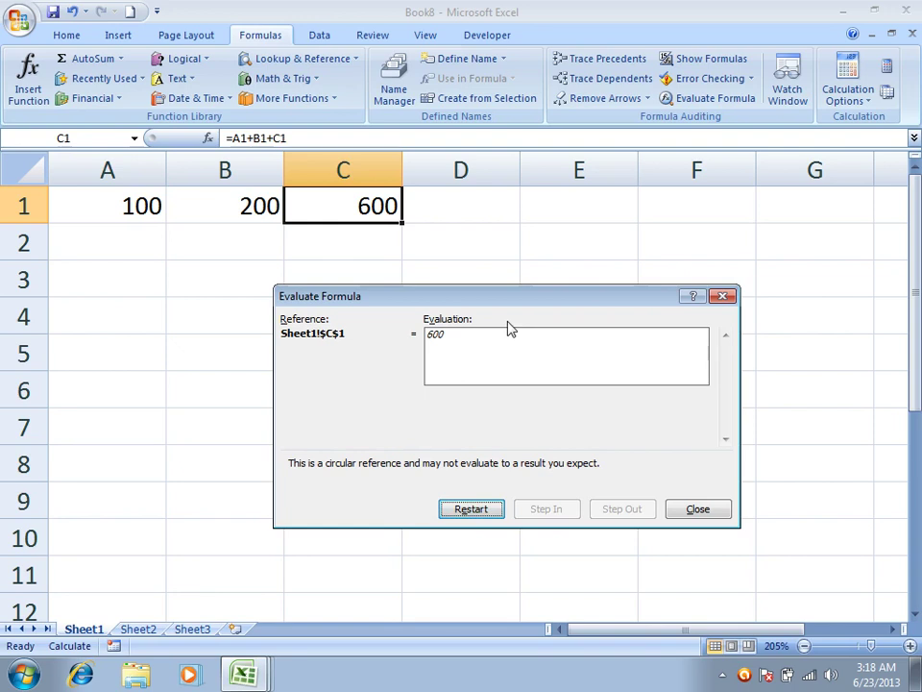
{"action": "left_click", "coordinate": [696, 511]}
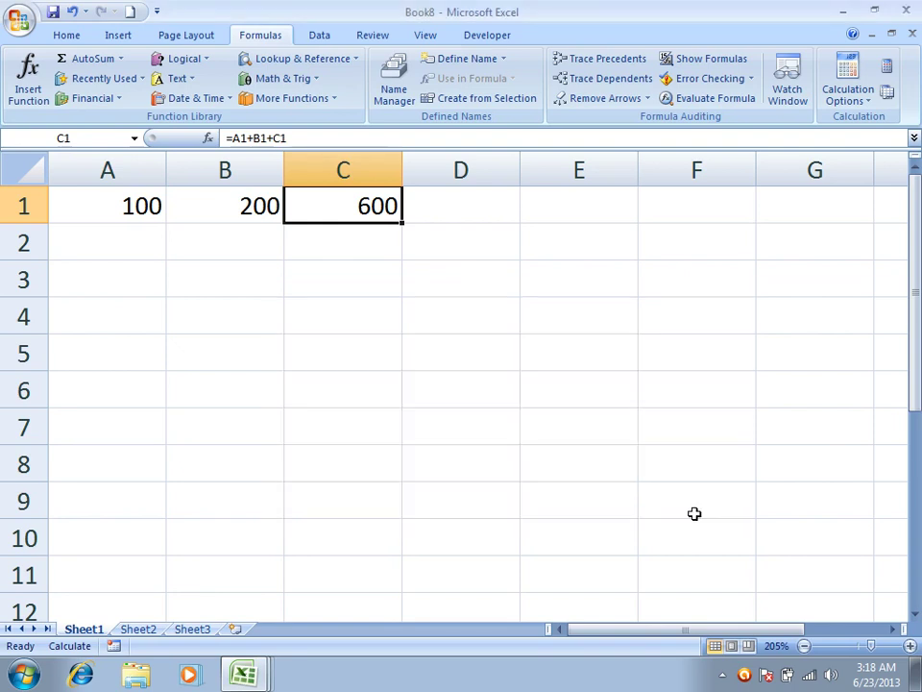
Step: Create another new blank workbook
{"action": "left_click", "coordinate": [130, 11]}
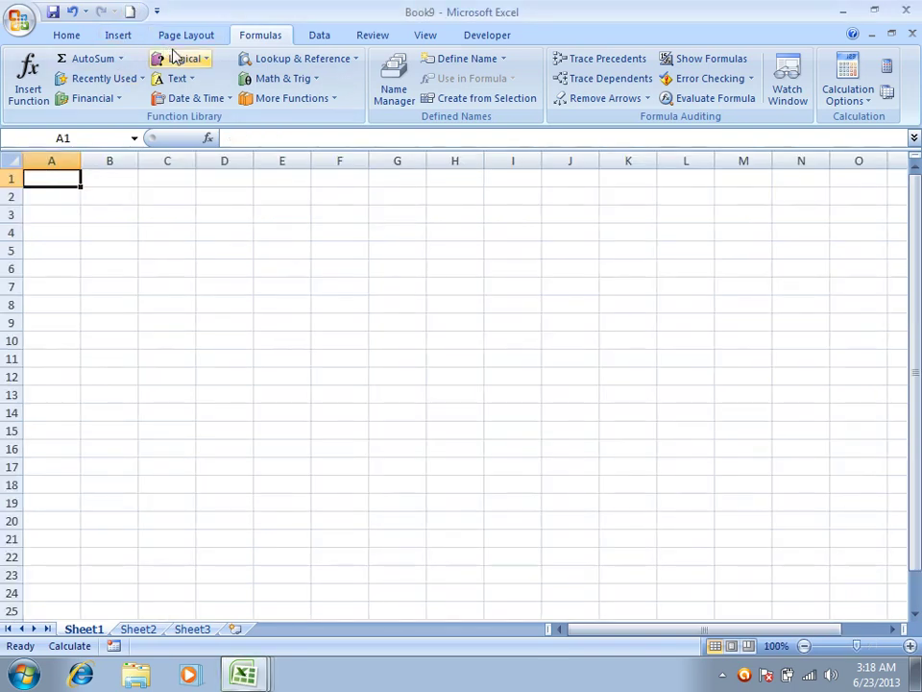
{"action": "scroll", "coordinate": [253, 233], "scroll_direction": "up", "scroll_amount": 5, "text": "ctrl"}
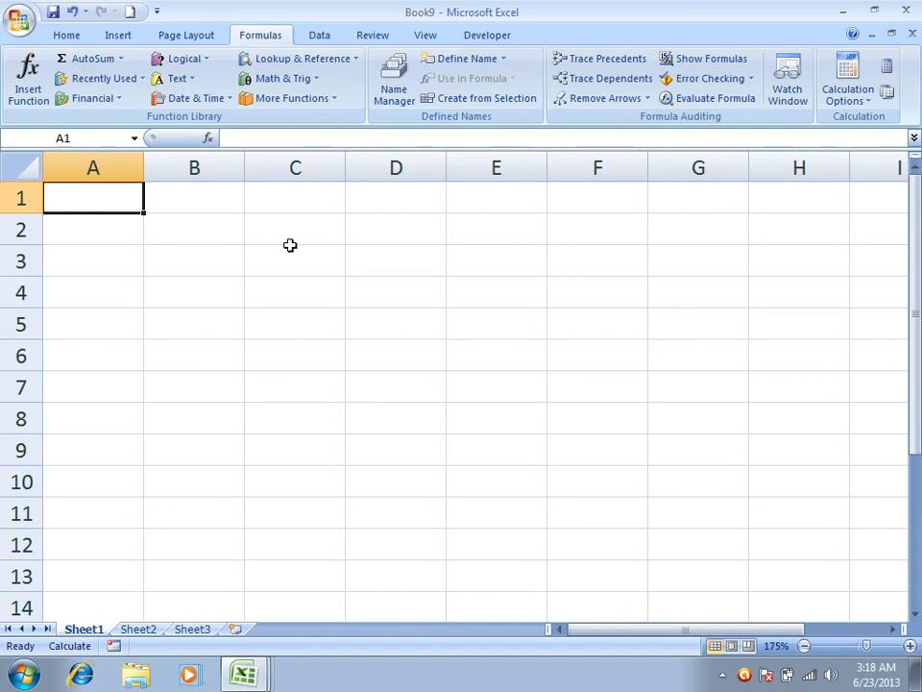
Step: Switch back to the Book8 workbook and close Book8 and Book7 without saving their changes
{"action": "key", "text": "ctrl+Tab"}
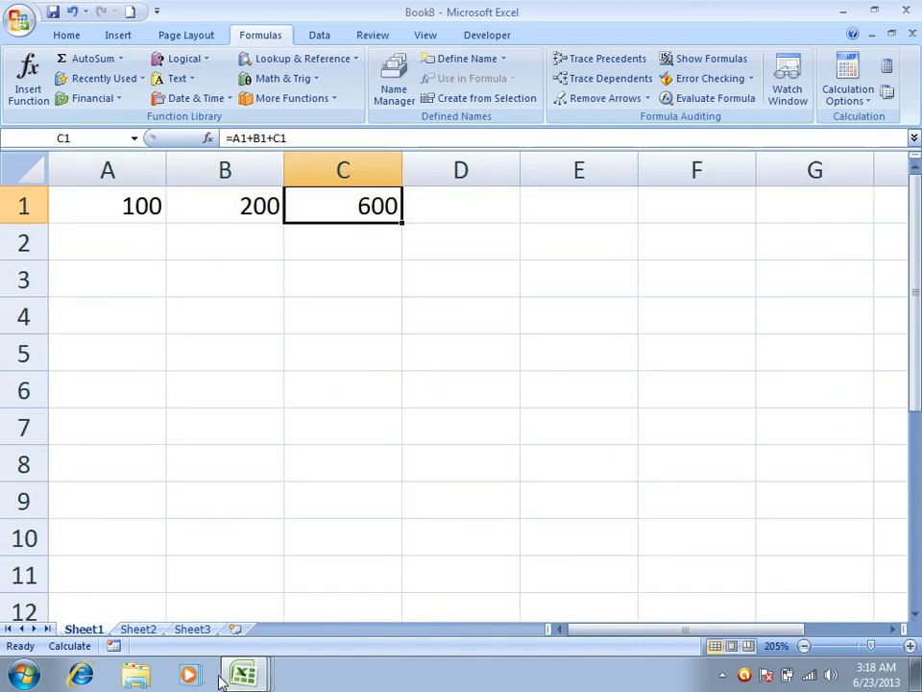
{"action": "left_click", "coordinate": [912, 34]}
{"action": "left_click", "coordinate": [463, 380]}
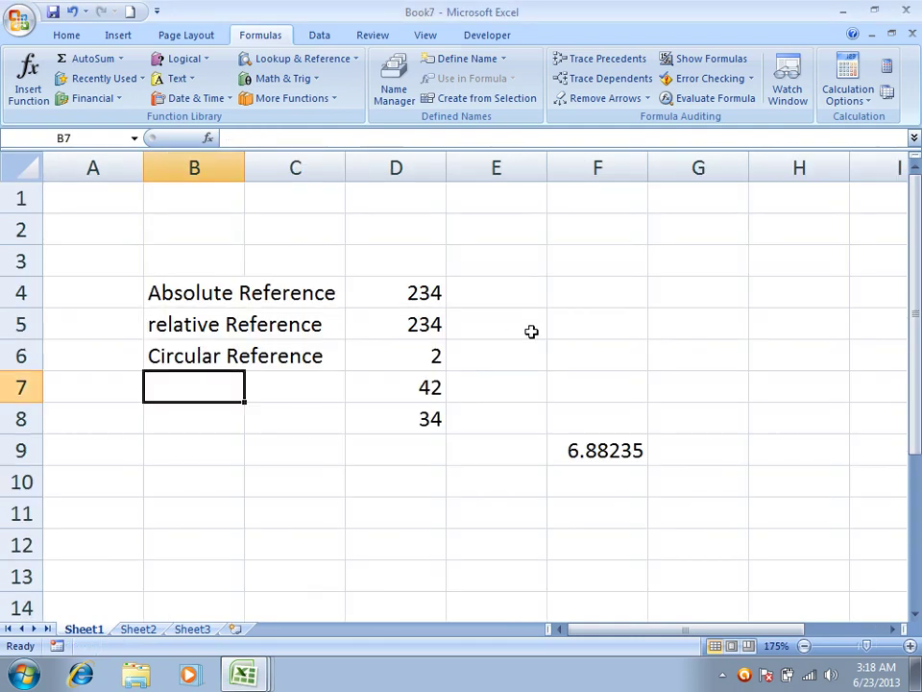
{"action": "left_click", "coordinate": [906, 9]}
{"action": "left_click", "coordinate": [463, 380]}
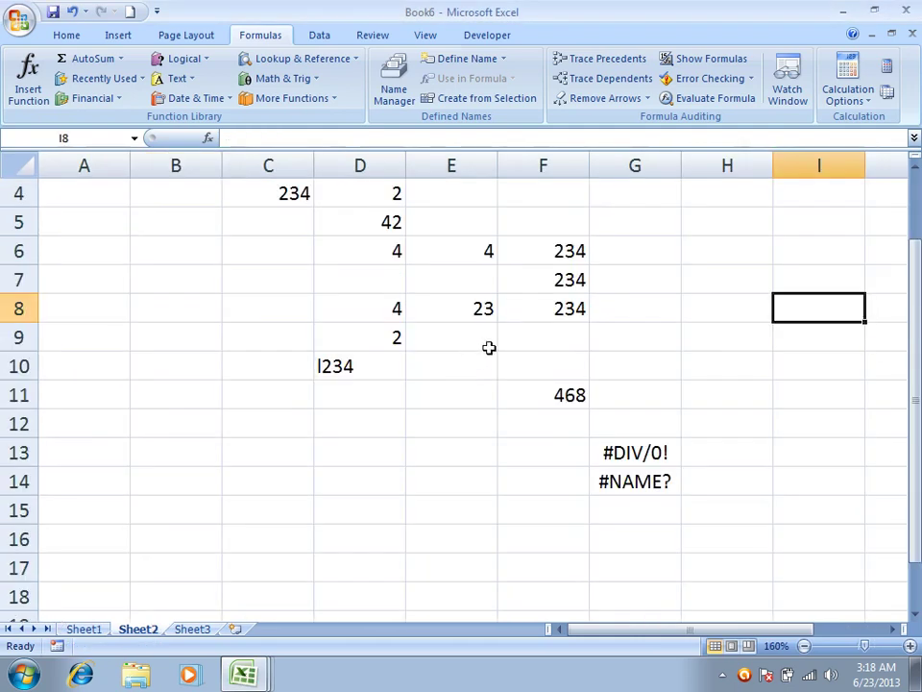
Step: Close Book6 without saving its changes and clear the misspelled formula from cell B8 in Book5
{"action": "left_click", "coordinate": [912, 33]}
{"action": "left_click", "coordinate": [463, 380]}
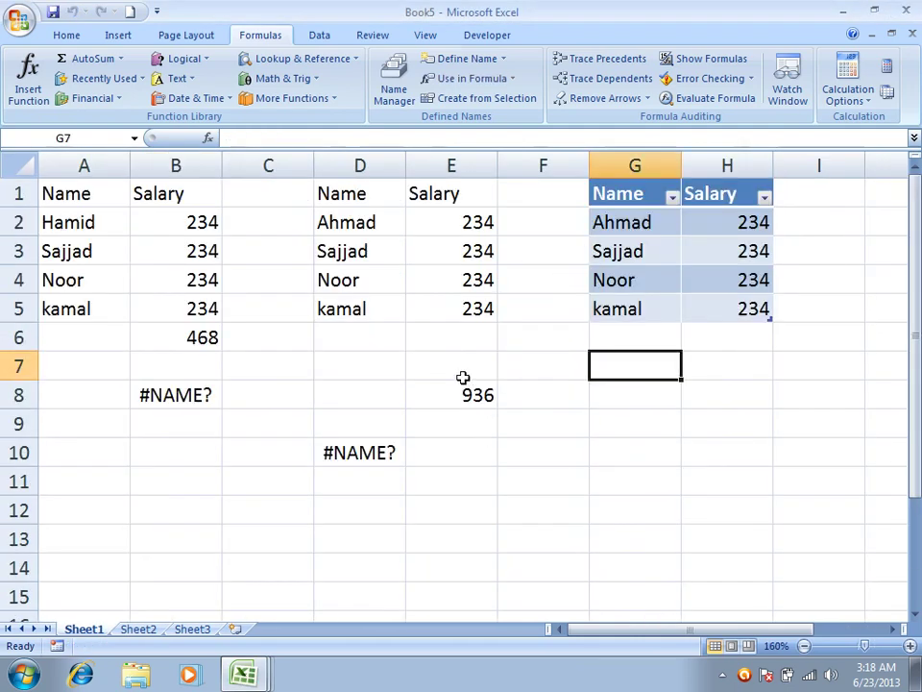
{"action": "left_click", "coordinate": [179, 401]}
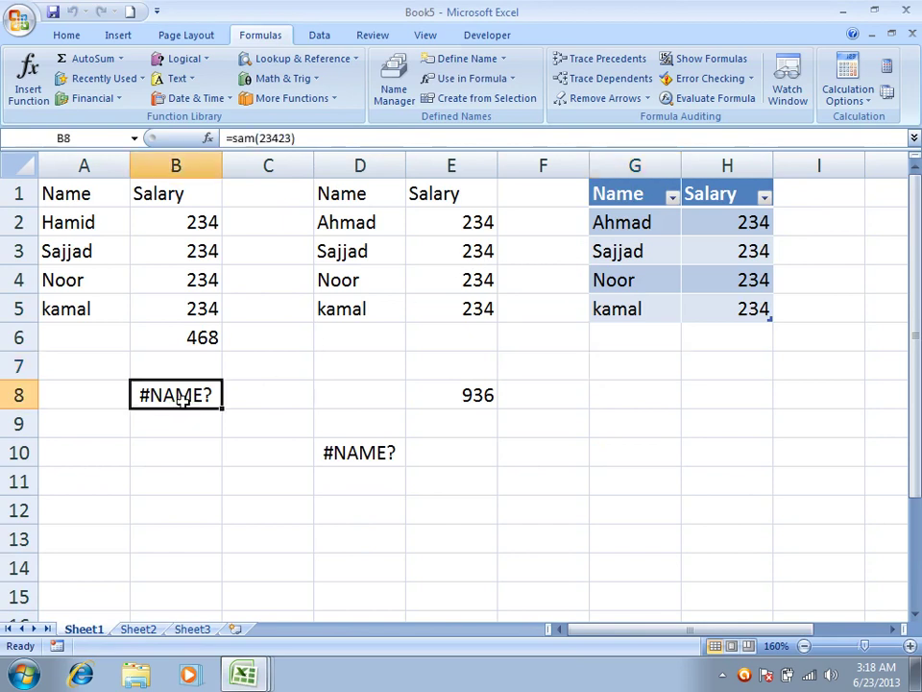
{"action": "key", "text": "Delete"}
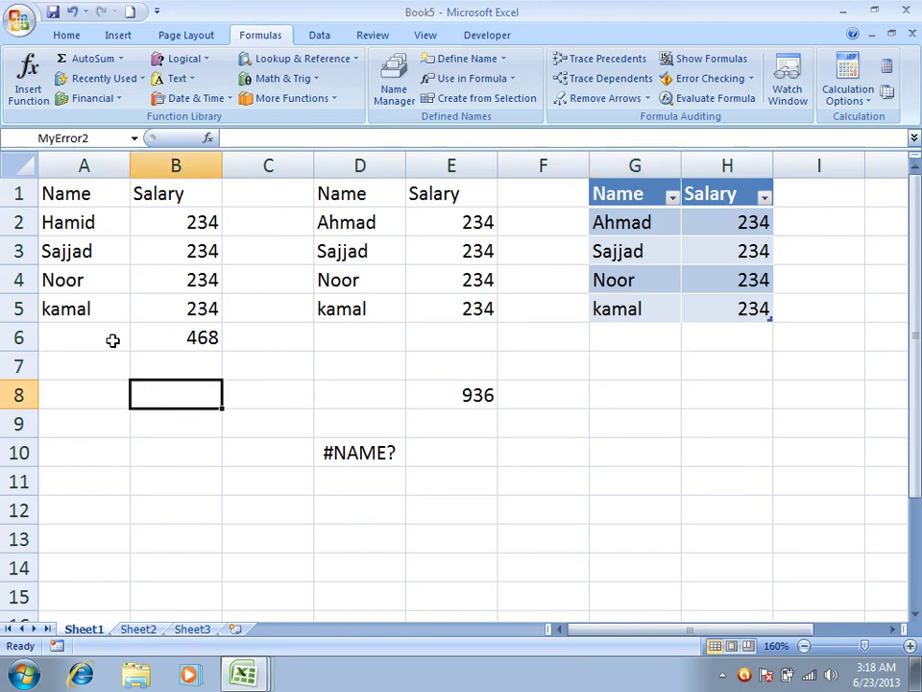
Step: Total the salaries in B2:B5 in cell B6 with =SUM(Name) and label cell A6 Total
{"action": "left_click", "coordinate": [185, 333]}
{"action": "type", "text": "=sum("}
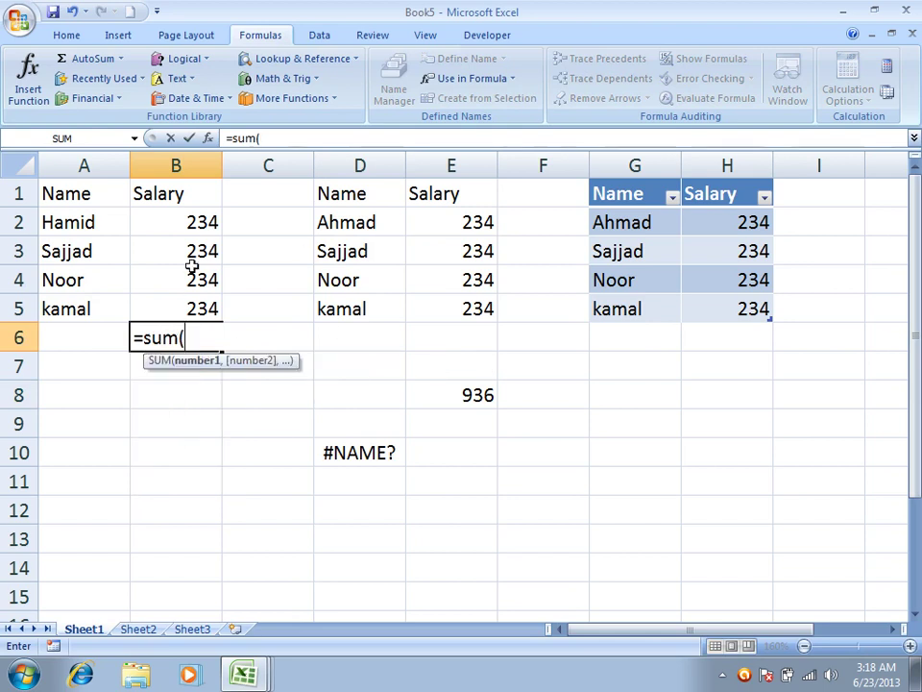
{"action": "left_click_drag", "start_coordinate": [182, 223], "coordinate": [204, 300]}
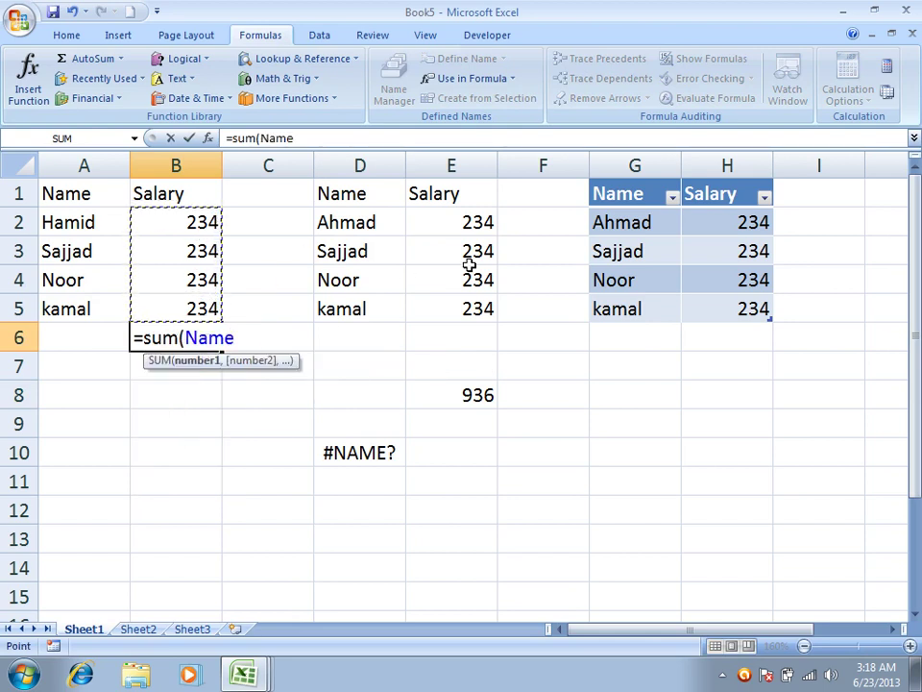
{"action": "key", "text": "Return"}
{"action": "left_click", "coordinate": [99, 337]}
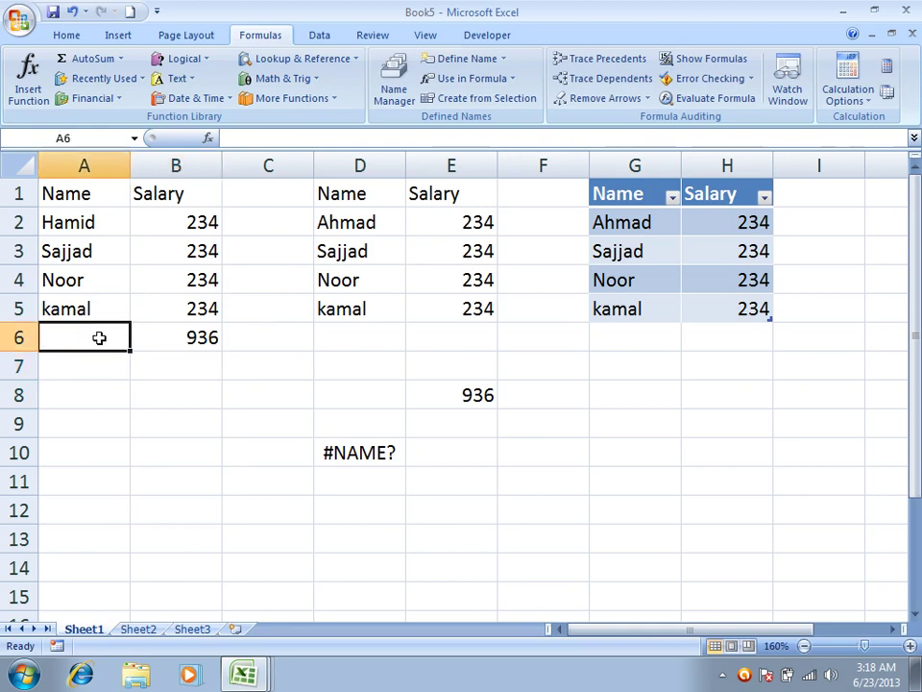
{"action": "type", "text": "Total"}
{"action": "key", "text": "Tab"}
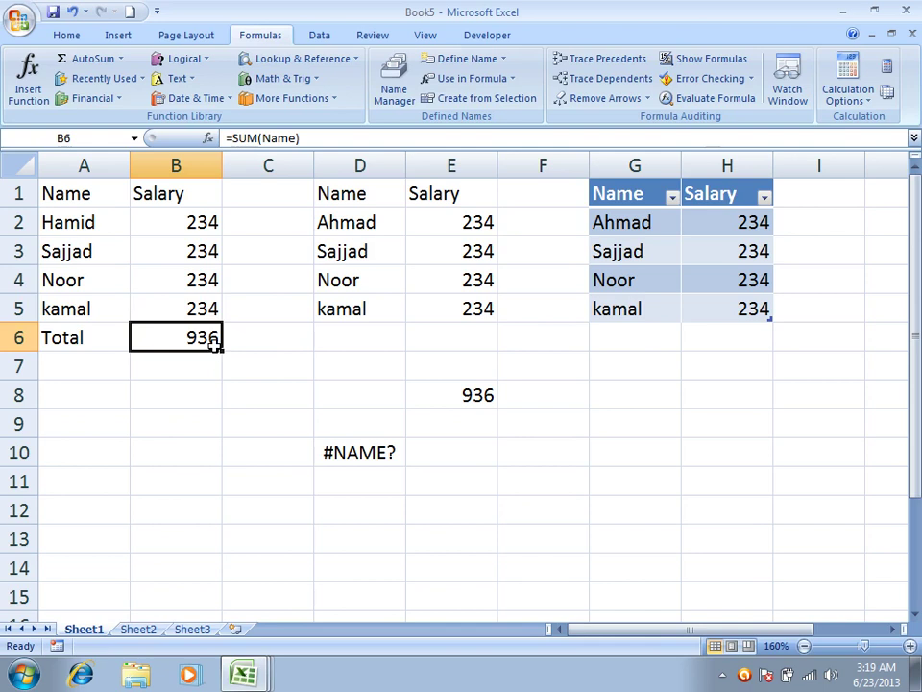
Step: Create a blank workbook, close it again, and widen column A slightly in Book5
{"action": "left_click", "coordinate": [130, 12]}
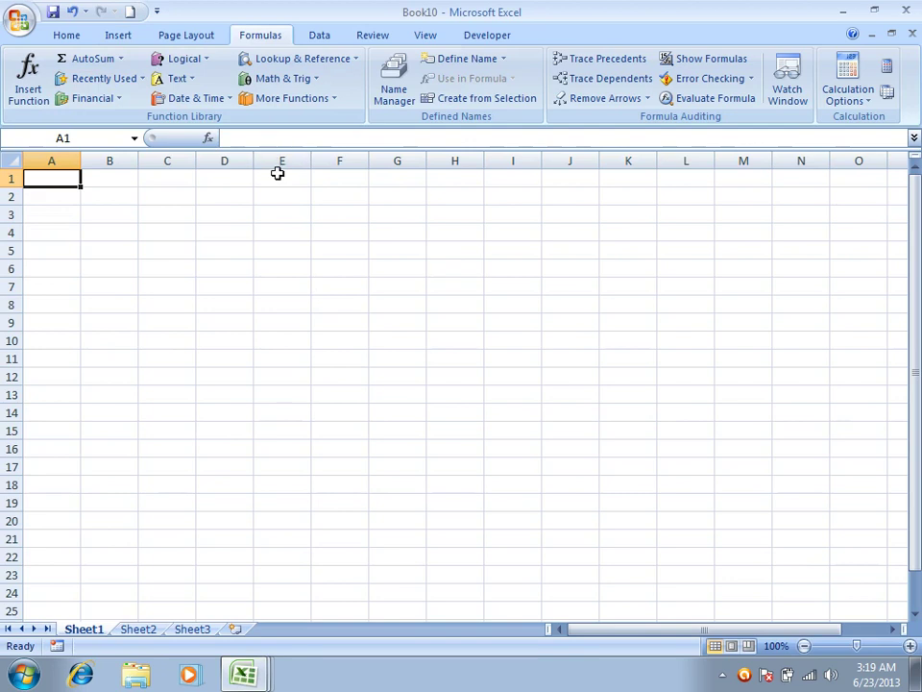
{"action": "left_click", "coordinate": [914, 35]}
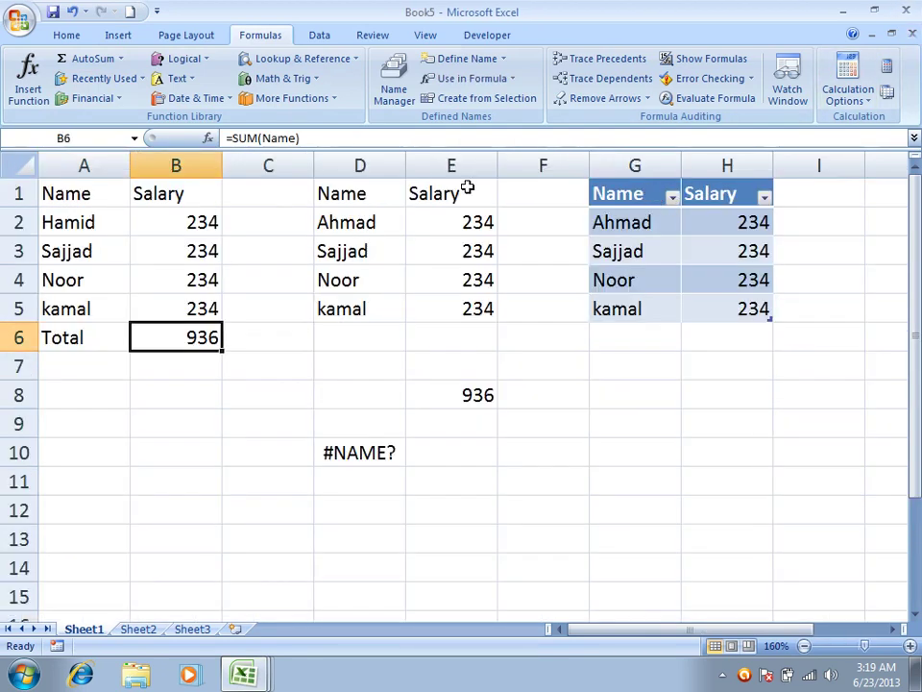
{"action": "left_click_drag", "start_coordinate": [130, 171], "coordinate": [164, 181]}
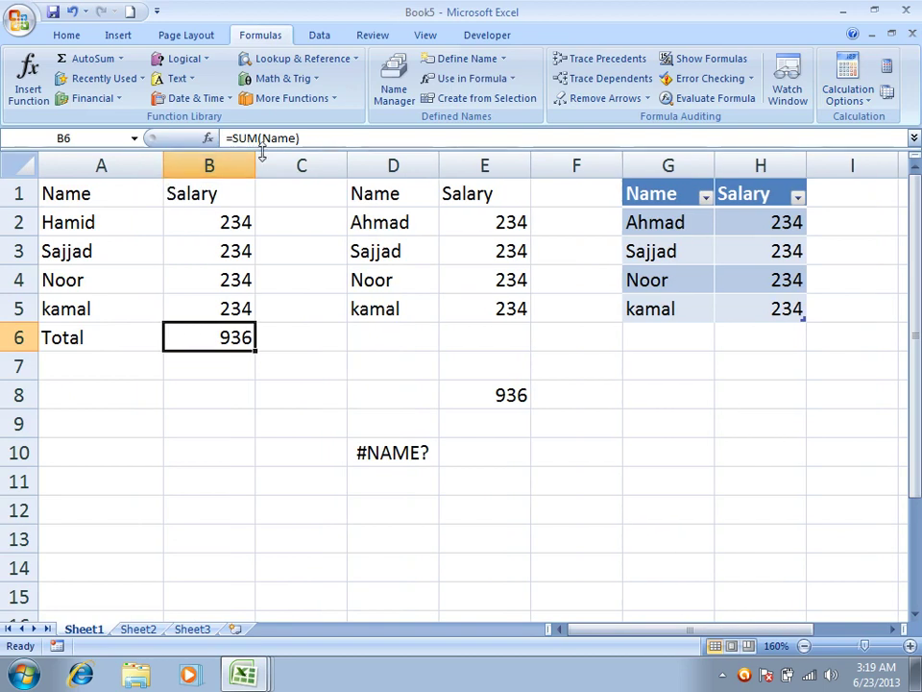
Step: Open the Watch Window and add a watch for the total in cell B6 of Sheet1
{"action": "left_click", "coordinate": [788, 84]}
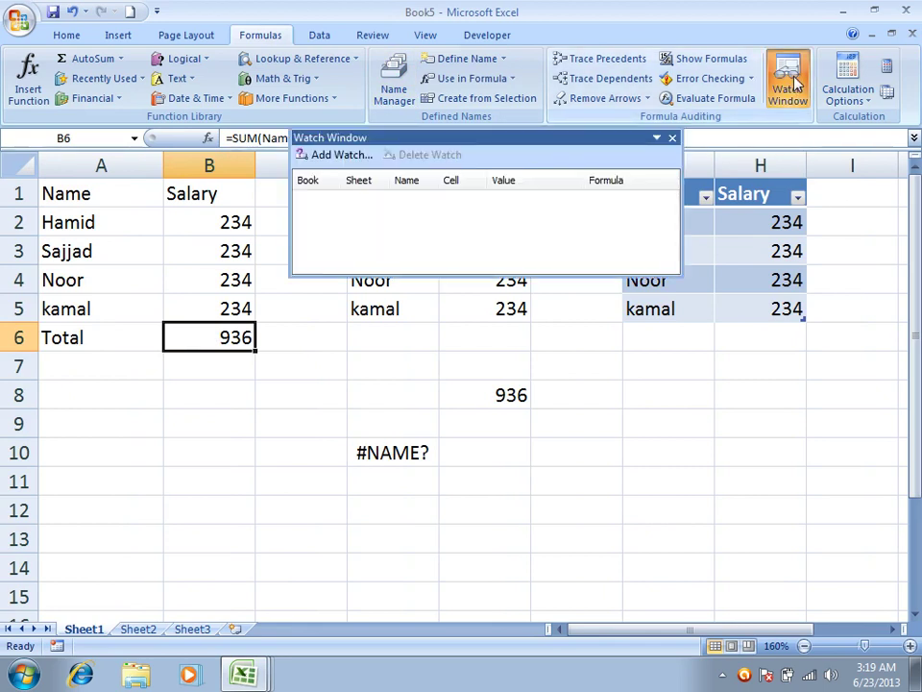
{"action": "left_click", "coordinate": [354, 157]}
{"action": "left_click", "coordinate": [560, 432]}
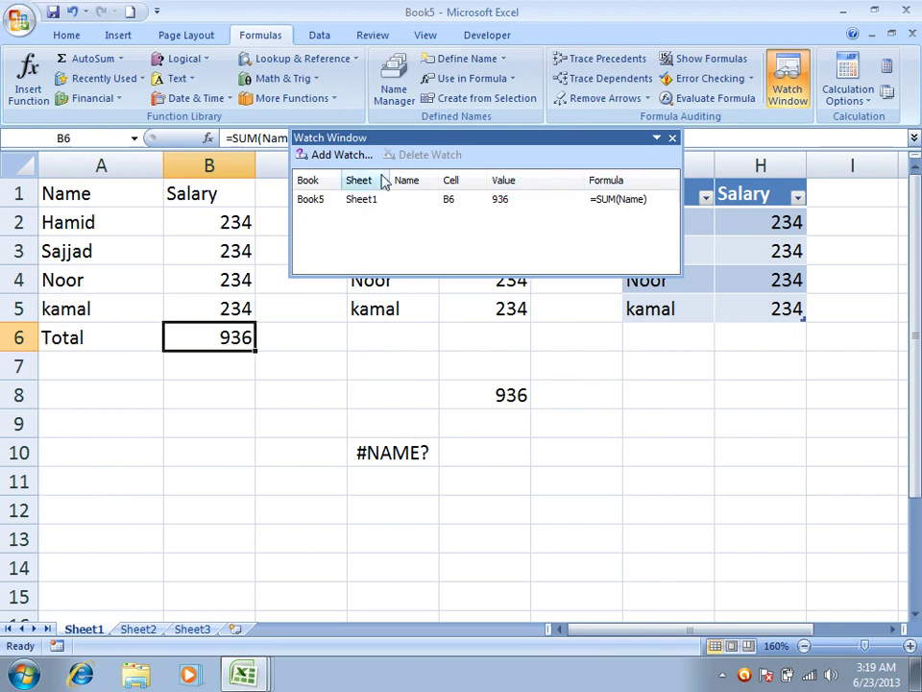
Step: Create a new blank workbook and dock the Watch Window above the formula bar
{"action": "left_click", "coordinate": [129, 10]}
{"action": "left_click_drag", "start_coordinate": [389, 137], "coordinate": [352, 121]}
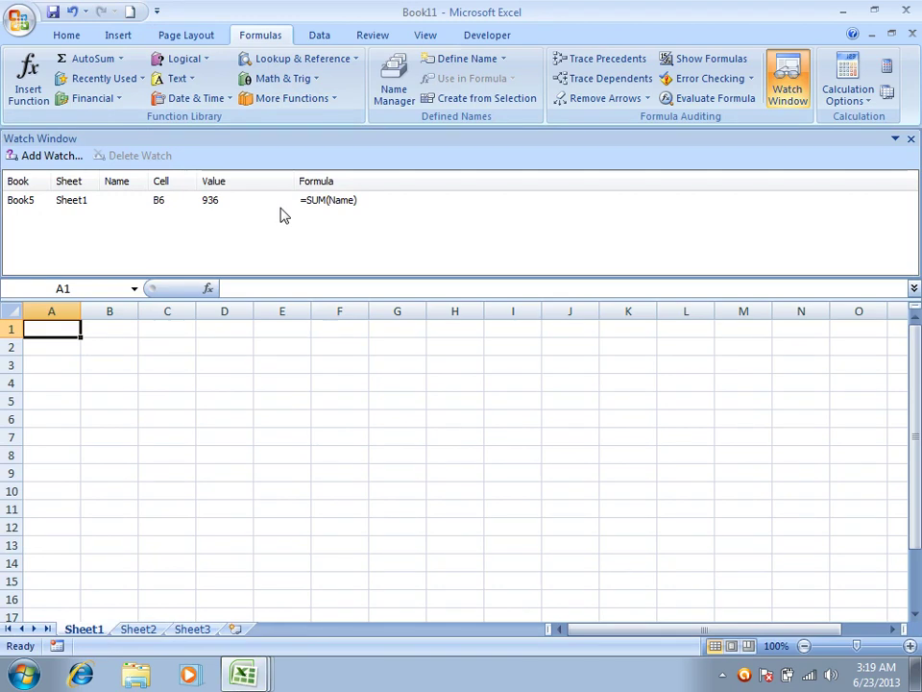
Step: Delete the Book5 B6 watch and close the Watch Window
{"action": "left_click", "coordinate": [169, 201]}
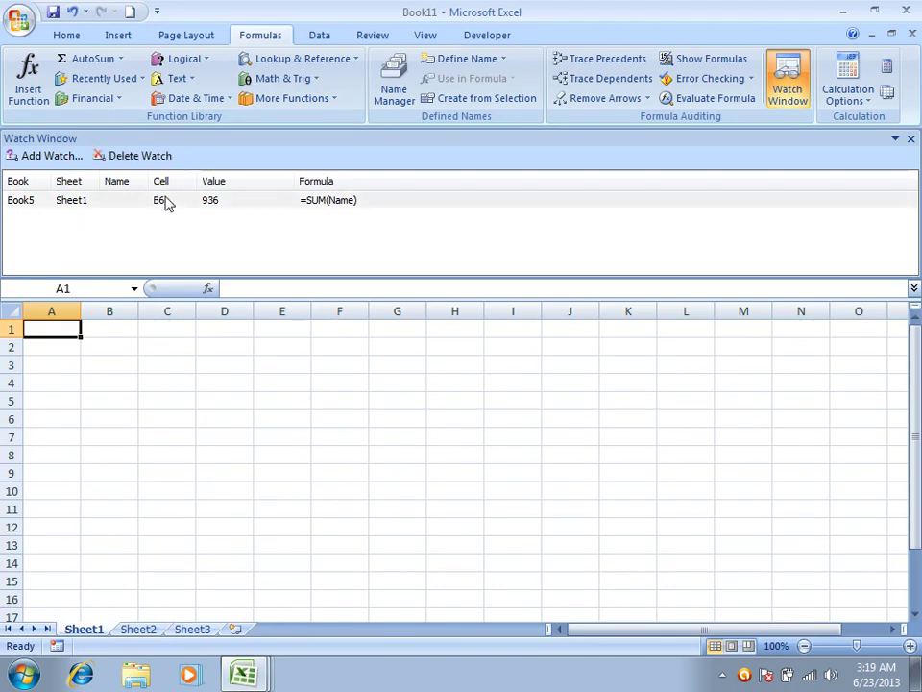
{"action": "left_click", "coordinate": [146, 162]}
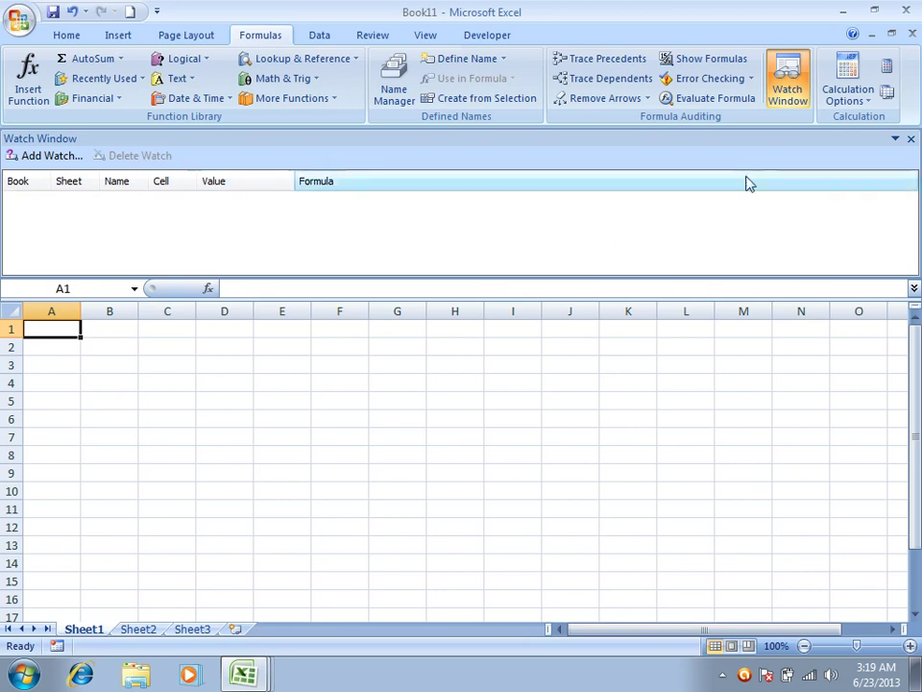
{"action": "left_click", "coordinate": [911, 138]}
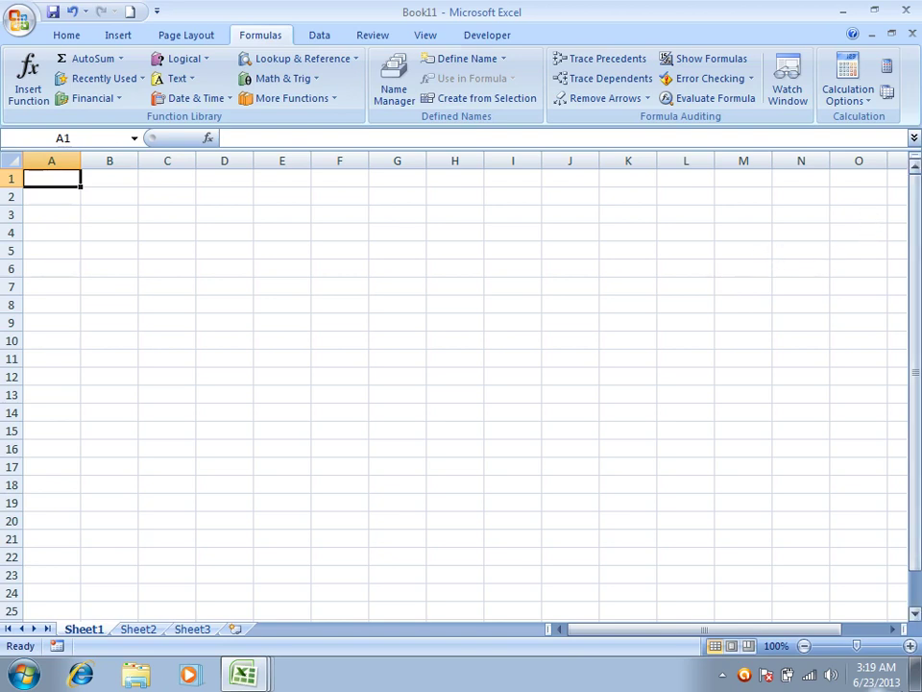
{"action": "left_click", "coordinate": [722, 675]}
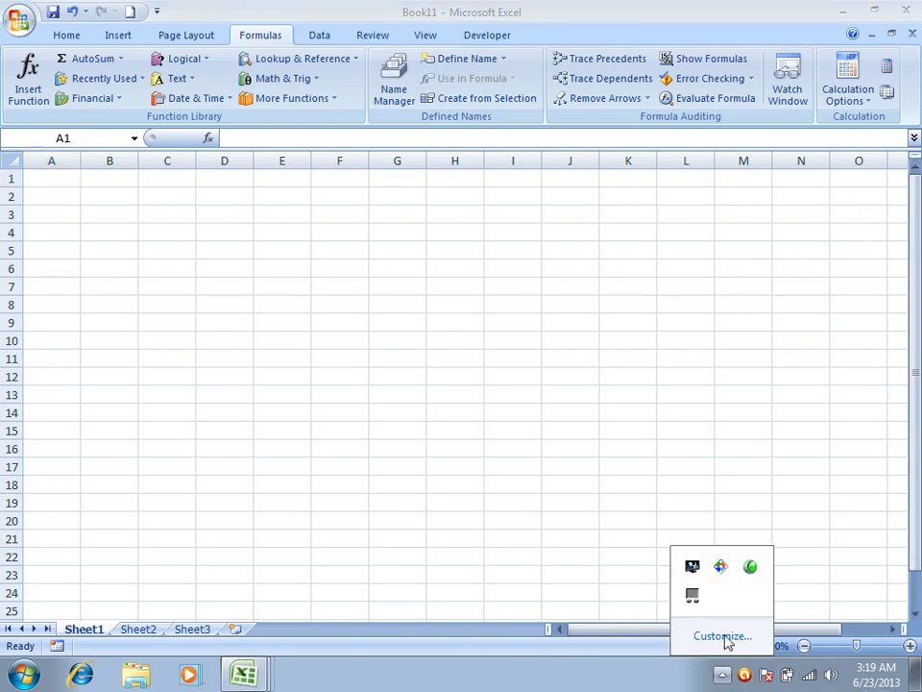
{"action": "left_click", "coordinate": [755, 571]}
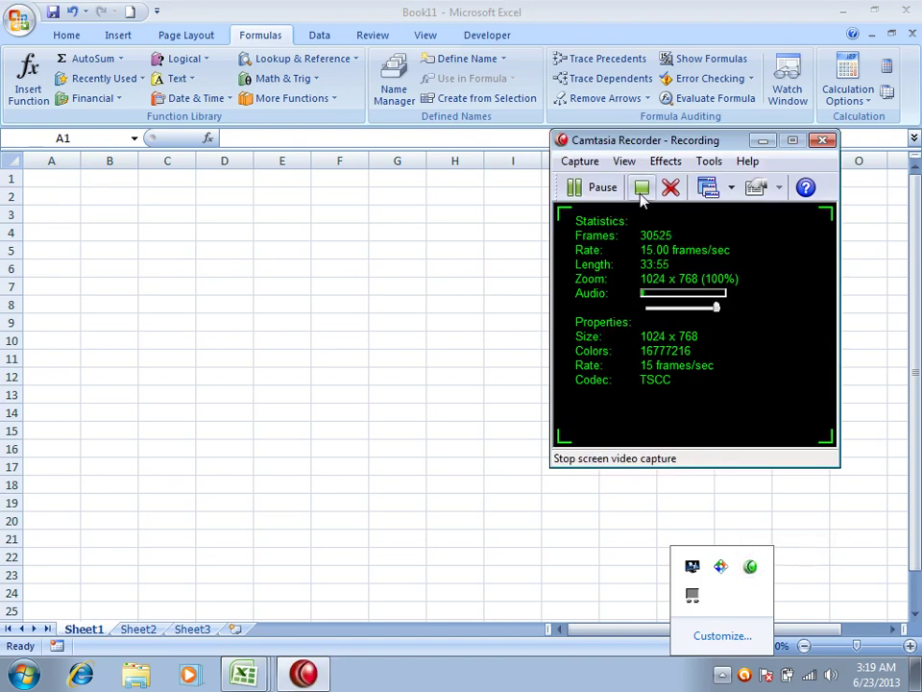